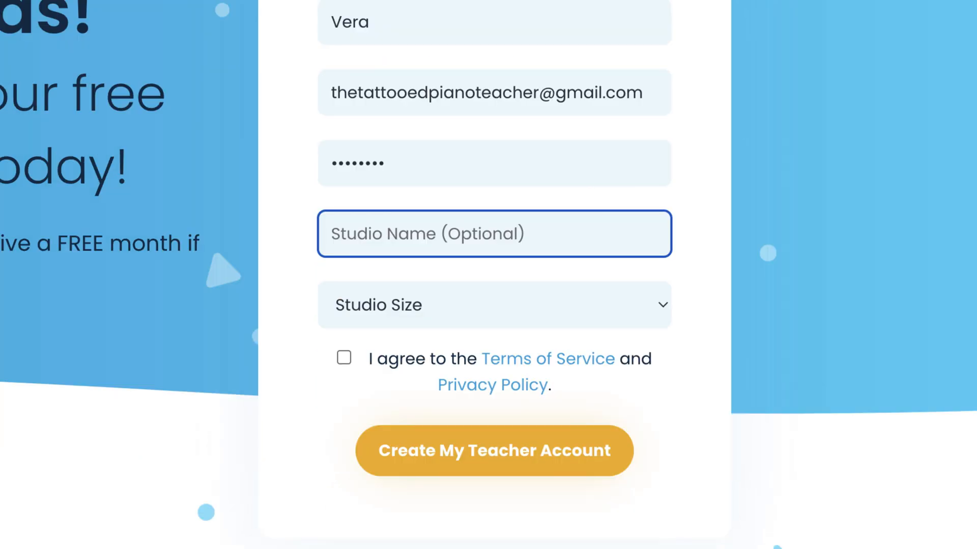
Create the teacher account for studio 'Tosa Piano Stuio' as a one-teacher studio, accepting the terms.
{"action": "type", "text": "Tosa Piano Stuio"}
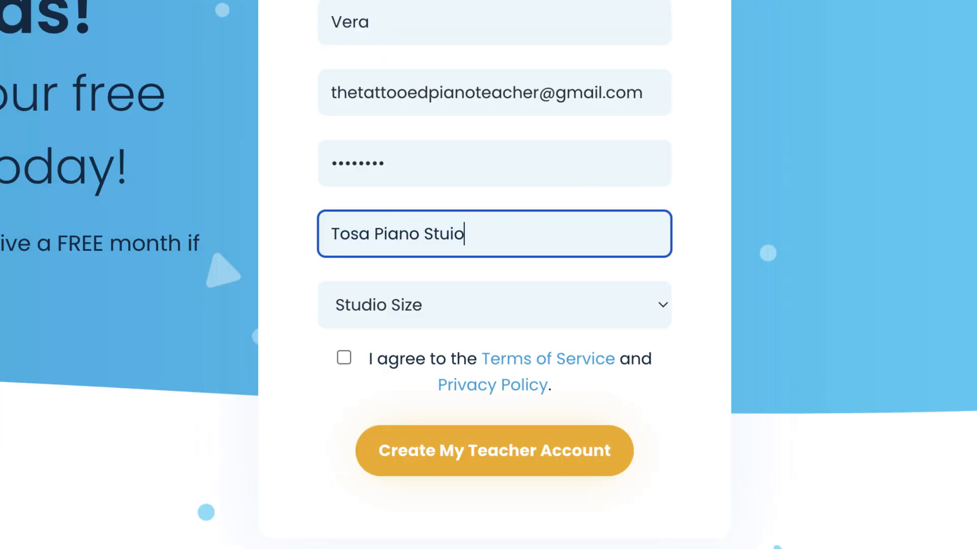
{"action": "key", "text": "Tab"}
{"action": "left_click", "coordinate": [608, 323]}
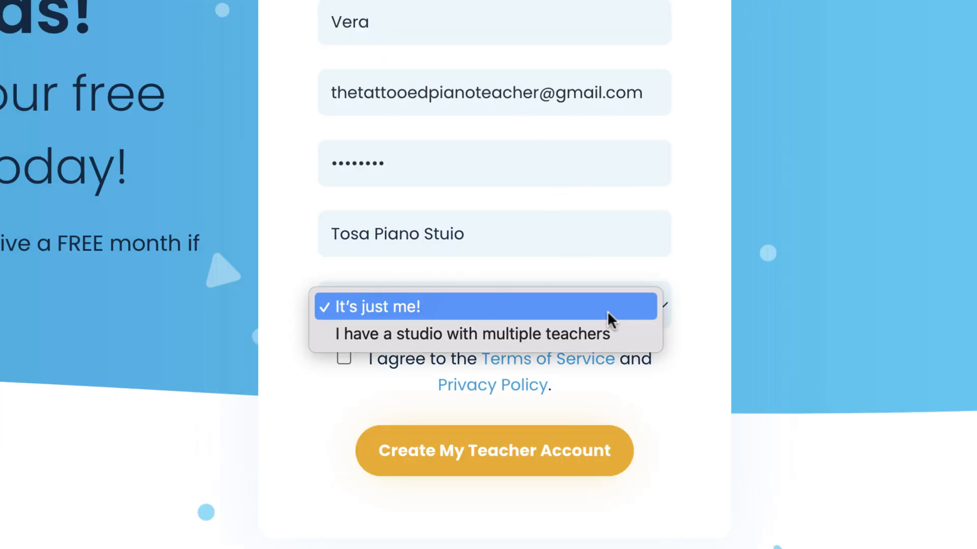
{"action": "left_click", "coordinate": [404, 311]}
{"action": "left_click", "coordinate": [343, 358]}
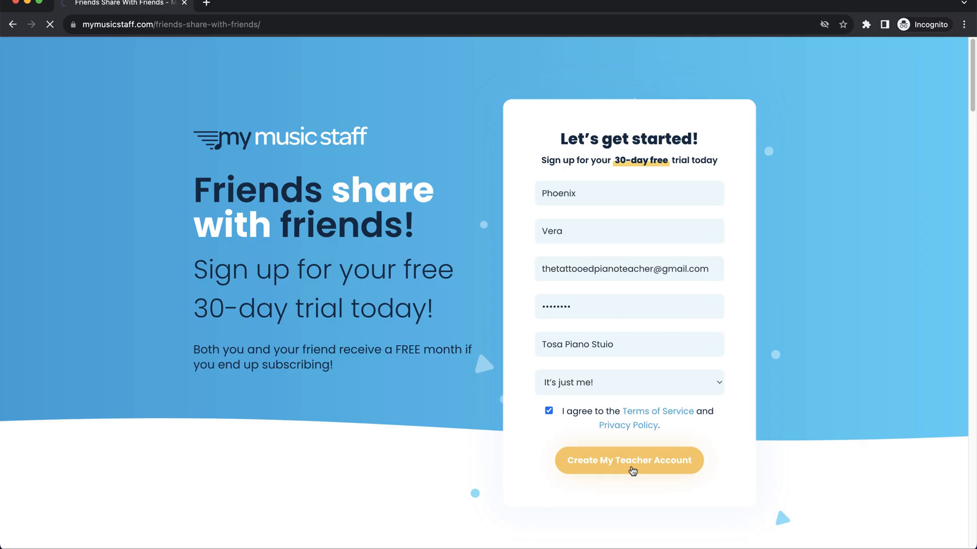
{"action": "left_click", "coordinate": [503, 474]}
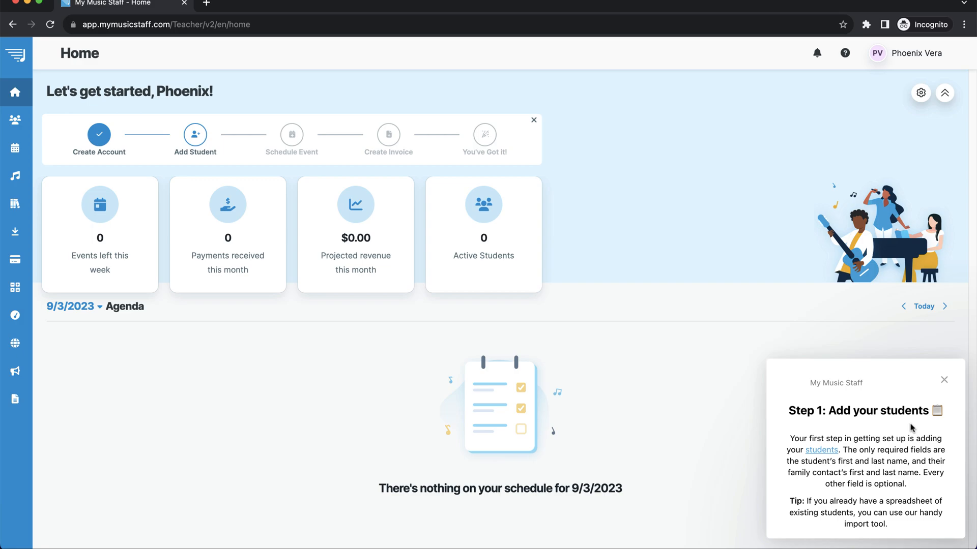
Dismiss the tour tip and start a blank New Student form from the Students page.
{"action": "left_click", "coordinate": [944, 383]}
{"action": "mouse_move", "coordinate": [25, 149]}
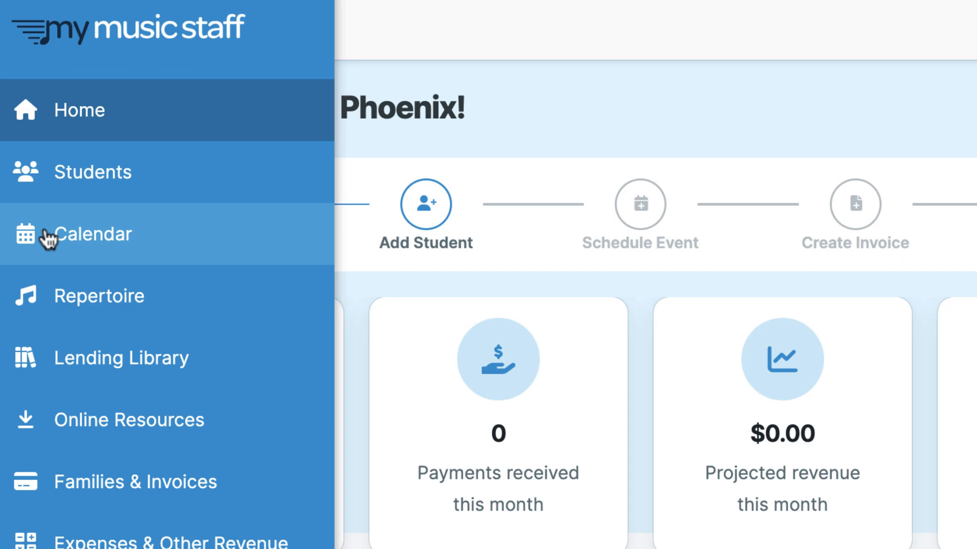
{"action": "left_click", "coordinate": [48, 187]}
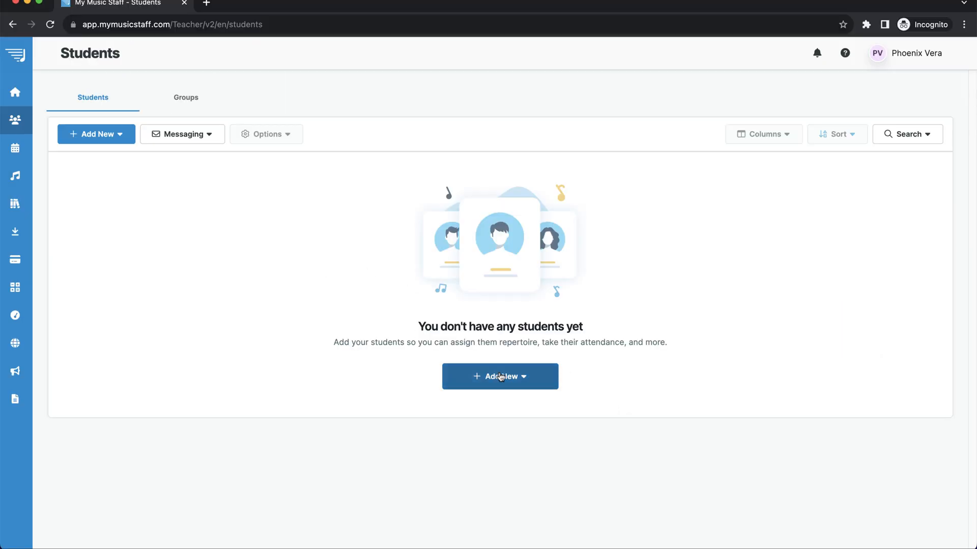
{"action": "left_click", "coordinate": [500, 377]}
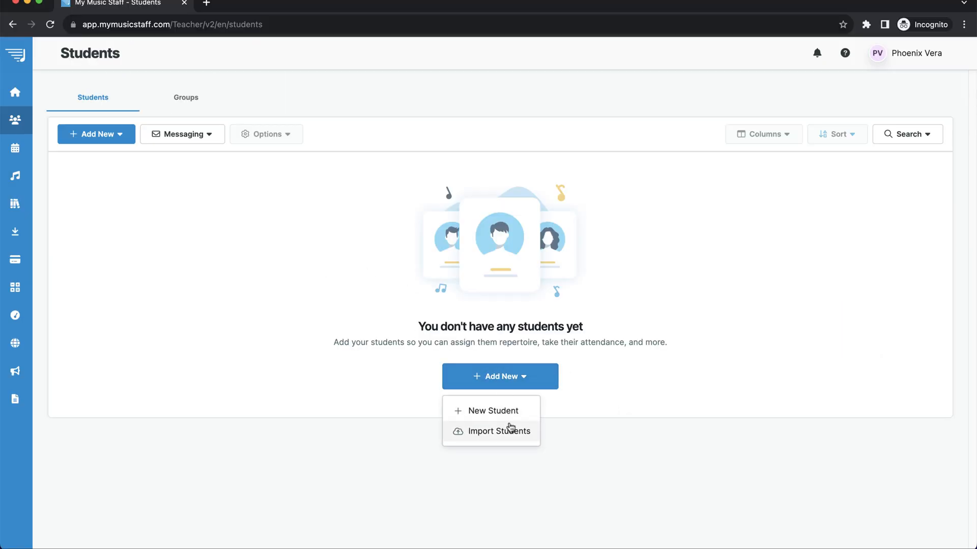
{"action": "left_click", "coordinate": [506, 411]}
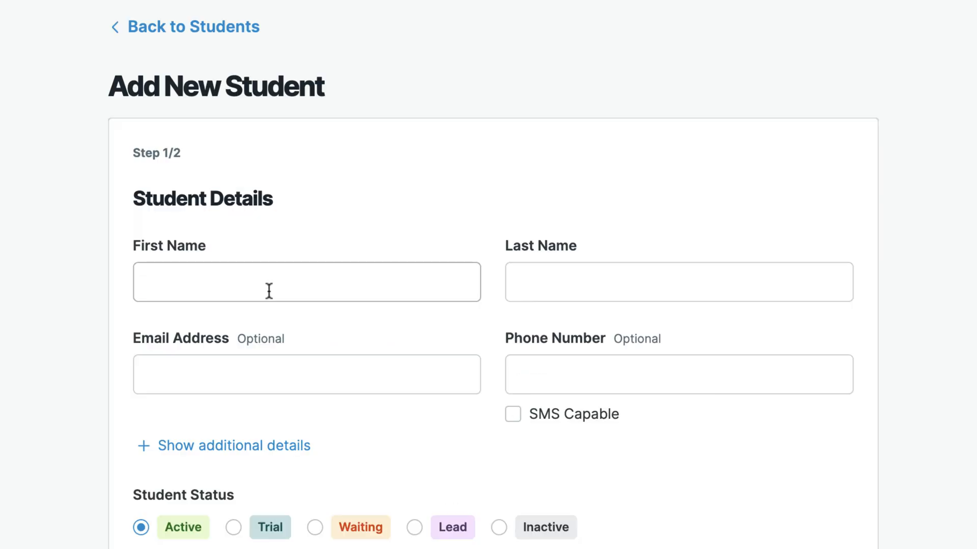
Enter the student's first and last name and, under additional details, gender He/They.
{"action": "type", "text": "John"}
{"action": "key", "text": "Tab"}
{"action": "type", "text": "Smith"}
{"action": "key", "text": "Tab"}
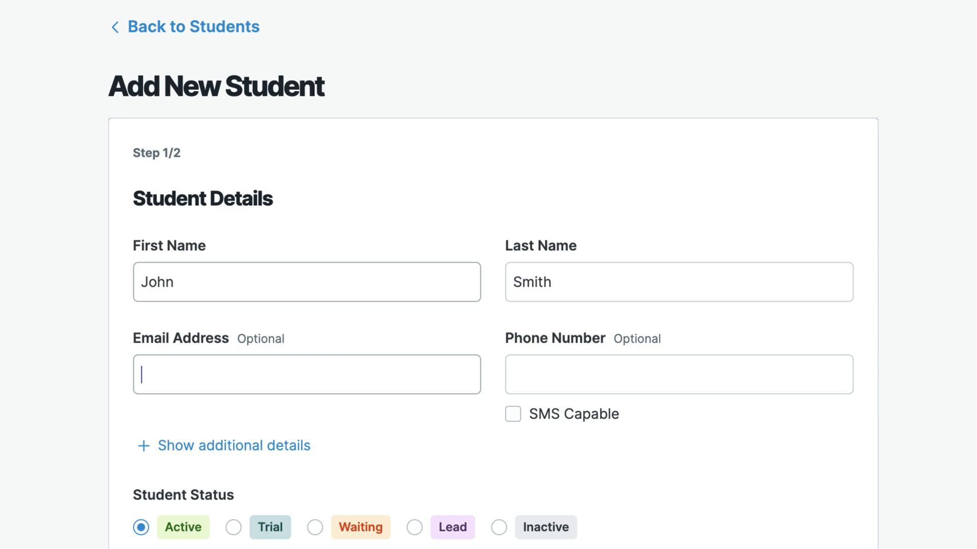
{"action": "key", "text": "Tab"}
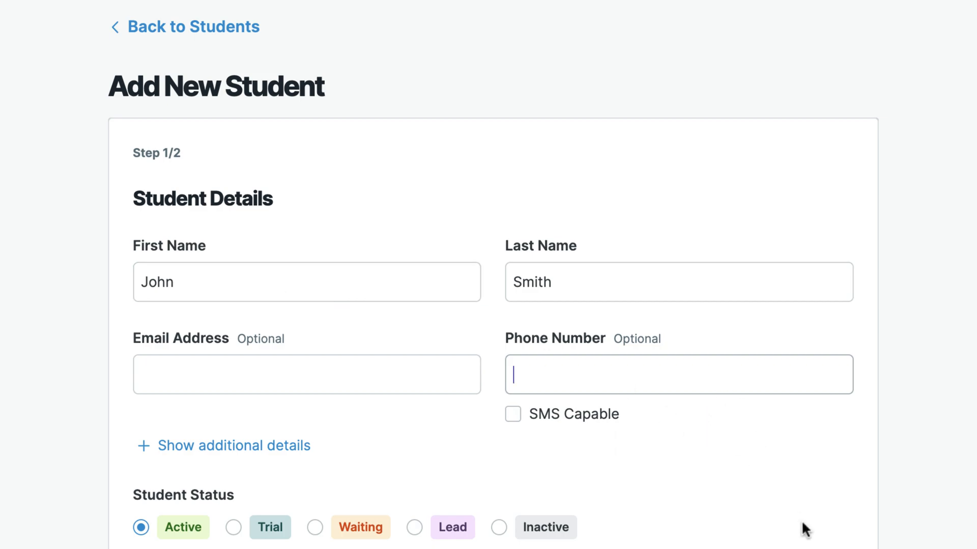
{"action": "scroll", "coordinate": [763, 509], "scroll_direction": "down", "scroll_amount": 1}
{"action": "scroll", "coordinate": [763, 503], "scroll_direction": "down", "scroll_amount": 3}
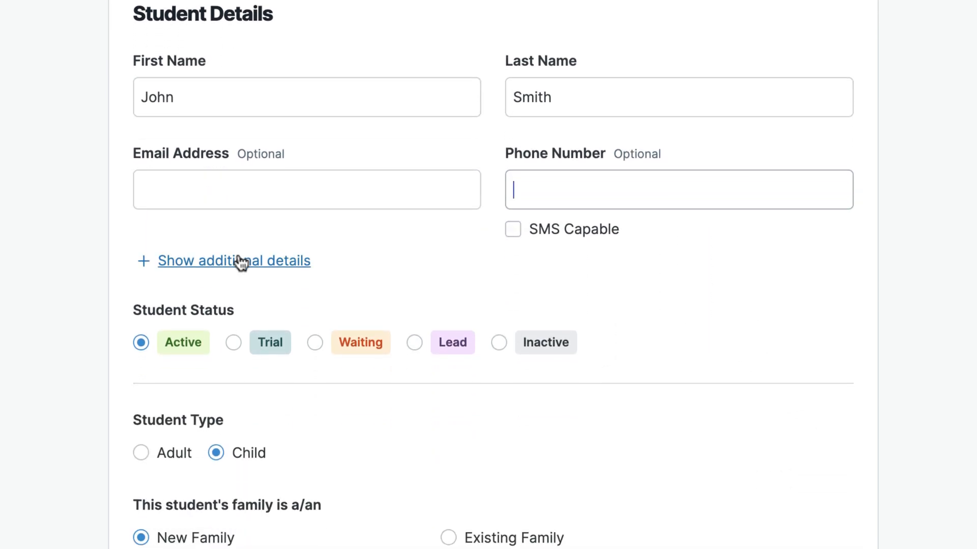
{"action": "left_click", "coordinate": [239, 265]}
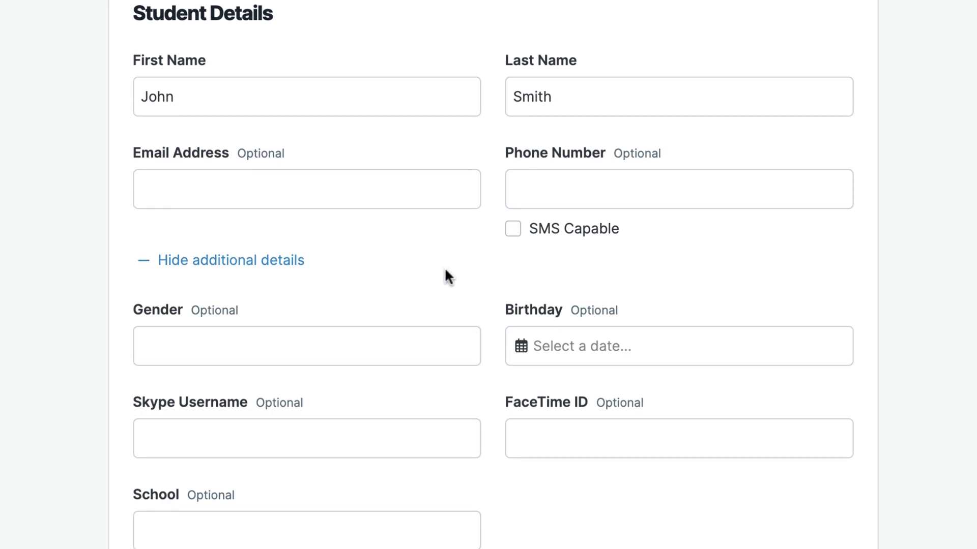
{"action": "scroll", "coordinate": [444, 269], "scroll_direction": "down", "scroll_amount": 2}
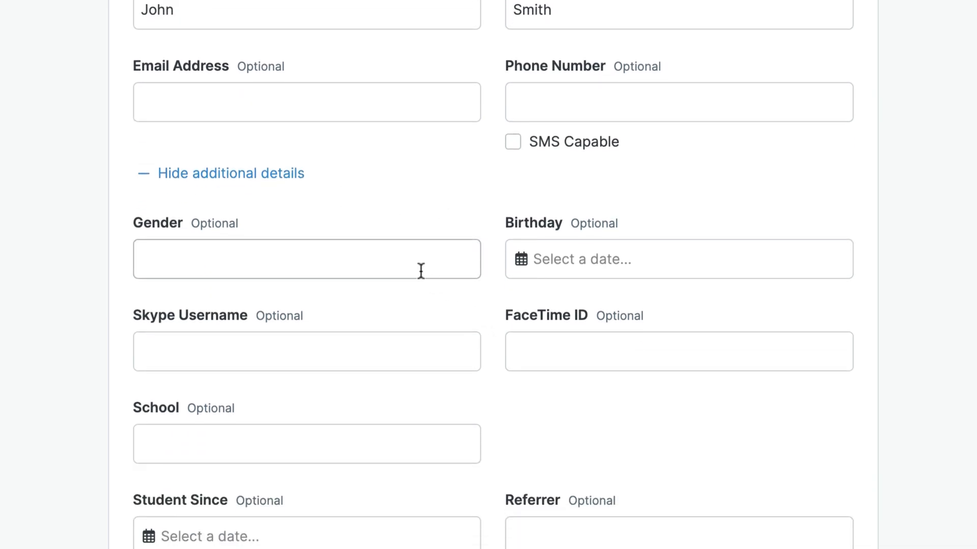
{"action": "type", "text": "He/They"}
Set the student's birthday to June 10, 2009.
{"action": "left_click", "coordinate": [521, 258]}
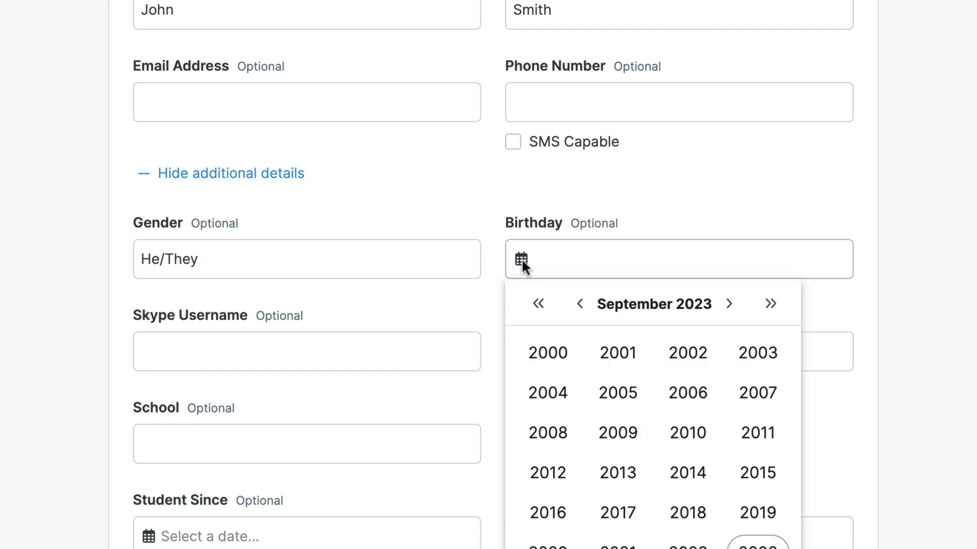
{"action": "left_click", "coordinate": [633, 433]}
{"action": "left_click", "coordinate": [618, 393]}
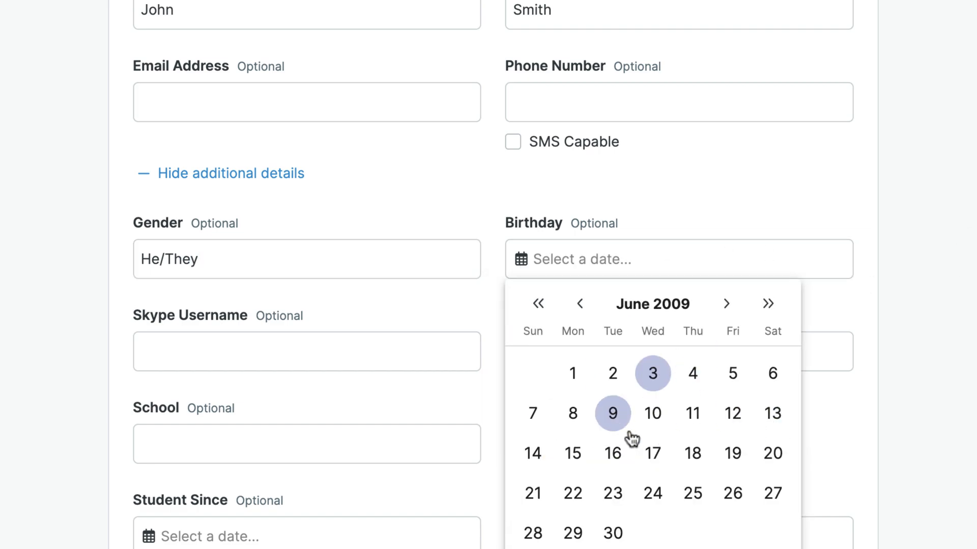
{"action": "left_click", "coordinate": [653, 414]}
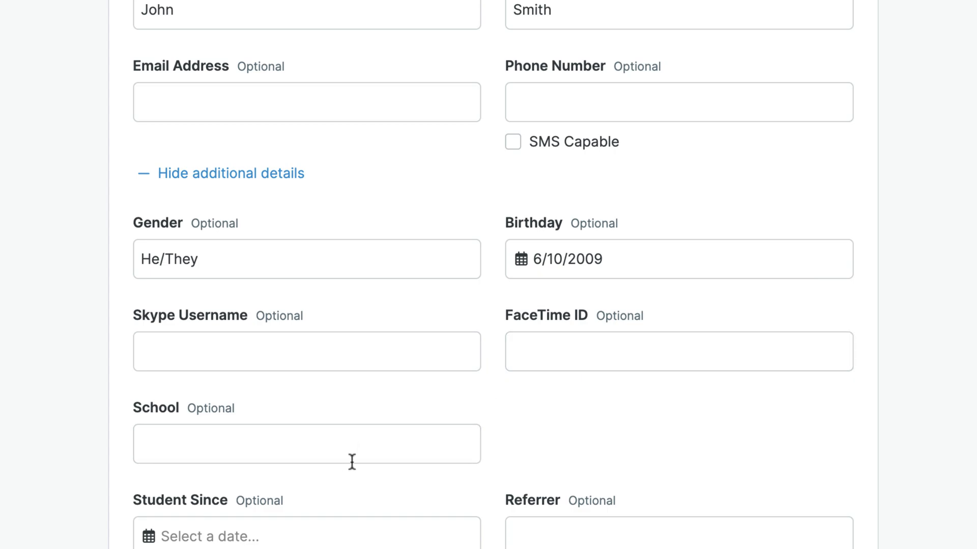
Set Student Since to September 5, 2023.
{"action": "scroll", "coordinate": [342, 482], "scroll_direction": "down", "scroll_amount": 8}
{"action": "left_click", "coordinate": [149, 122]}
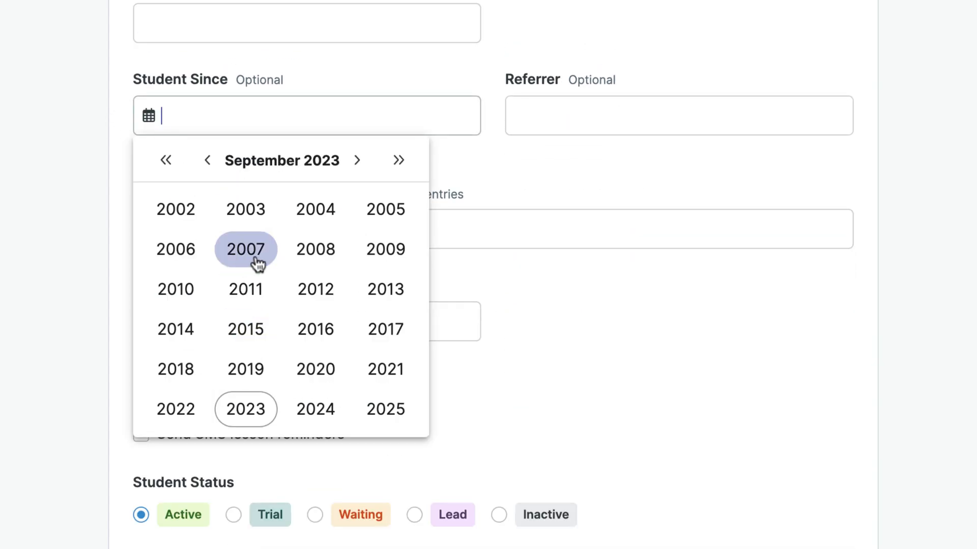
{"action": "left_click", "coordinate": [247, 415]}
{"action": "left_click", "coordinate": [146, 117]}
{"action": "left_click", "coordinate": [145, 116]}
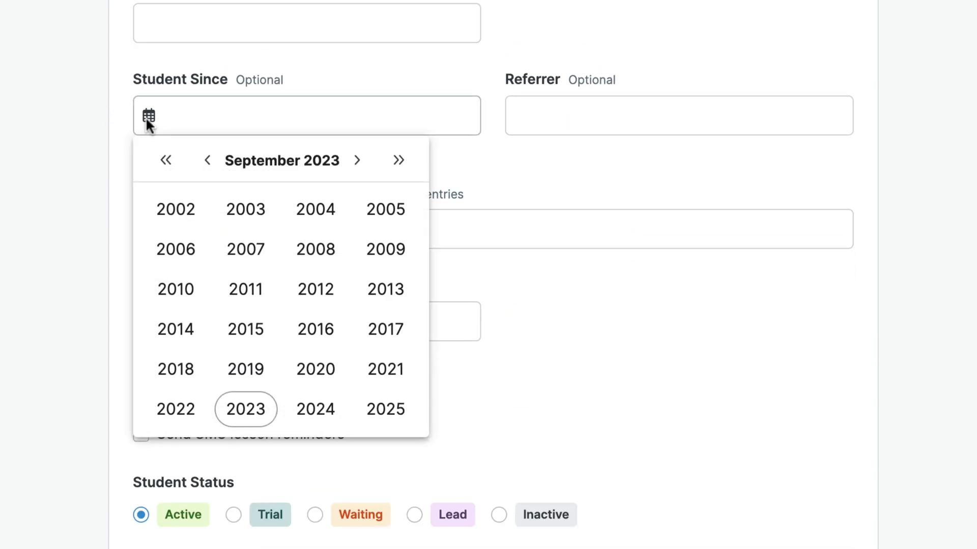
{"action": "left_click", "coordinate": [296, 159]}
{"action": "left_click", "coordinate": [232, 114]}
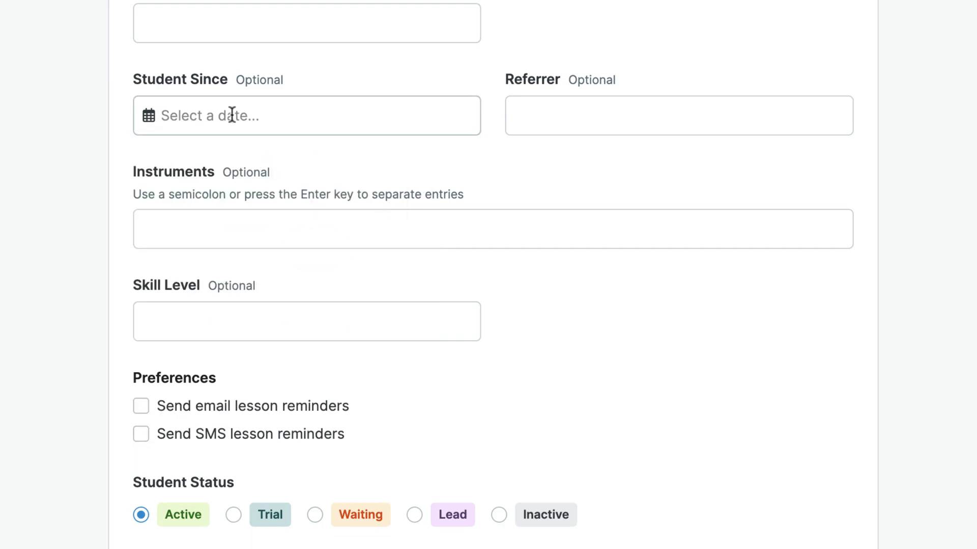
{"action": "left_click", "coordinate": [231, 114]}
{"action": "left_click", "coordinate": [246, 409]}
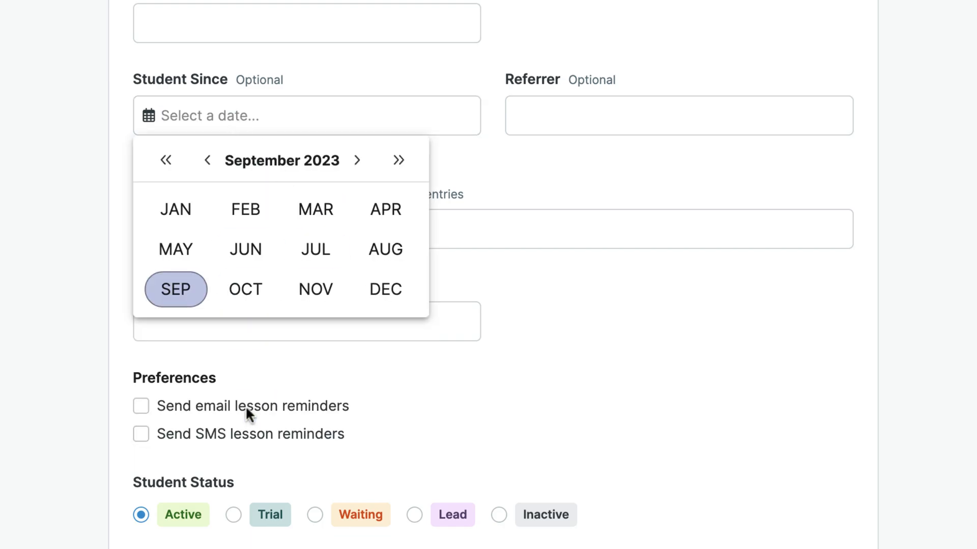
{"action": "left_click", "coordinate": [180, 305]}
{"action": "left_click", "coordinate": [240, 275]}
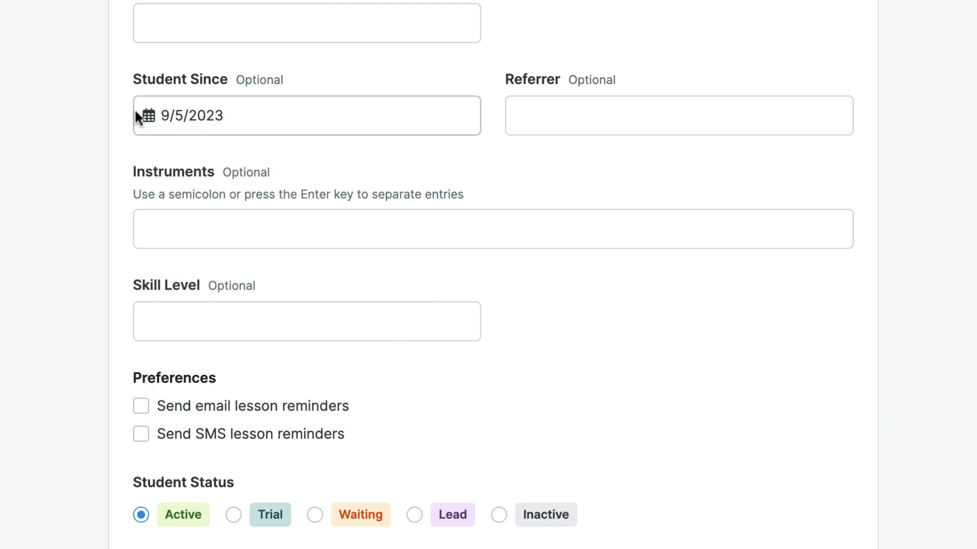
Enter 'Facebook Group' as the referrer.
{"action": "left_click", "coordinate": [535, 114]}
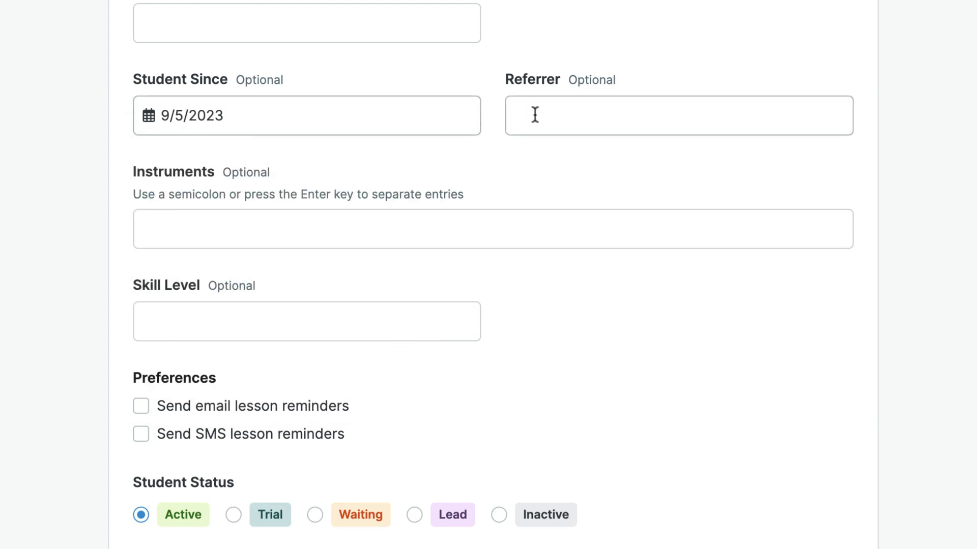
{"action": "scroll", "coordinate": [694, 175], "scroll_direction": "down", "scroll_amount": 1}
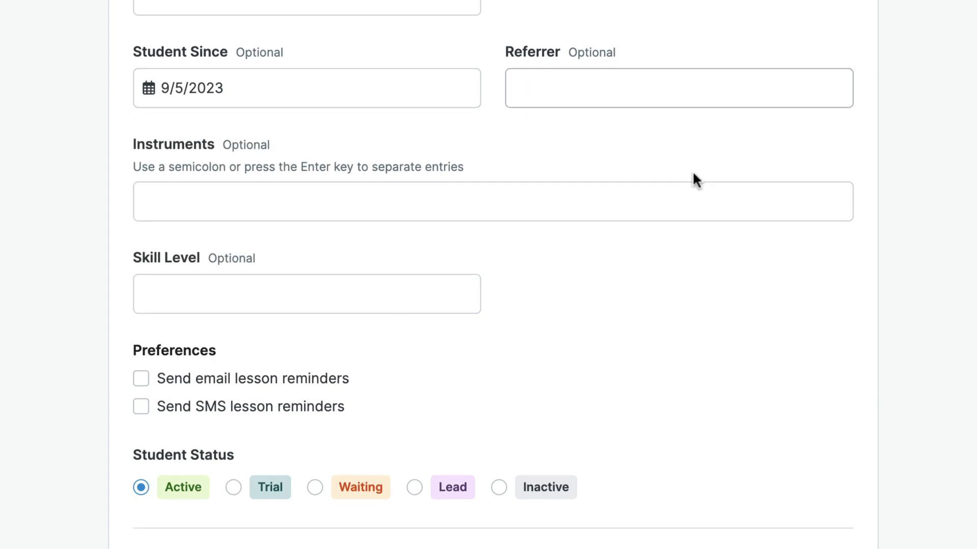
{"action": "type", "text": "Facebook Group"}
{"action": "scroll", "coordinate": [643, 152], "scroll_direction": "down", "scroll_amount": 2}
Enter Piano as the student's instrument.
{"action": "left_click", "coordinate": [360, 94]}
{"action": "type", "text": "Piano"}
{"action": "scroll", "coordinate": [240, 209], "scroll_direction": "down", "scroll_amount": 5}
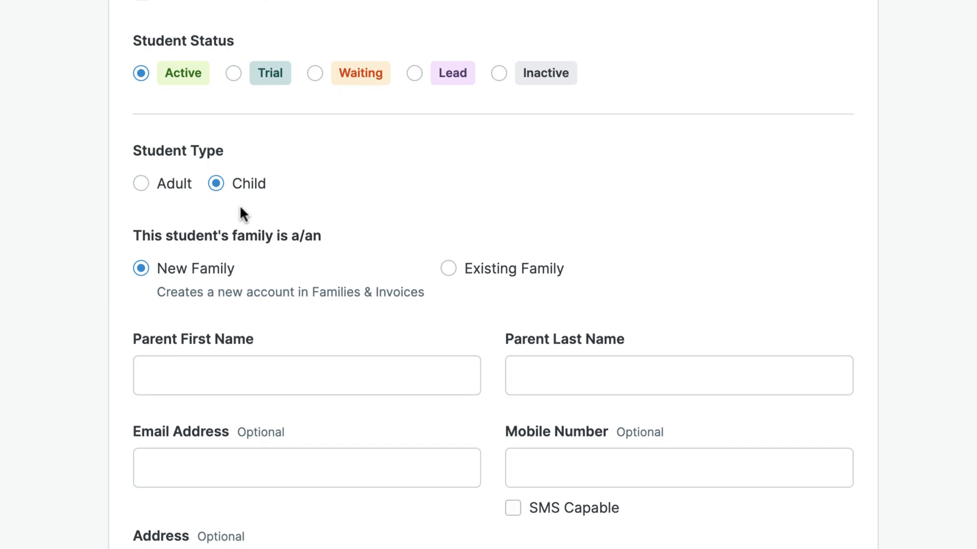
{"action": "scroll", "coordinate": [242, 211], "scroll_direction": "down", "scroll_amount": 3}
{"action": "scroll", "coordinate": [379, 145], "scroll_direction": "down", "scroll_amount": 1}
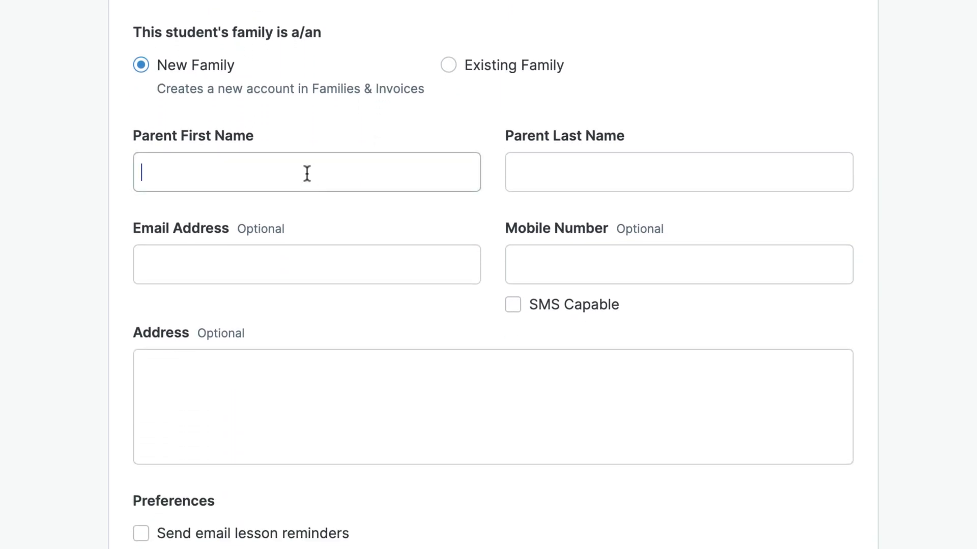
Fill in the parent's first and last name, e-mail and mobile number, marking it SMS capable.
{"action": "type", "text": "Judy"}
{"action": "key", "text": "Tab"}
{"action": "type", "text": "Smith"}
{"action": "key", "text": "Tab"}
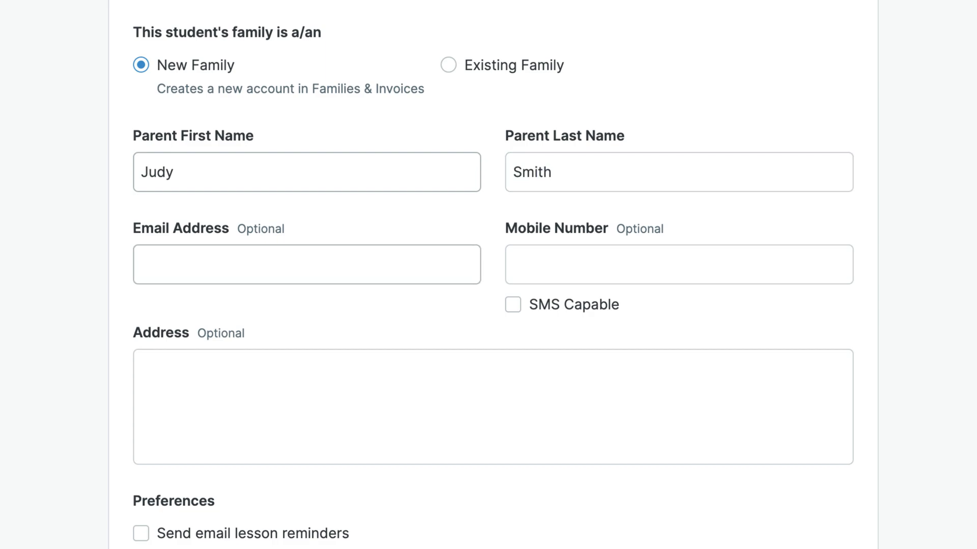
{"action": "left_click", "coordinate": [248, 255]}
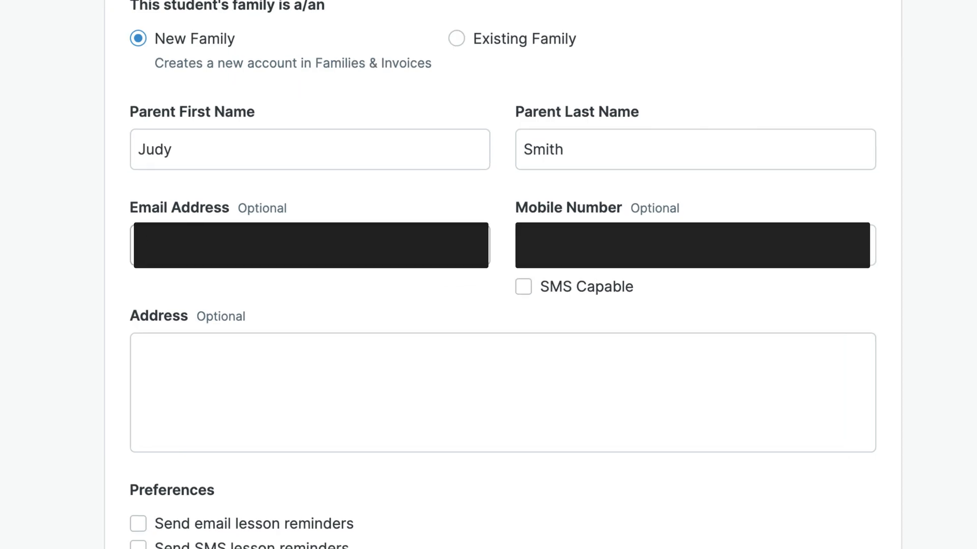
{"action": "key", "text": "Tab"}
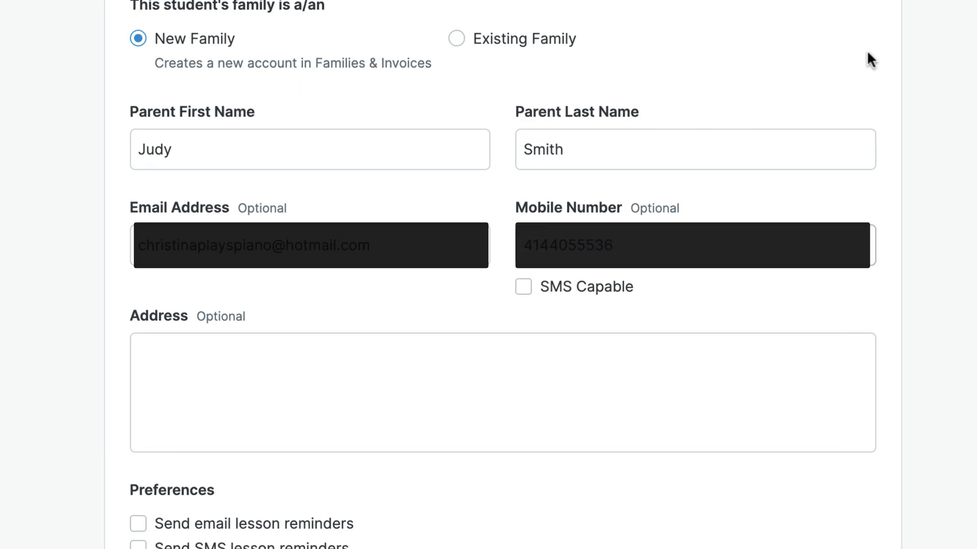
{"action": "left_click", "coordinate": [523, 294]}
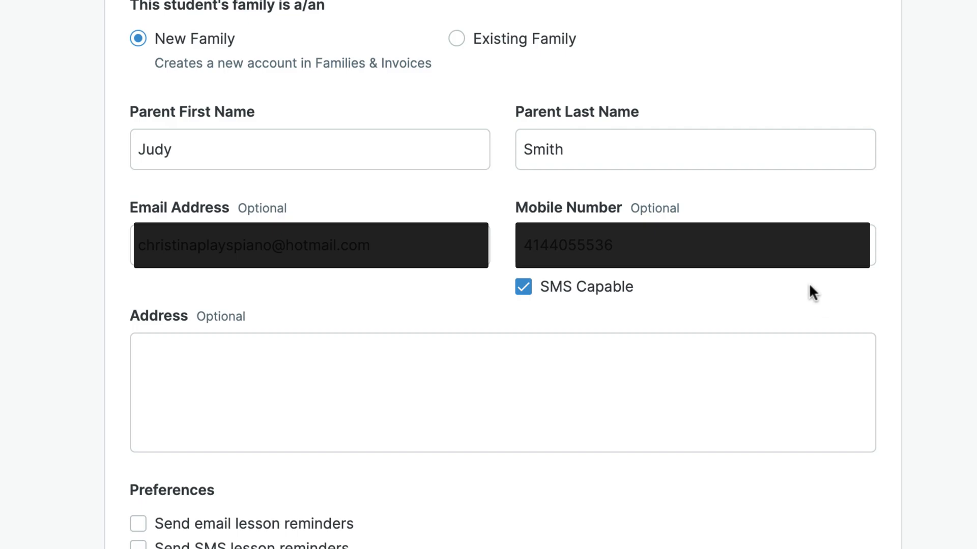
{"action": "scroll", "coordinate": [885, 299], "scroll_direction": "down", "scroll_amount": 1}
{"action": "scroll", "coordinate": [888, 305], "scroll_direction": "down", "scroll_amount": 10}
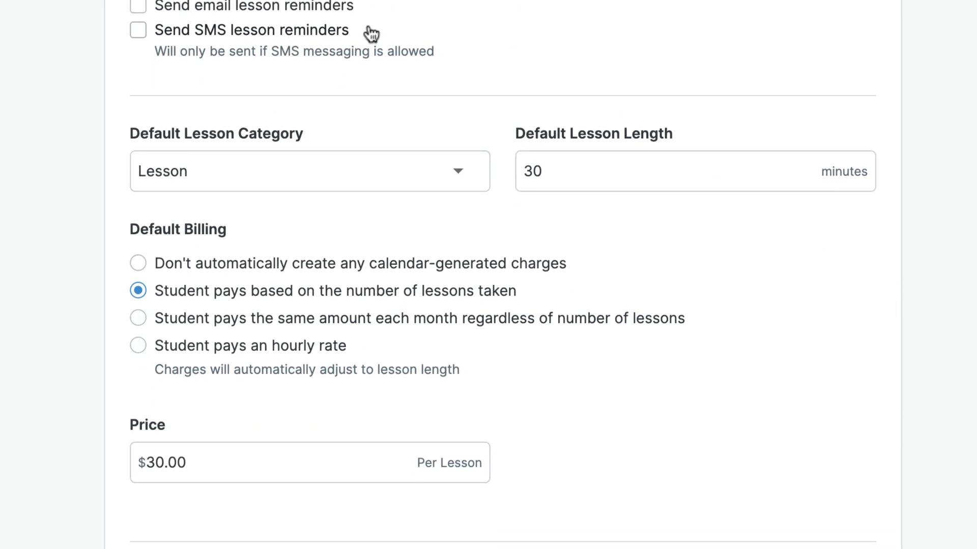
Keep Lesson as the default category and bill a flat $100.00 each month.
{"action": "scroll", "coordinate": [893, 71], "scroll_direction": "down", "scroll_amount": 3}
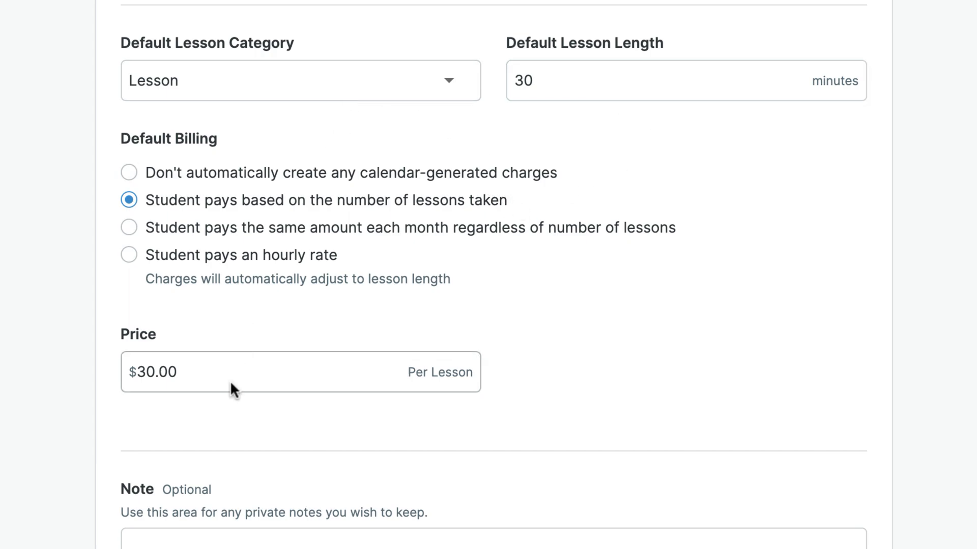
{"action": "left_click", "coordinate": [274, 81]}
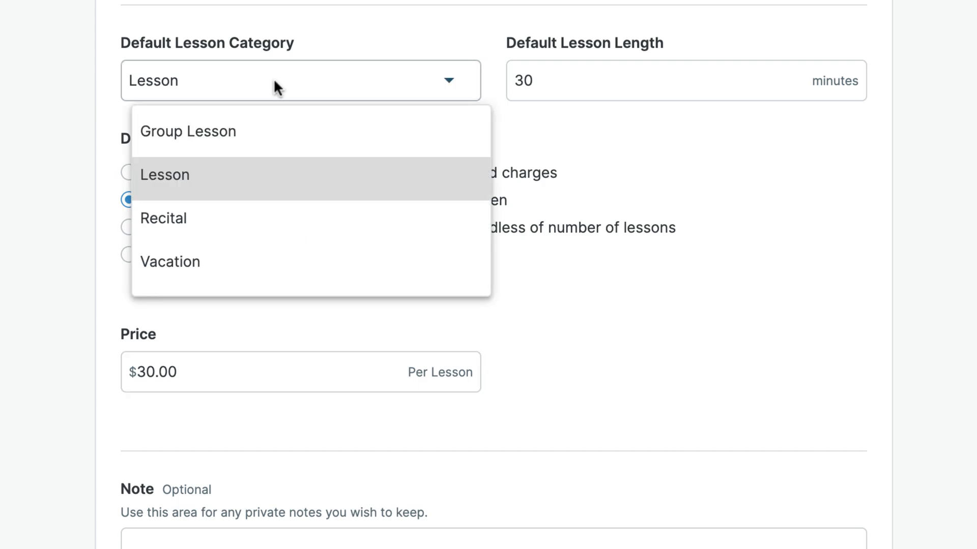
{"action": "left_click", "coordinate": [563, 84]}
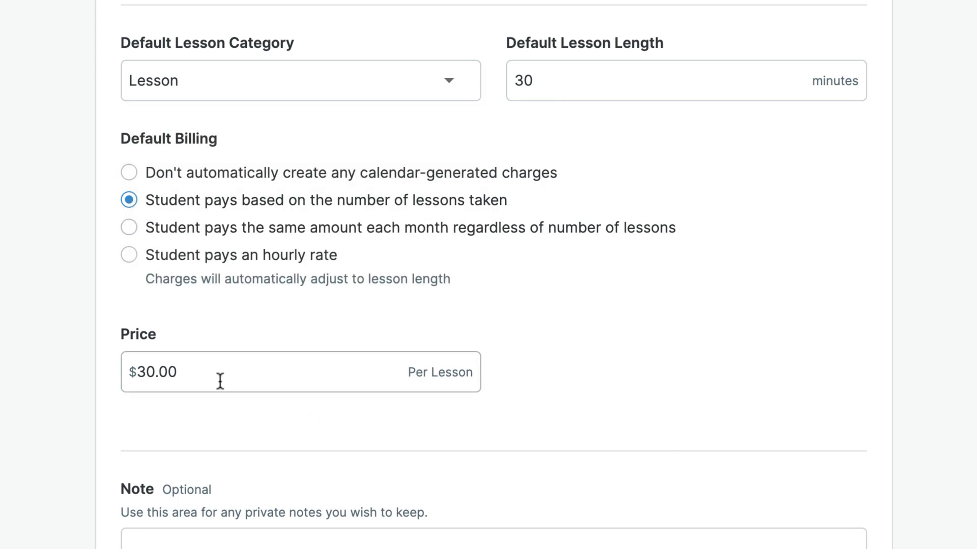
{"action": "left_click", "coordinate": [362, 232]}
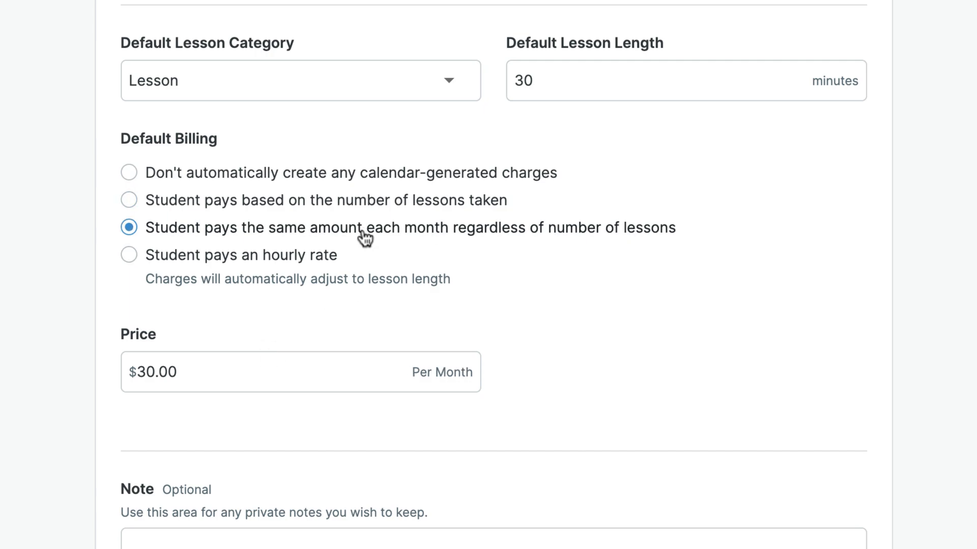
{"action": "left_click", "coordinate": [142, 371]}
{"action": "left_click_drag", "start_coordinate": [136, 372], "coordinate": [143, 372]}
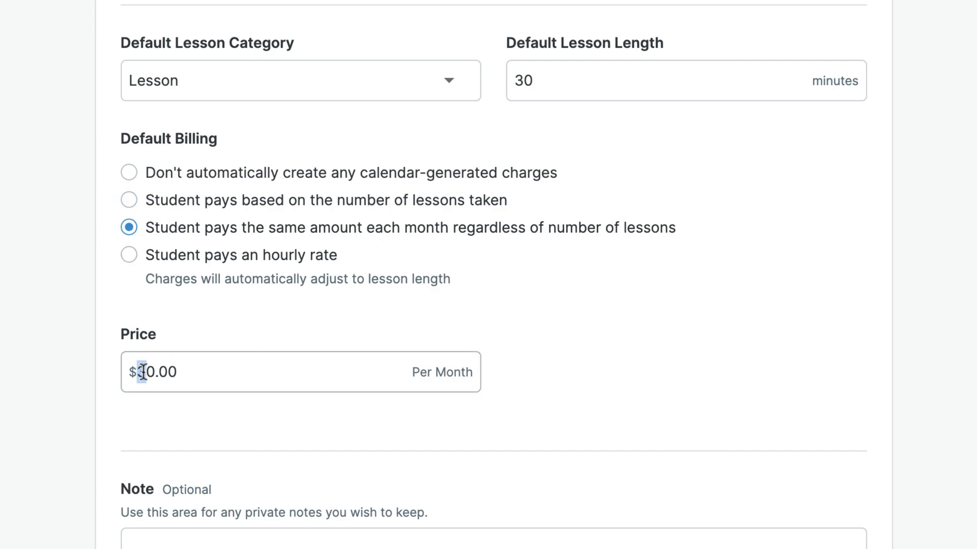
{"action": "type", "text": "10"}
{"action": "scroll", "coordinate": [764, 331], "scroll_direction": "down", "scroll_amount": 1}
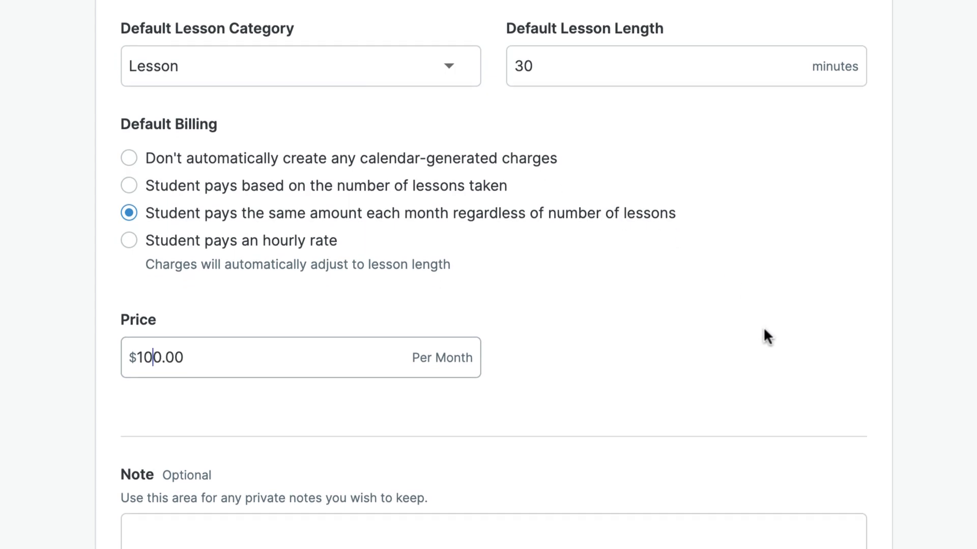
{"action": "scroll", "coordinate": [763, 327], "scroll_direction": "down", "scroll_amount": 2}
{"action": "left_click", "coordinate": [606, 461]}
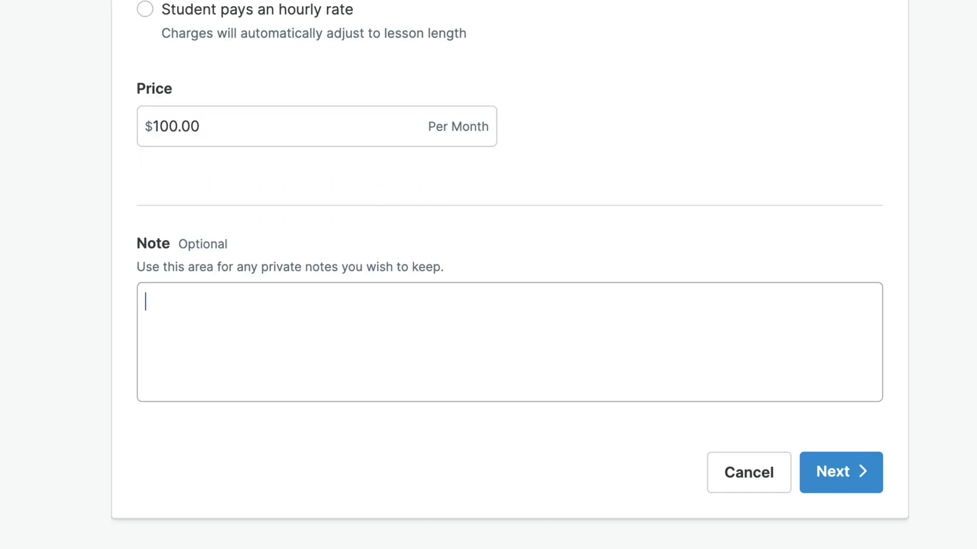
Write a three-line note: jazz improv interest, peanut allergy, and younger brother (4yo, 2023).
{"action": "type", "text": "Interested in jazz improv later on"}
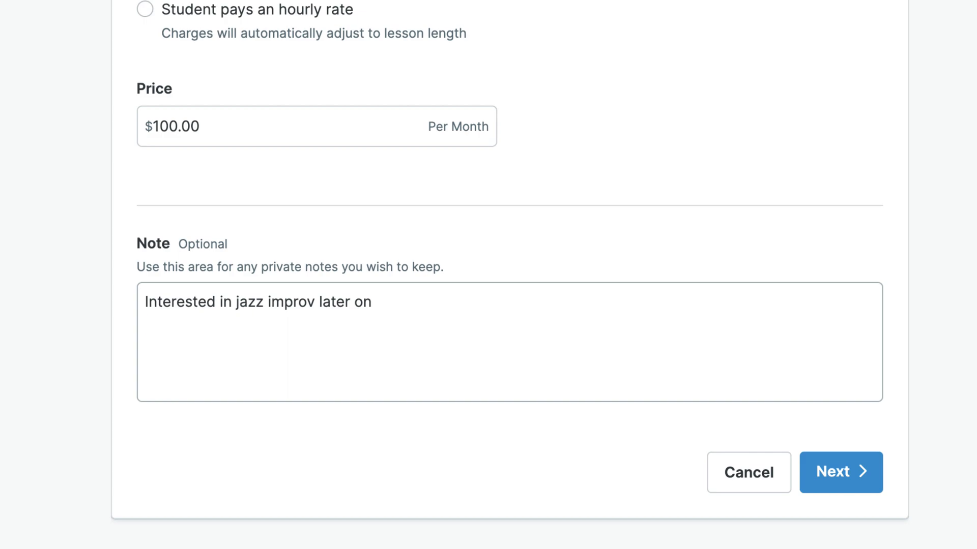
{"action": "key", "text": "Return"}
{"action": "type", "text": "Peanut allergy"}
{"action": "key", "text": "Return"}
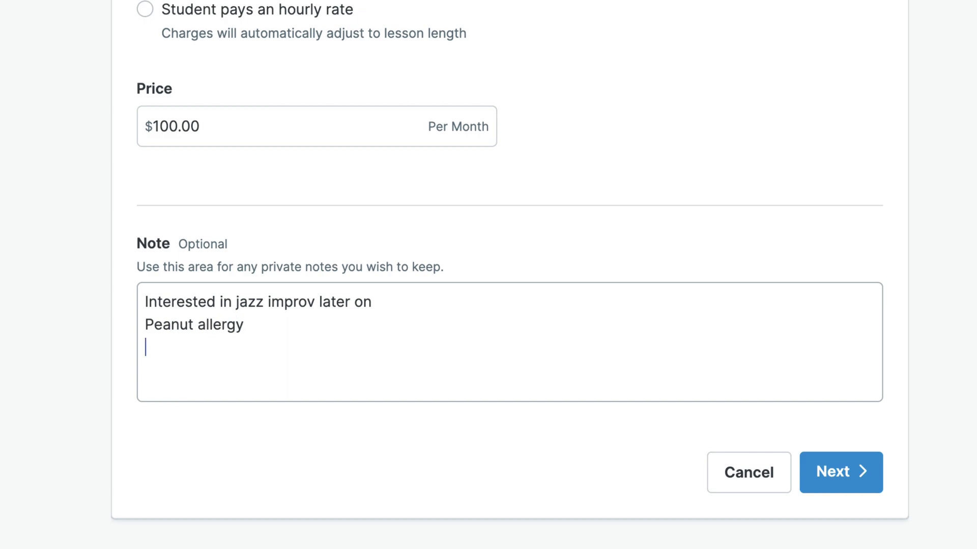
{"action": "type", "text": "Little brother: 4yo (2023)"}
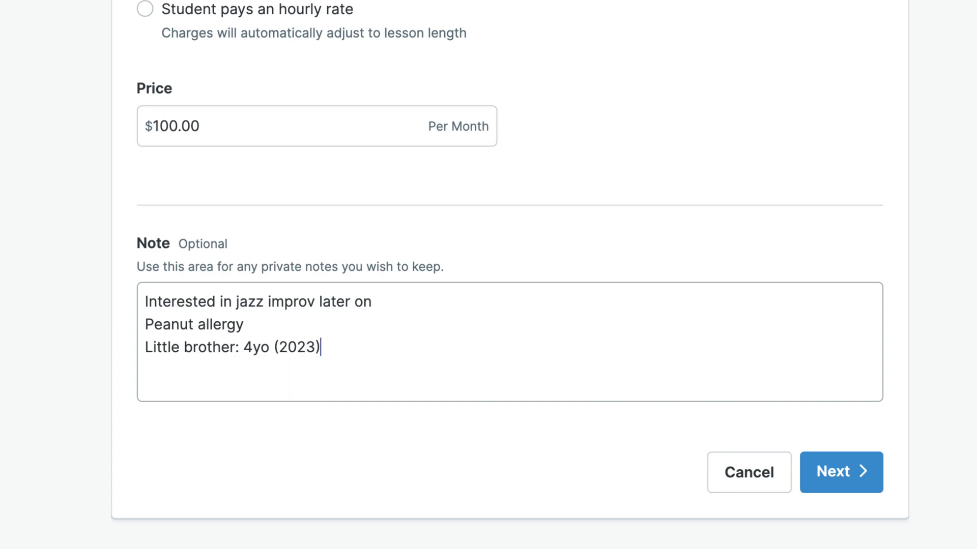
{"action": "type", "text": ", James"}
Turn on automatic monthly invoicing for the family, leaving the billing start date unchanged.
{"action": "left_click", "coordinate": [834, 485]}
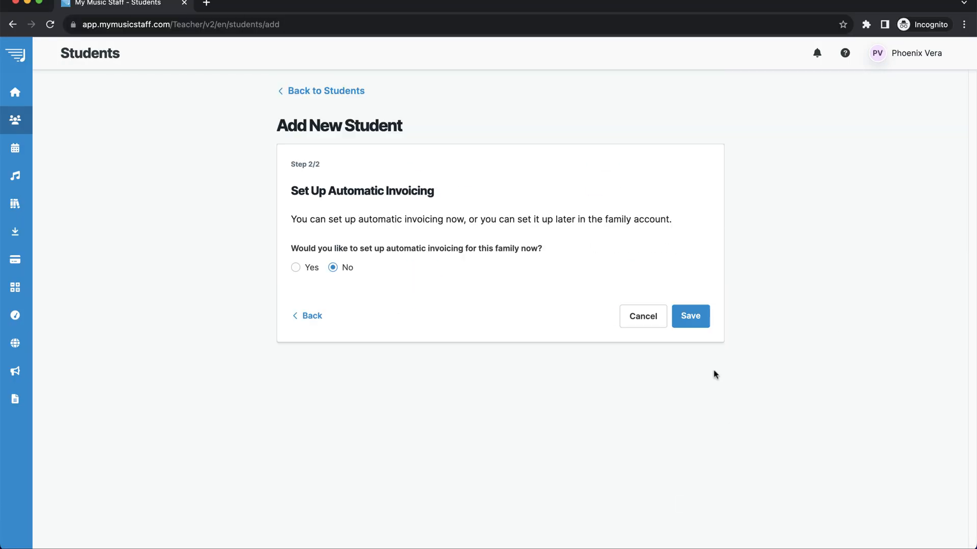
{"action": "left_click", "coordinate": [311, 269]}
{"action": "scroll", "coordinate": [711, 311], "scroll_direction": "down", "scroll_amount": 3}
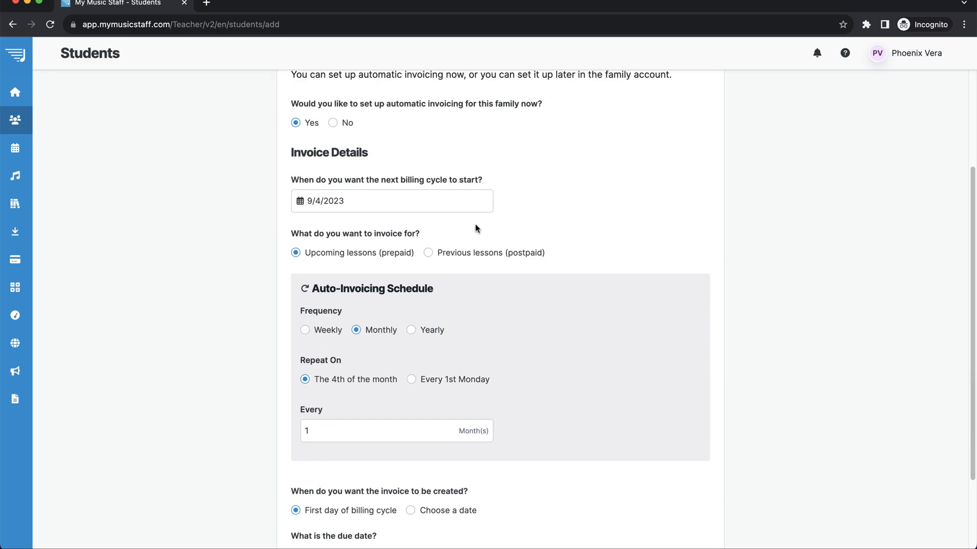
{"action": "scroll", "coordinate": [624, 204], "scroll_direction": "down", "scroll_amount": 2}
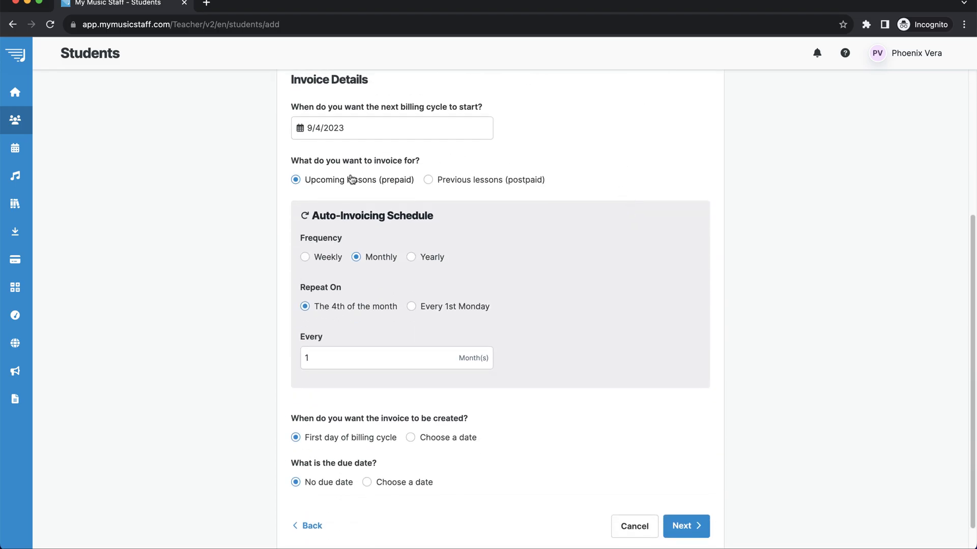
{"action": "scroll", "coordinate": [486, 194], "scroll_direction": "down", "scroll_amount": 1}
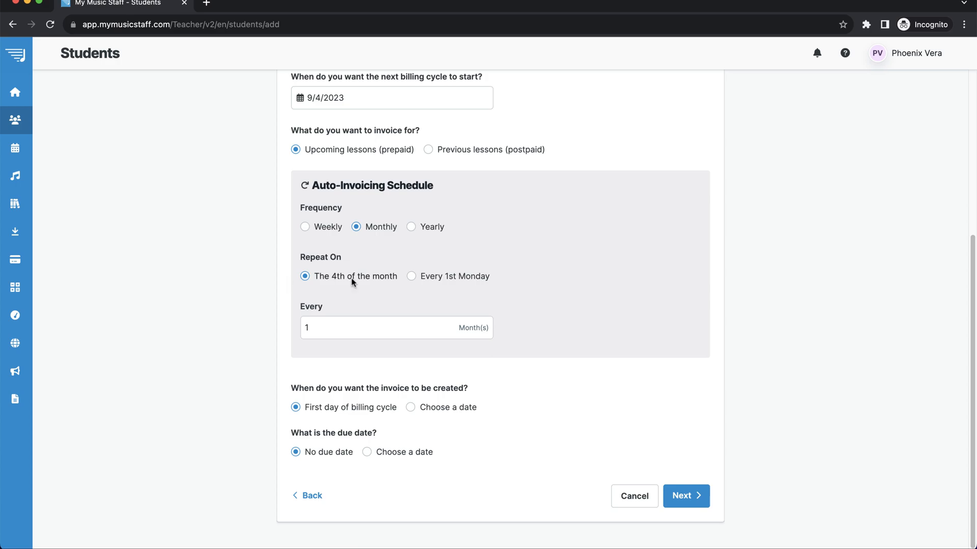
{"action": "left_click", "coordinate": [341, 102]}
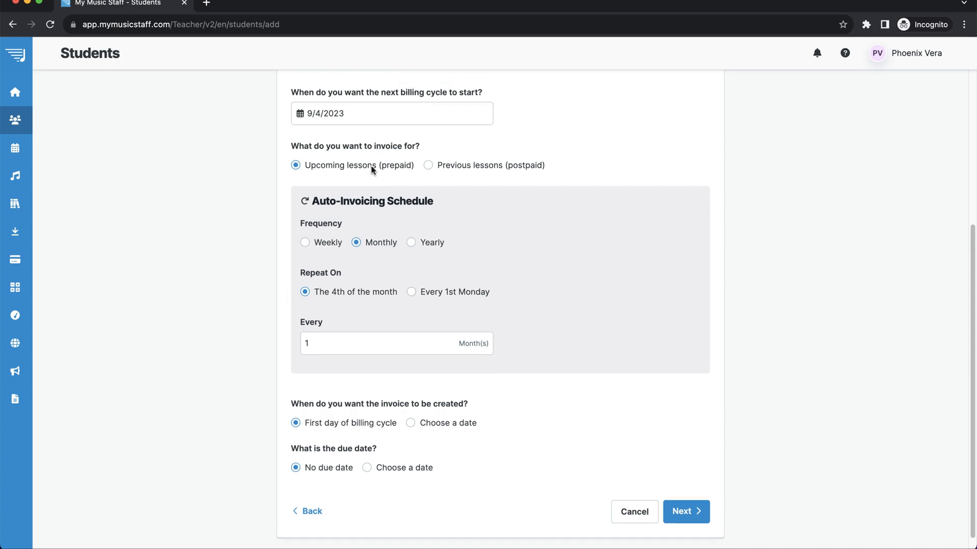
{"action": "left_click", "coordinate": [326, 135]}
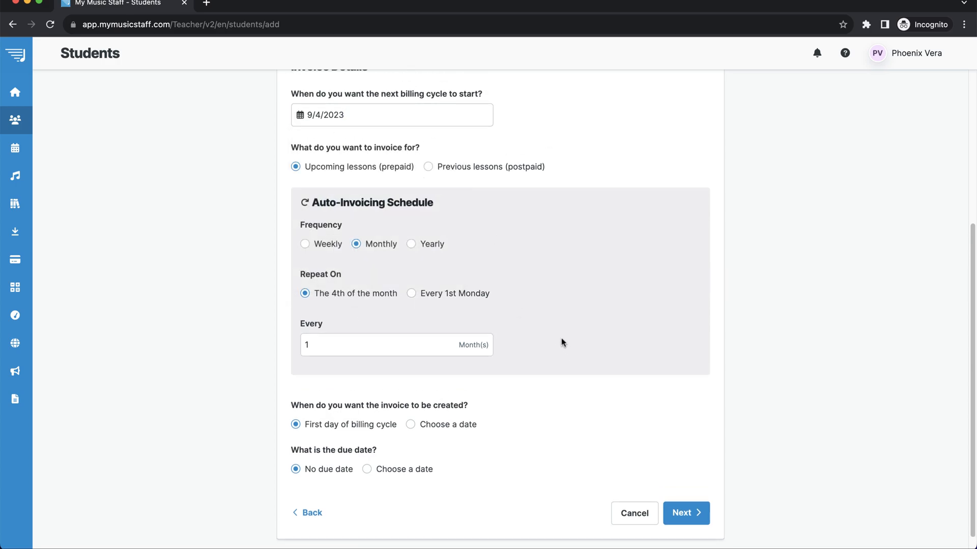
{"action": "scroll", "coordinate": [563, 343], "scroll_direction": "down", "scroll_amount": 1}
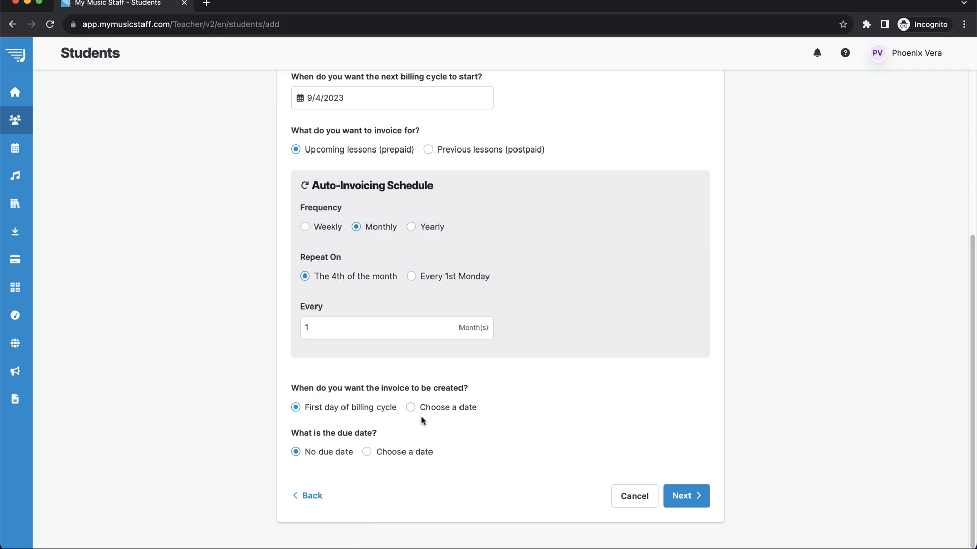
Set the invoice date to 9/4/2023 and the due date to 9/5/2023.
{"action": "left_click", "coordinate": [447, 407]}
{"action": "left_click", "coordinate": [298, 390]}
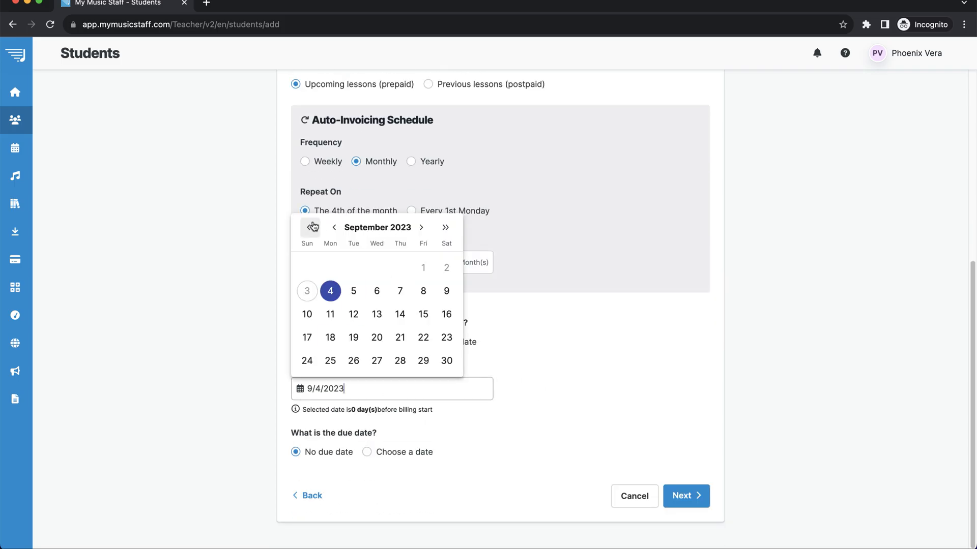
{"action": "left_click", "coordinate": [546, 388]}
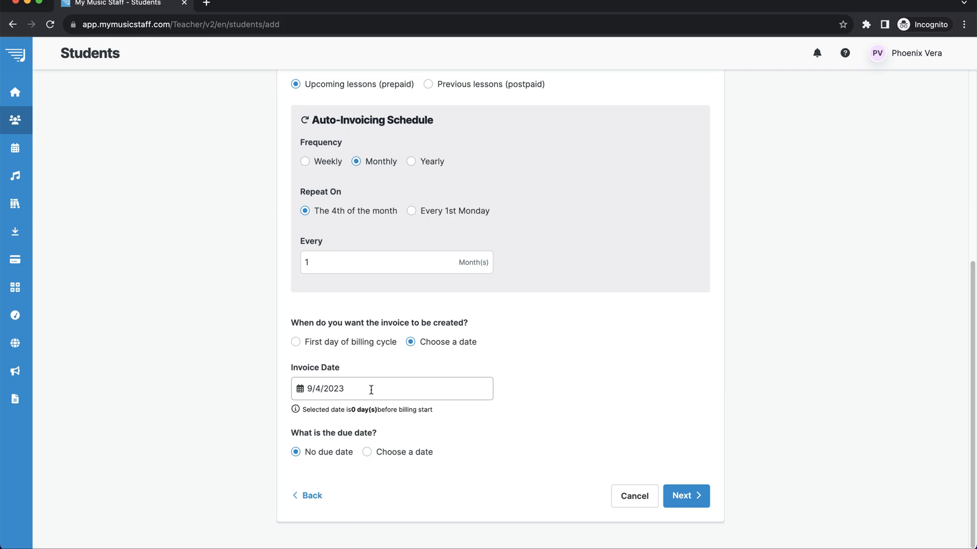
{"action": "left_click", "coordinate": [397, 454]}
{"action": "left_click", "coordinate": [389, 434]}
{"action": "left_click", "coordinate": [328, 267]}
{"action": "left_click", "coordinate": [356, 339]}
{"action": "left_click", "coordinate": [684, 498]}
Tick 'Automatically send invoices on invoice date' under Auto-Email.
{"action": "scroll", "coordinate": [519, 322], "scroll_direction": "down", "scroll_amount": 2}
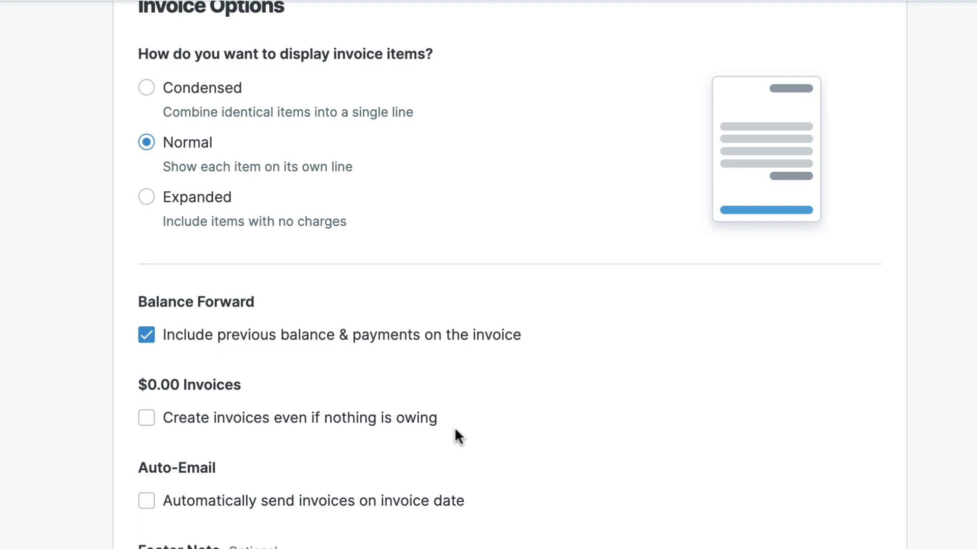
{"action": "left_click", "coordinate": [145, 504]}
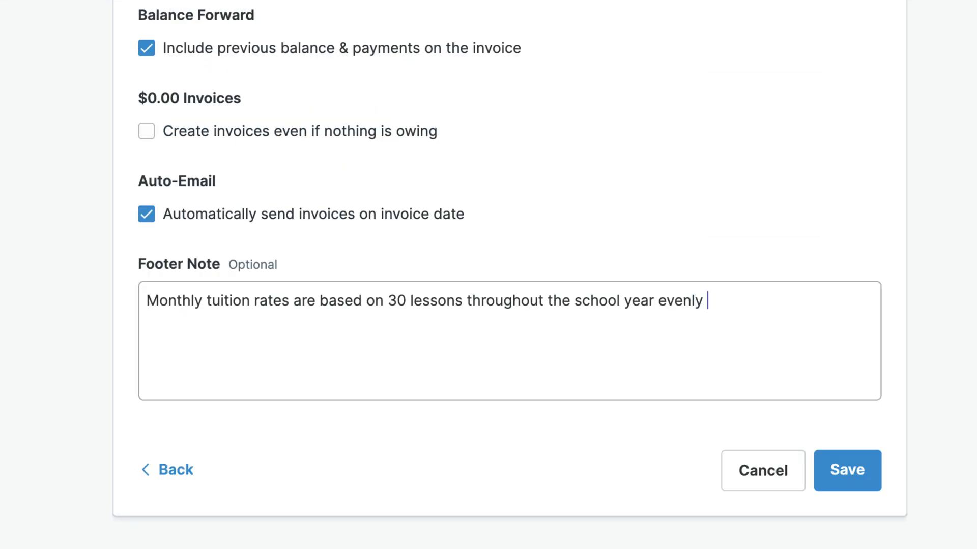
Finish the invoice footer note with tuition, late-fee and 4% credit-card fee paragraphs, then save.
{"action": "type", "text": "divided i"}
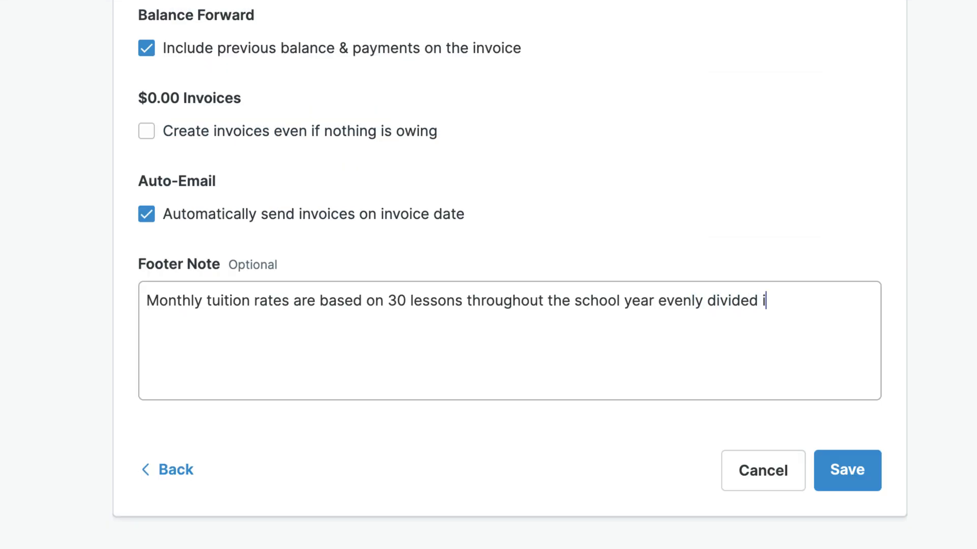
{"action": "type", "text": "nto 9 monthly payments.  "}
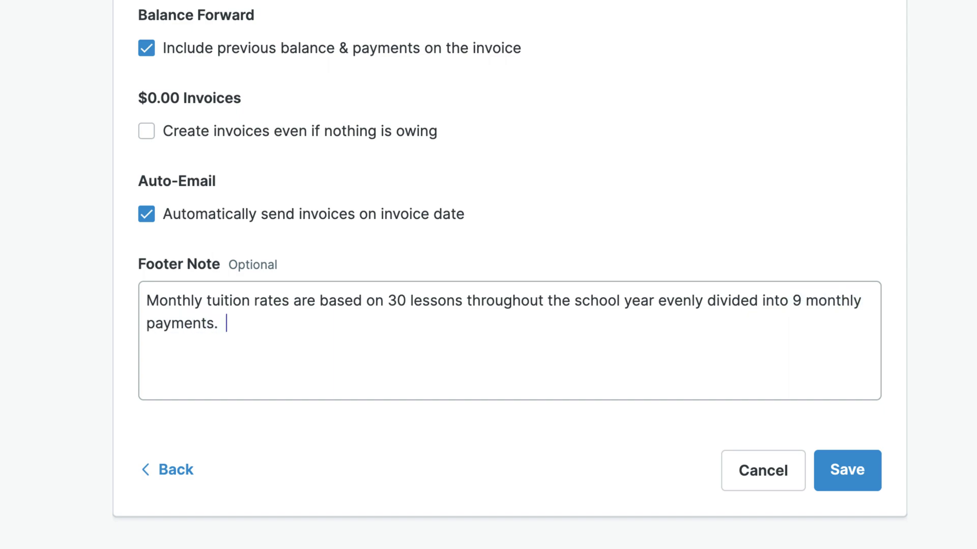
{"action": "type", "text": "Monthly tuition remains the same"}
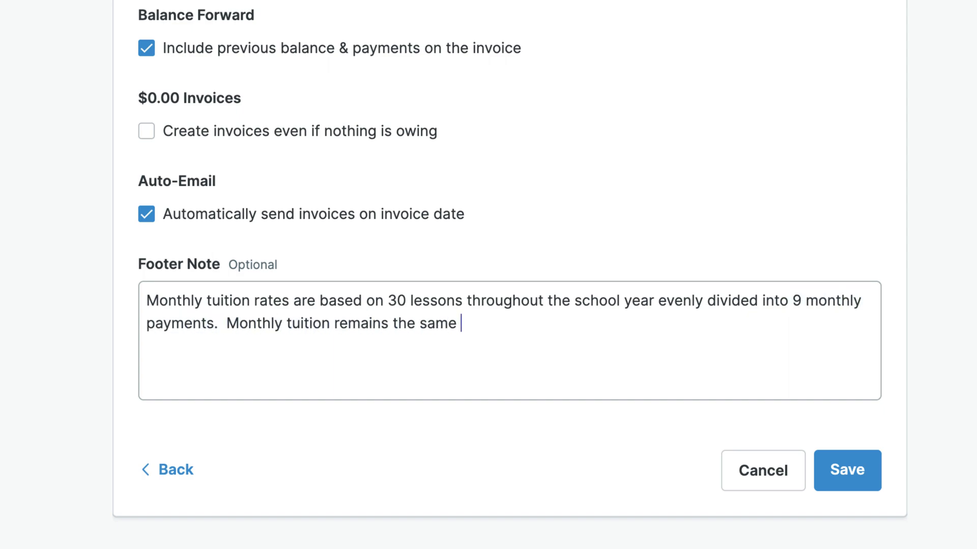
{"action": "type", "text": " regardless of the number of lessons attended in a month."}
{"action": "key", "text": "Return"}
{"action": "key", "text": "Return"}
{"action": "type", "text": "Late payments "}
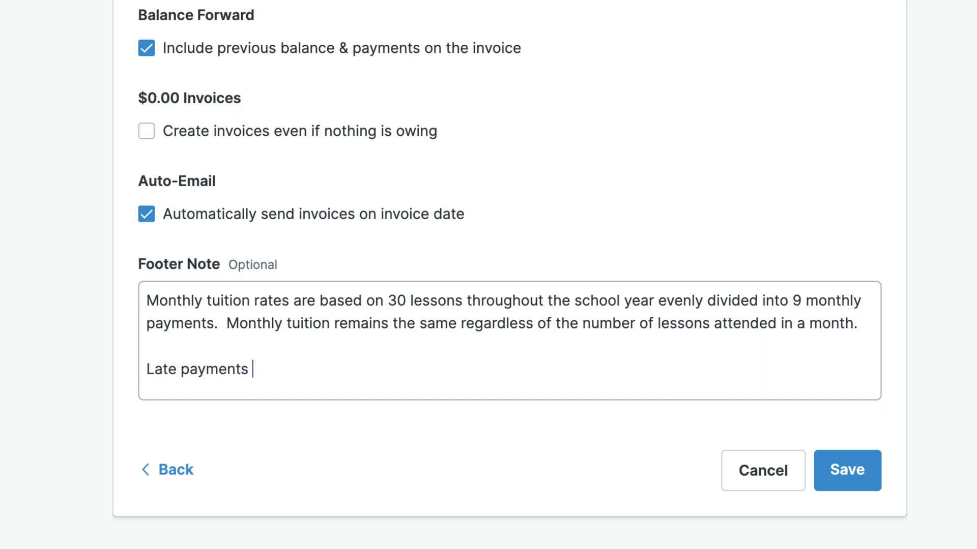
{"action": "type", "text": "of 14 days or more may incc"}
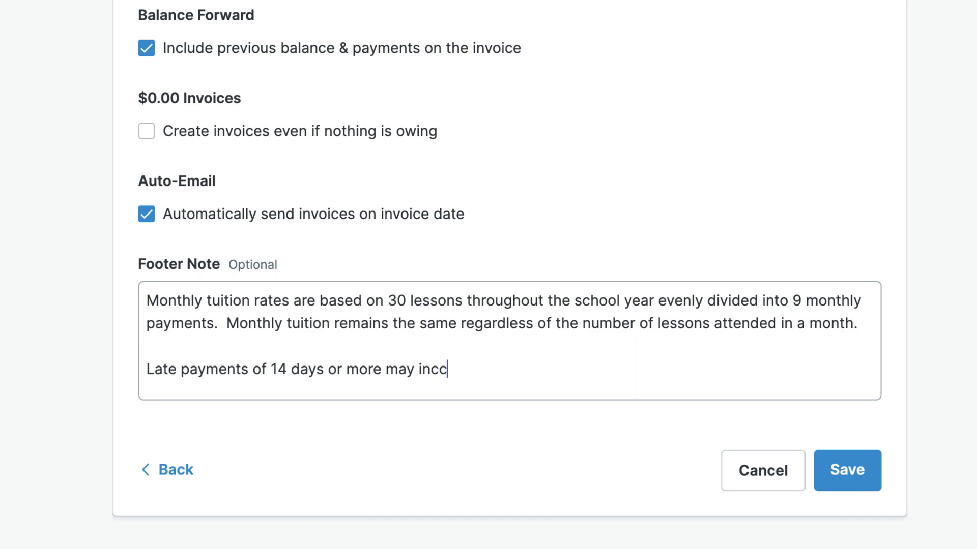
{"action": "key", "text": "BackSpace"}
{"action": "type", "text": "ur a late fee of"}
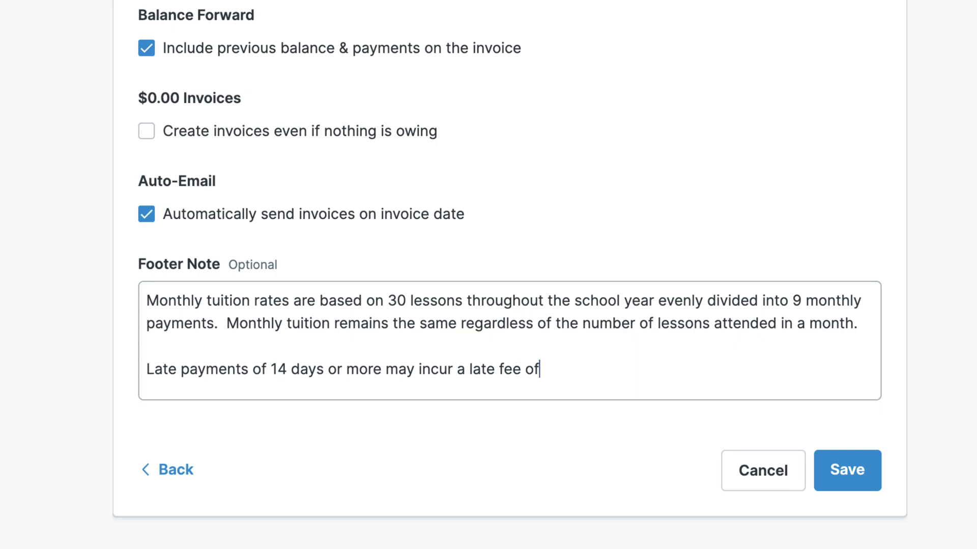
{"action": "type", "text": " %"}
{"action": "type", "text": "%."}
{"action": "key", "text": "Return"}
{"action": "key", "text": "Return"}
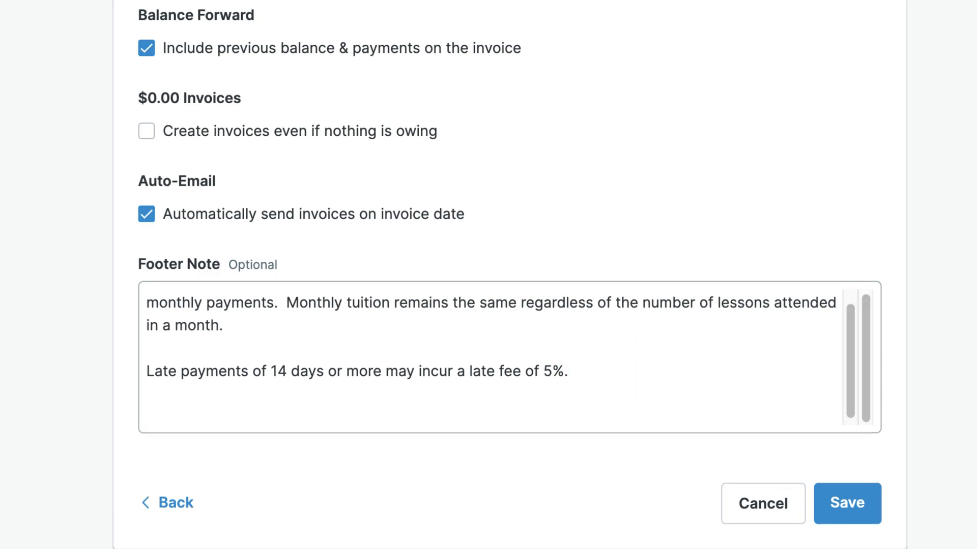
{"action": "type", "text": "Click the button "}
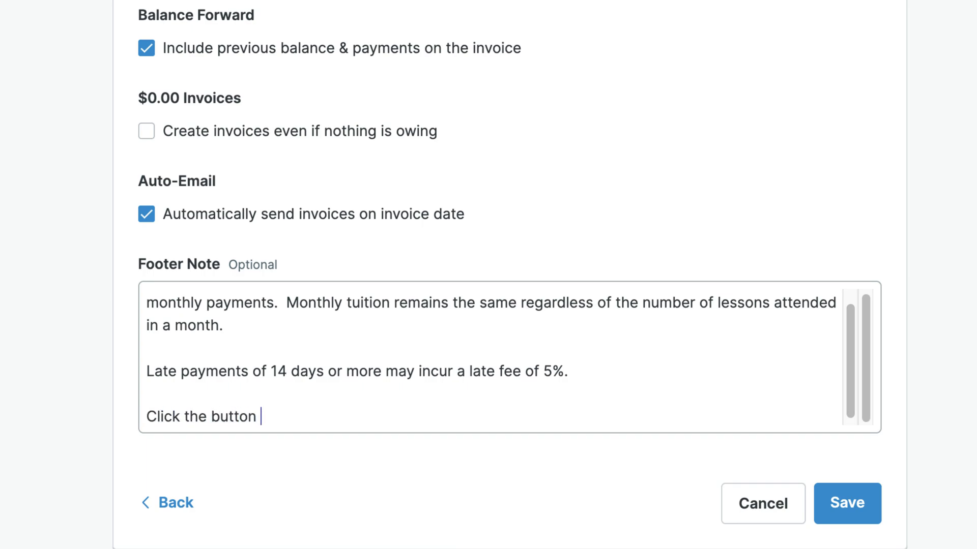
{"action": "type", "text": "to pay with Pa credit card"}
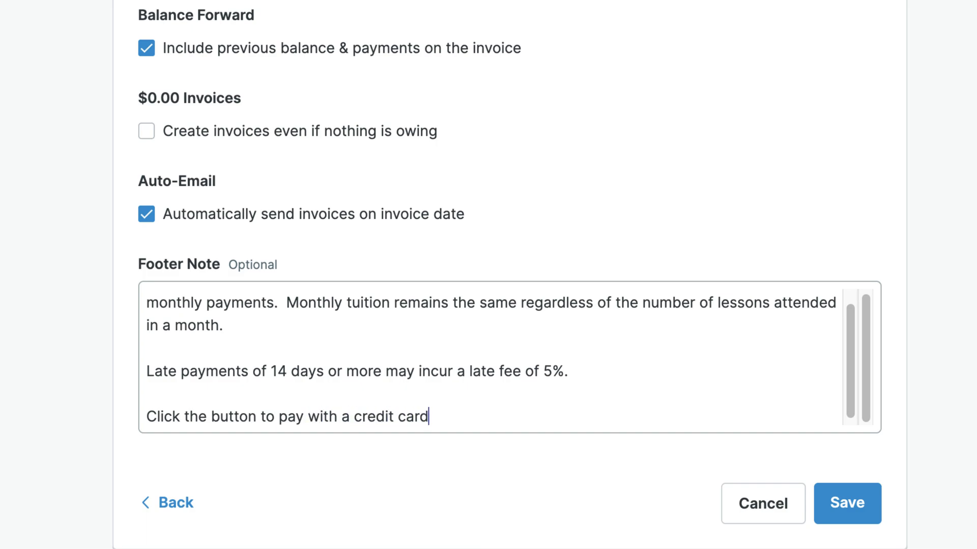
{"action": "type", "text": ".  A 4% fee will apply."}
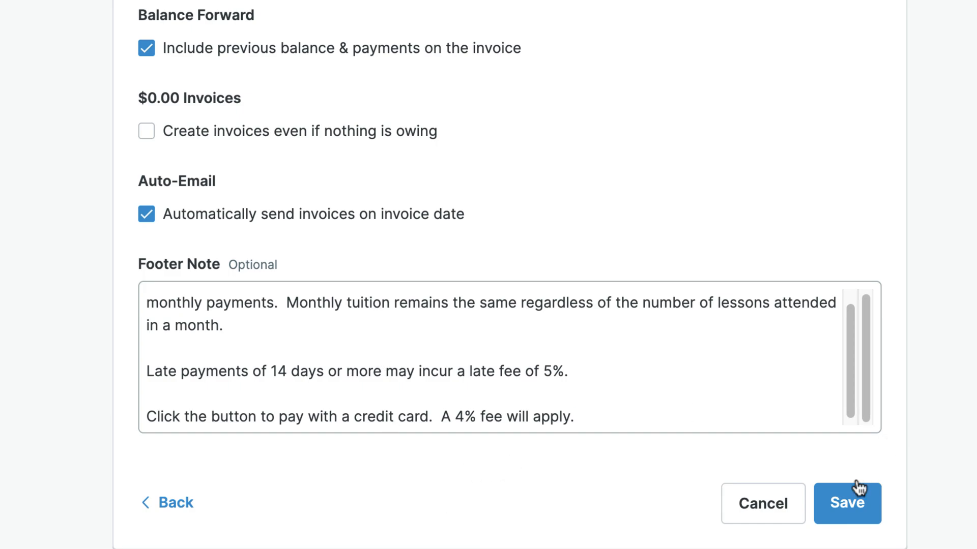
{"action": "left_click", "coordinate": [839, 509]}
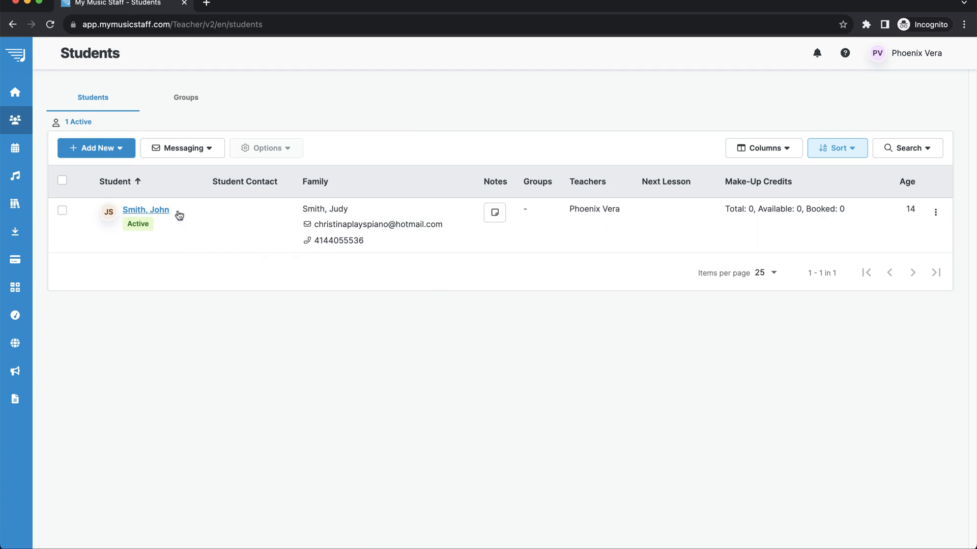
Start a second new student and enter the child's first and last name.
{"action": "left_click", "coordinate": [105, 151]}
{"action": "left_click", "coordinate": [111, 181]}
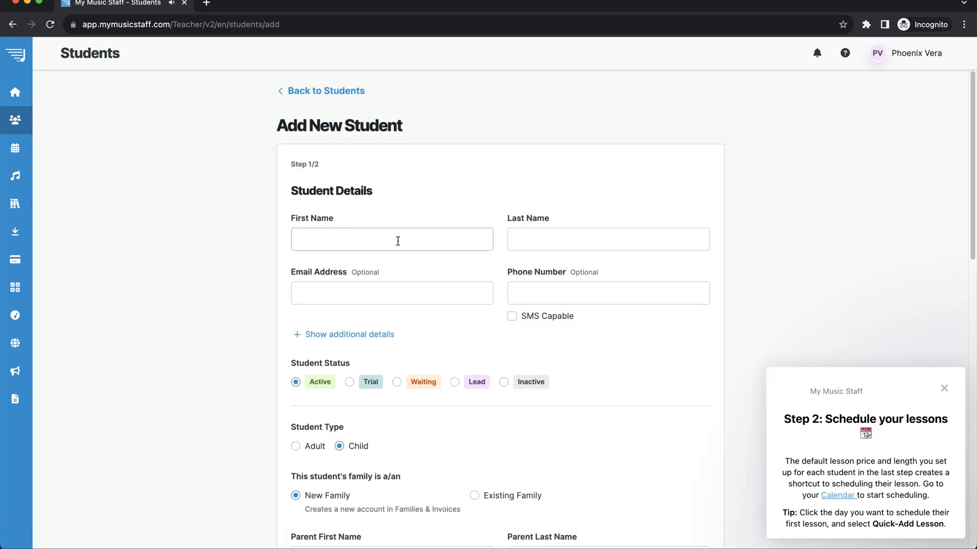
{"action": "left_click", "coordinate": [404, 235]}
{"action": "type", "text": "Jane"}
{"action": "key", "text": "Tab"}
{"action": "type", "text": "Smith"}
{"action": "key", "text": "Tab"}
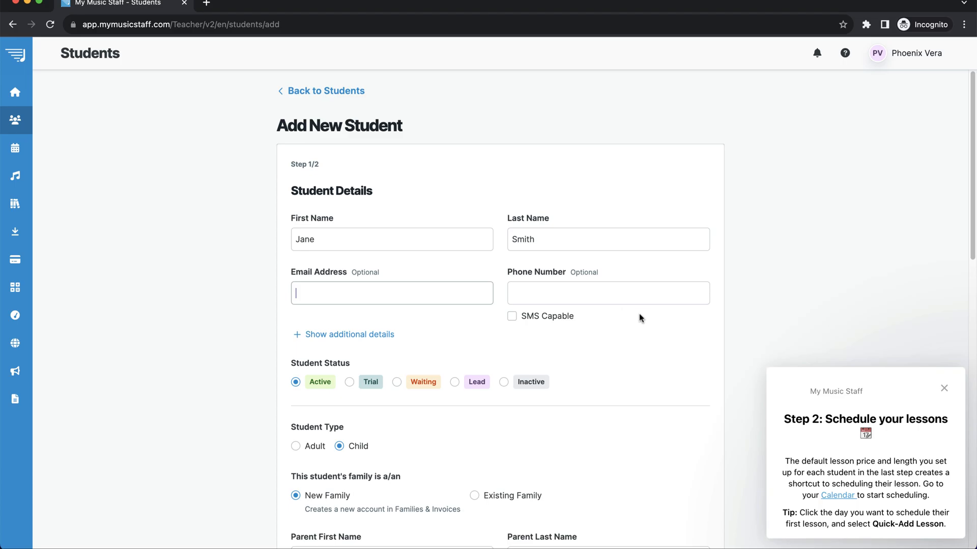
Assign the new student to the existing family.
{"action": "scroll", "coordinate": [663, 337], "scroll_direction": "down", "scroll_amount": 3}
{"action": "scroll", "coordinate": [668, 340], "scroll_direction": "down", "scroll_amount": 3}
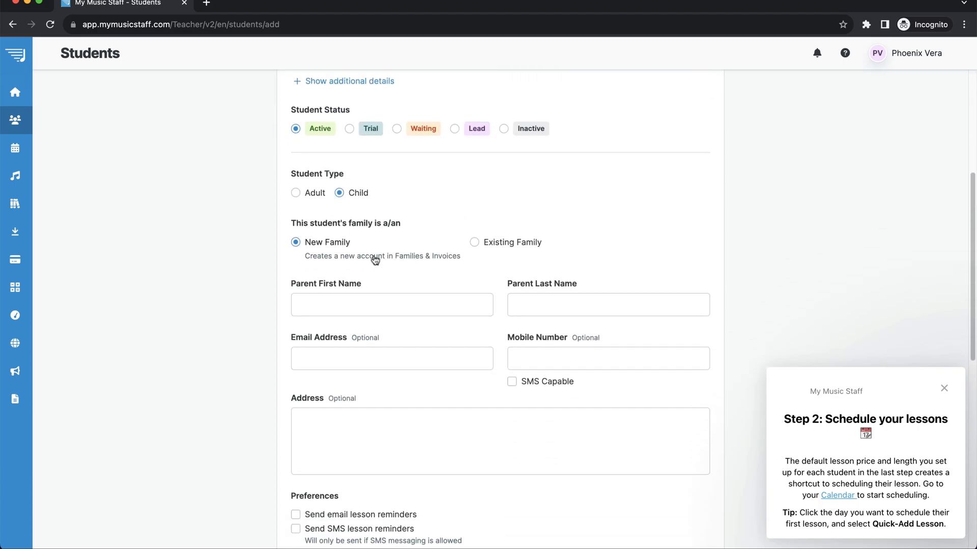
{"action": "left_click", "coordinate": [503, 248]}
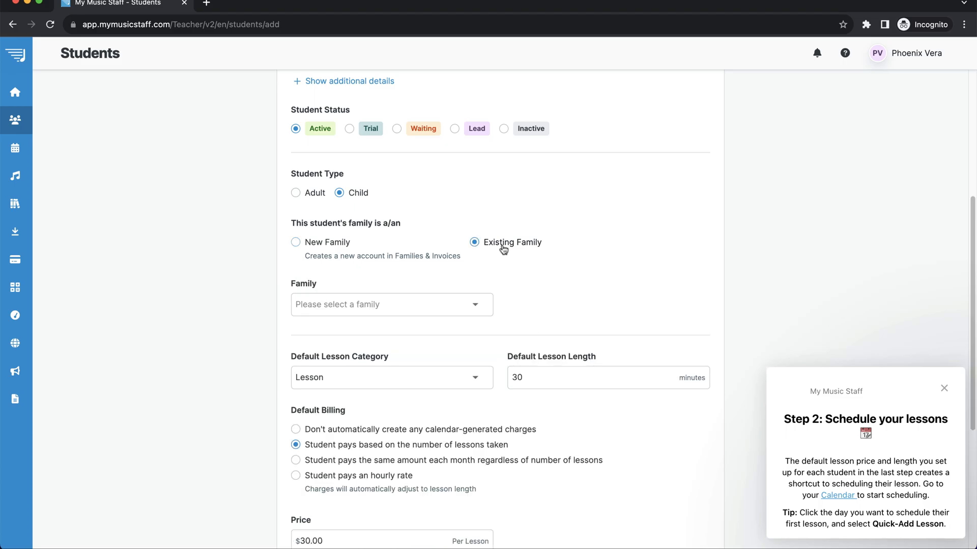
{"action": "left_click", "coordinate": [386, 309]}
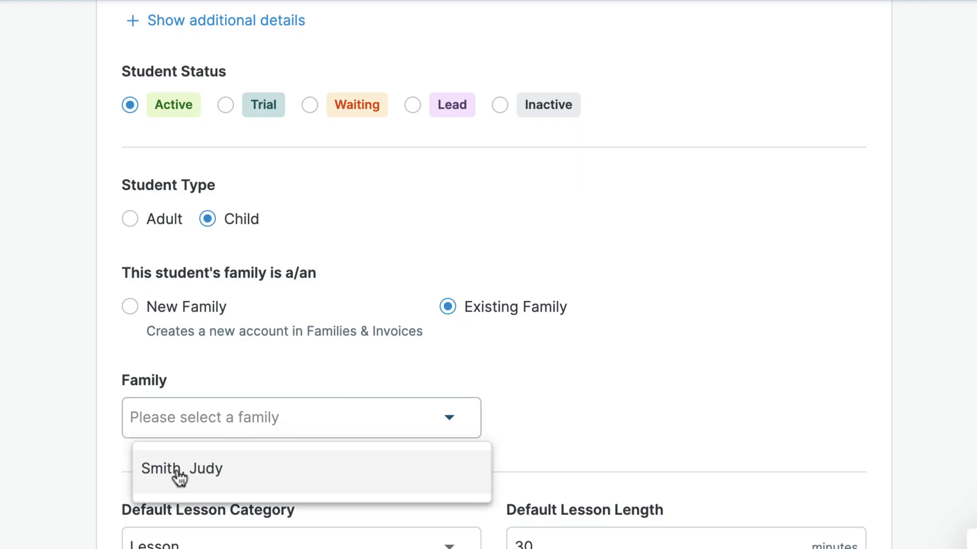
{"action": "left_click", "coordinate": [179, 469]}
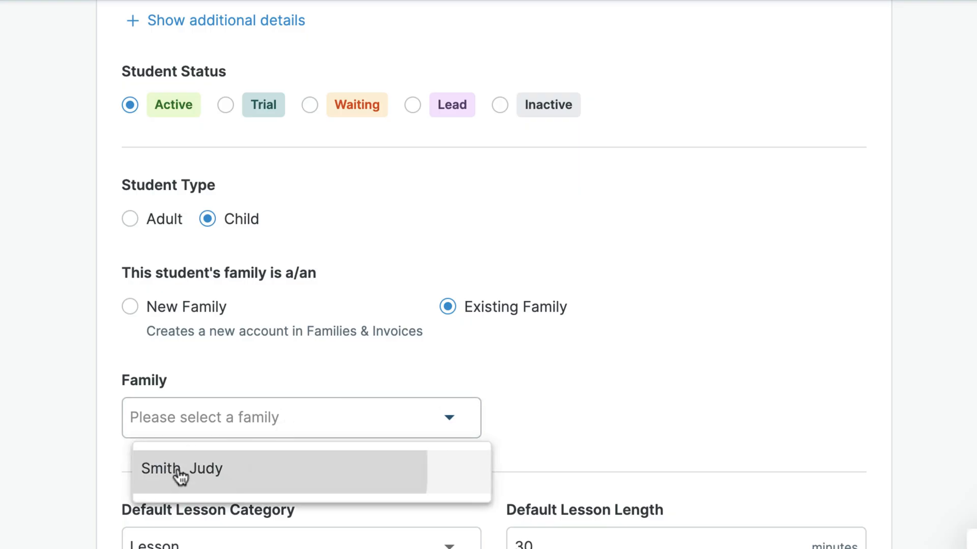
{"action": "scroll", "coordinate": [707, 402], "scroll_direction": "down", "scroll_amount": 5}
{"action": "scroll", "coordinate": [436, 153], "scroll_direction": "up", "scroll_amount": 3}
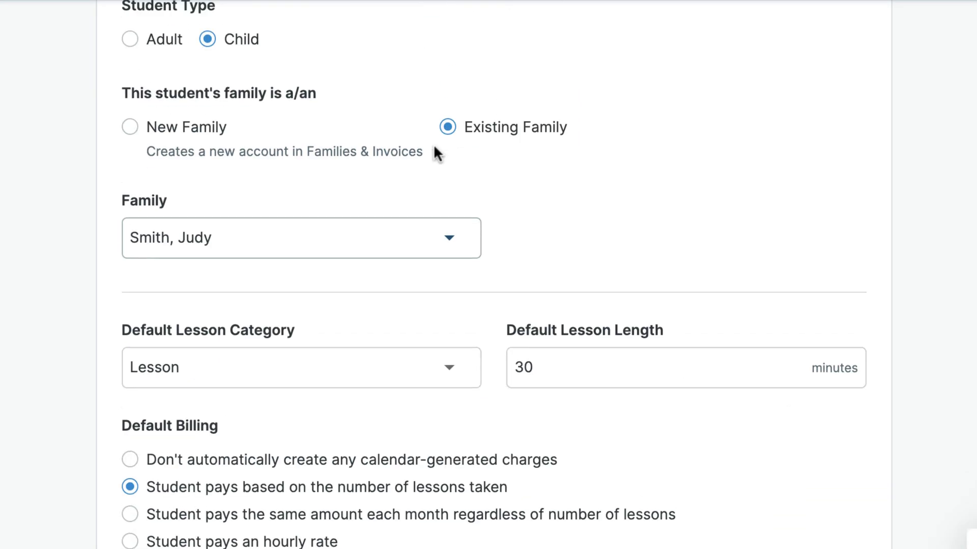
{"action": "scroll", "coordinate": [559, 295], "scroll_direction": "down", "scroll_amount": 5}
Bill the student a flat $100.00 per month and save.
{"action": "left_click", "coordinate": [305, 269]}
{"action": "left_click_drag", "start_coordinate": [147, 412], "coordinate": [139, 412]}
{"action": "type", "text": "10"}
{"action": "left_click", "coordinate": [518, 528]}
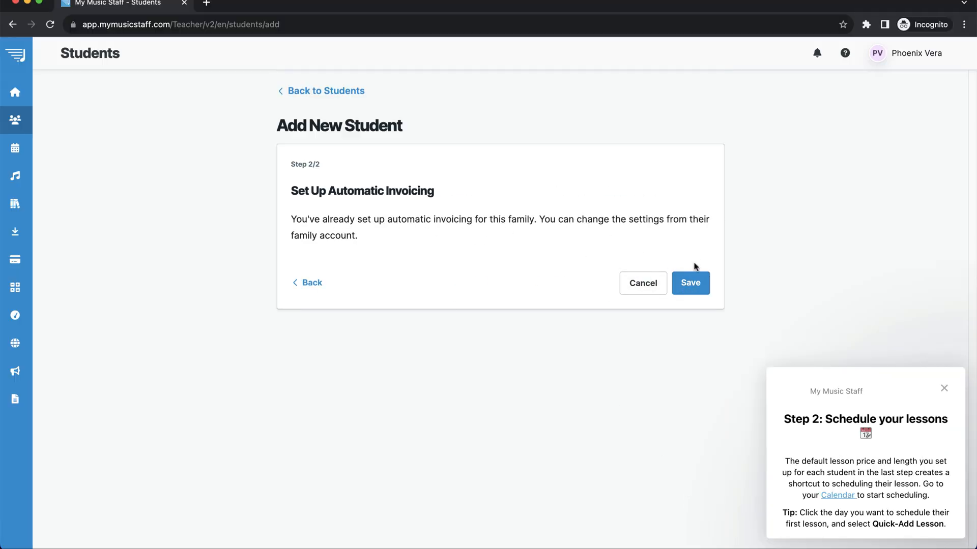
{"action": "left_click", "coordinate": [692, 283]}
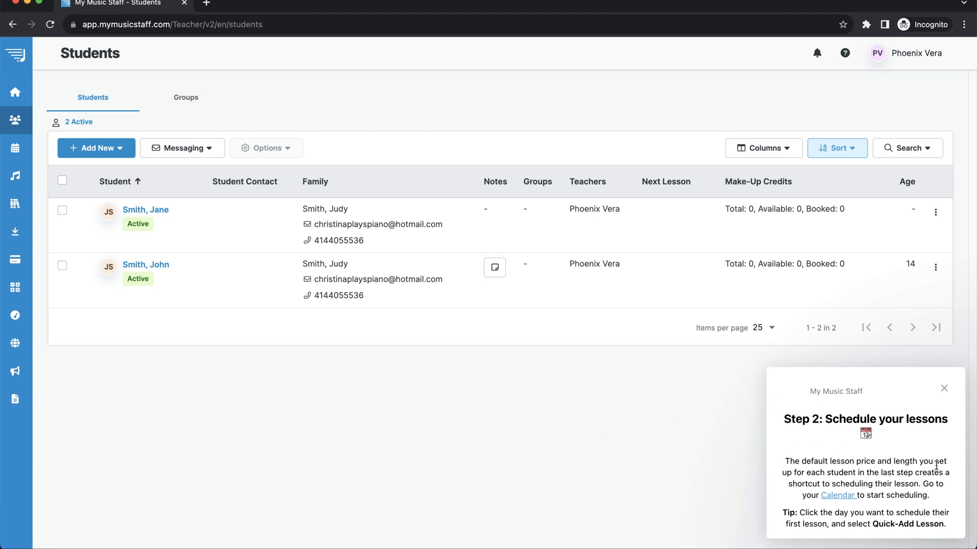
Close the lesson-scheduling tip and go to the Calendar.
{"action": "left_click", "coordinate": [944, 390]}
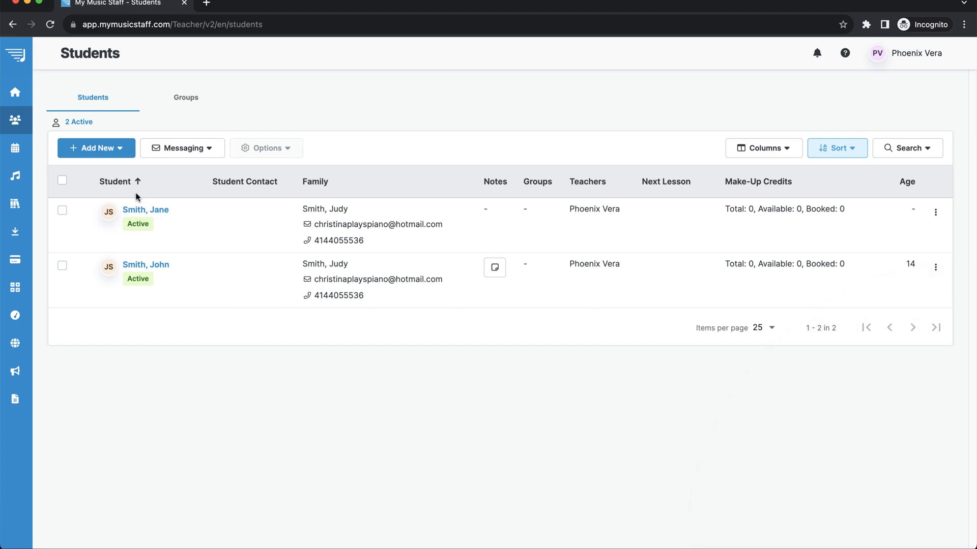
{"action": "mouse_move", "coordinate": [33, 183]}
{"action": "left_click", "coordinate": [57, 161]}
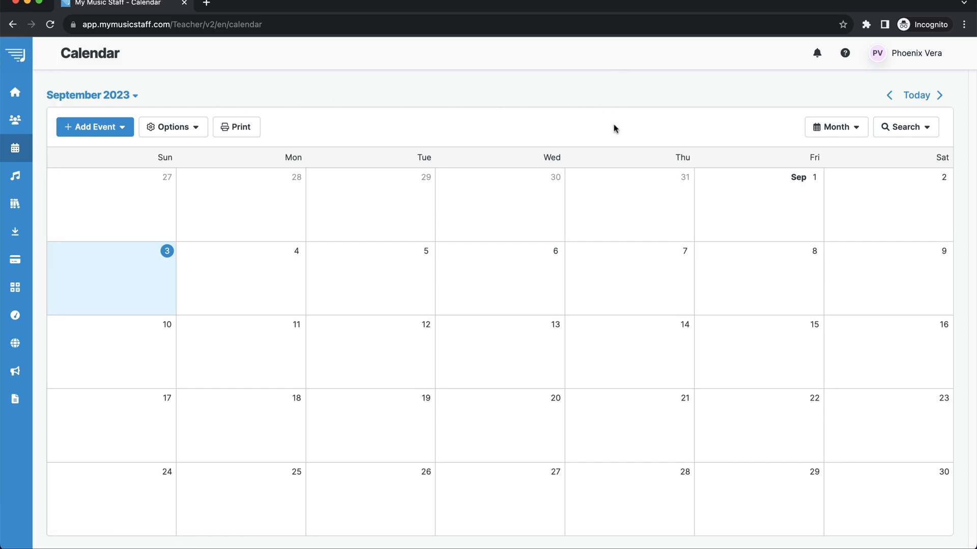
Try a quick lesson on September 5 for the student, then cancel it without saving.
{"action": "left_click", "coordinate": [376, 272]}
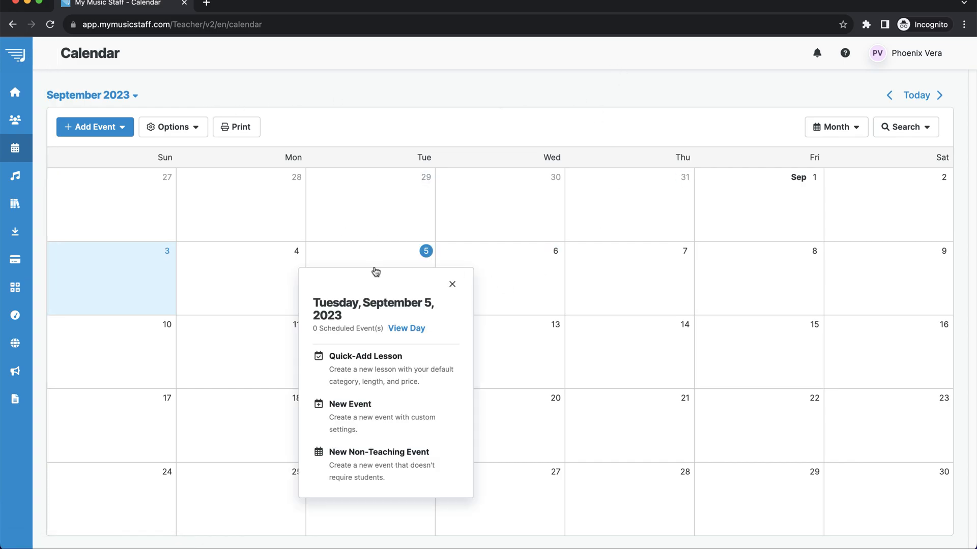
{"action": "left_click", "coordinate": [373, 378]}
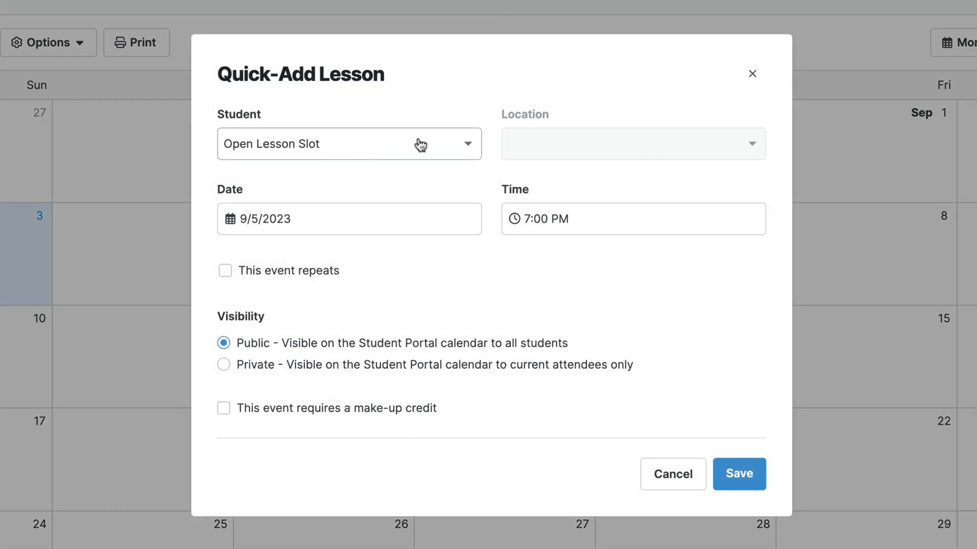
{"action": "left_click", "coordinate": [431, 151]}
{"action": "left_click", "coordinate": [305, 318]}
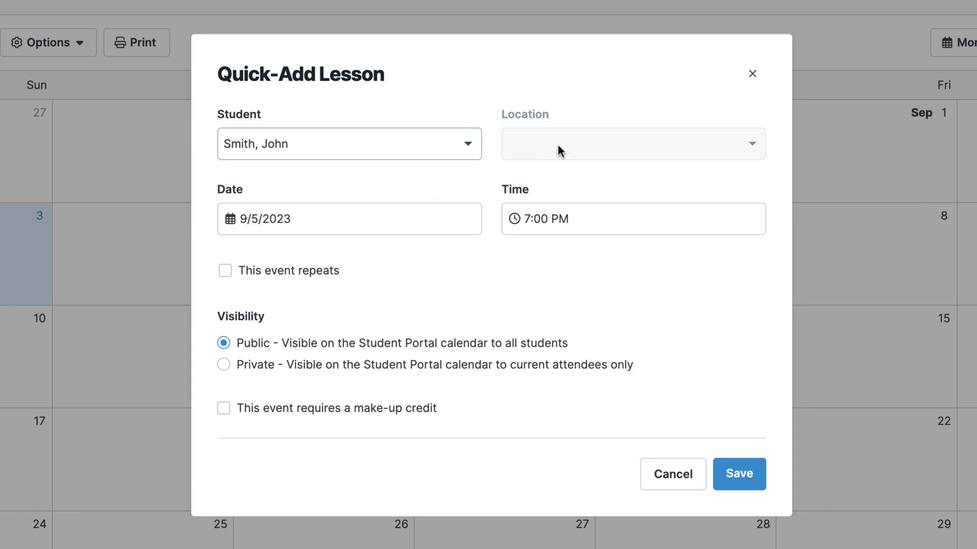
{"action": "left_click", "coordinate": [679, 479]}
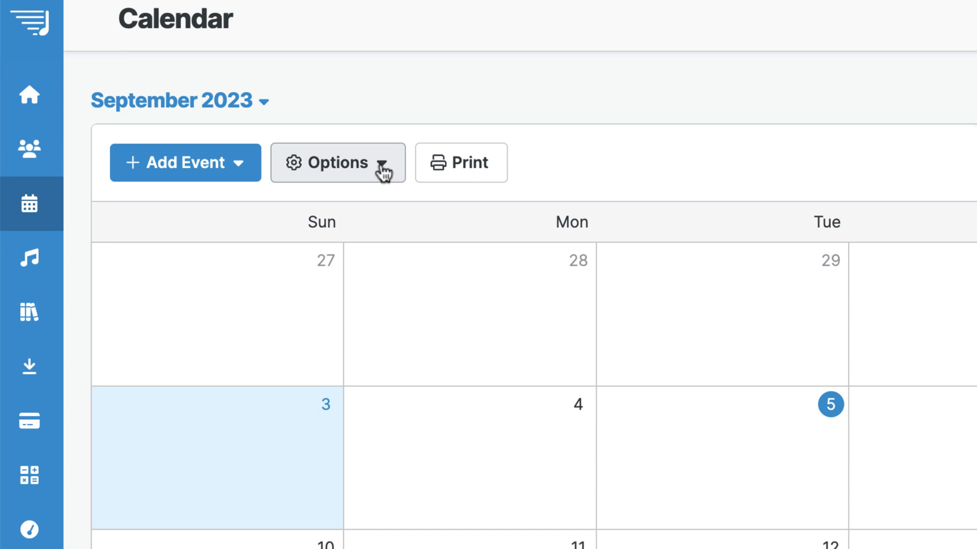
Start a new location named 'Main Studio' under Categories & Locations.
{"action": "left_click", "coordinate": [196, 129]}
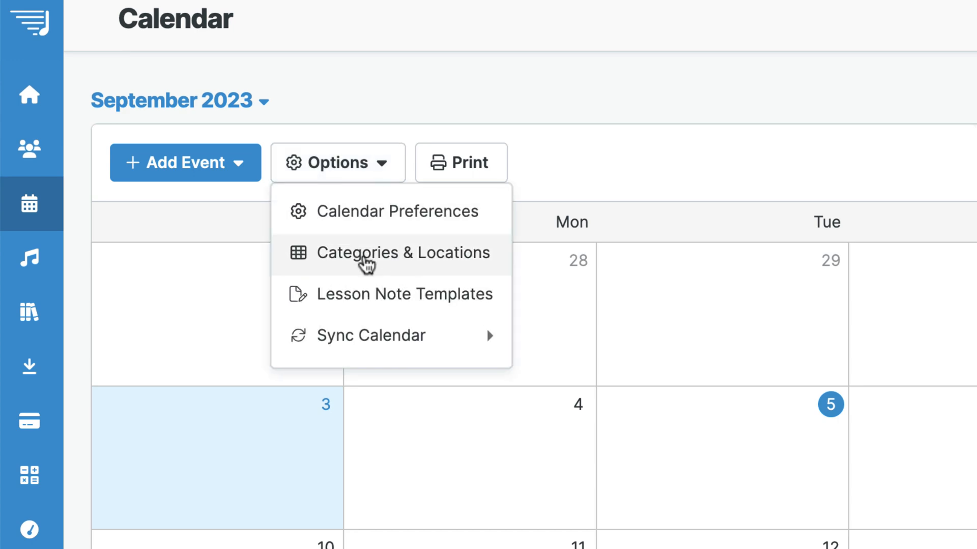
{"action": "left_click", "coordinate": [366, 264]}
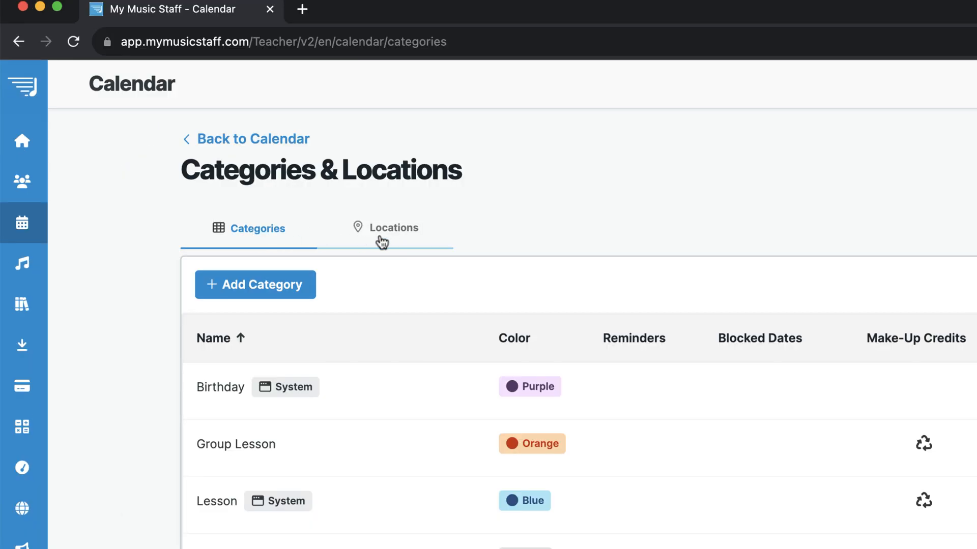
{"action": "left_click", "coordinate": [381, 242]}
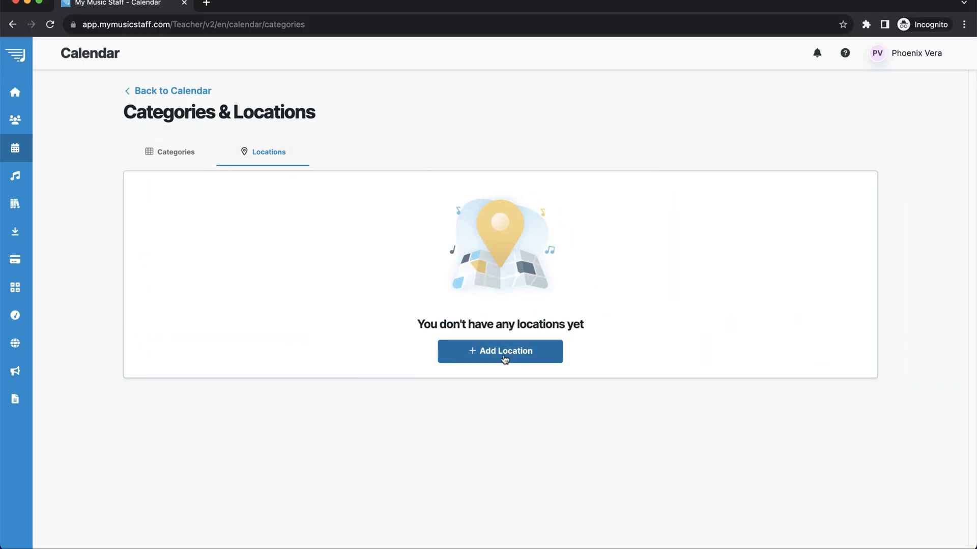
{"action": "left_click", "coordinate": [505, 360]}
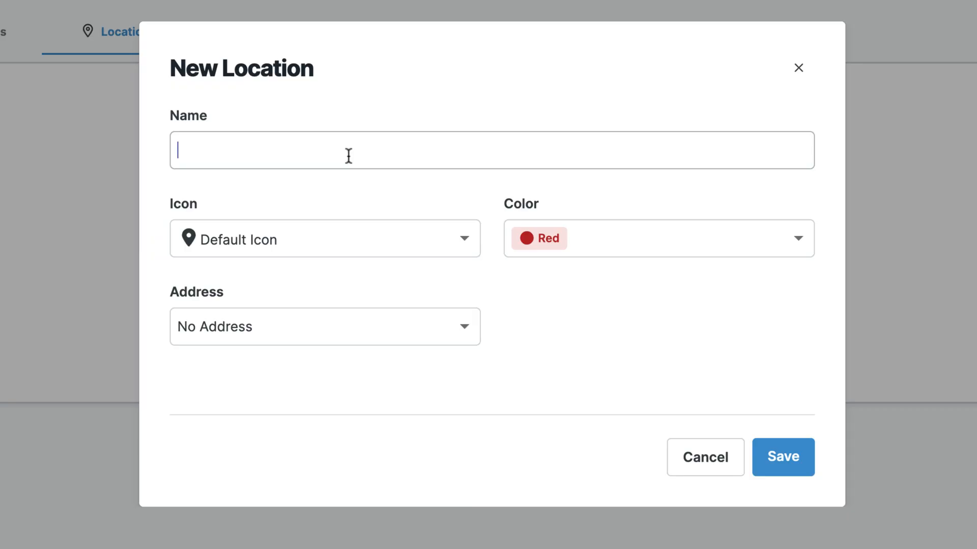
{"action": "type", "text": "Main Studio"}
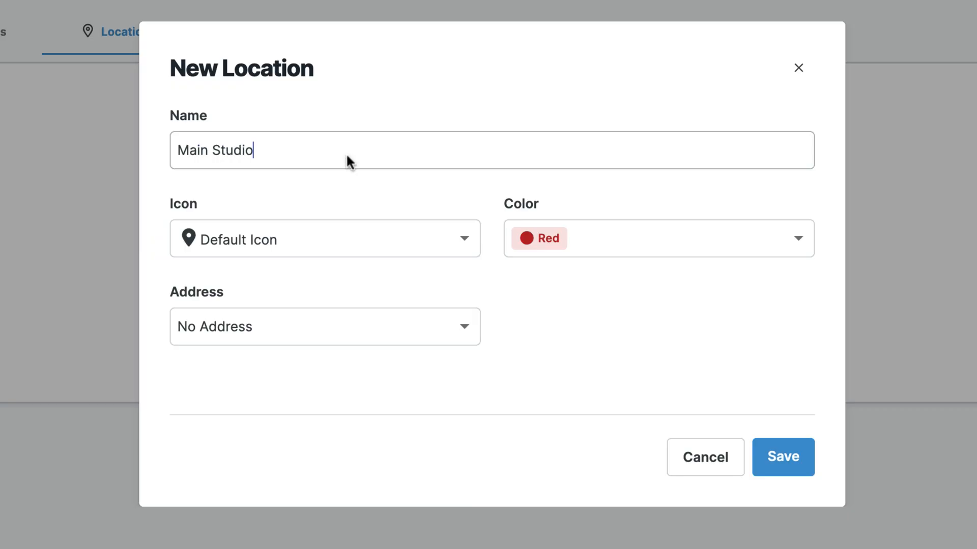
Give Main Studio a house icon, Blue colour and the studio's street address, then save.
{"action": "left_click", "coordinate": [318, 240]}
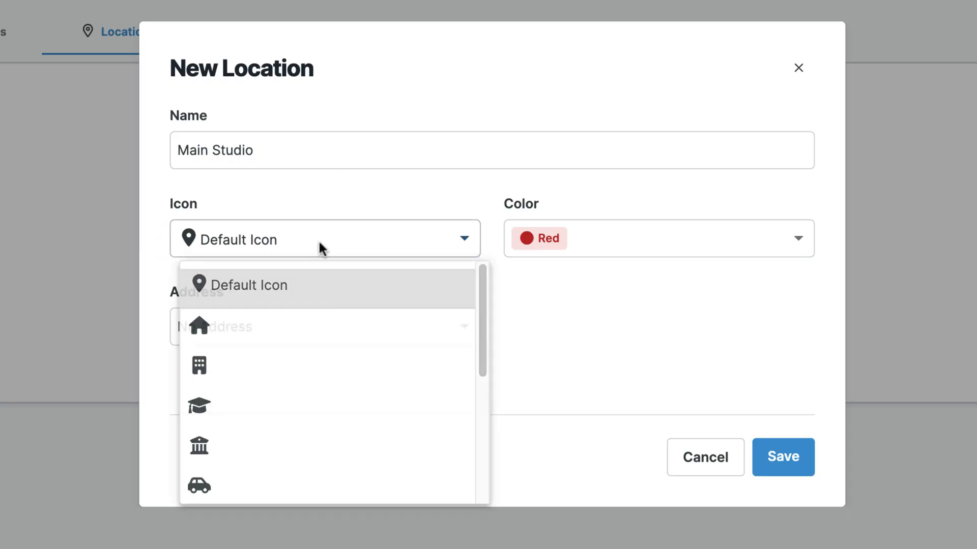
{"action": "left_click", "coordinate": [232, 318]}
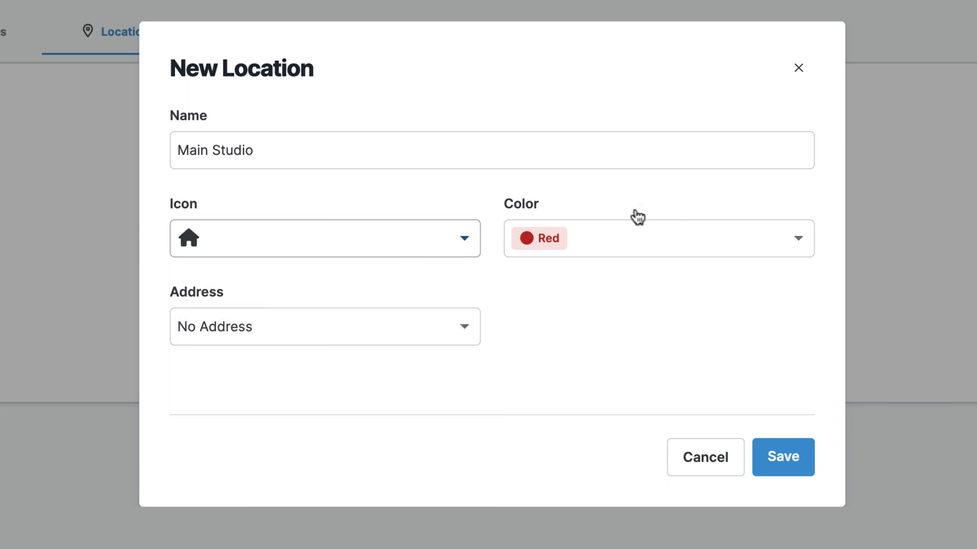
{"action": "left_click", "coordinate": [585, 254]}
{"action": "left_click", "coordinate": [603, 484]}
{"action": "left_click", "coordinate": [378, 338]}
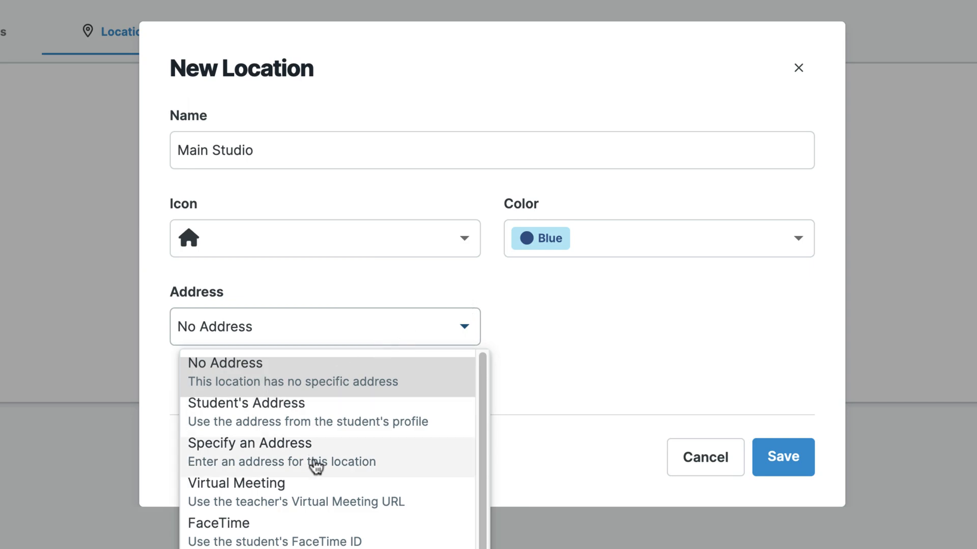
{"action": "left_click", "coordinate": [329, 472]}
{"action": "left_click", "coordinate": [298, 351]}
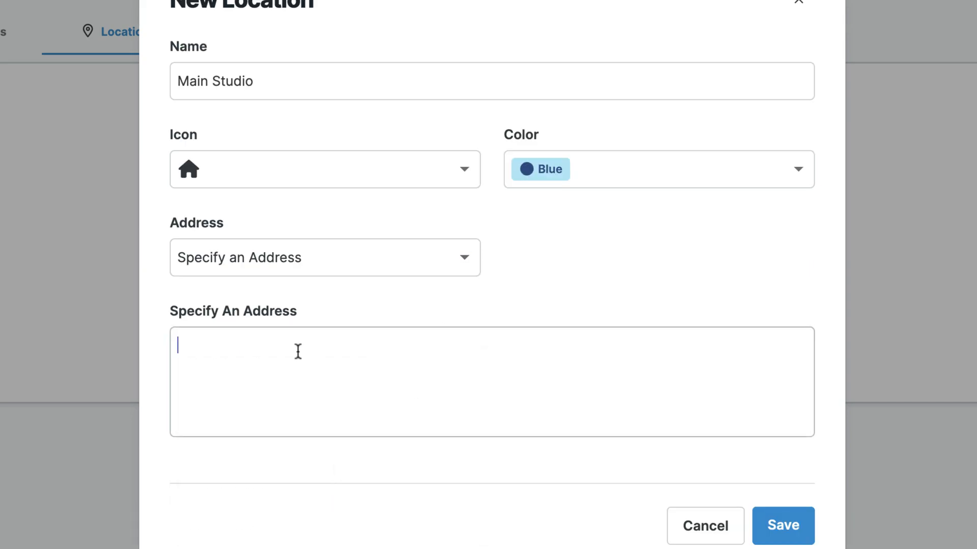
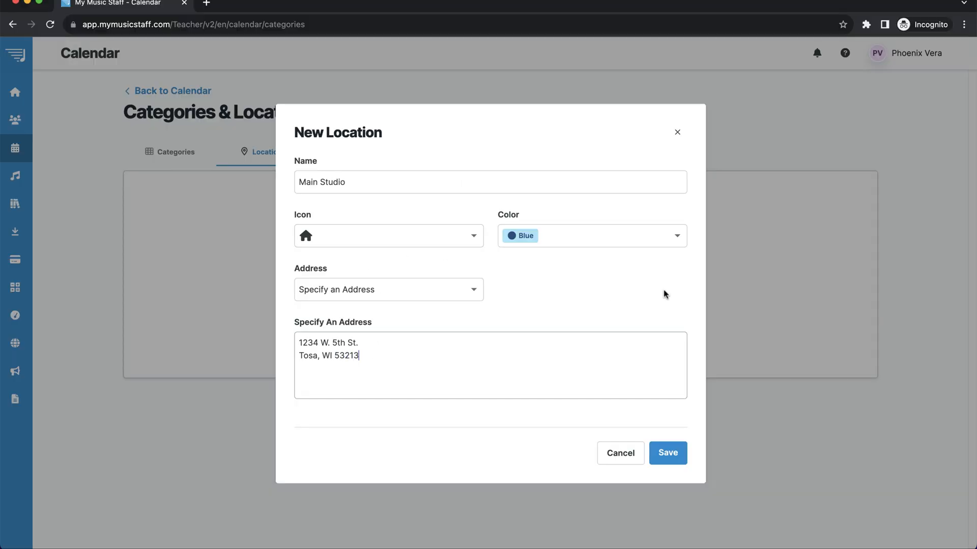
{"action": "left_click", "coordinate": [668, 457]}
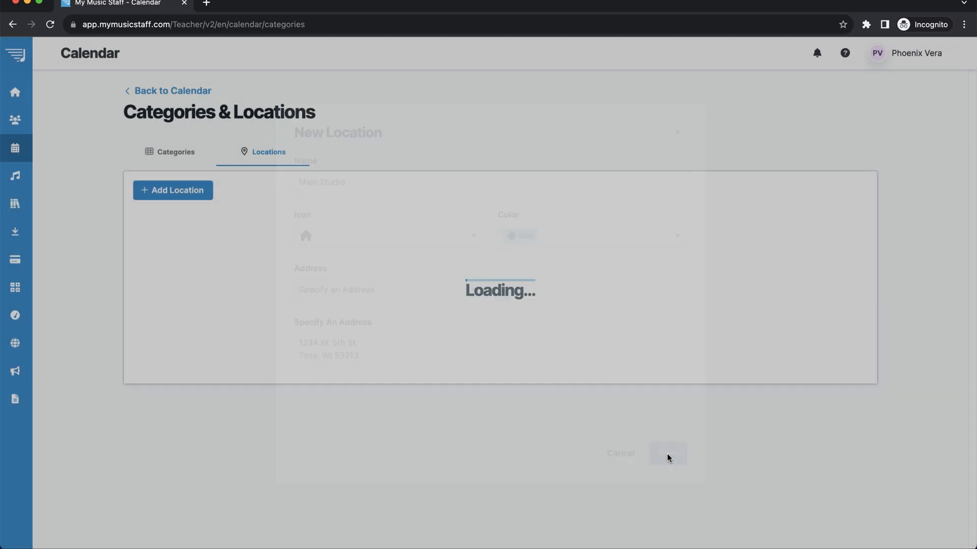
Edit the Vacation category, set its colour to Lime, and save it.
{"action": "left_click", "coordinate": [161, 155]}
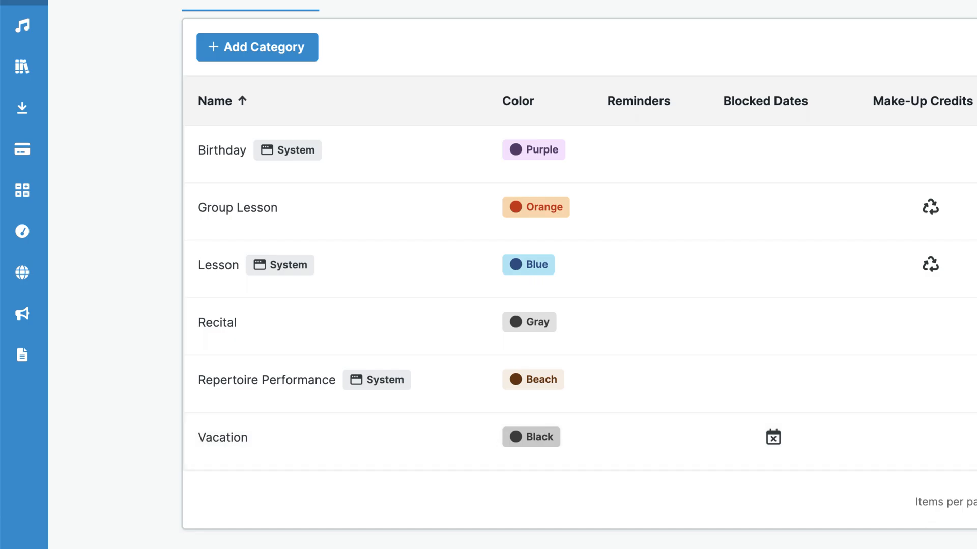
{"action": "left_click", "coordinate": [819, 482]}
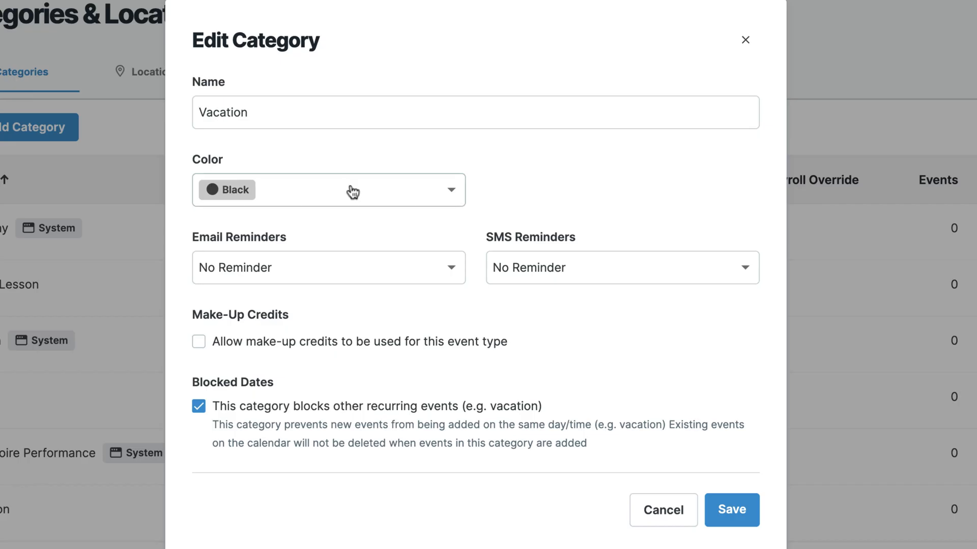
{"action": "left_click", "coordinate": [404, 233]}
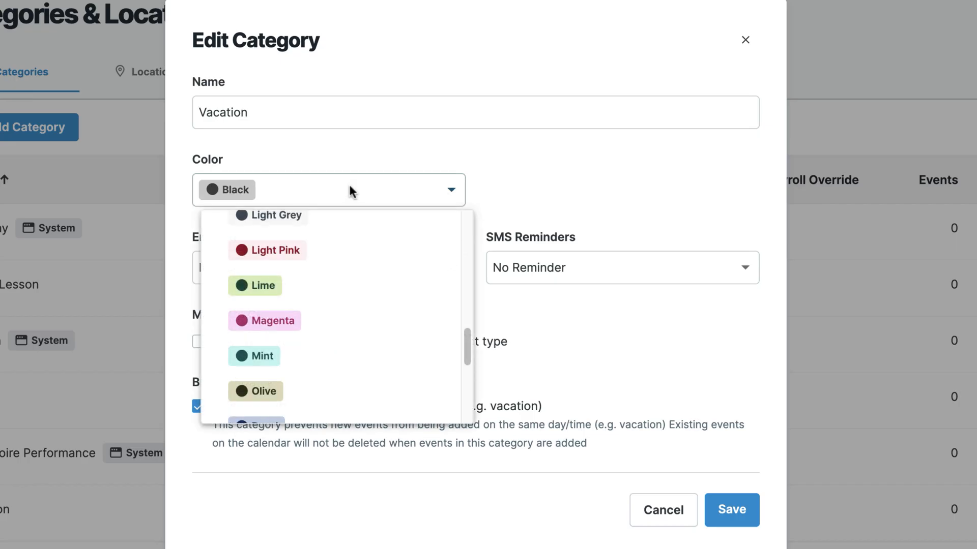
{"action": "left_click", "coordinate": [303, 298]}
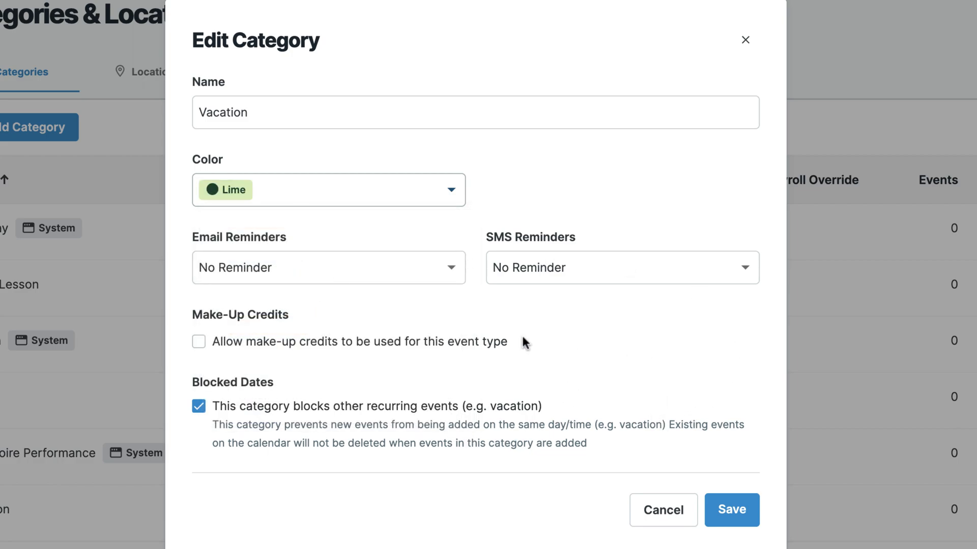
{"action": "left_click", "coordinate": [738, 513]}
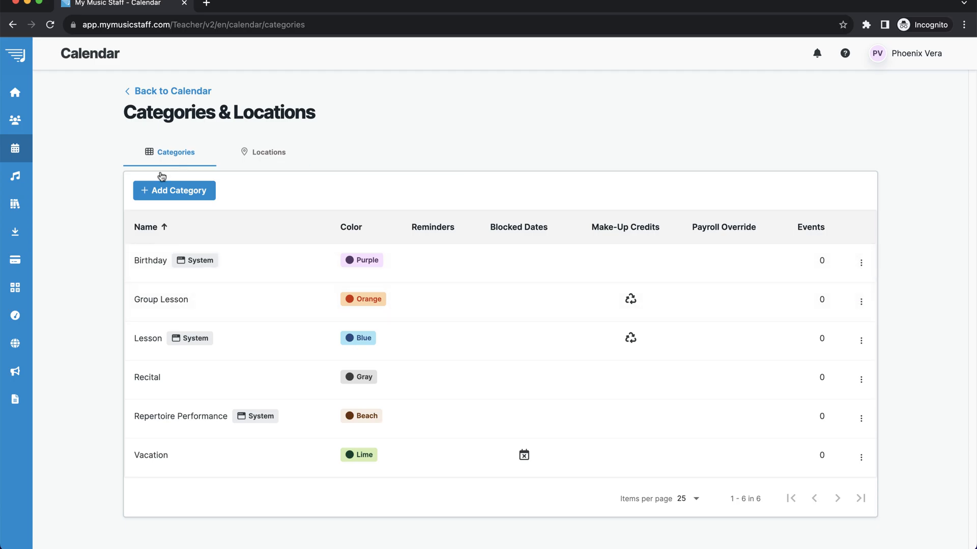
Add a Yellow event category named 'Partner Lesson'.
{"action": "left_click", "coordinate": [184, 194]}
{"action": "left_click", "coordinate": [354, 180]}
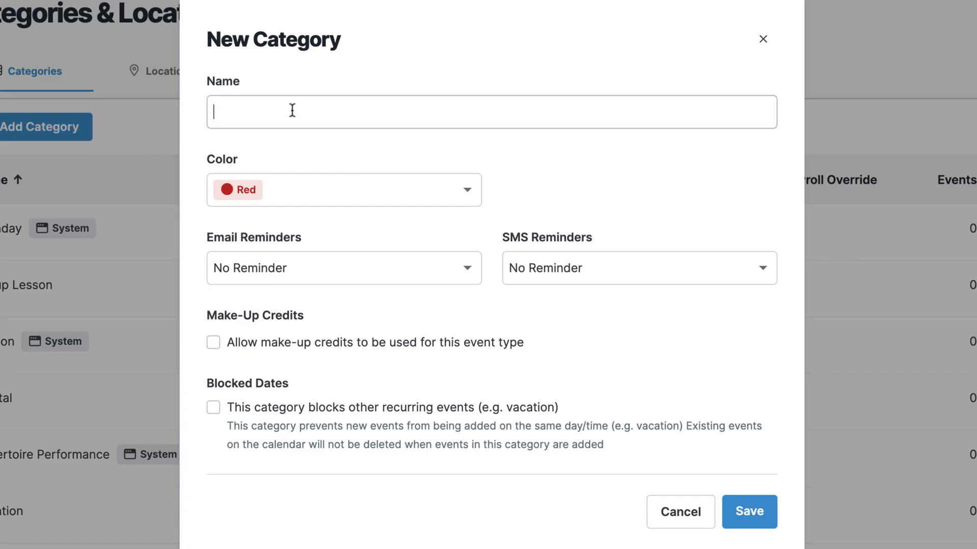
{"action": "type", "text": "Partner Lesson"}
{"action": "left_click", "coordinate": [304, 181]}
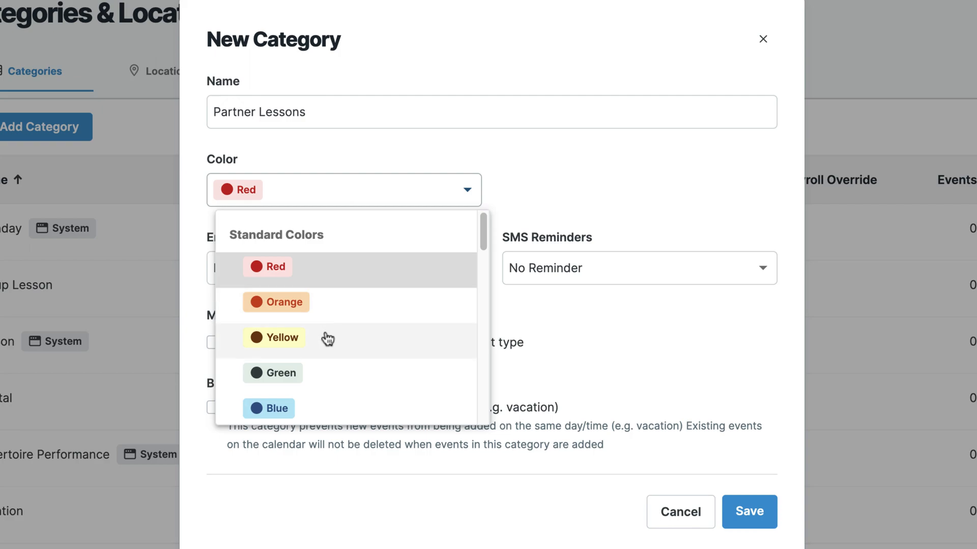
{"action": "left_click", "coordinate": [327, 337]}
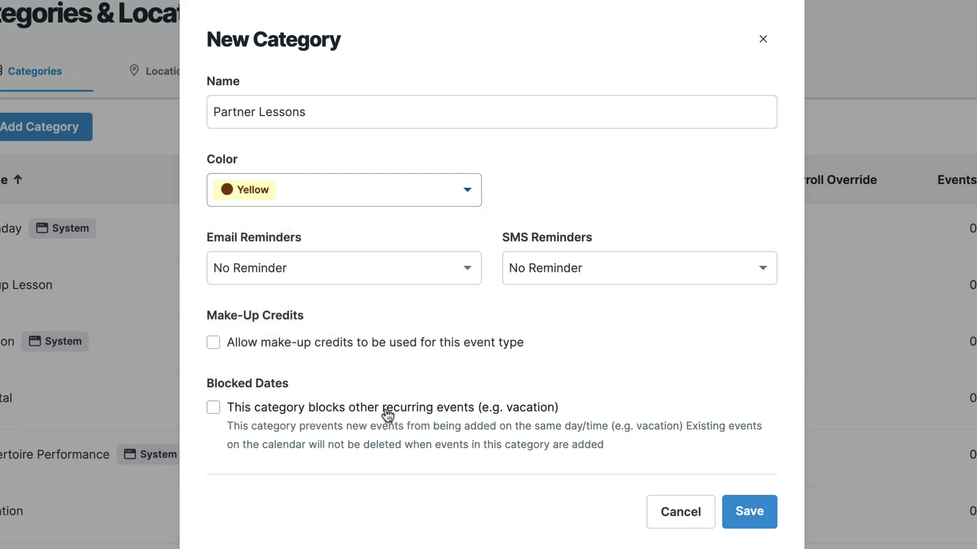
{"action": "left_click", "coordinate": [751, 512]}
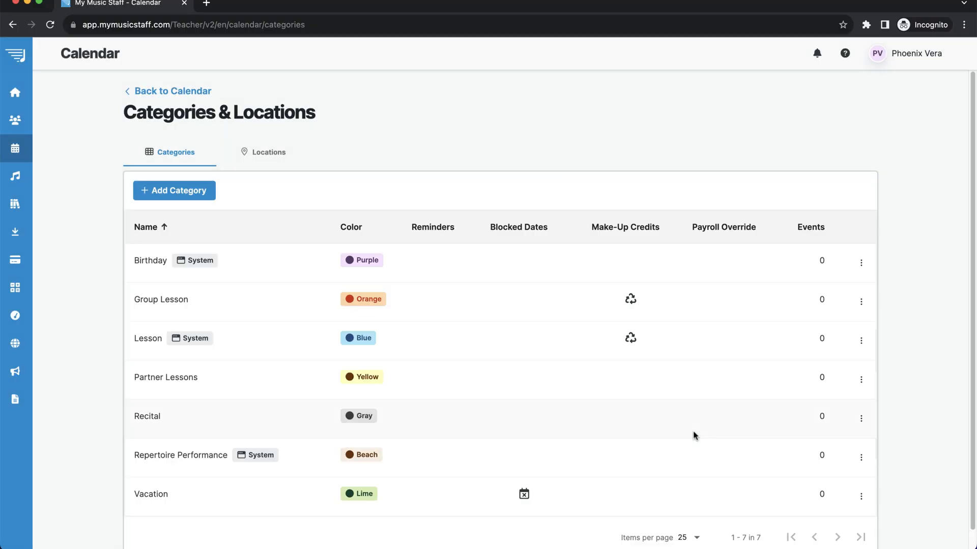
Add a private weekly 5:00 PM lesson for the student starting Tuesday, September 5.
{"action": "scroll", "coordinate": [557, 379], "scroll_direction": "down", "scroll_amount": 1}
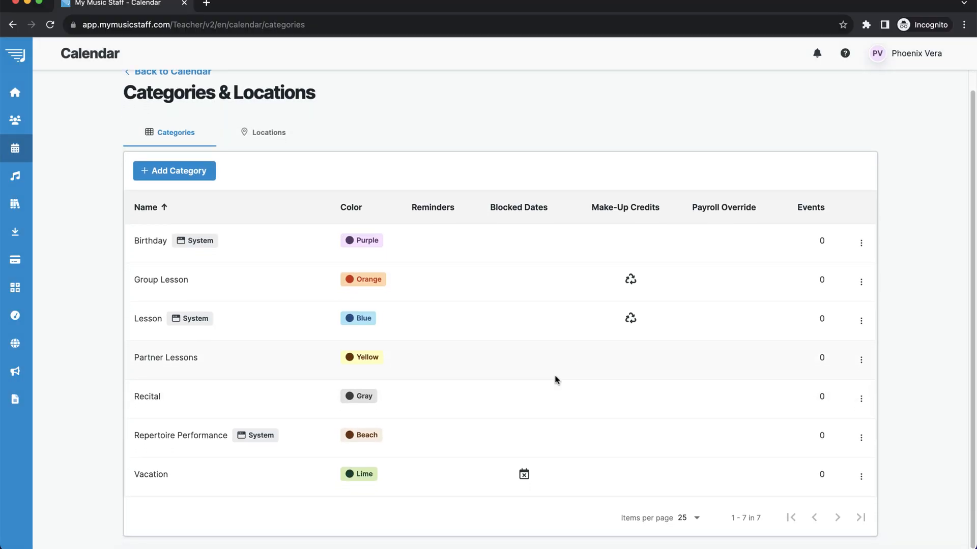
{"action": "scroll", "coordinate": [145, 210], "scroll_direction": "up", "scroll_amount": 1}
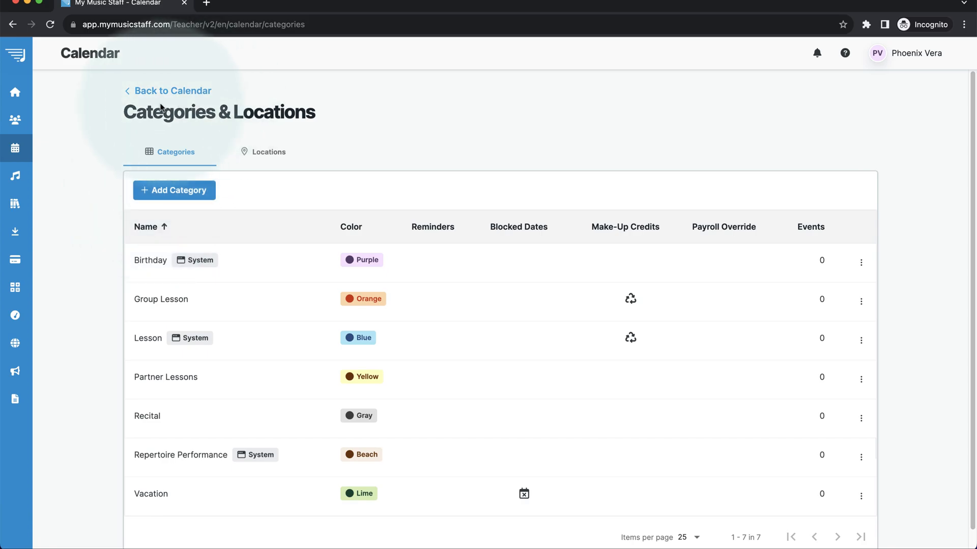
{"action": "left_click", "coordinate": [162, 92]}
{"action": "left_click", "coordinate": [366, 289]}
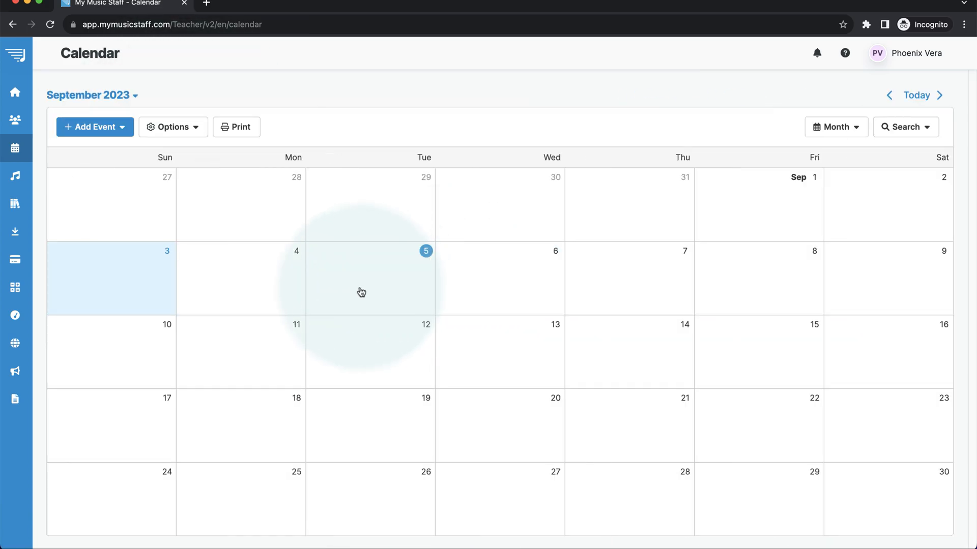
{"action": "left_click", "coordinate": [356, 401]}
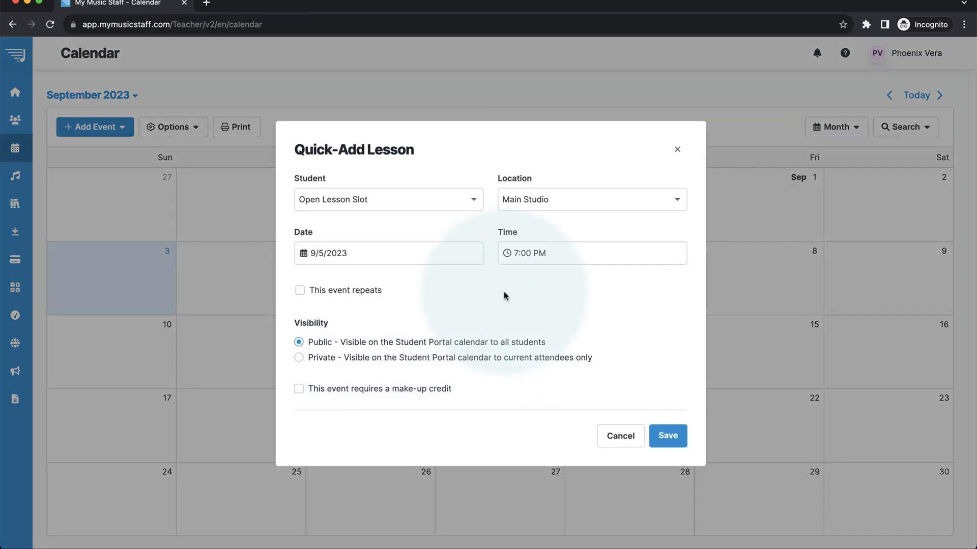
{"action": "left_click", "coordinate": [392, 206]}
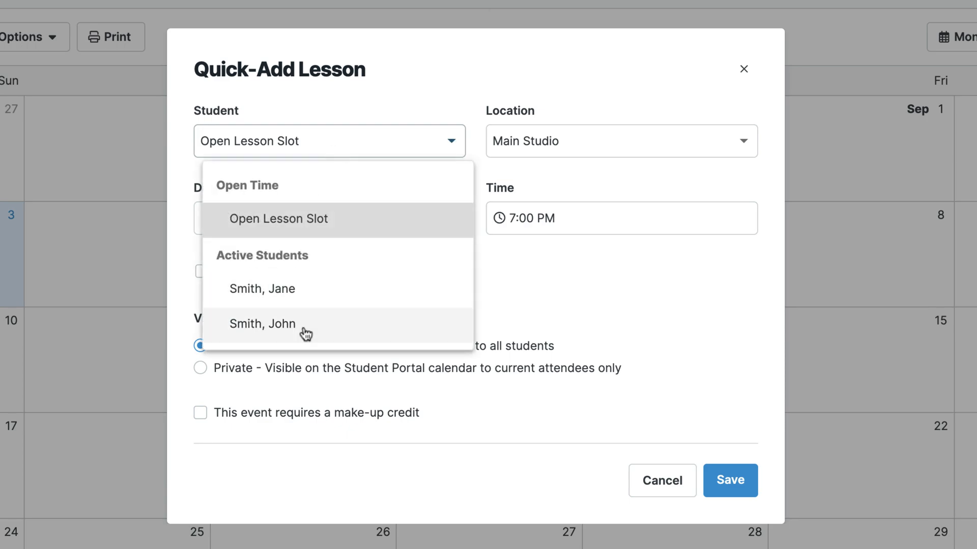
{"action": "left_click", "coordinate": [306, 334]}
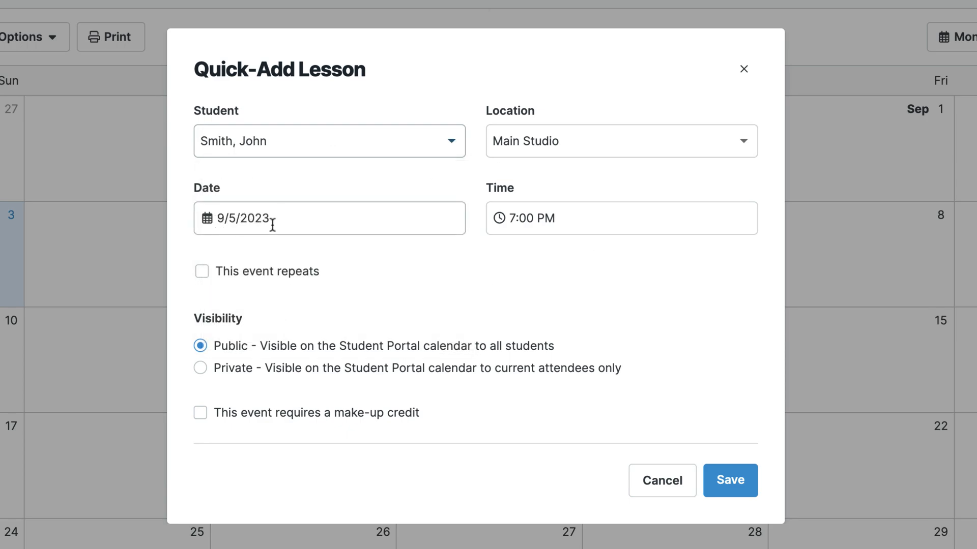
{"action": "left_click", "coordinate": [500, 216]}
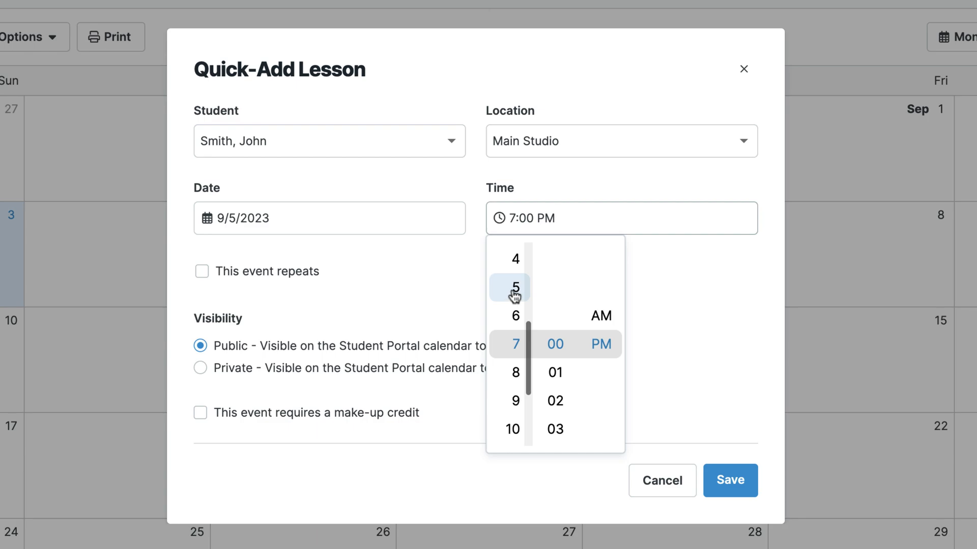
{"action": "left_click", "coordinate": [514, 288]}
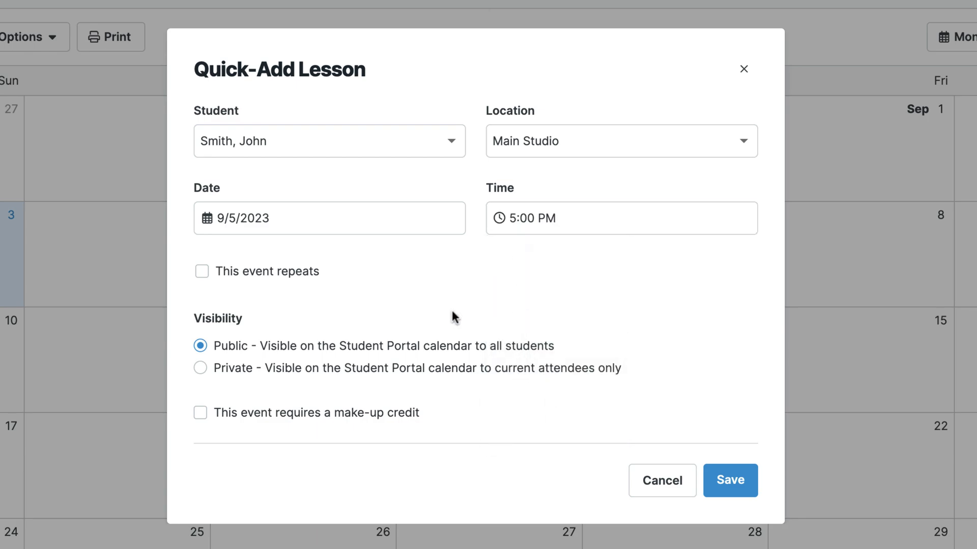
{"action": "left_click", "coordinate": [235, 378]}
{"action": "left_click", "coordinate": [250, 275]}
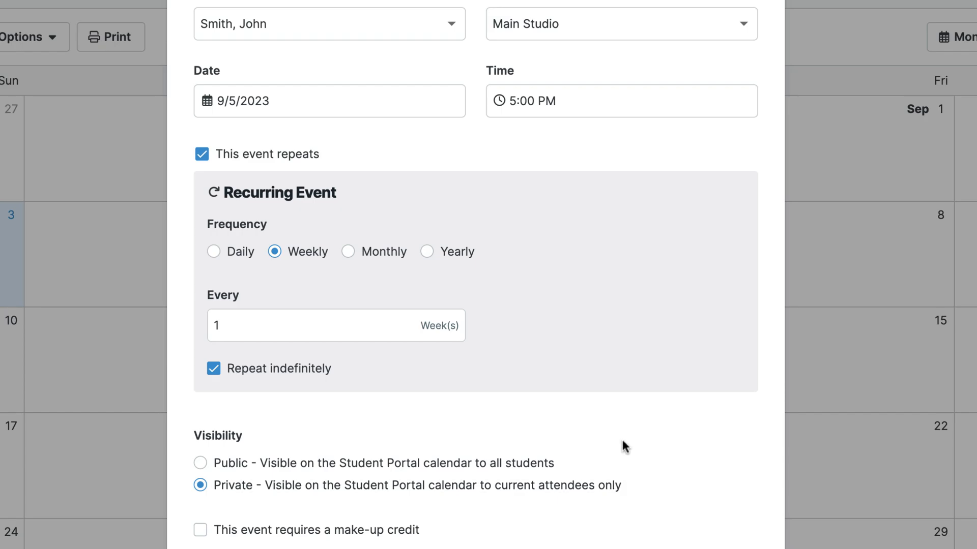
{"action": "left_click", "coordinate": [731, 504]}
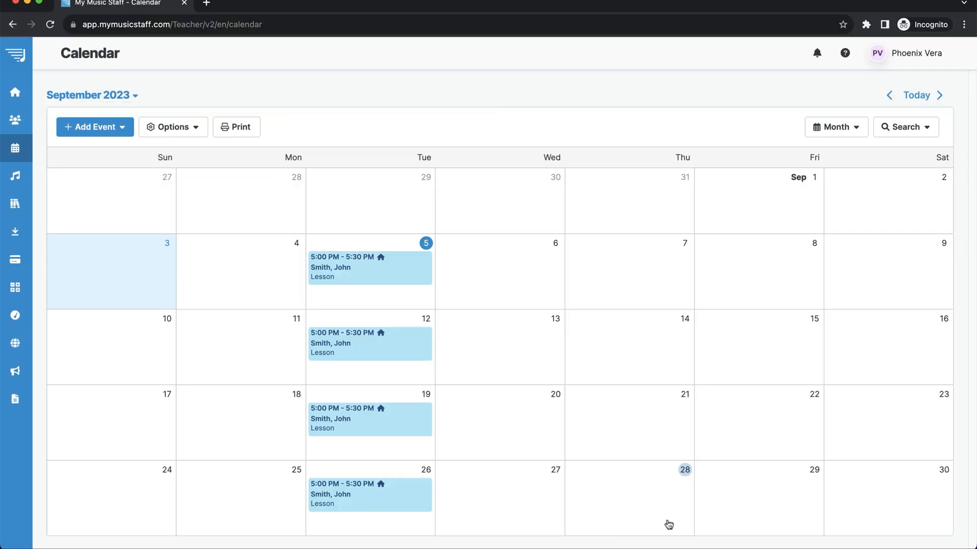
Browse ahead to October 2023, return to September, and open the September 5 options.
{"action": "left_click", "coordinate": [939, 95]}
{"action": "left_click", "coordinate": [940, 95]}
{"action": "left_click", "coordinate": [939, 95]}
{"action": "left_click", "coordinate": [889, 95]}
{"action": "left_click", "coordinate": [889, 95]}
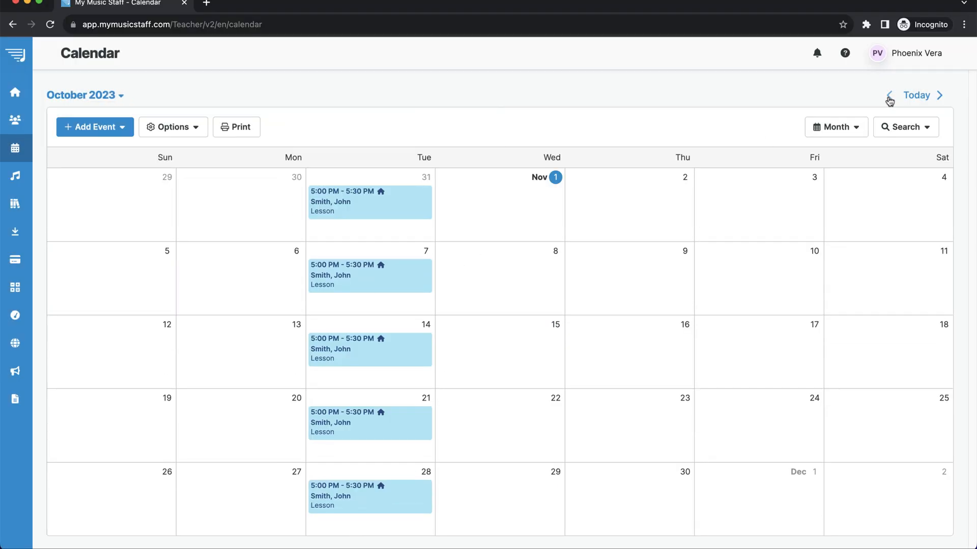
{"action": "left_click", "coordinate": [889, 98]}
{"action": "left_click", "coordinate": [406, 301]}
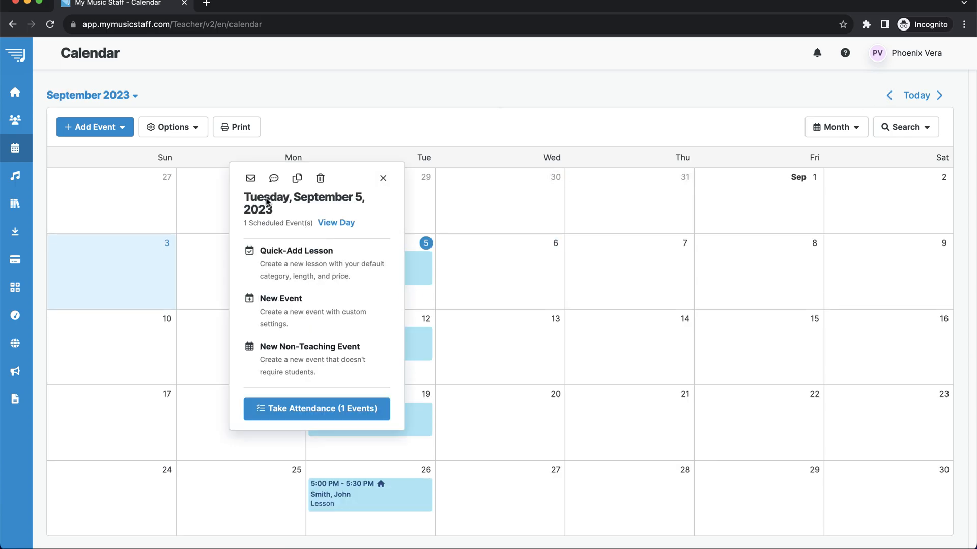
Start a second September 5 quick lesson for the other student at Main Studio.
{"action": "left_click", "coordinate": [290, 270]}
{"action": "left_click", "coordinate": [325, 146]}
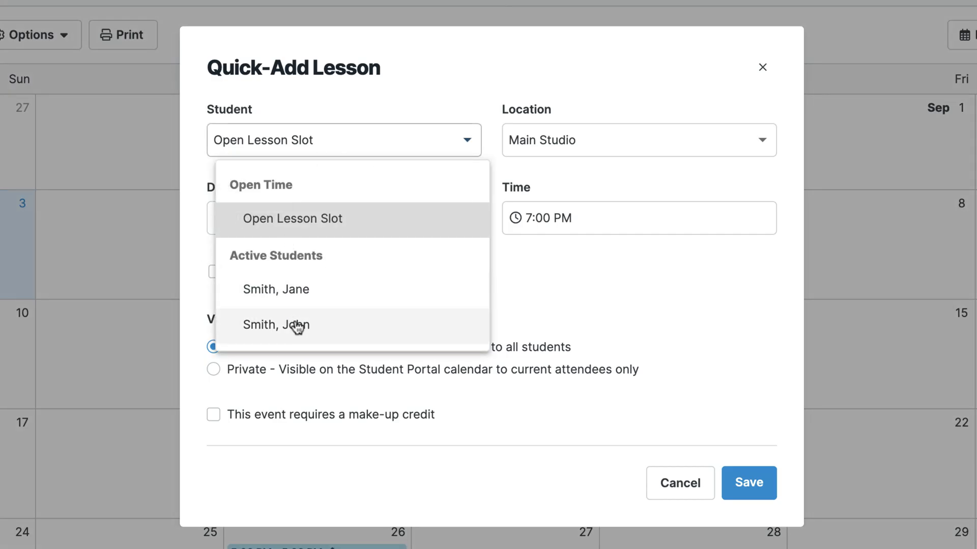
{"action": "left_click", "coordinate": [277, 290]}
{"action": "left_click", "coordinate": [541, 143]}
{"action": "left_click", "coordinate": [412, 219]}
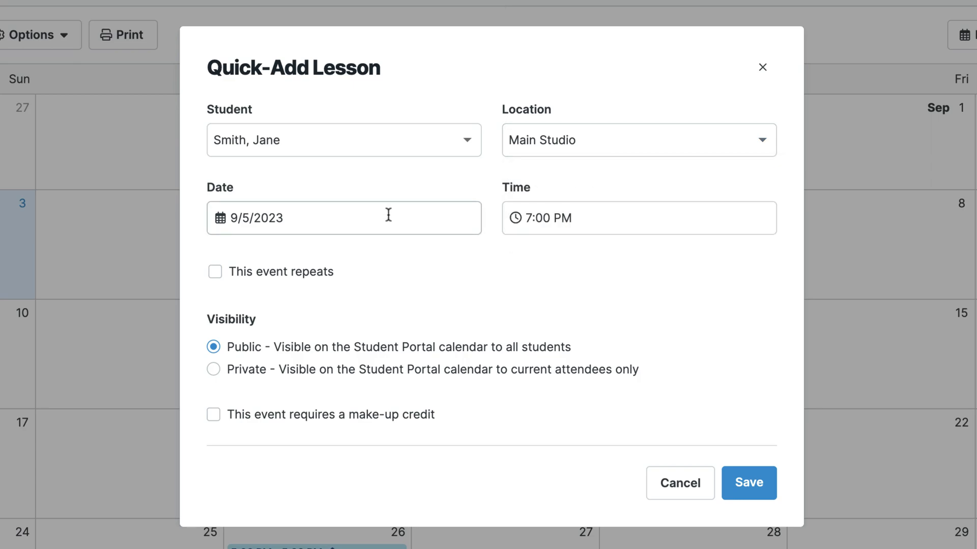
Set the second lesson's start time to 5:30 PM.
{"action": "left_click_drag", "start_coordinate": [570, 220], "coordinate": [529, 219]}
{"action": "left_click", "coordinate": [546, 219]}
{"action": "left_click", "coordinate": [545, 218]}
{"action": "scroll", "coordinate": [566, 396], "scroll_direction": "down", "scroll_amount": 3}
{"action": "scroll", "coordinate": [529, 371], "scroll_direction": "down", "scroll_amount": 2}
{"action": "left_click", "coordinate": [541, 219]}
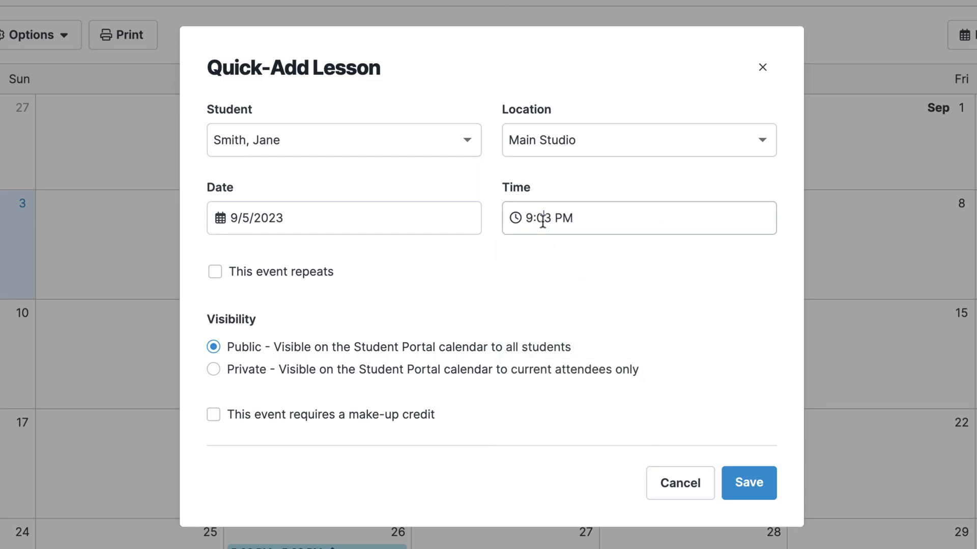
{"action": "left_click", "coordinate": [542, 219]}
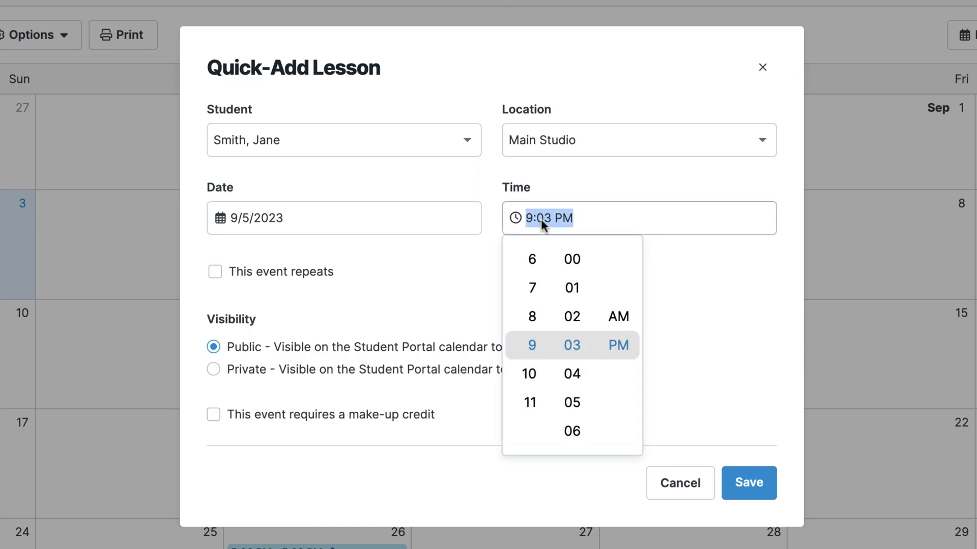
{"action": "type", "text": "5"}
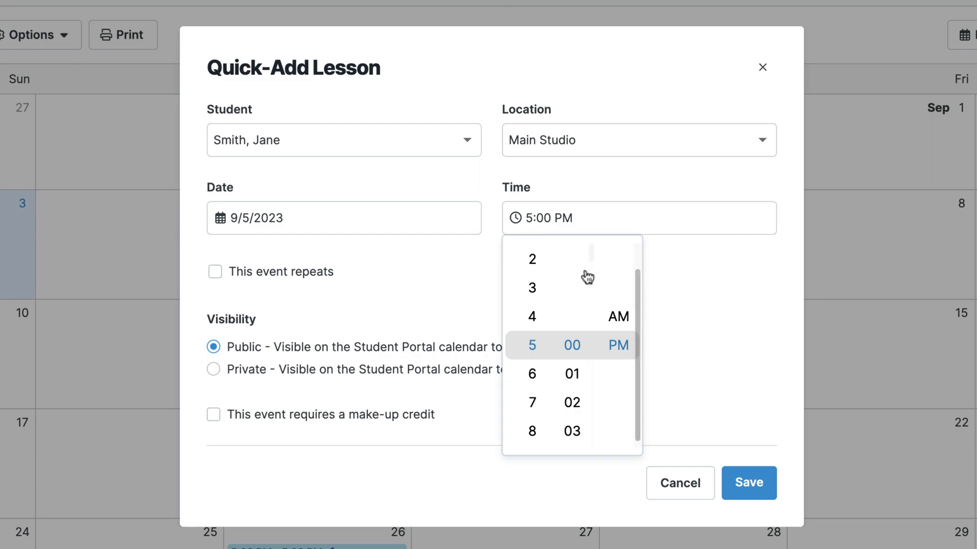
{"action": "left_click", "coordinate": [527, 220]}
{"action": "left_click", "coordinate": [578, 214]}
{"action": "type", "text": "530"}
{"action": "left_click", "coordinate": [682, 307]}
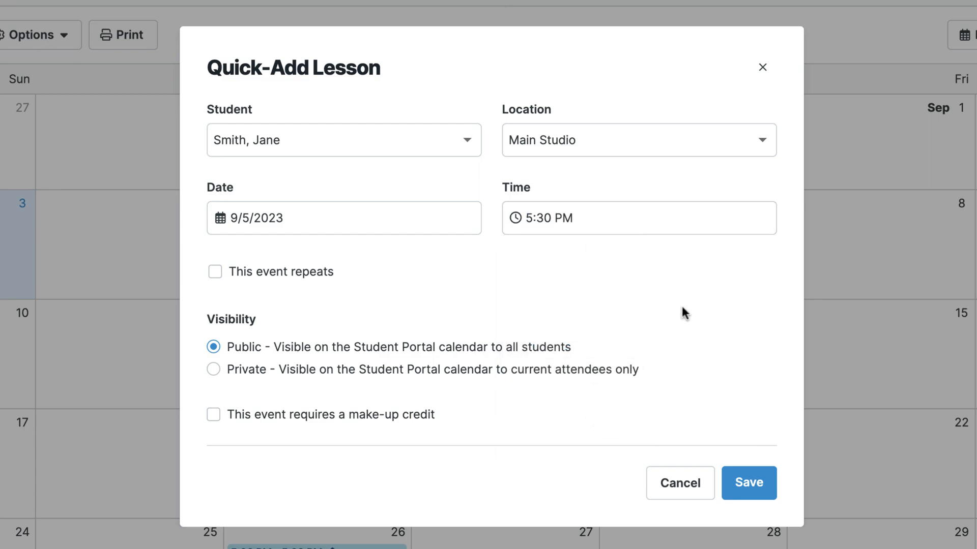
Make it a private weekly lesson, save it, and check the 5:00 PM lesson's details.
{"action": "left_click", "coordinate": [305, 274]}
{"action": "left_click", "coordinate": [463, 489]}
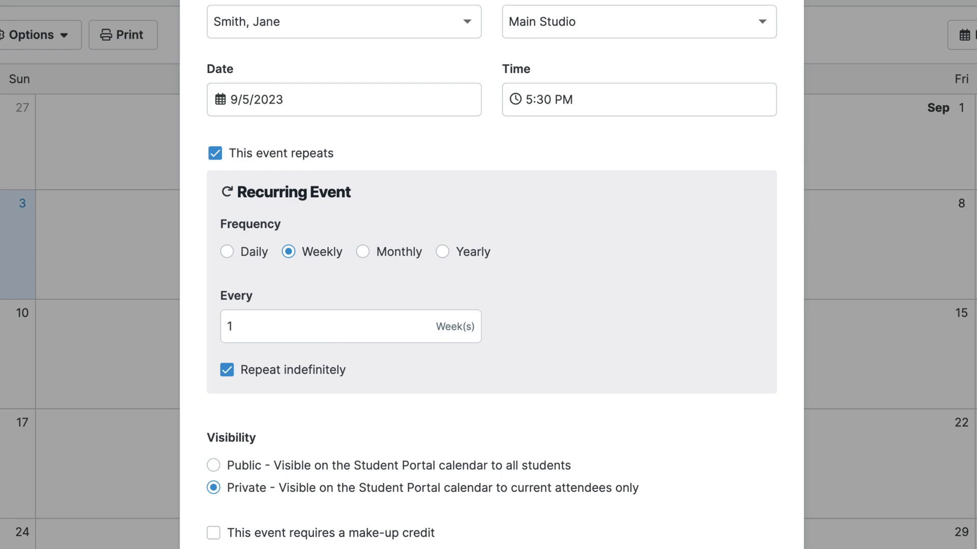
{"action": "left_click", "coordinate": [709, 509]}
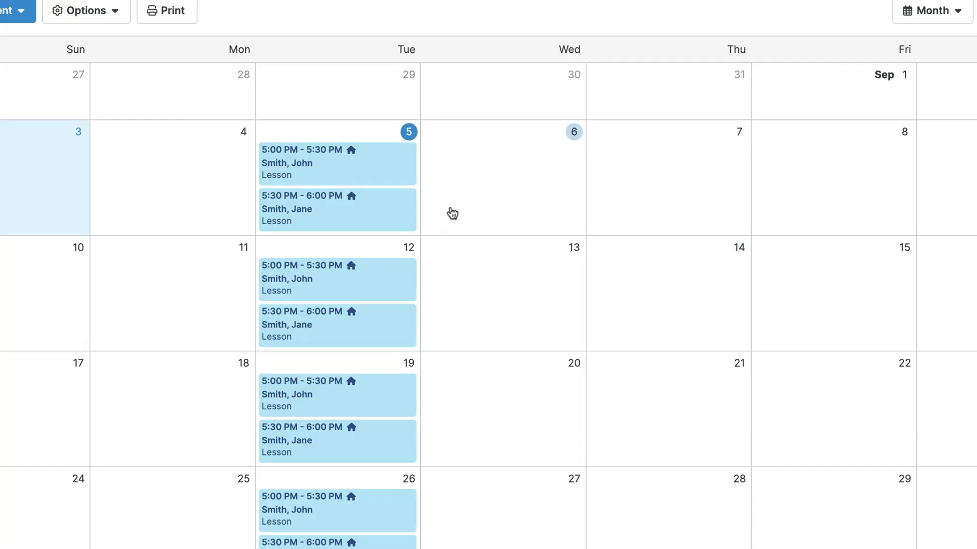
{"action": "left_click", "coordinate": [297, 172]}
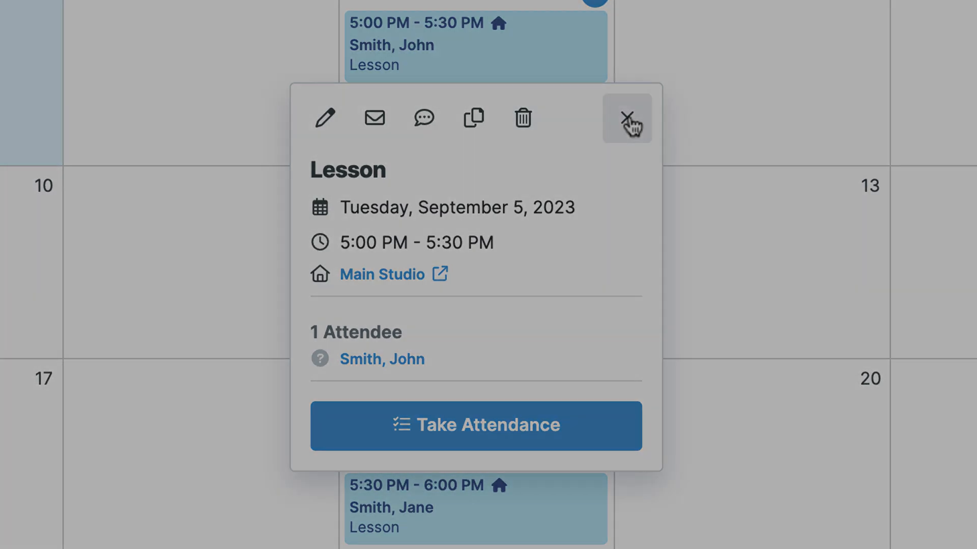
{"action": "left_click", "coordinate": [630, 124]}
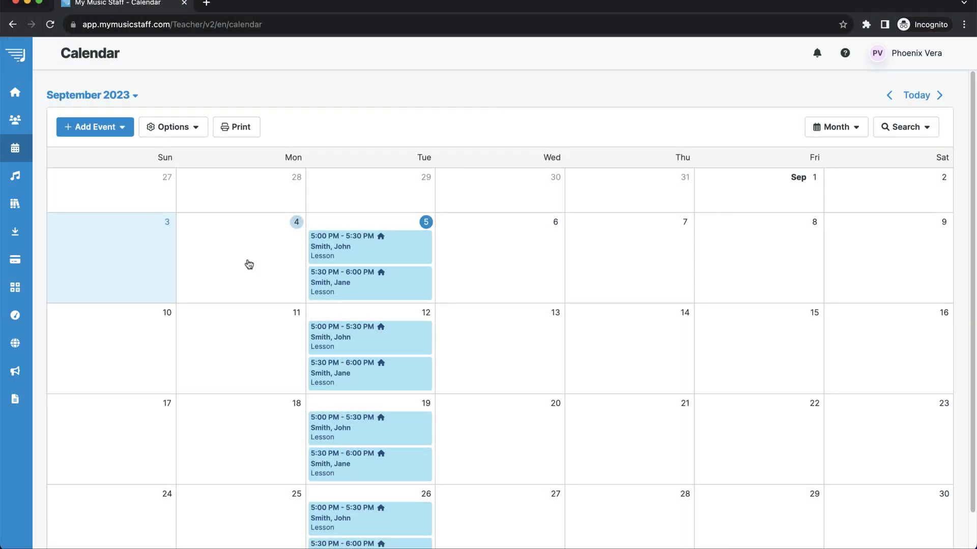
Open the family's account from Families & Invoices and show its Invoices list.
{"action": "mouse_move", "coordinate": [20, 264]}
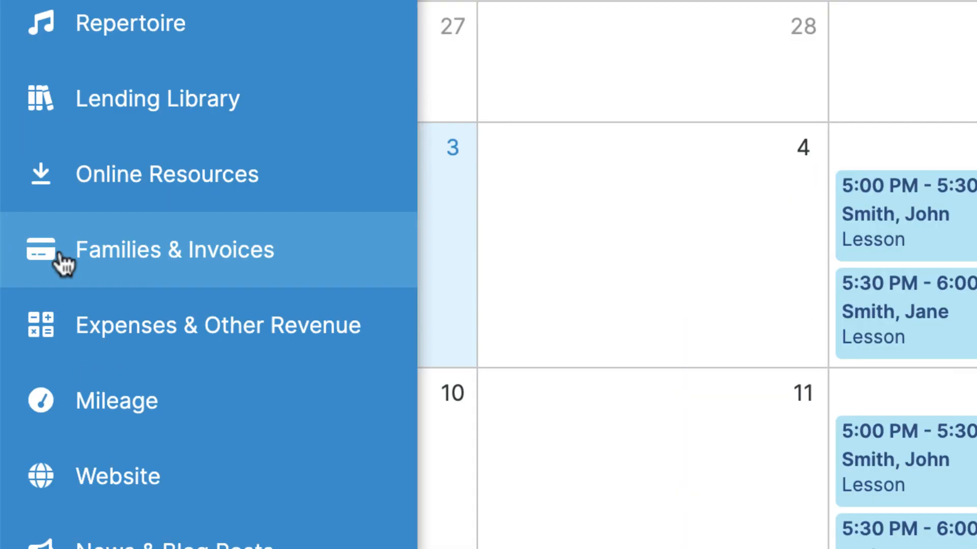
{"action": "left_click", "coordinate": [23, 263]}
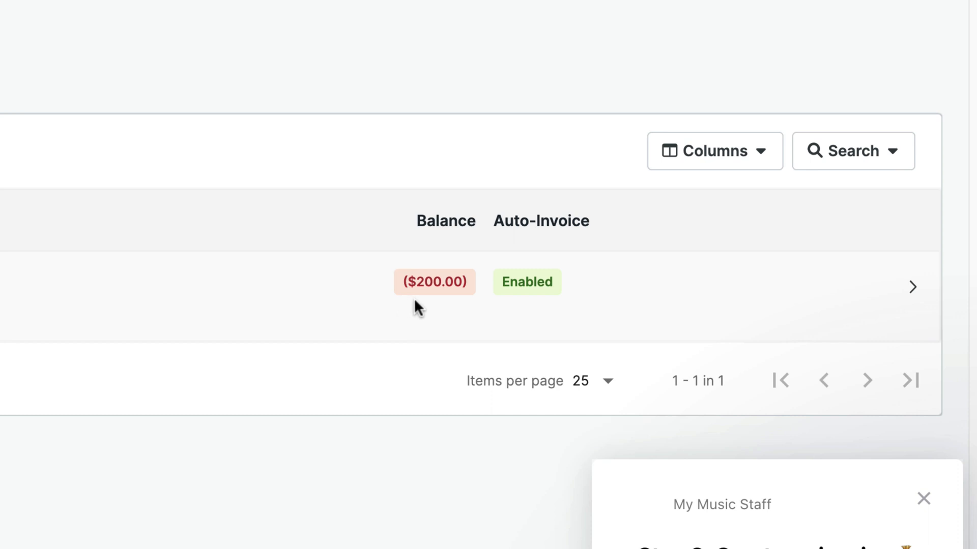
{"action": "left_click", "coordinate": [435, 282]}
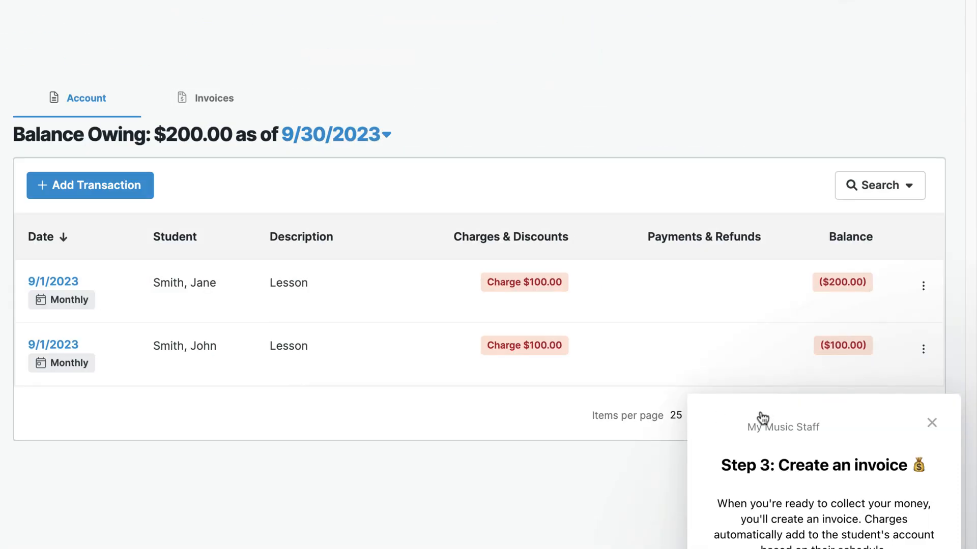
{"action": "left_click", "coordinate": [923, 499]}
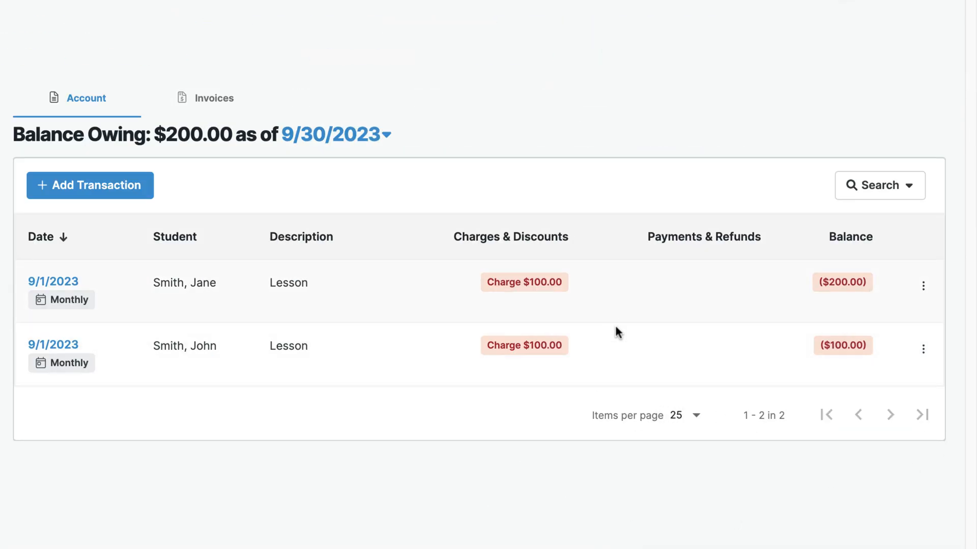
{"action": "left_click", "coordinate": [220, 99]}
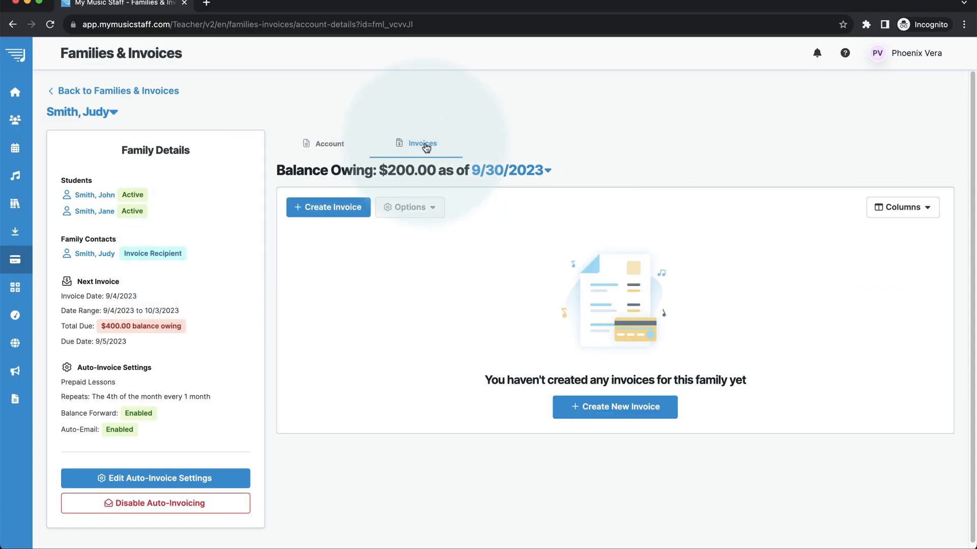
Start a new invoice covering 9/1/2023–9/30/2023 with a due date of 9/5/2023.
{"action": "left_click", "coordinate": [612, 409]}
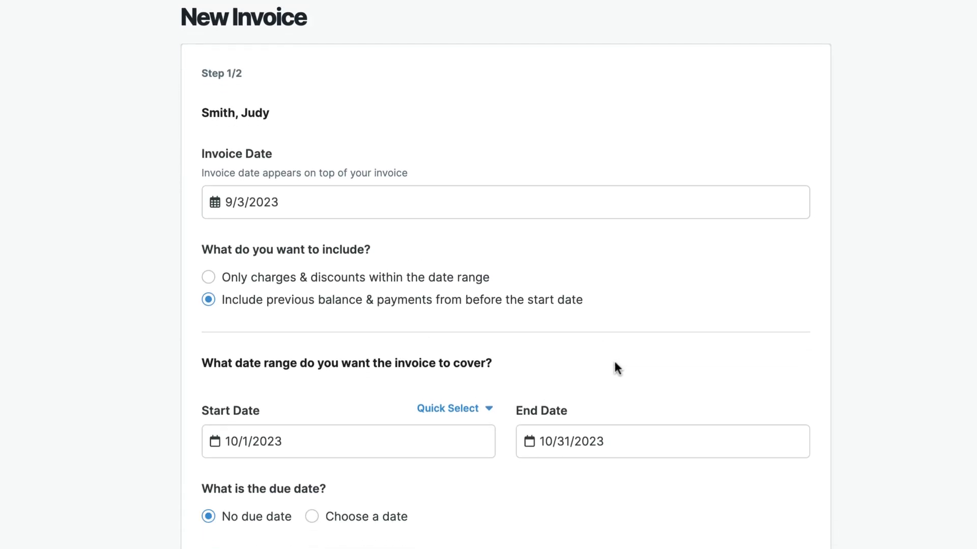
{"action": "left_click", "coordinate": [215, 448]}
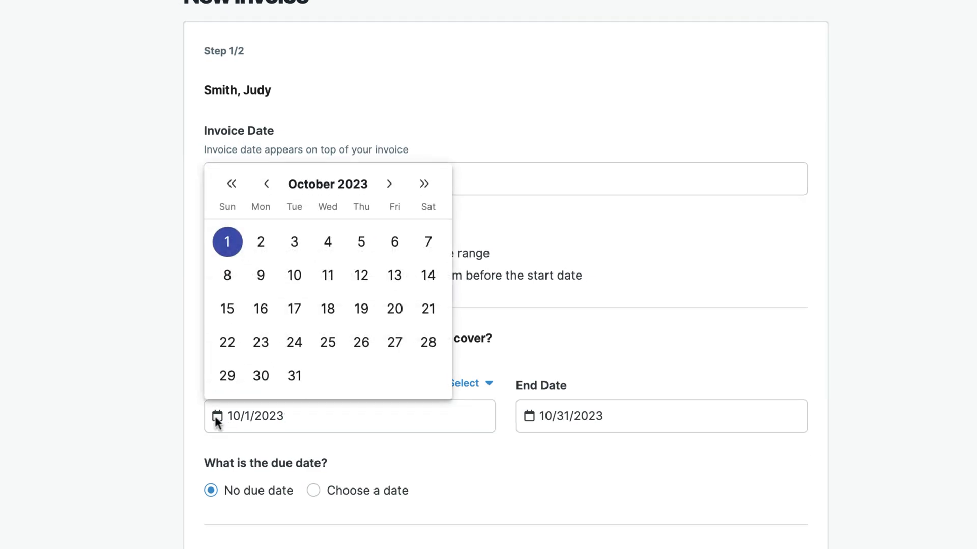
{"action": "left_click", "coordinate": [273, 187]}
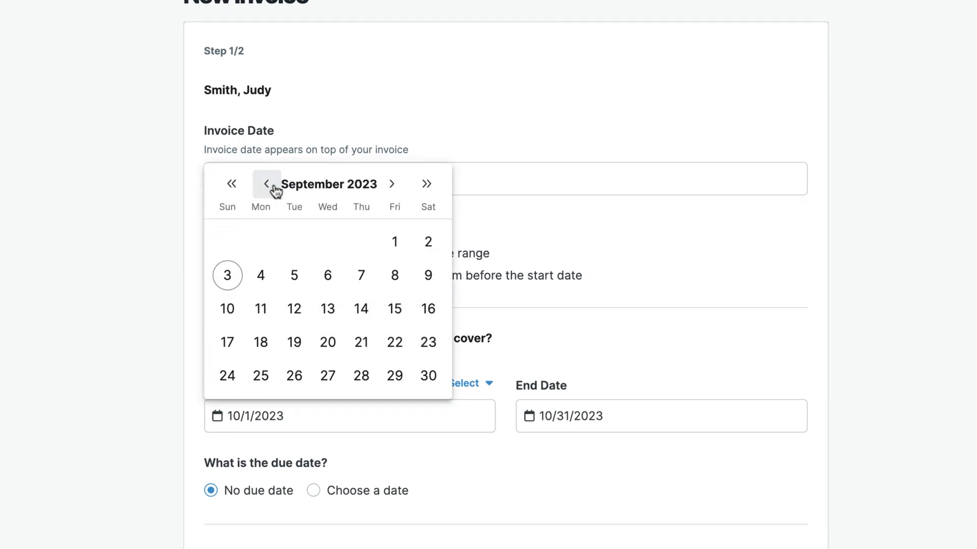
{"action": "left_click", "coordinate": [395, 242]}
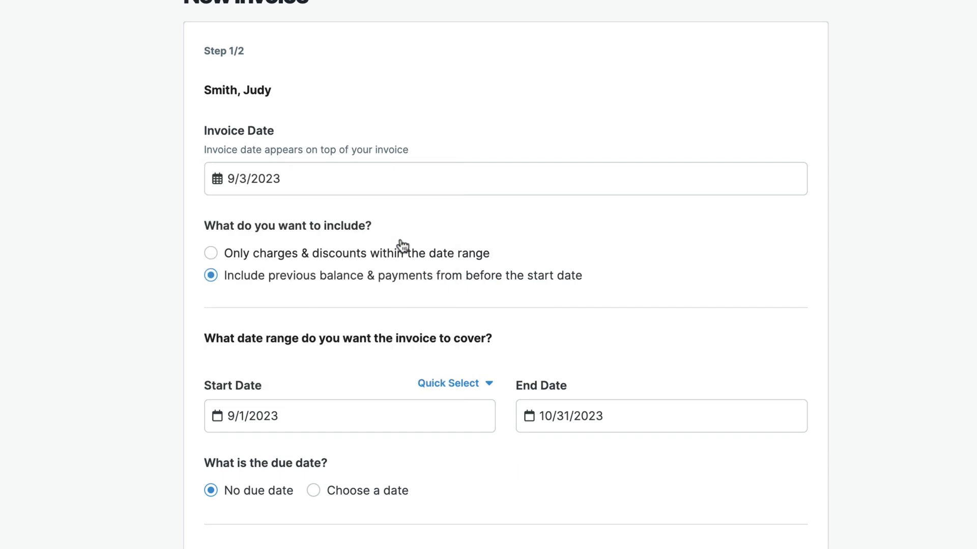
{"action": "left_click", "coordinate": [529, 416]}
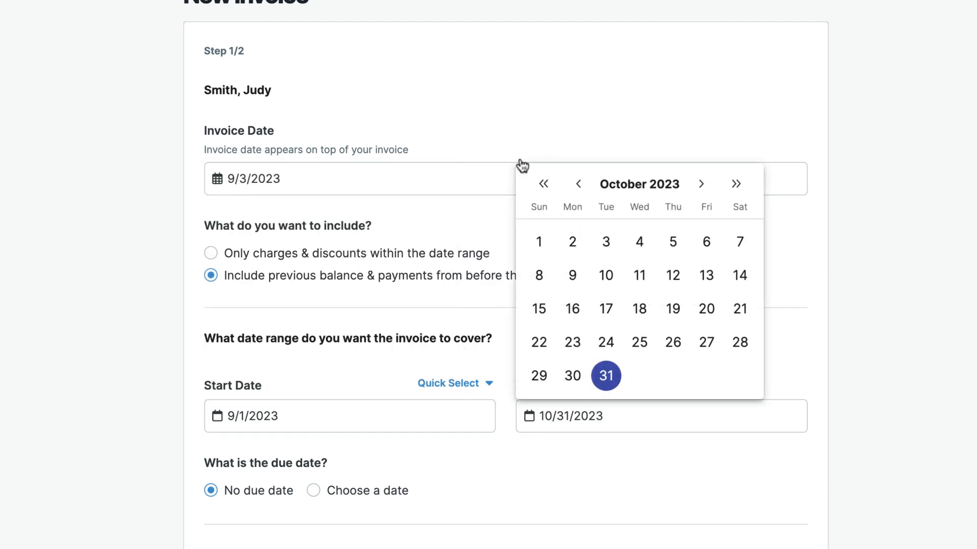
{"action": "left_click", "coordinate": [578, 185]}
{"action": "left_click", "coordinate": [740, 376]}
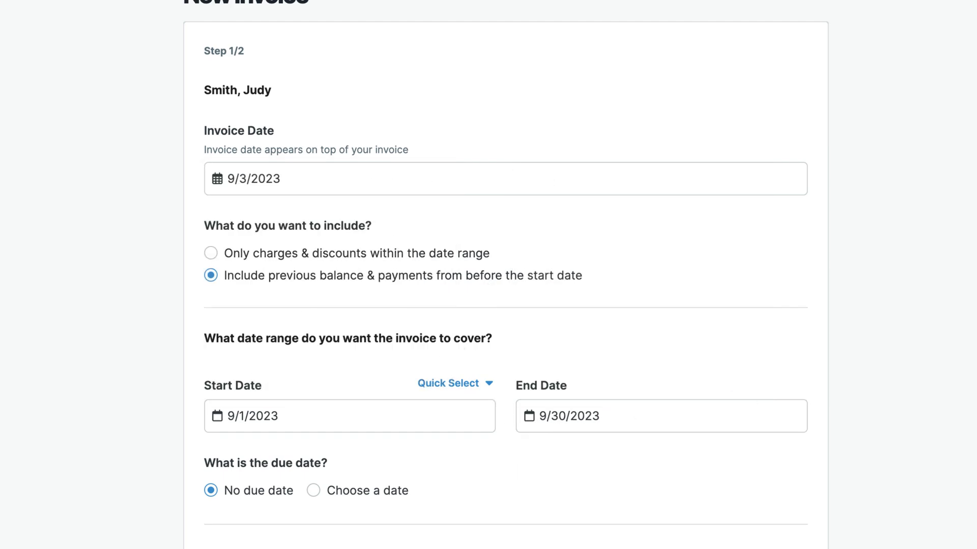
{"action": "left_click", "coordinate": [392, 493]}
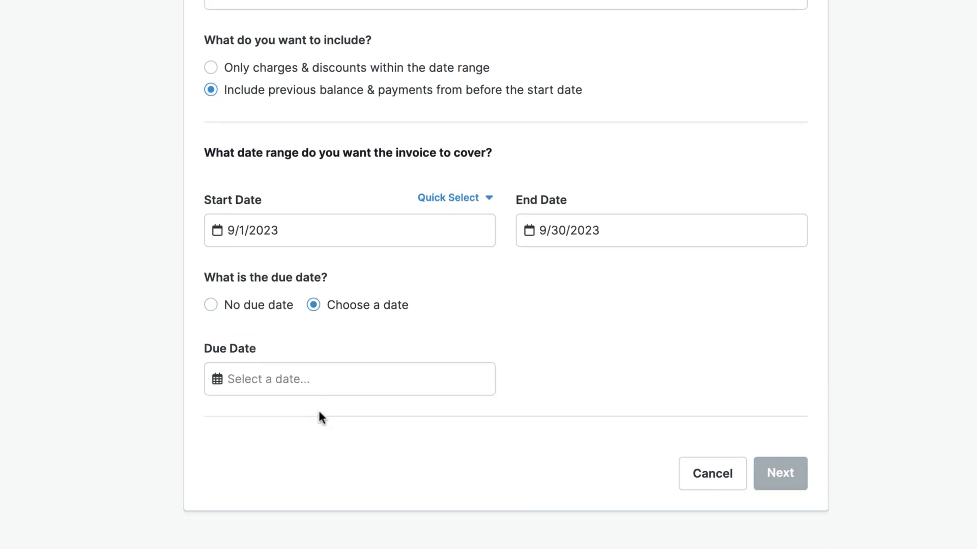
{"action": "left_click", "coordinate": [217, 379]}
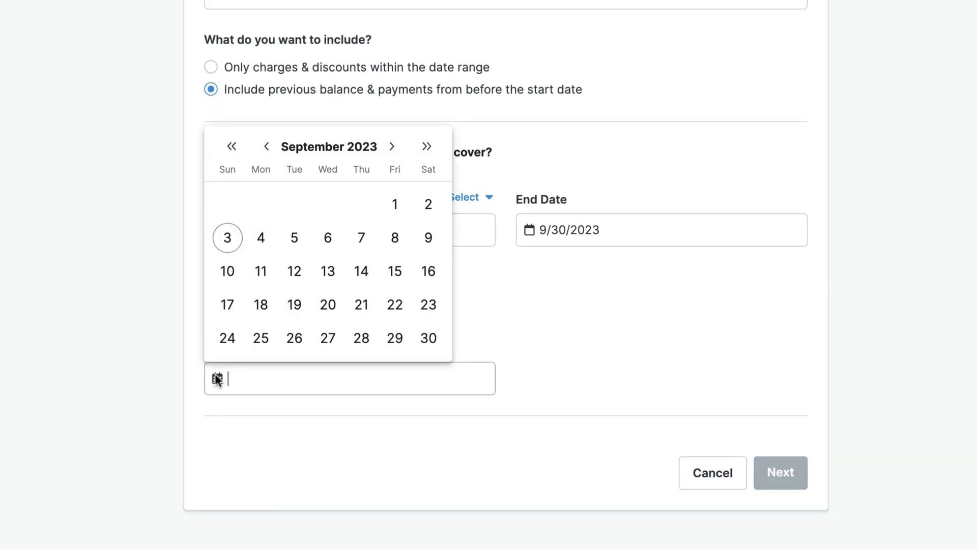
{"action": "left_click", "coordinate": [296, 238]}
Create the invoice using 'Create but don't email'.
{"action": "left_click", "coordinate": [779, 473]}
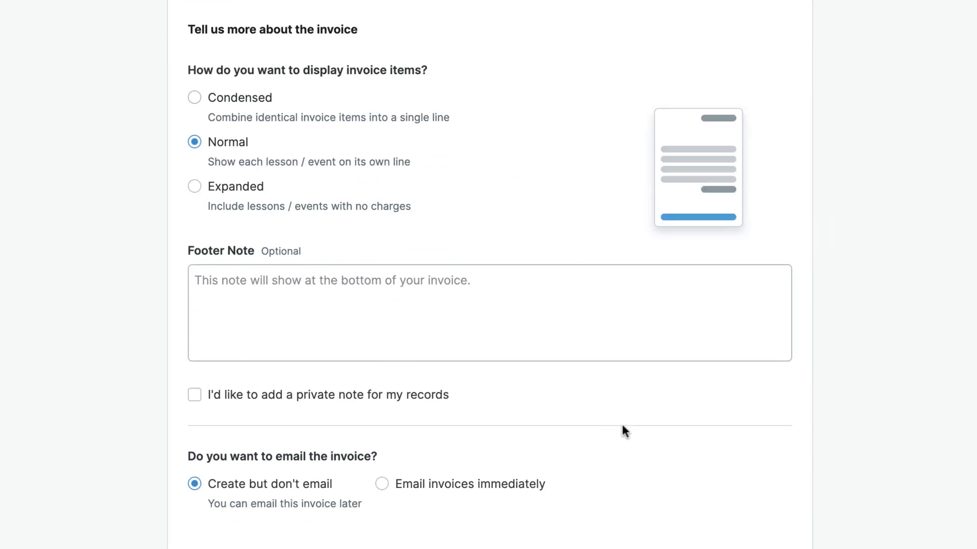
{"action": "scroll", "coordinate": [682, 443], "scroll_direction": "down", "scroll_amount": 3}
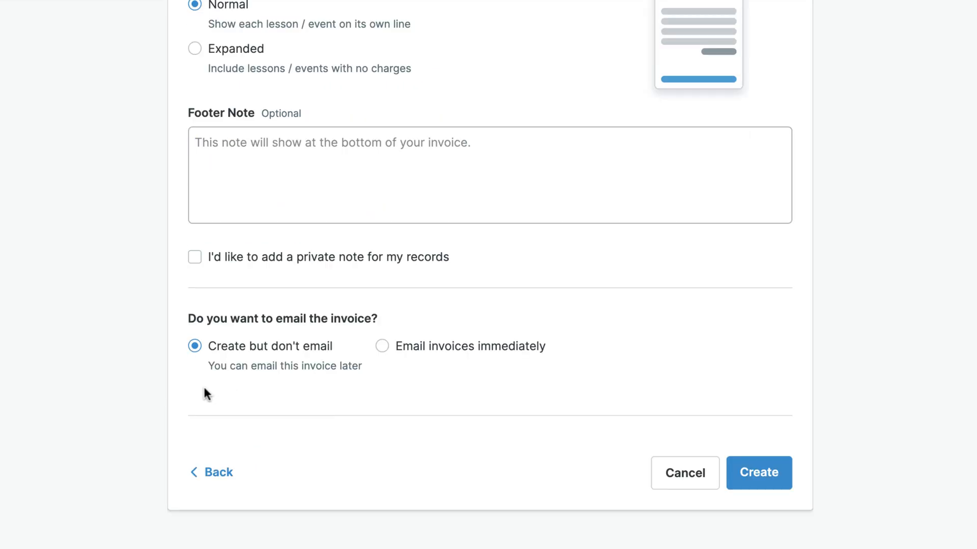
{"action": "left_click", "coordinate": [382, 347]}
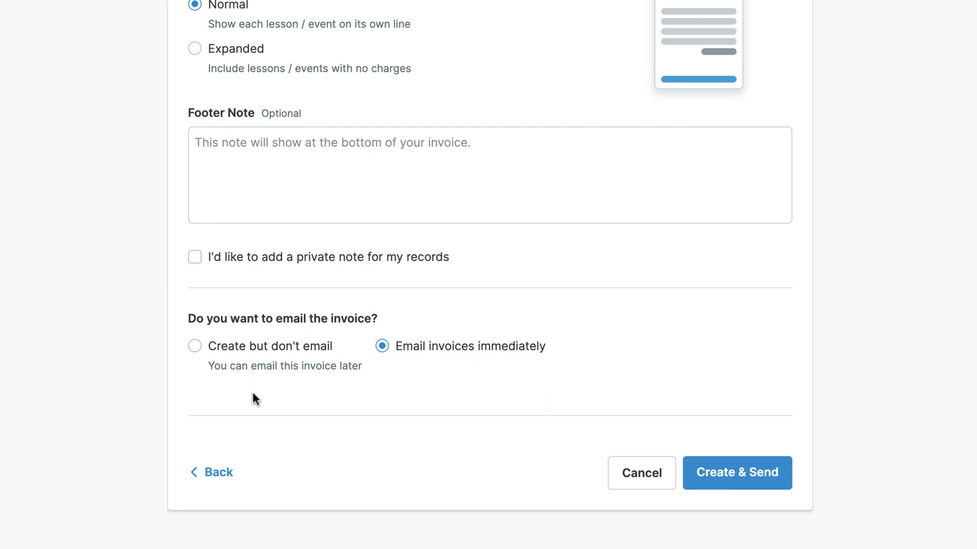
{"action": "left_click", "coordinate": [194, 347]}
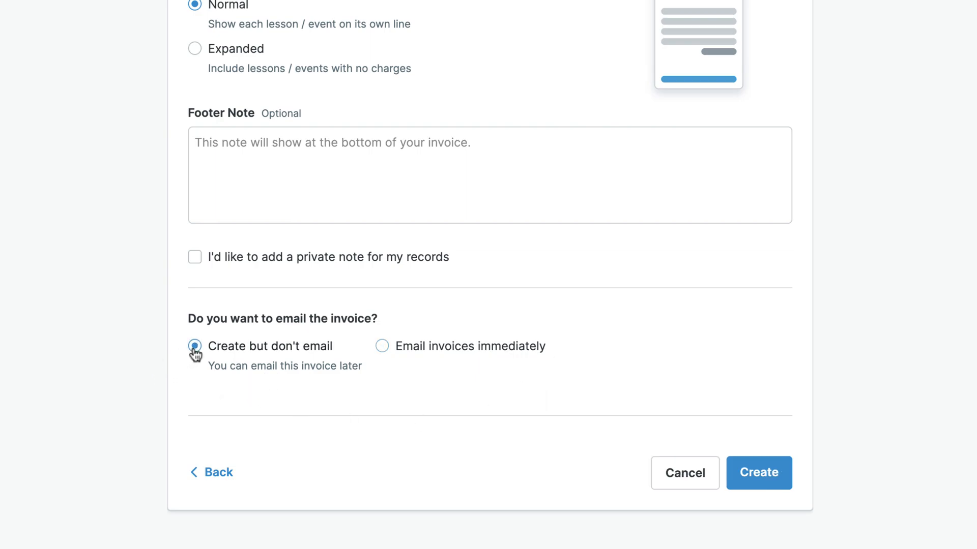
{"action": "left_click", "coordinate": [757, 479]}
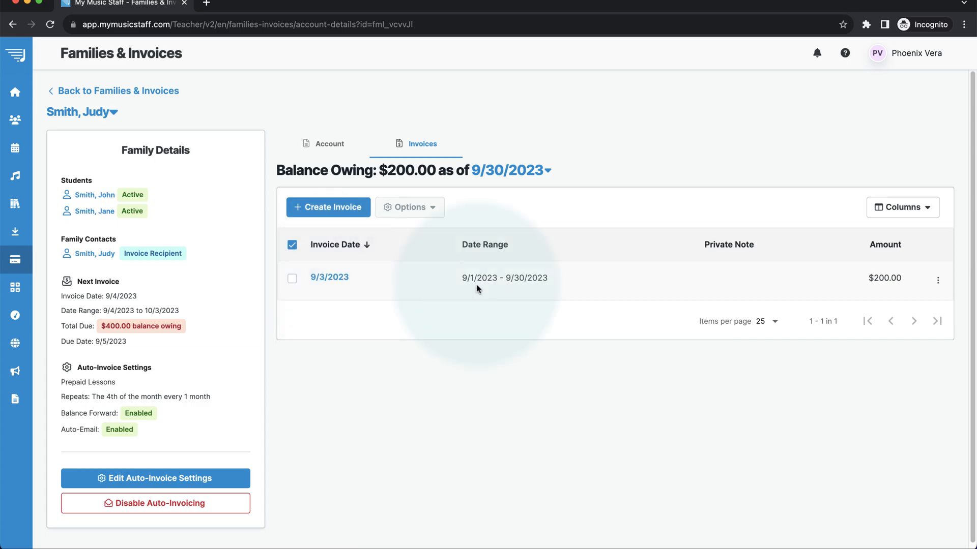
View the 9/3/2023 invoice PDF in a new tab, then return to the invoice list.
{"action": "left_click", "coordinate": [937, 280]}
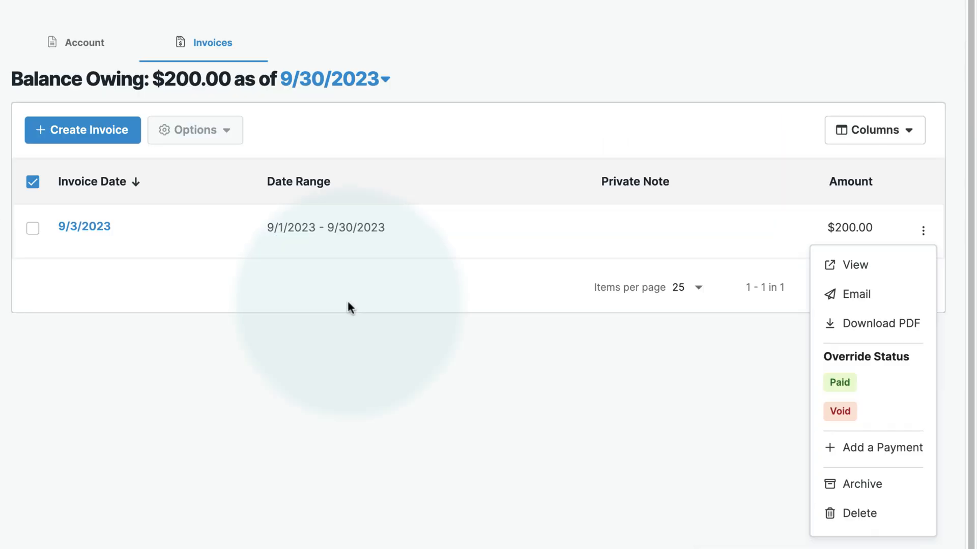
{"action": "left_click", "coordinate": [86, 285]}
{"action": "left_click", "coordinate": [84, 229]}
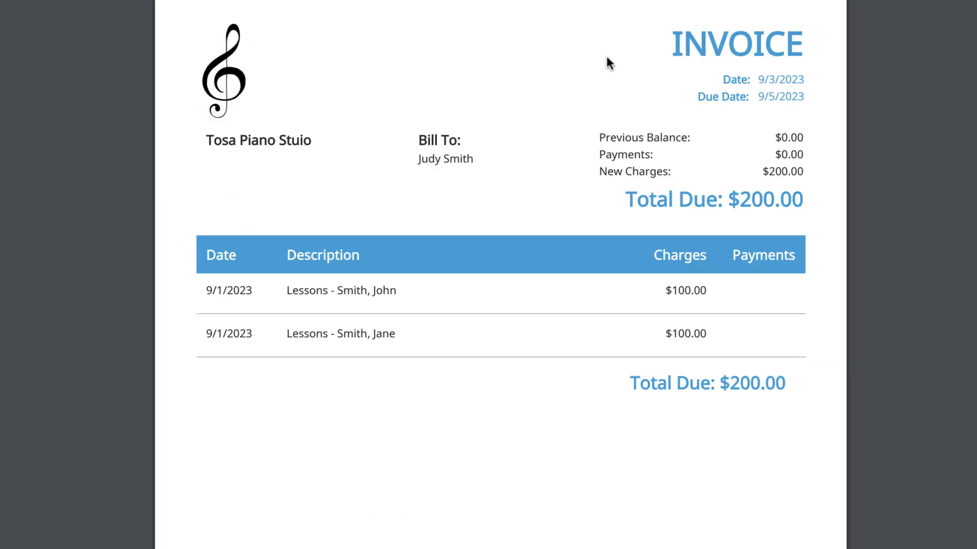
{"action": "scroll", "coordinate": [809, 228], "scroll_direction": "down", "scroll_amount": 5}
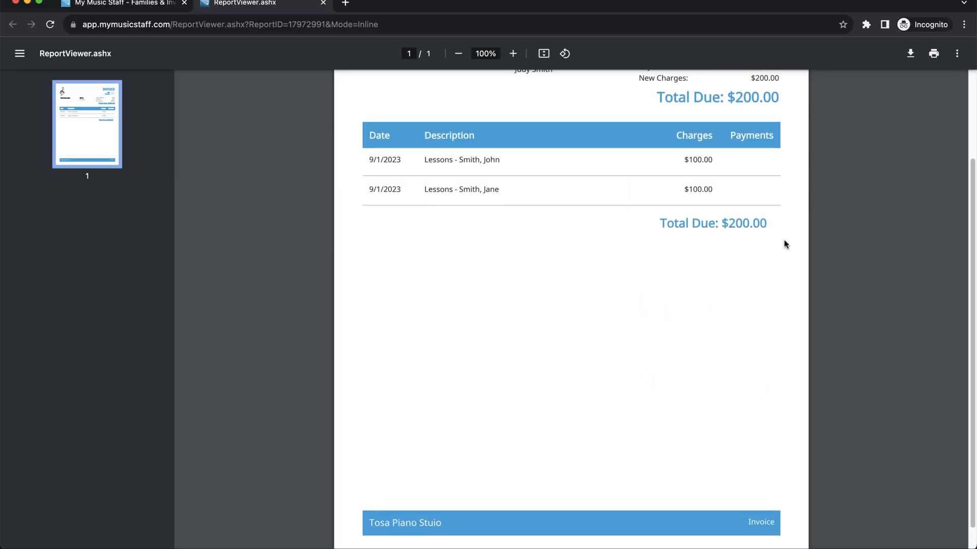
{"action": "scroll", "coordinate": [785, 244], "scroll_direction": "up", "scroll_amount": 3}
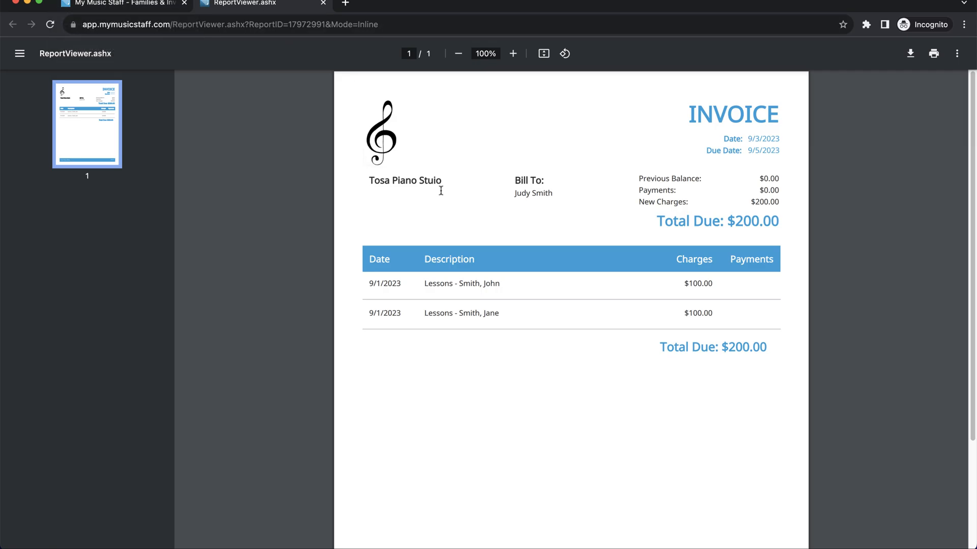
{"action": "left_click", "coordinate": [147, 6]}
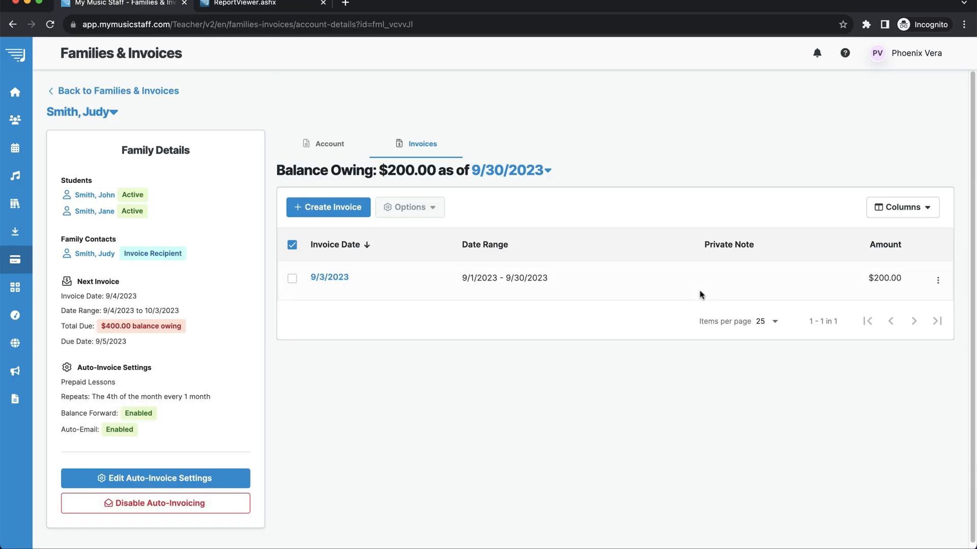
Email the invoice, changing 'earliest convenience.' to 'first lesson on Tuesday, September 5, 2023.'.
{"action": "left_click", "coordinate": [942, 284]}
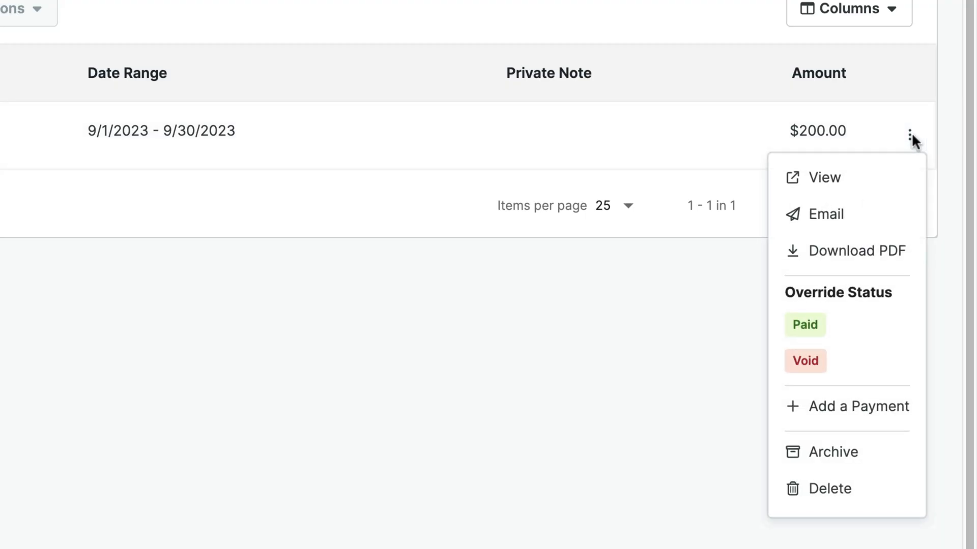
{"action": "left_click", "coordinate": [837, 224]}
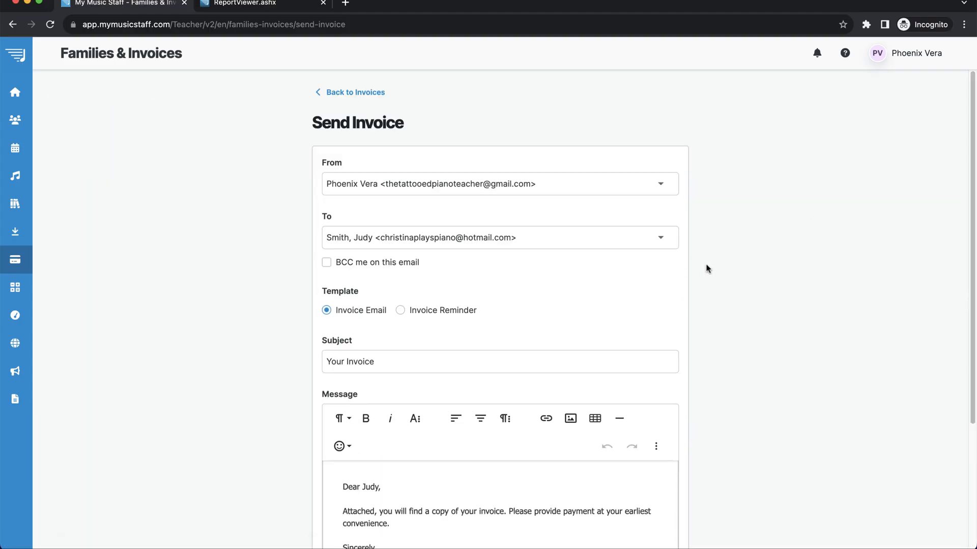
{"action": "scroll", "coordinate": [708, 270], "scroll_direction": "down", "scroll_amount": 3}
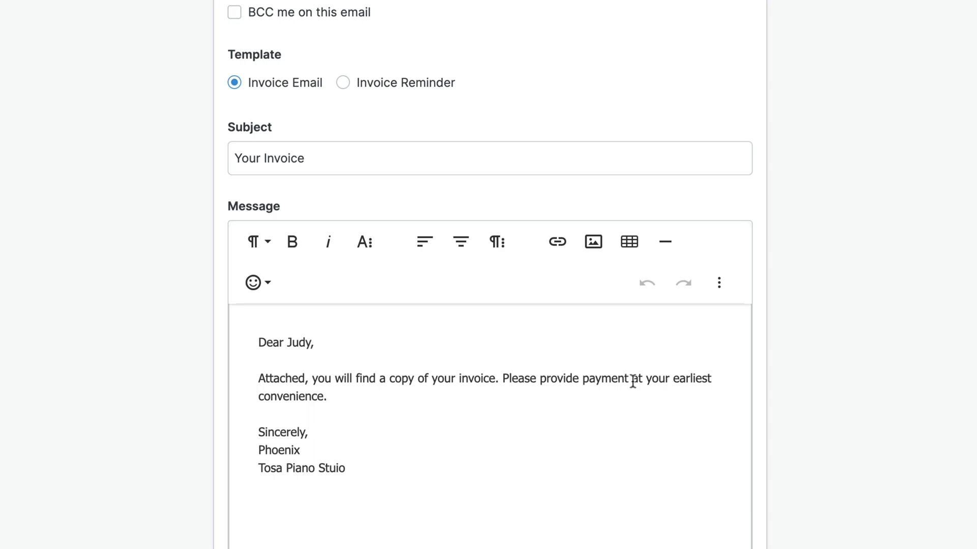
{"action": "left_click_drag", "start_coordinate": [669, 380], "coordinate": [691, 390]}
{"action": "type", "text": "first lesson on Tuesday, Septemb"}
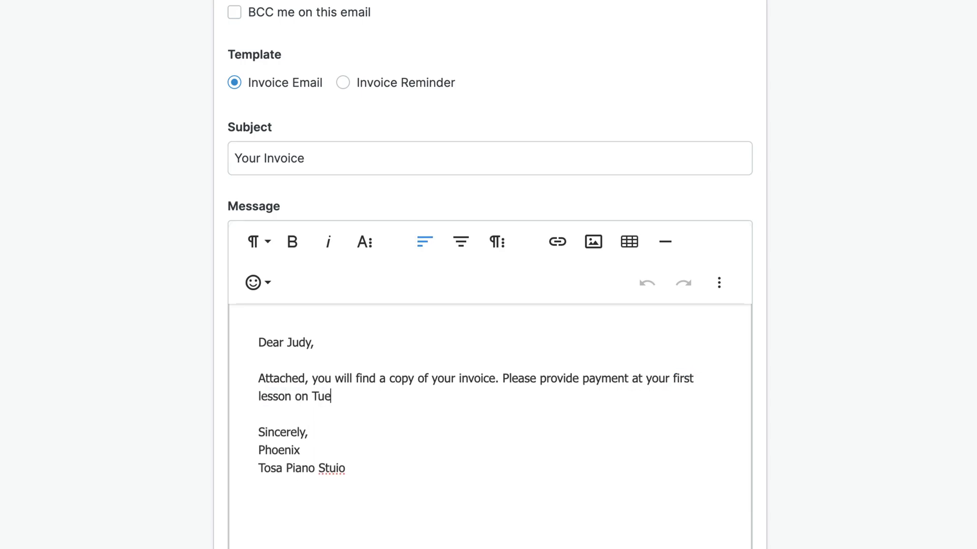
{"action": "key", "text": "BackSpace"}
{"action": "key", "text": "BackSpace"}
{"action": "key", "text": "BackSpace"}
{"action": "key", "text": "BackSpace"}
{"action": "type", "text": "tember "}
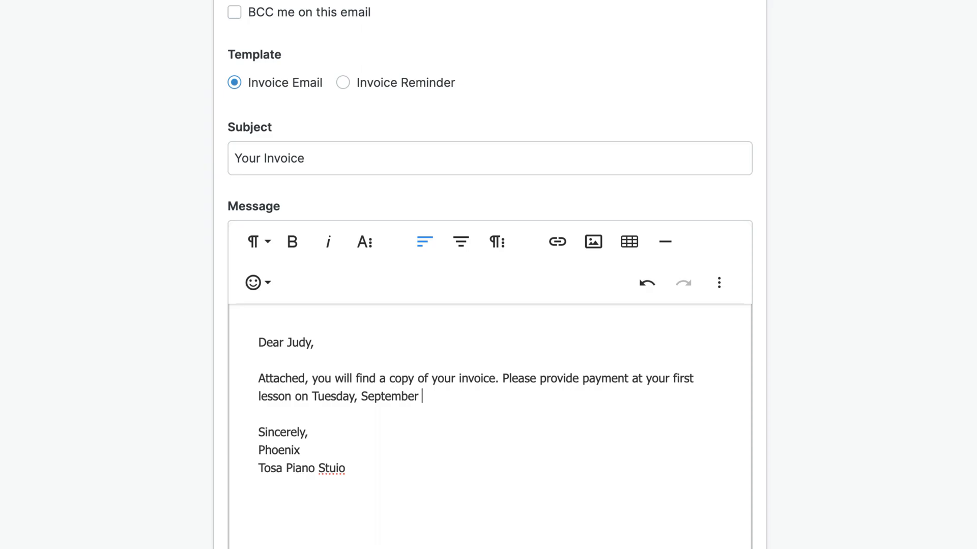
{"action": "type", "text": "5, 2023."}
{"action": "scroll", "coordinate": [737, 514], "scroll_direction": "down", "scroll_amount": 3}
{"action": "scroll", "coordinate": [726, 407], "scroll_direction": "up", "scroll_amount": 2}
{"action": "scroll", "coordinate": [727, 408], "scroll_direction": "down", "scroll_amount": 2}
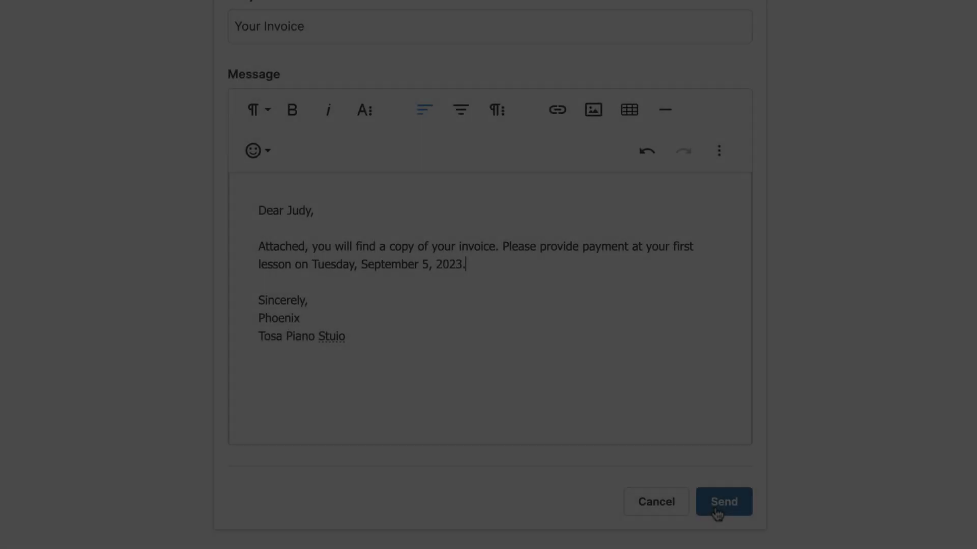
{"action": "left_click", "coordinate": [718, 507]}
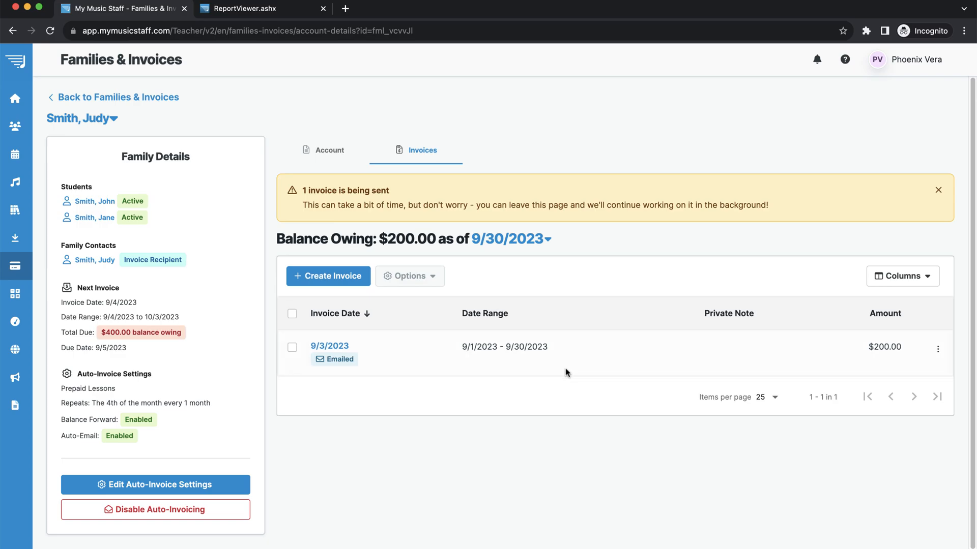
Review the 9/3/2023 invoice PDF with two $100.00 lessons totalling $200.00, then close its tab.
{"action": "left_click", "coordinate": [291, 12]}
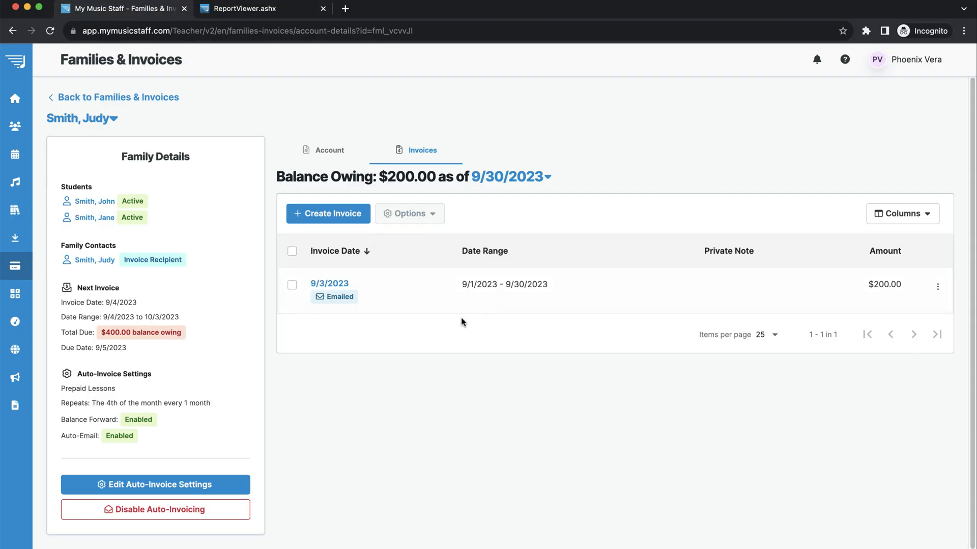
{"action": "left_click", "coordinate": [271, 13]}
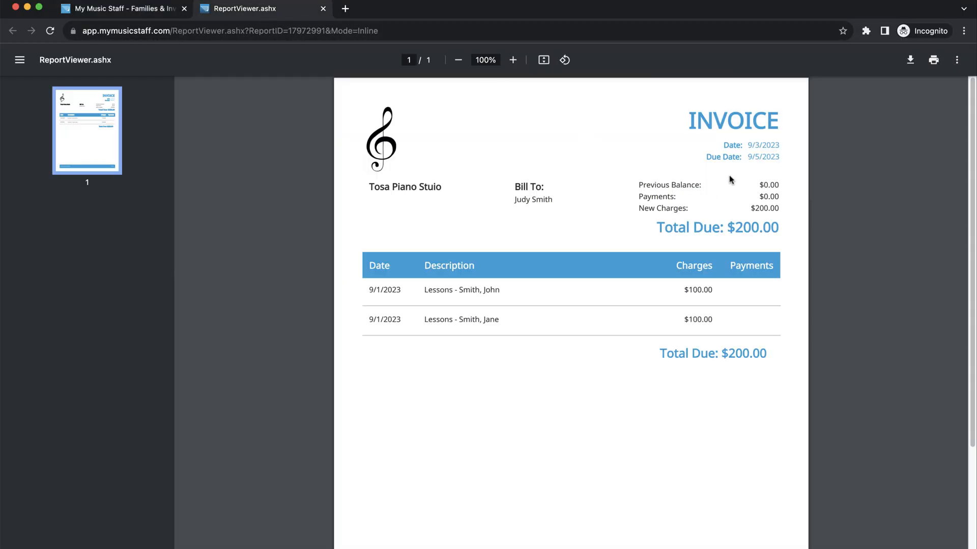
{"action": "scroll", "coordinate": [712, 300], "scroll_direction": "down", "scroll_amount": 3}
{"action": "scroll", "coordinate": [685, 322], "scroll_direction": "up", "scroll_amount": 3}
{"action": "left_click", "coordinate": [322, 9]}
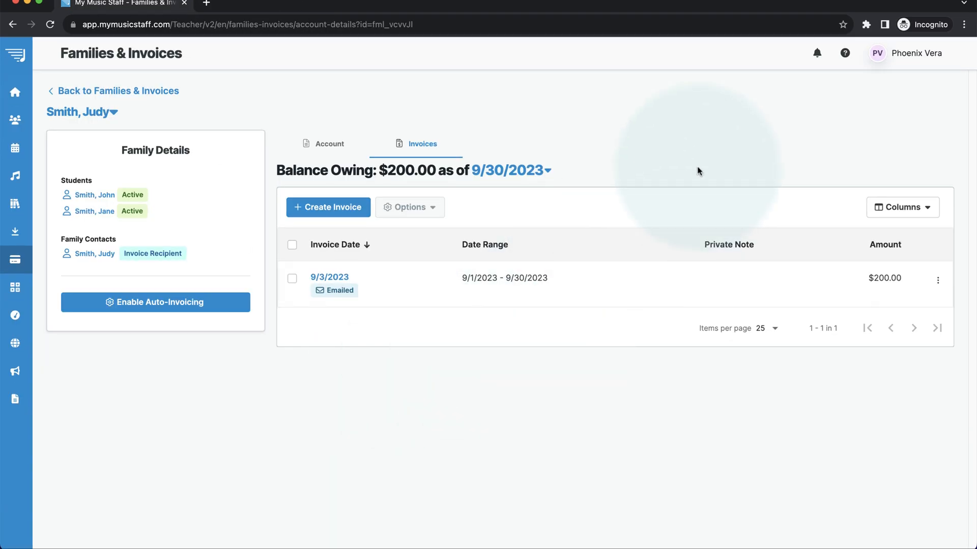
Open Business Settings' Online Payments and try adding PayPal Pro, then cancel it.
{"action": "left_click", "coordinate": [915, 63]}
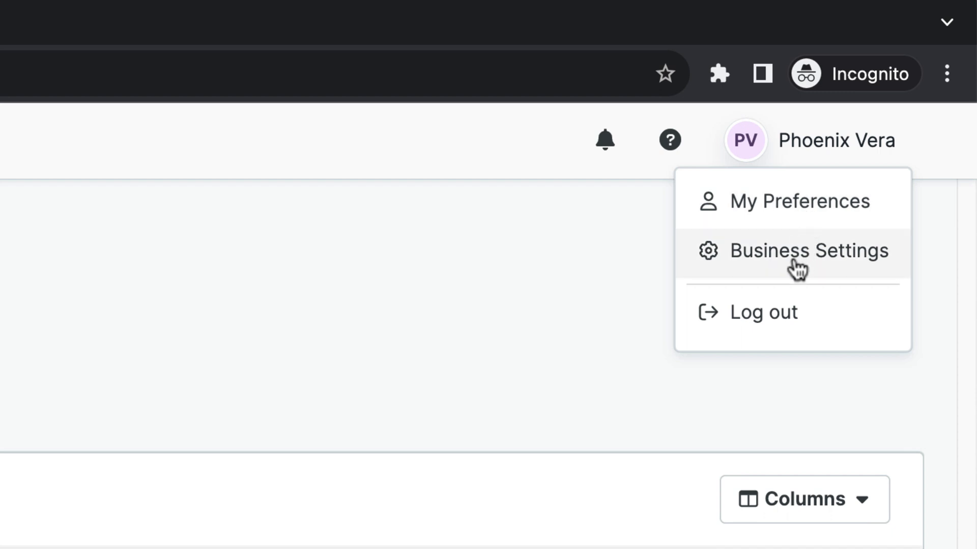
{"action": "left_click", "coordinate": [795, 262]}
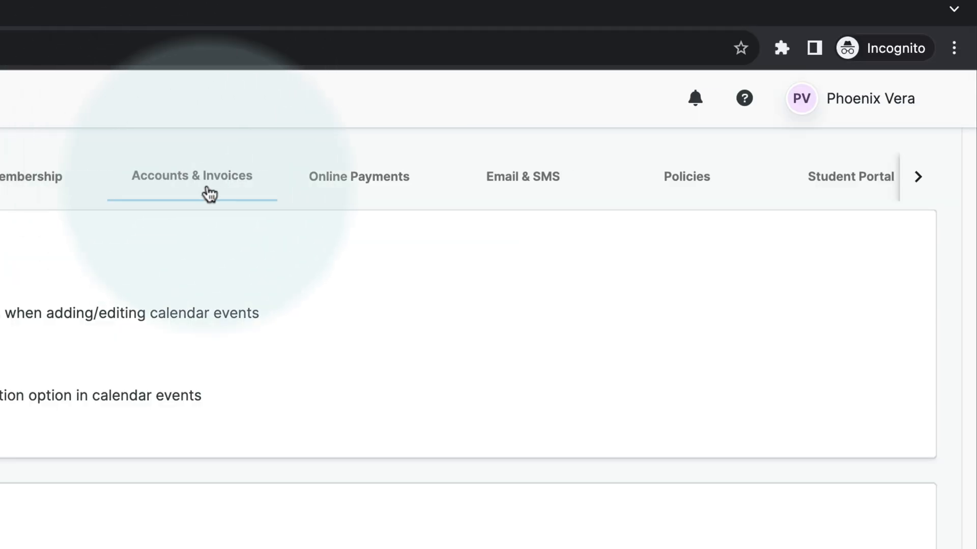
{"action": "left_click", "coordinate": [375, 189]}
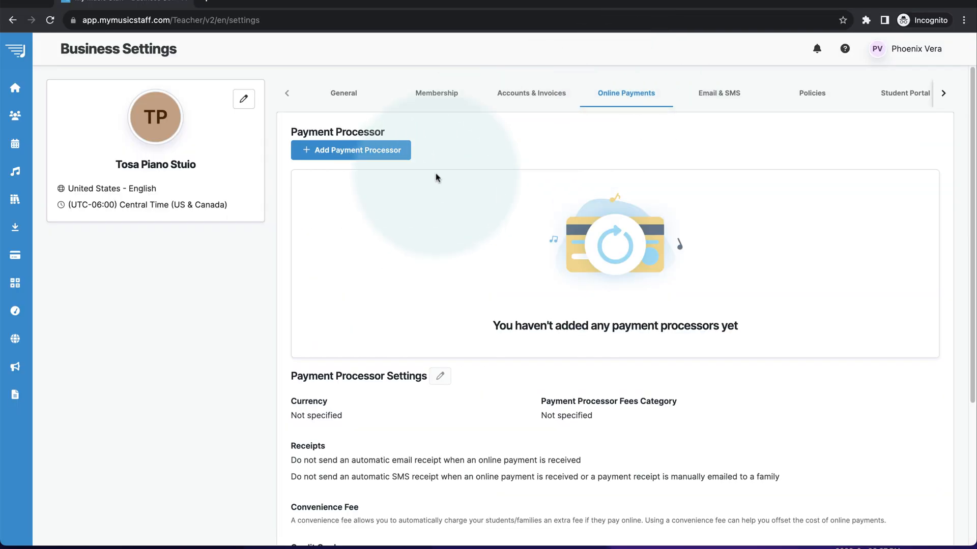
{"action": "left_click", "coordinate": [359, 158]}
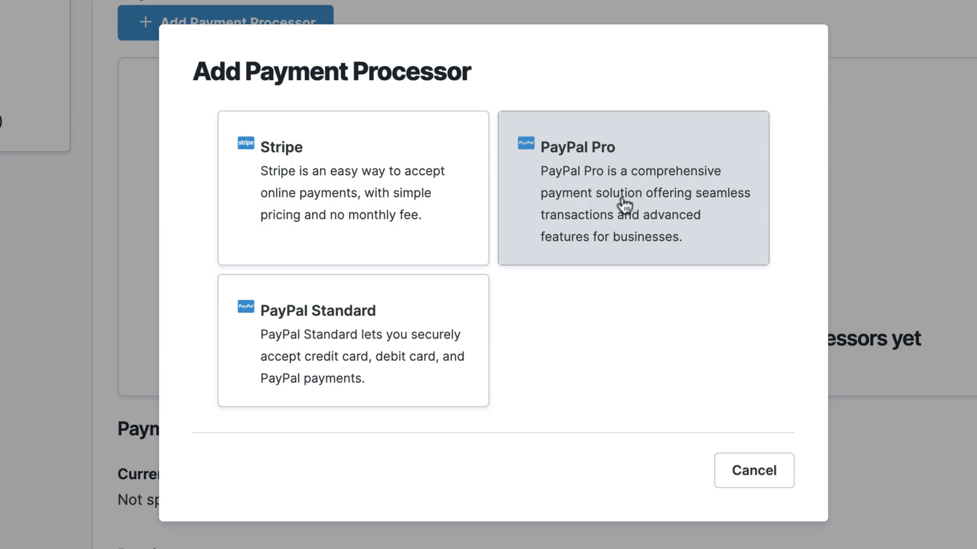
{"action": "left_click", "coordinate": [644, 222]}
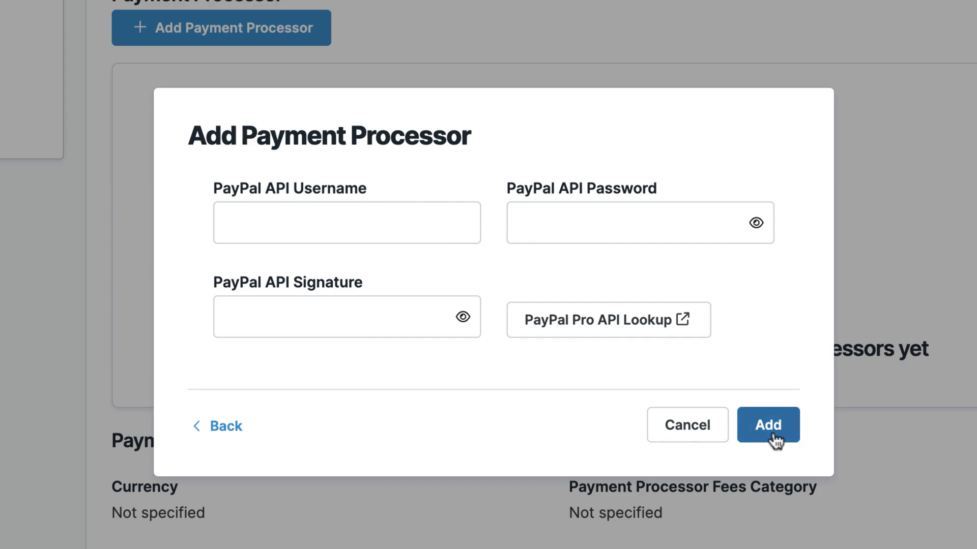
{"action": "left_click", "coordinate": [684, 435]}
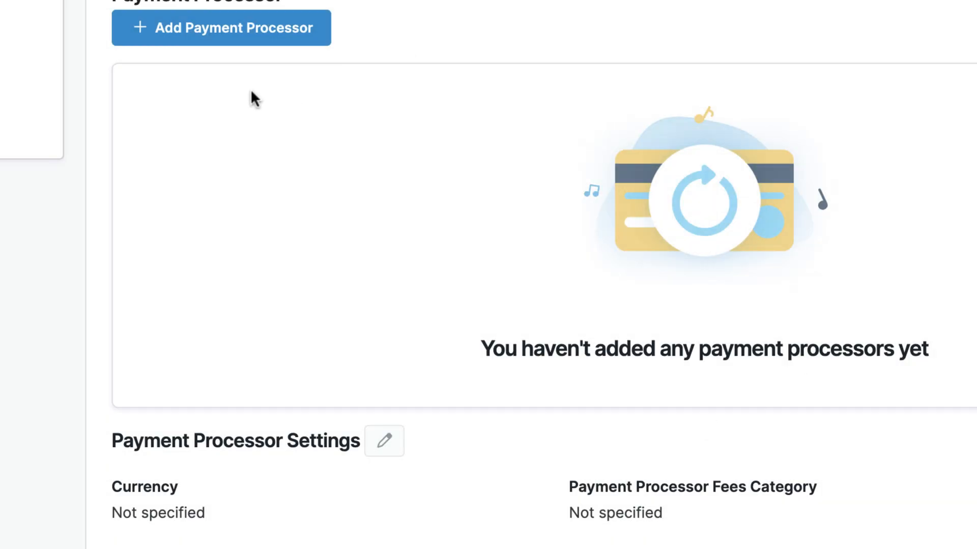
Try Stripe as the payment processor, then back out of its sign-up page.
{"action": "left_click", "coordinate": [265, 37]}
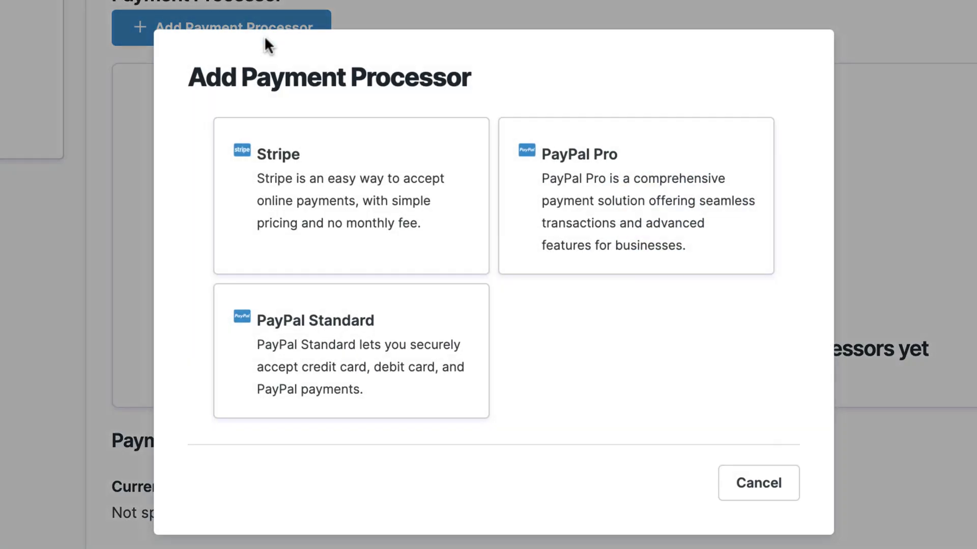
{"action": "left_click", "coordinate": [340, 214]}
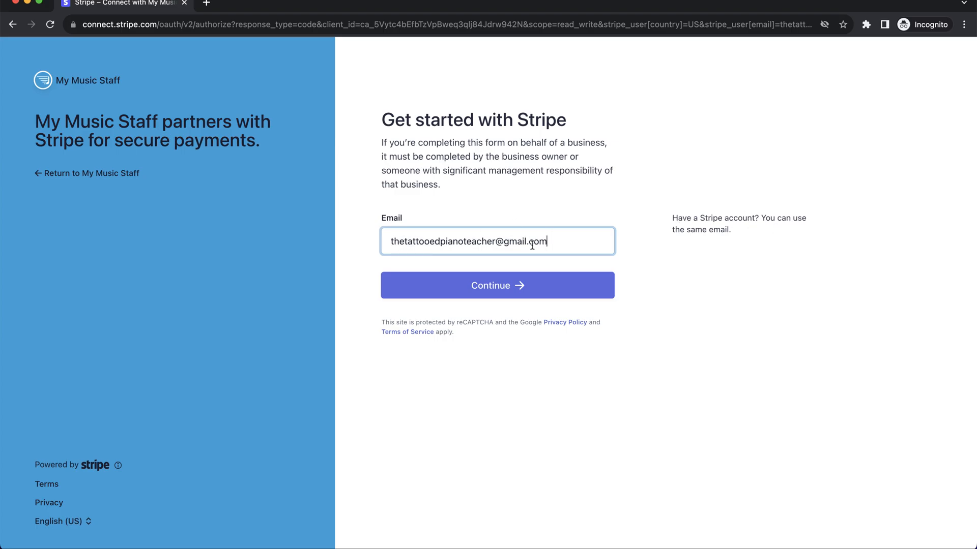
{"action": "left_click", "coordinate": [14, 26]}
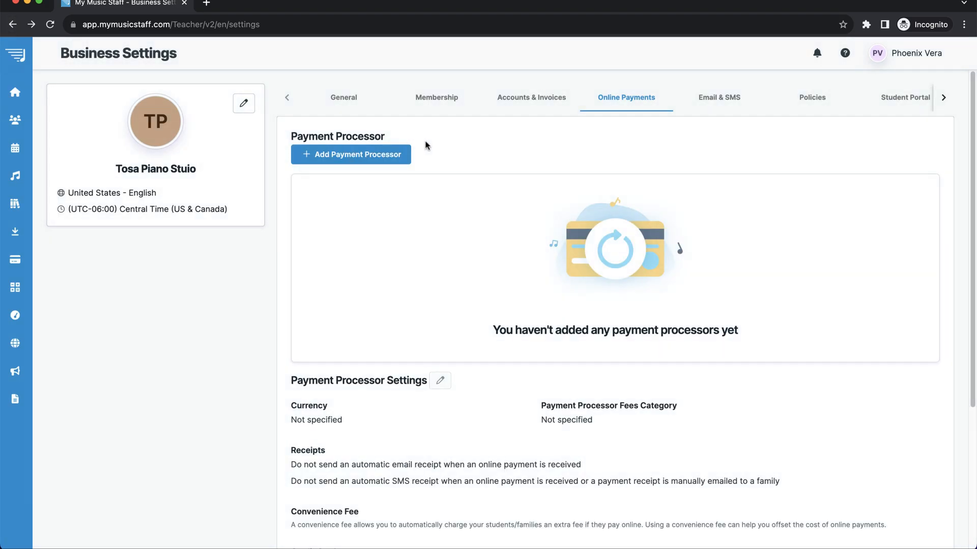
Add PayPal Standard as the payment processor using the PayPal account email.
{"action": "left_click", "coordinate": [399, 154]}
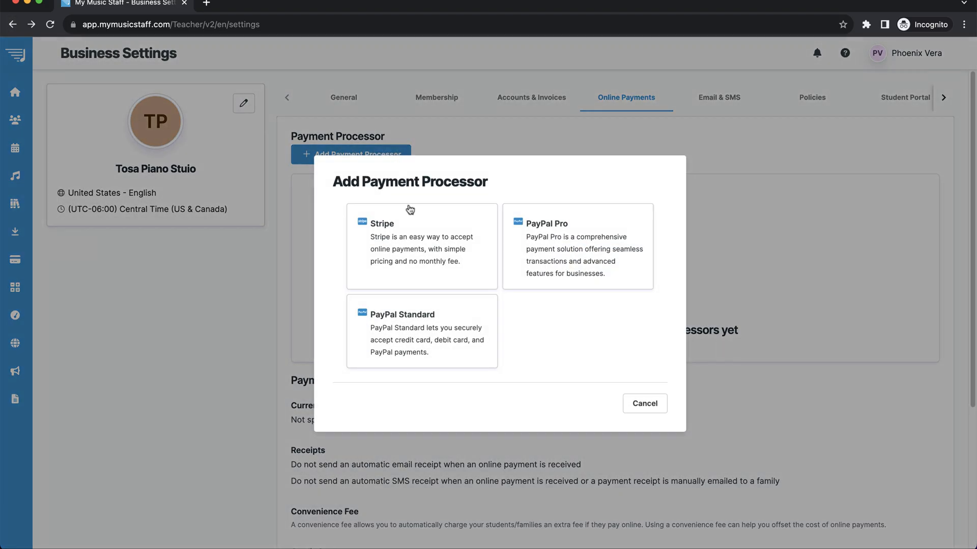
{"action": "left_click", "coordinate": [446, 353]}
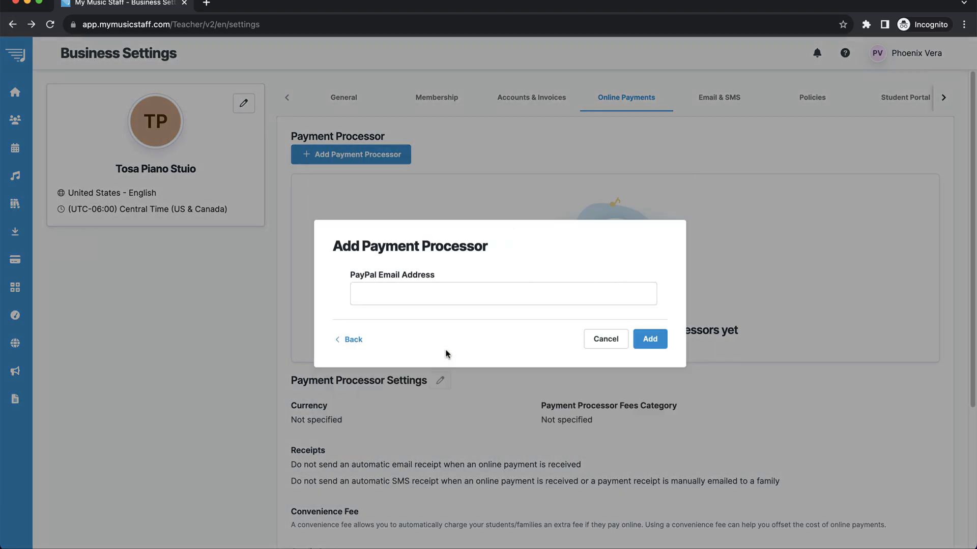
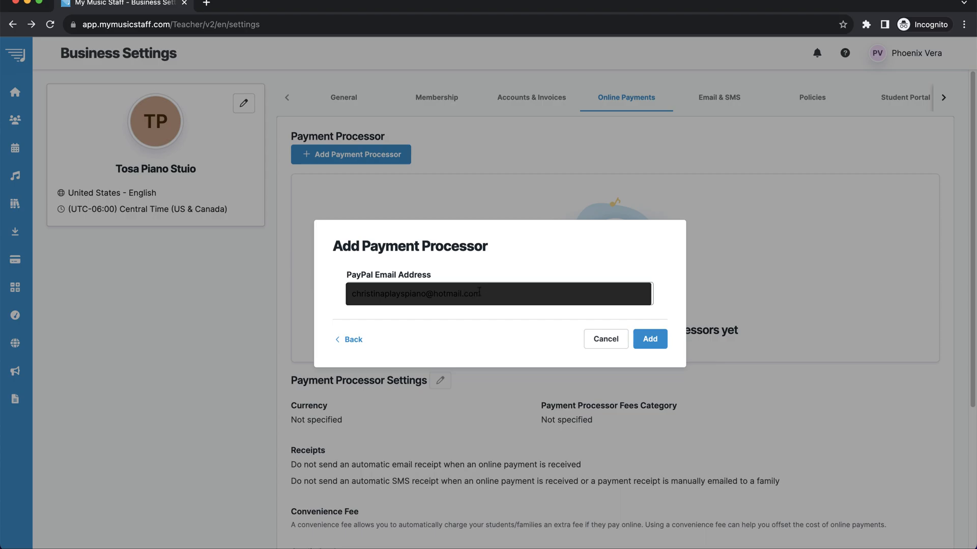
{"action": "left_click", "coordinate": [648, 339]}
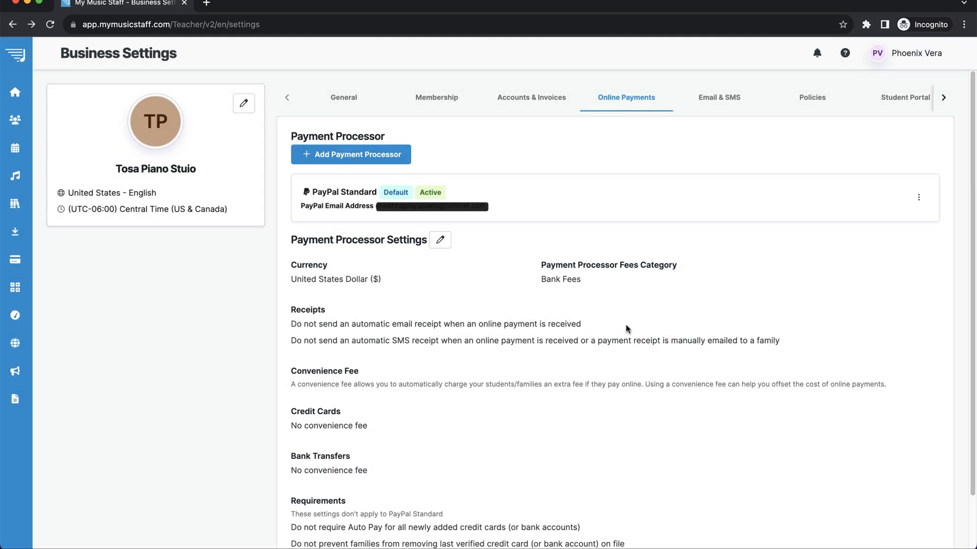
Edit the processor settings, keeping Bank Fees and turning on automatic email receipts.
{"action": "scroll", "coordinate": [447, 310], "scroll_direction": "down", "scroll_amount": 2}
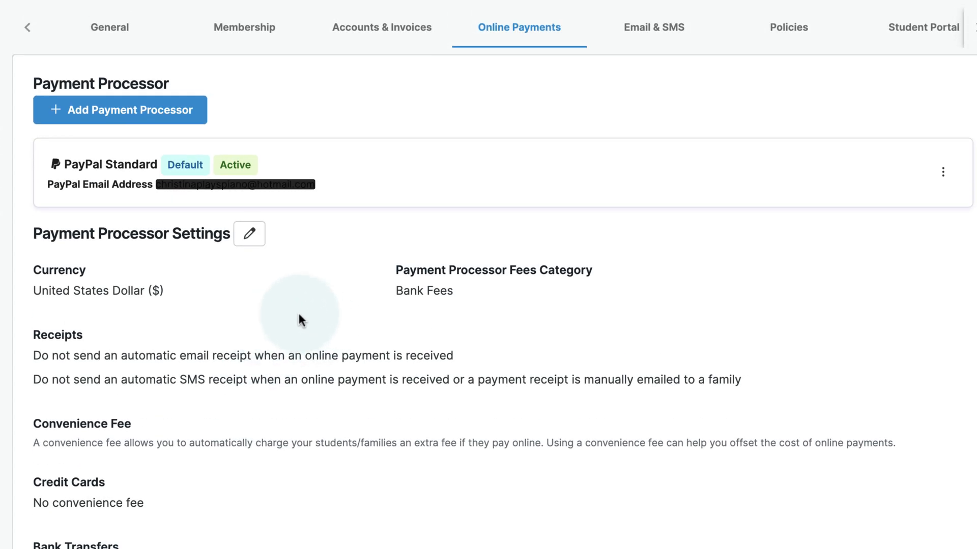
{"action": "scroll", "coordinate": [203, 311], "scroll_direction": "down", "scroll_amount": 2}
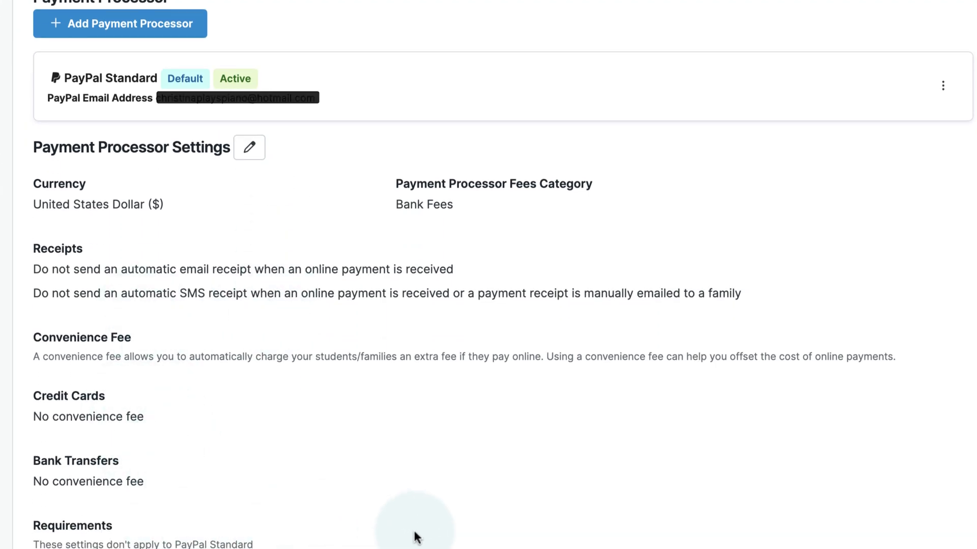
{"action": "left_click", "coordinate": [249, 147]}
{"action": "scroll", "coordinate": [356, 305], "scroll_direction": "down", "scroll_amount": 2}
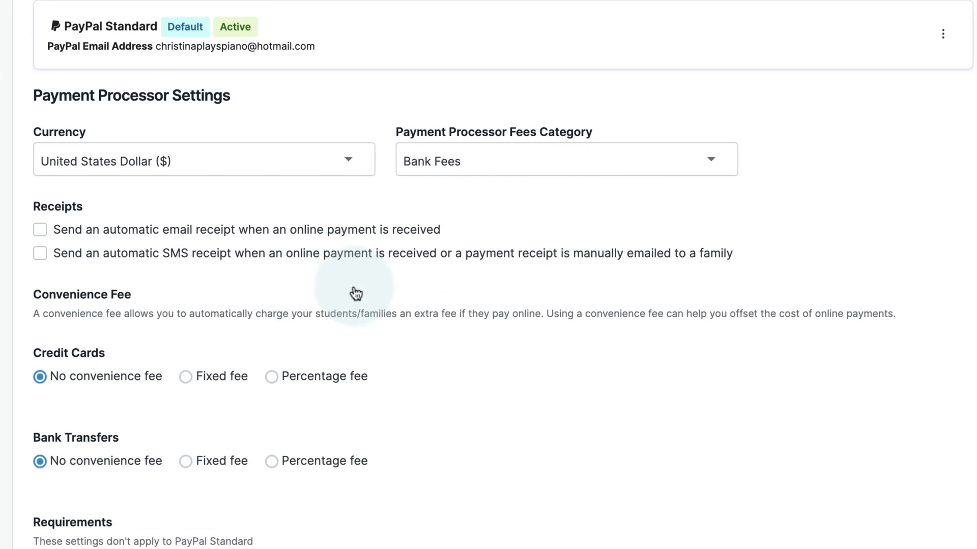
{"action": "left_click", "coordinate": [488, 143]}
{"action": "left_click", "coordinate": [490, 208]}
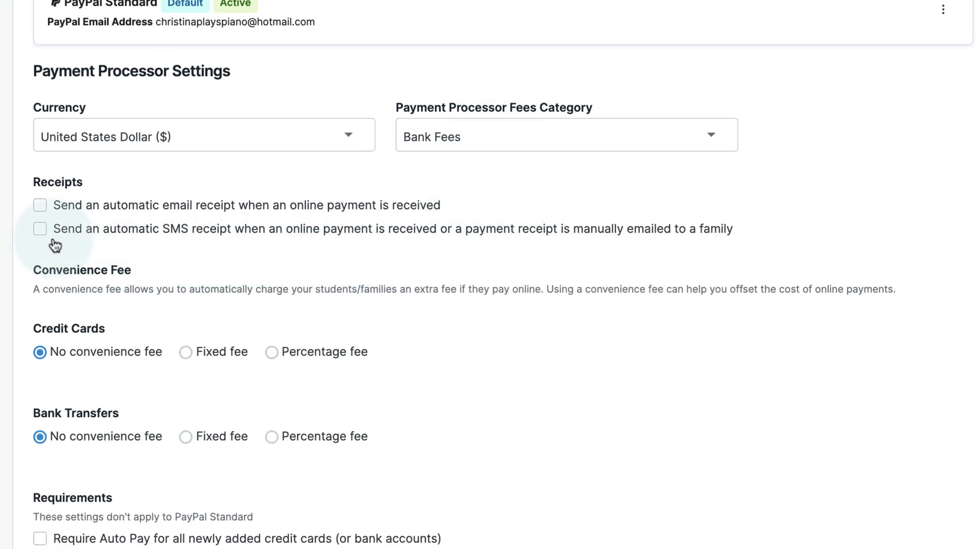
{"action": "left_click", "coordinate": [41, 208]}
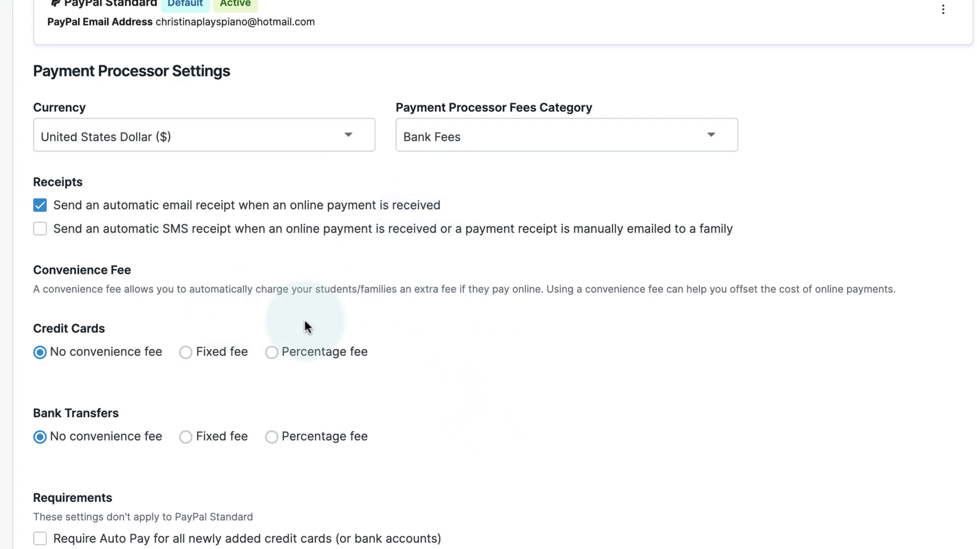
Set a 4% percentage fee for credit cards and bank transfers, and save.
{"action": "left_click", "coordinate": [320, 352]}
{"action": "left_click", "coordinate": [356, 471]}
{"action": "left_click", "coordinate": [314, 384]}
{"action": "type", "text": "4"}
{"action": "left_click", "coordinate": [316, 497]}
{"action": "type", "text": "4"}
{"action": "left_click", "coordinate": [444, 492]}
{"action": "scroll", "coordinate": [444, 492], "scroll_direction": "down", "scroll_amount": 2}
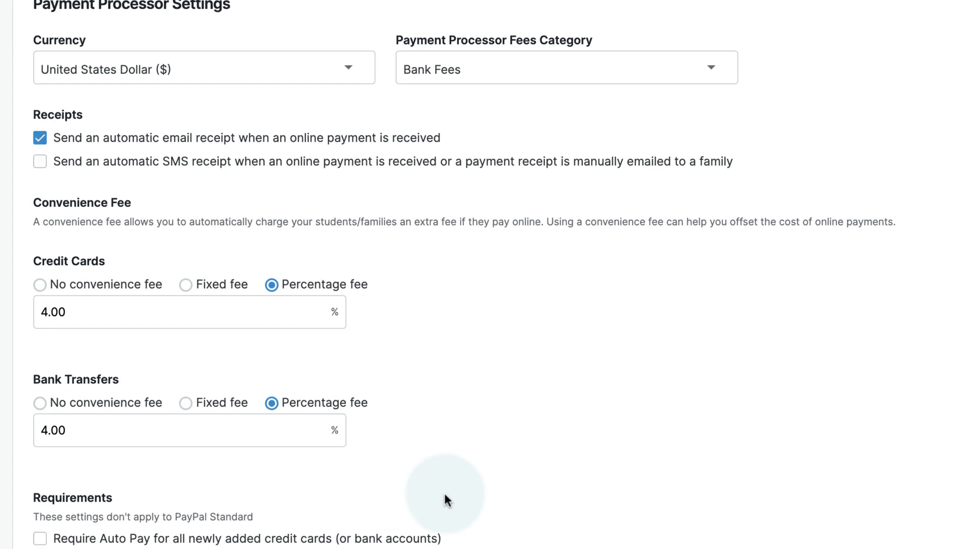
{"action": "scroll", "coordinate": [76, 428], "scroll_direction": "down", "scroll_amount": 3}
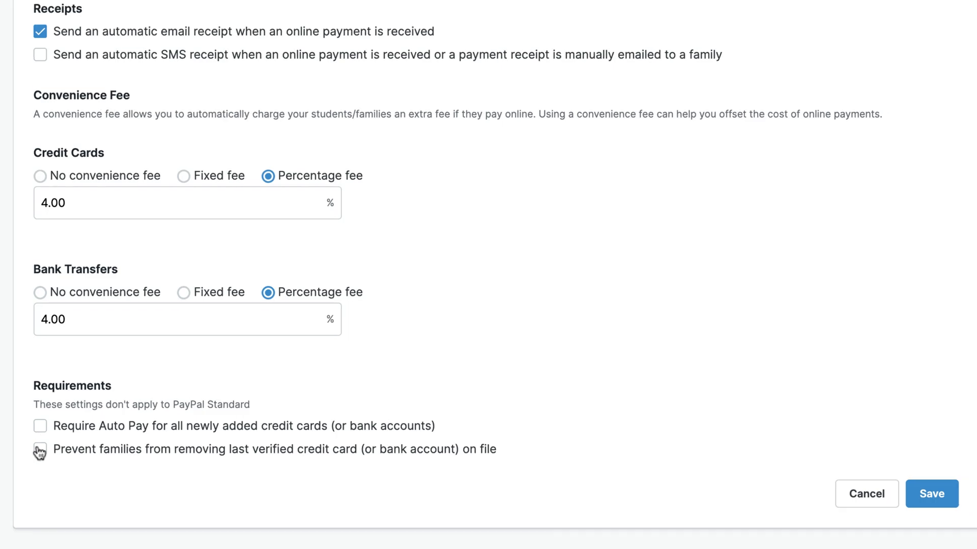
{"action": "scroll", "coordinate": [654, 337], "scroll_direction": "up", "scroll_amount": 5}
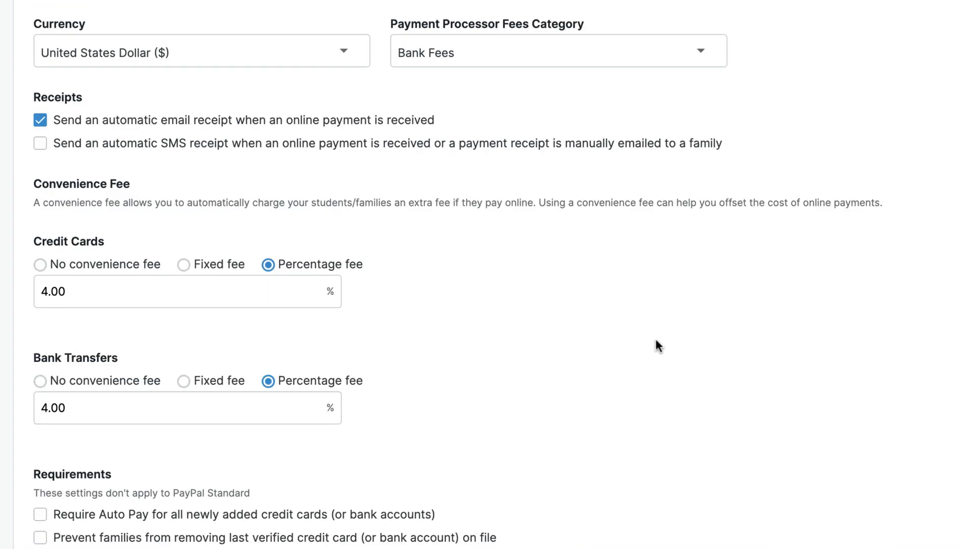
{"action": "scroll", "coordinate": [910, 383], "scroll_direction": "down", "scroll_amount": 5}
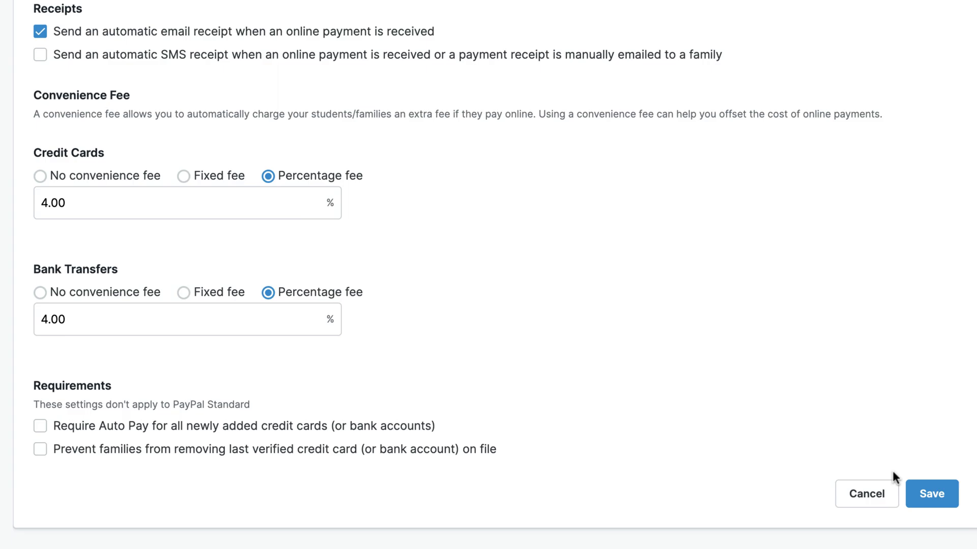
{"action": "left_click", "coordinate": [925, 498]}
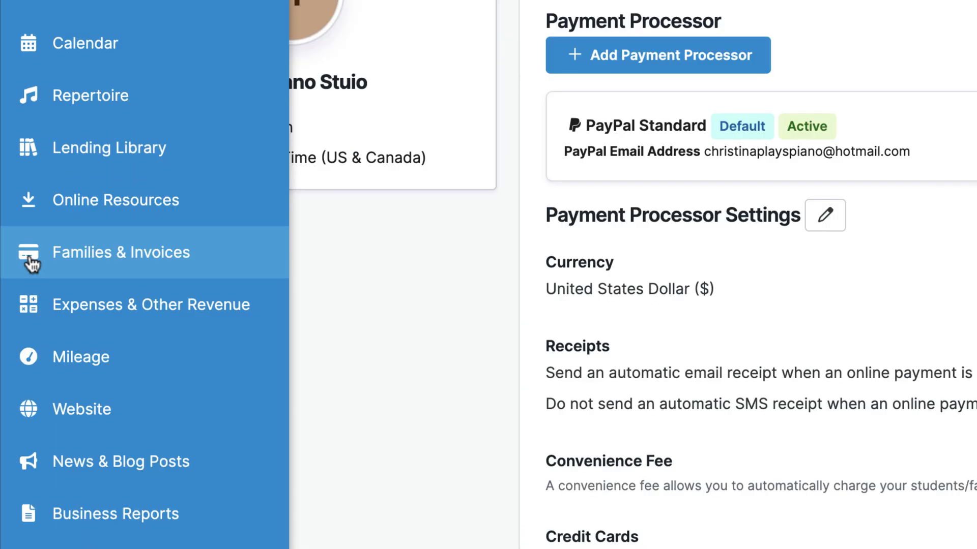
Create a new invoice for the family covering 9/1/2023 to 9/30/2023.
{"action": "left_click", "coordinate": [20, 261]}
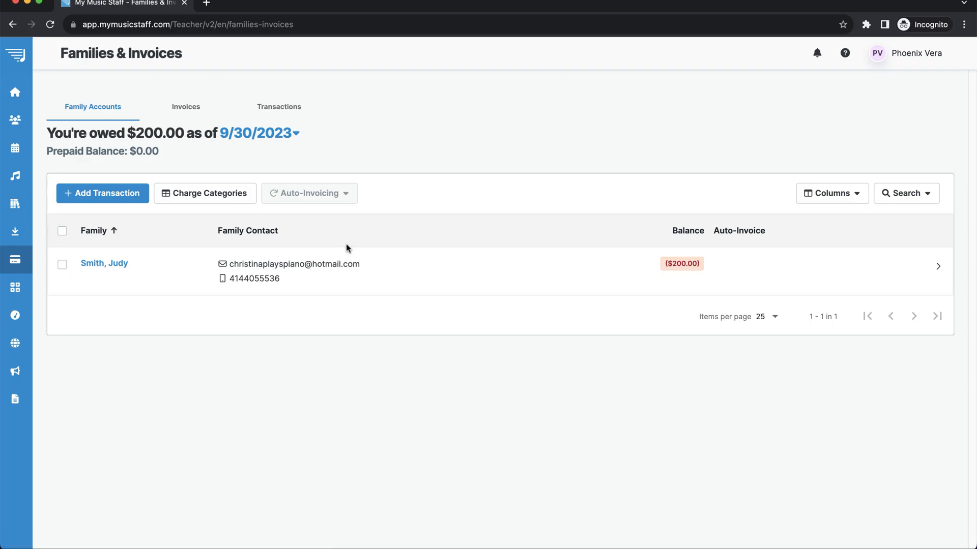
{"action": "left_click", "coordinate": [105, 264]}
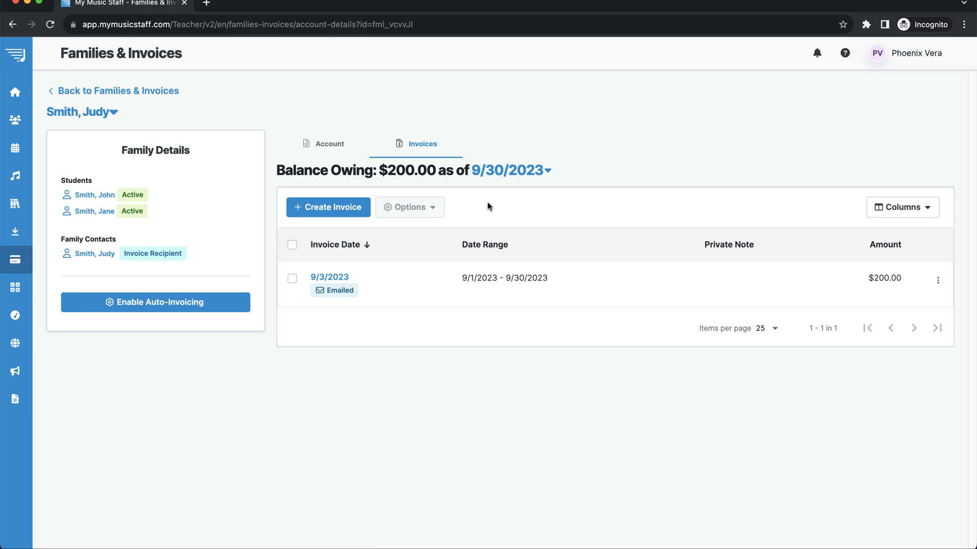
{"action": "left_click", "coordinate": [327, 209]}
{"action": "scroll", "coordinate": [300, 384], "scroll_direction": "down", "scroll_amount": 1}
{"action": "left_click", "coordinate": [299, 384]}
{"action": "left_click", "coordinate": [332, 220]}
{"action": "left_click", "coordinate": [421, 258]}
{"action": "left_click", "coordinate": [527, 381]}
{"action": "left_click", "coordinate": [550, 219]}
{"action": "left_click", "coordinate": [663, 353]}
{"action": "left_click", "coordinate": [691, 496]}
{"action": "scroll", "coordinate": [677, 410], "scroll_direction": "down", "scroll_amount": 2}
{"action": "left_click", "coordinate": [685, 496]}
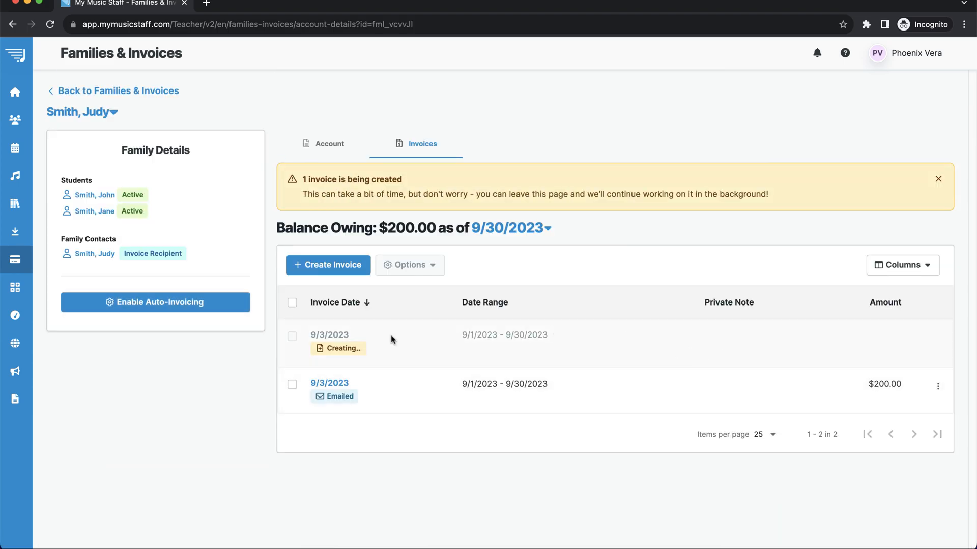
Open the new invoice and start paying it online with PayPal.
{"action": "left_click", "coordinate": [332, 278]}
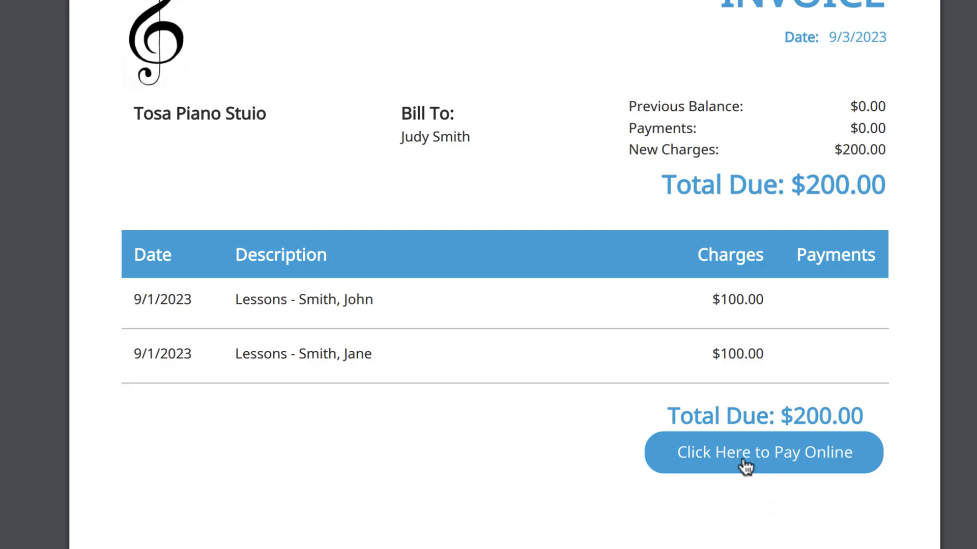
{"action": "left_click", "coordinate": [804, 464]}
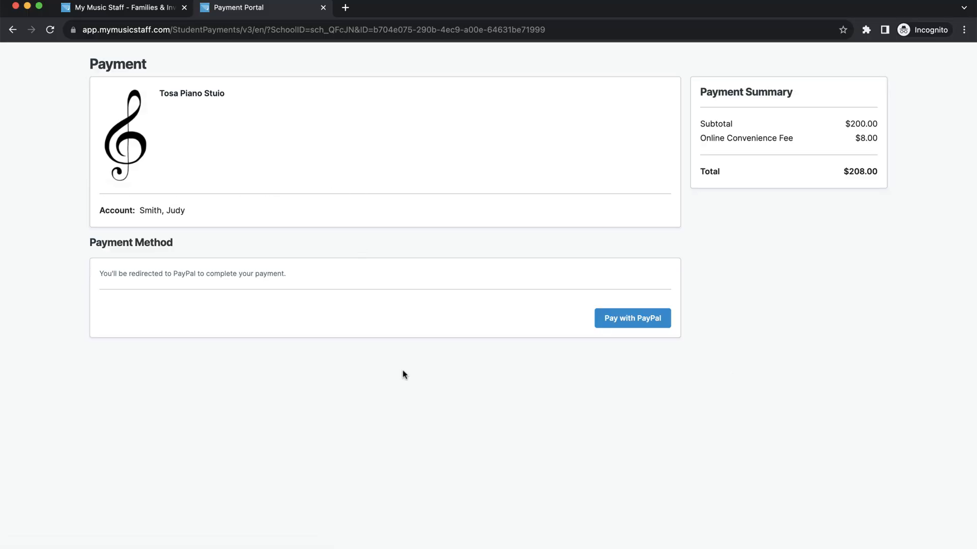
{"action": "left_click", "coordinate": [644, 326]}
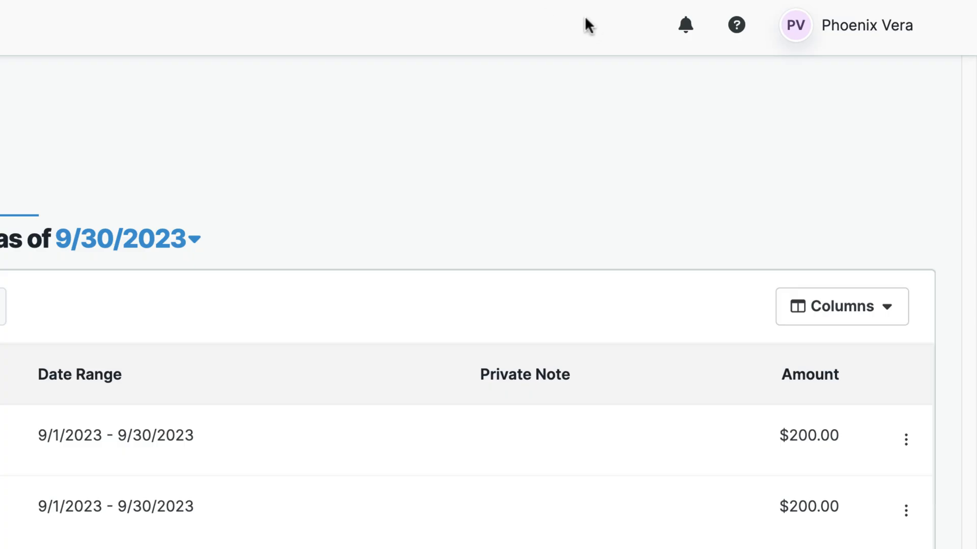
Edit Invoice Formatting and set the stock black piano image as the invoice logo.
{"action": "left_click", "coordinate": [804, 26]}
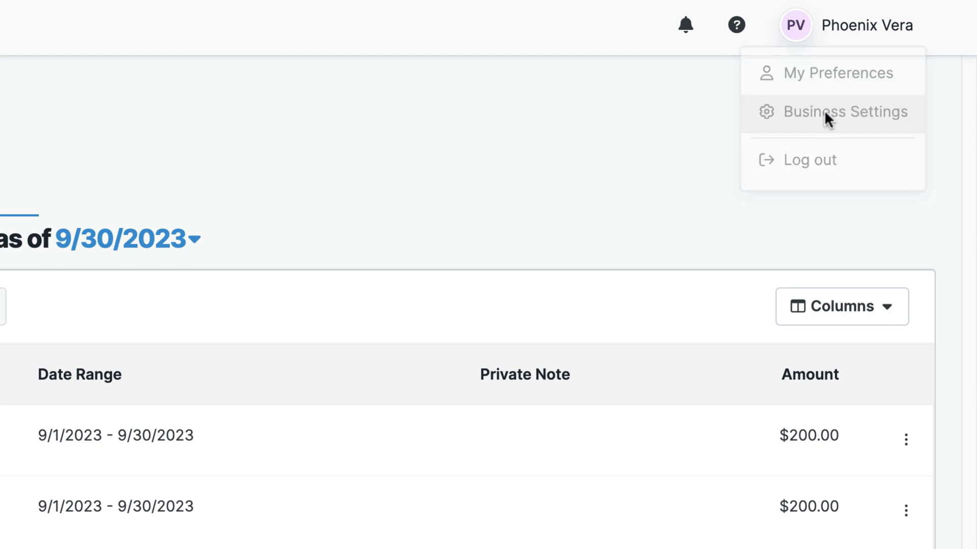
{"action": "left_click", "coordinate": [827, 116]}
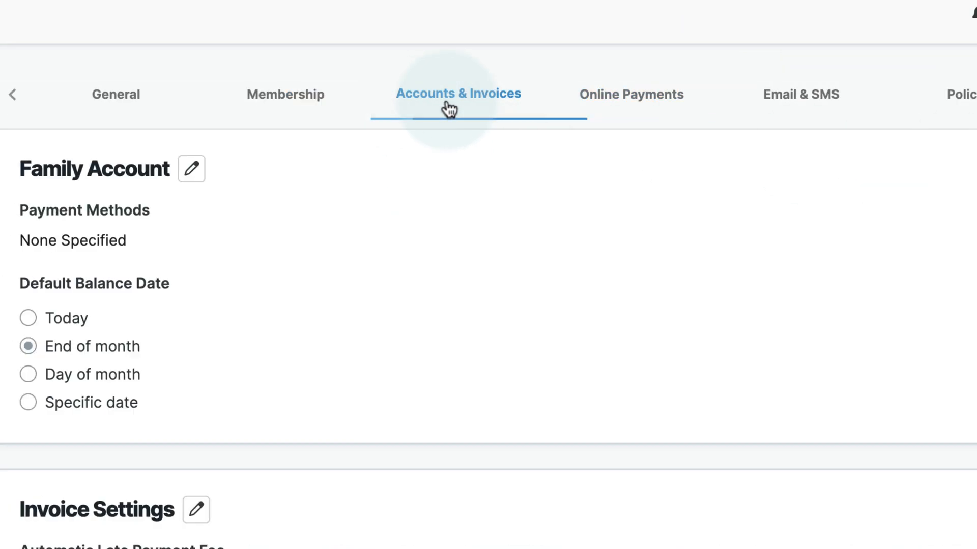
{"action": "scroll", "coordinate": [458, 348], "scroll_direction": "down", "scroll_amount": 3}
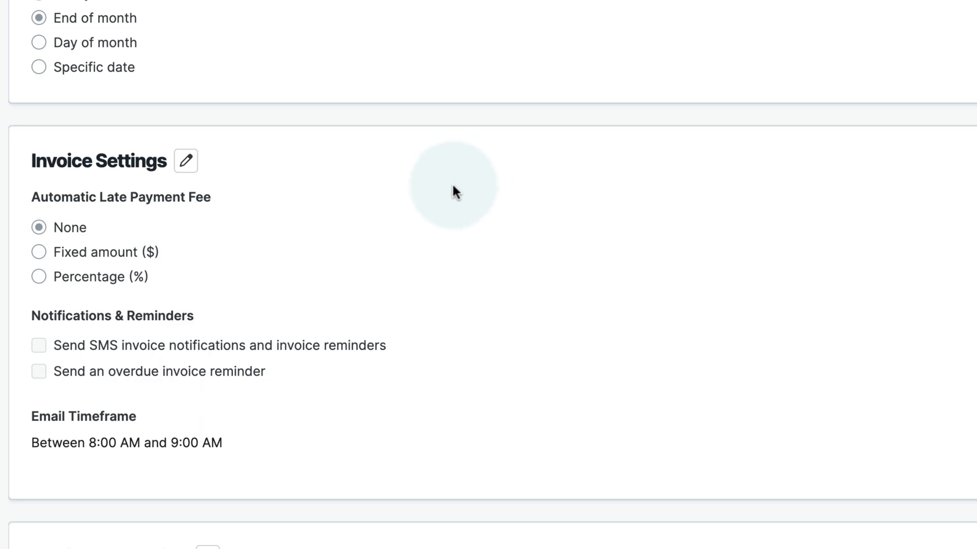
{"action": "scroll", "coordinate": [448, 193], "scroll_direction": "up", "scroll_amount": 3}
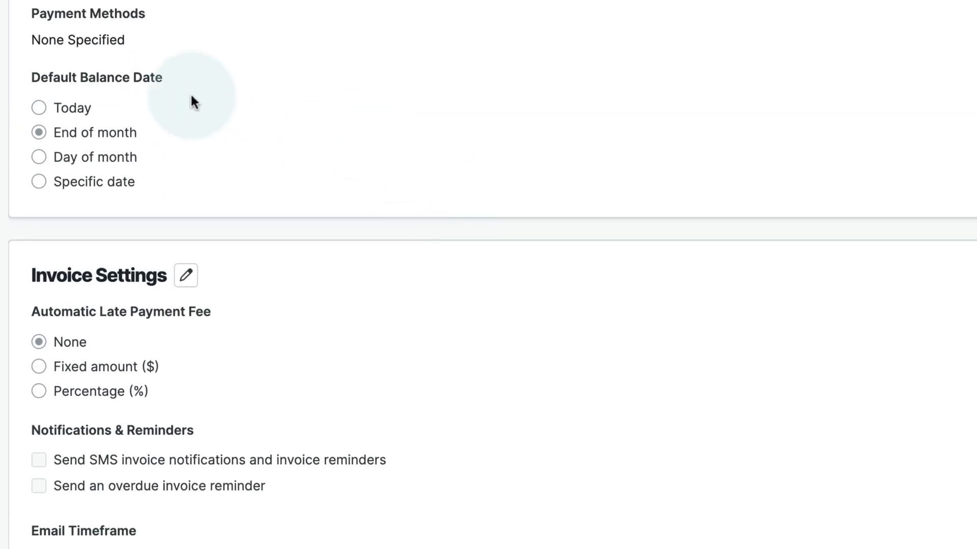
{"action": "scroll", "coordinate": [515, 360], "scroll_direction": "down", "scroll_amount": 10}
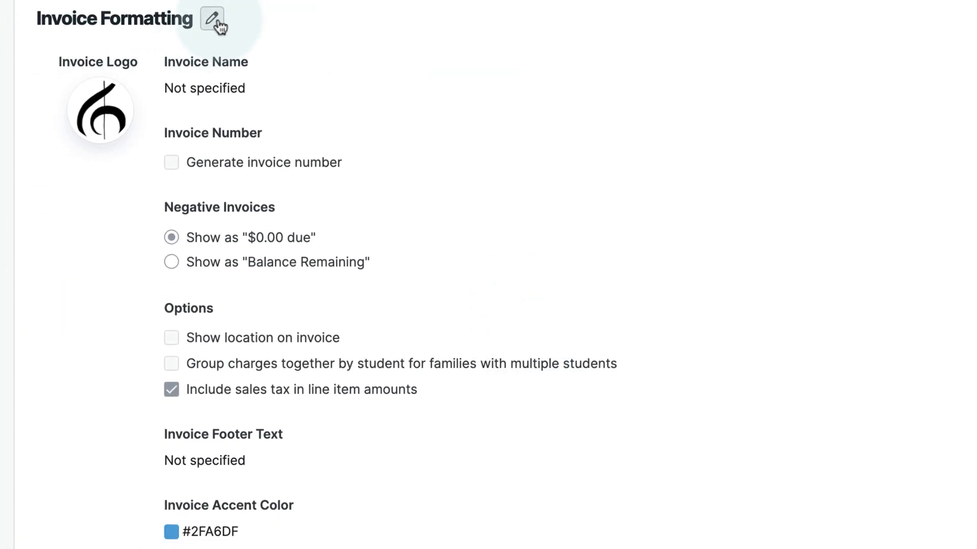
{"action": "left_click", "coordinate": [218, 21]}
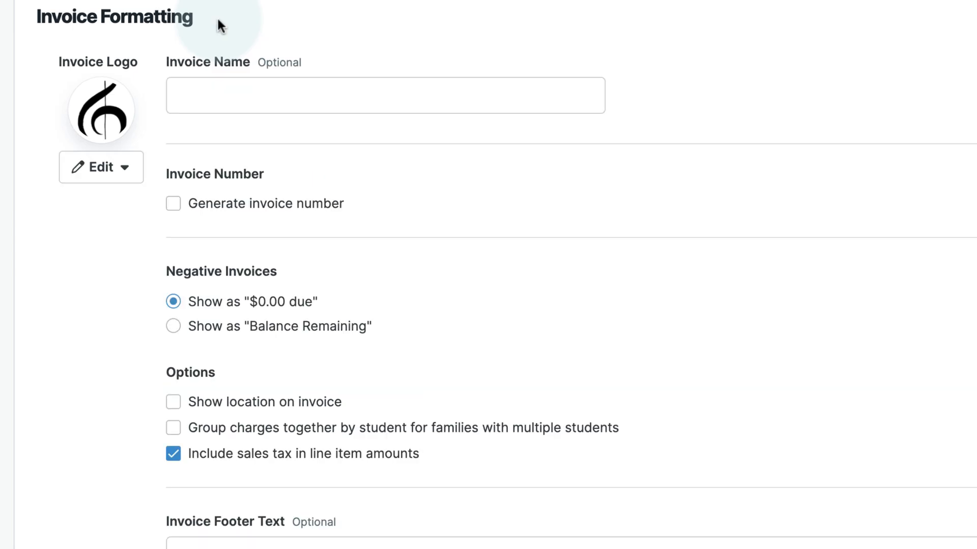
{"action": "scroll", "coordinate": [438, 194], "scroll_direction": "down", "scroll_amount": 3}
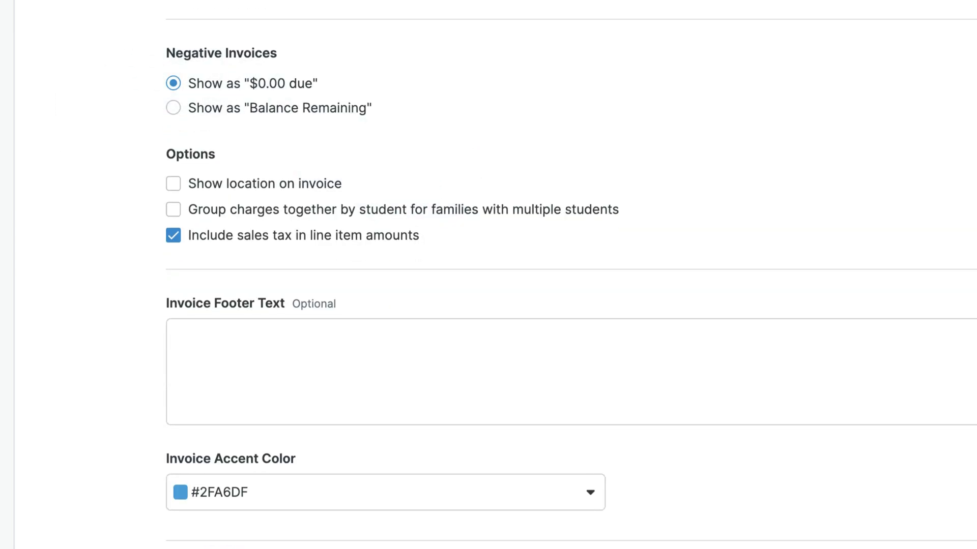
{"action": "scroll", "coordinate": [440, 203], "scroll_direction": "up", "scroll_amount": 5}
{"action": "left_click", "coordinate": [123, 188]}
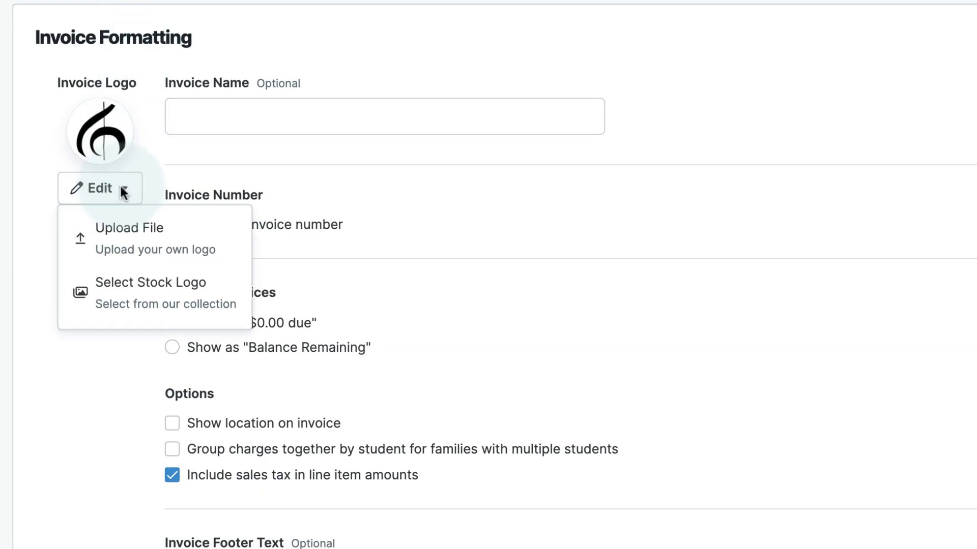
{"action": "left_click", "coordinate": [148, 258]}
{"action": "left_click", "coordinate": [126, 288]}
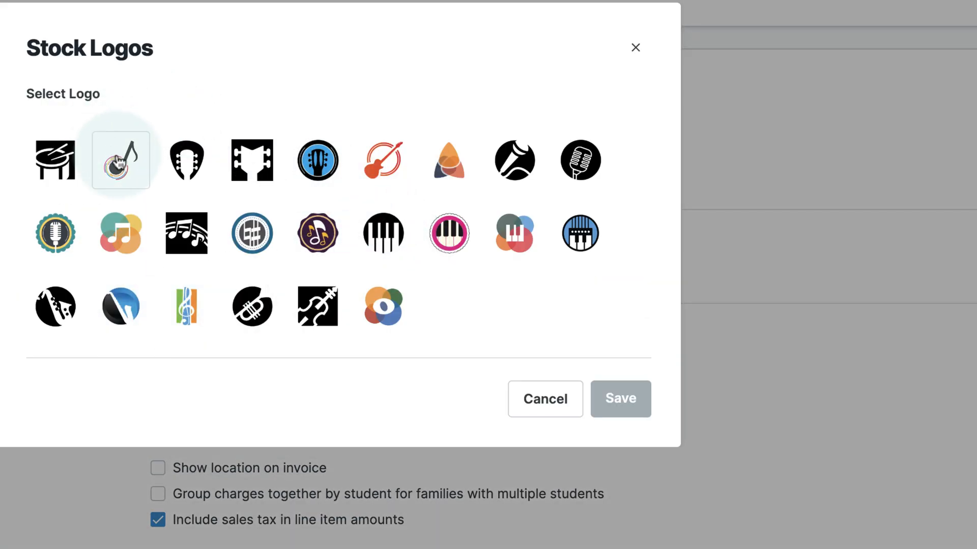
{"action": "left_click", "coordinate": [383, 233]}
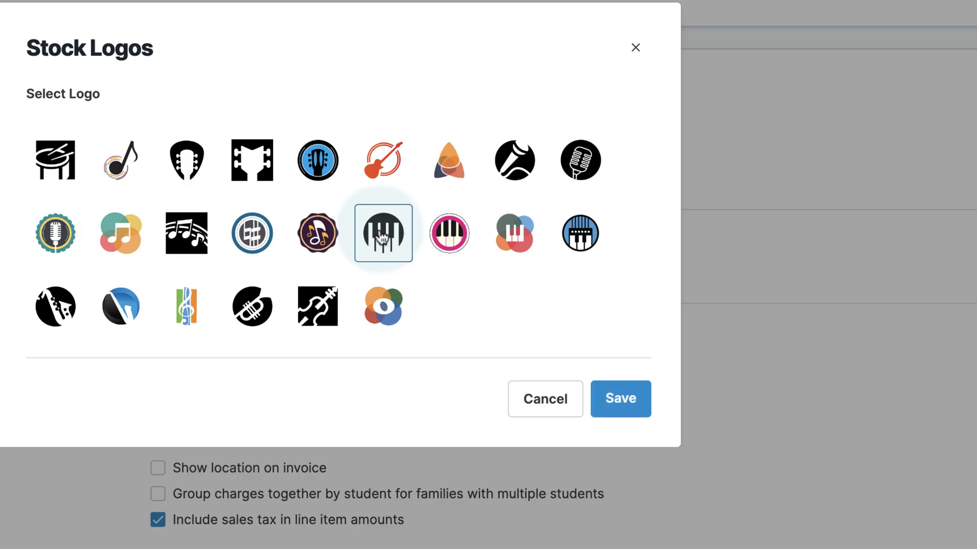
{"action": "left_click", "coordinate": [620, 400]}
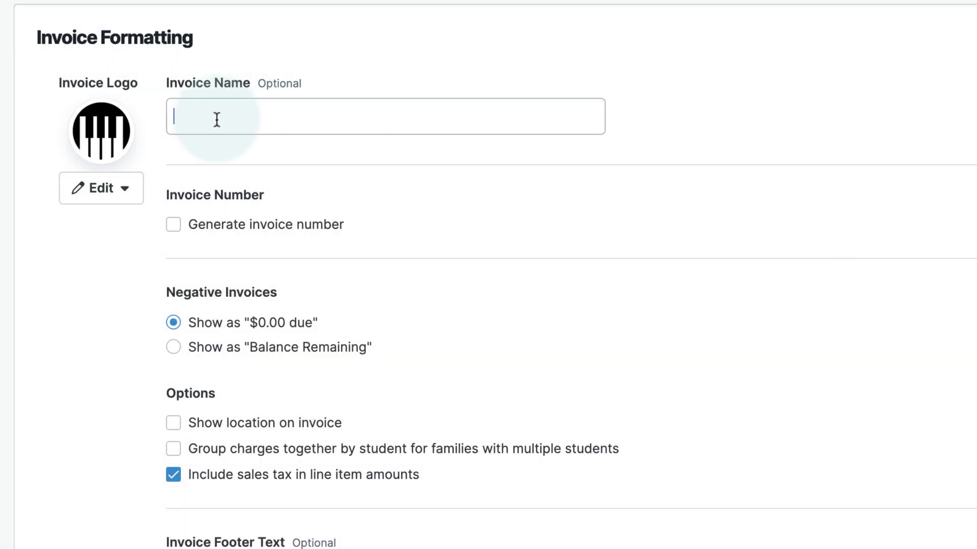
Name invoices Tosa Piano Studio, enable invoice numbering, and show negatives as Balance Remaining.
{"action": "scroll", "coordinate": [397, 309], "scroll_direction": "down", "scroll_amount": 3}
{"action": "scroll", "coordinate": [400, 314], "scroll_direction": "up", "scroll_amount": 3}
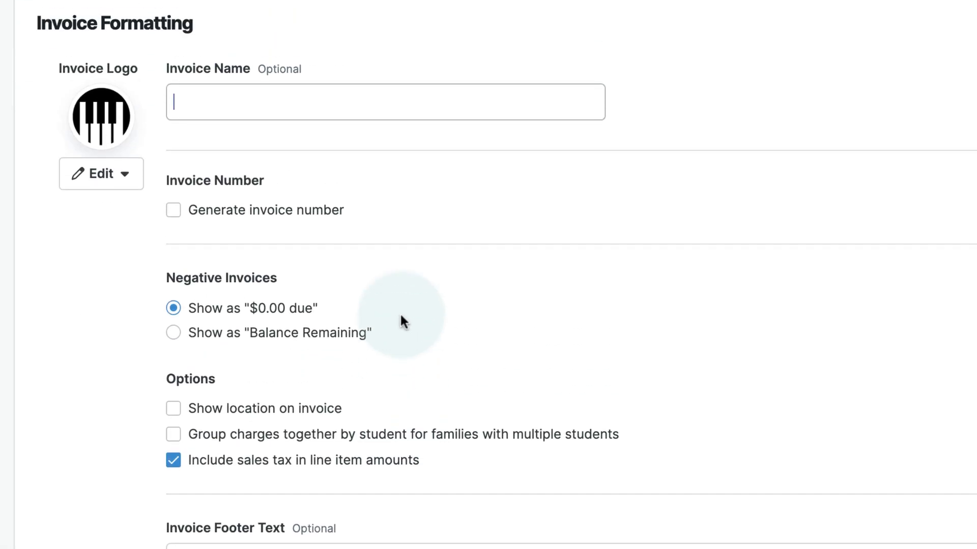
{"action": "type", "text": "Piano Studio"}
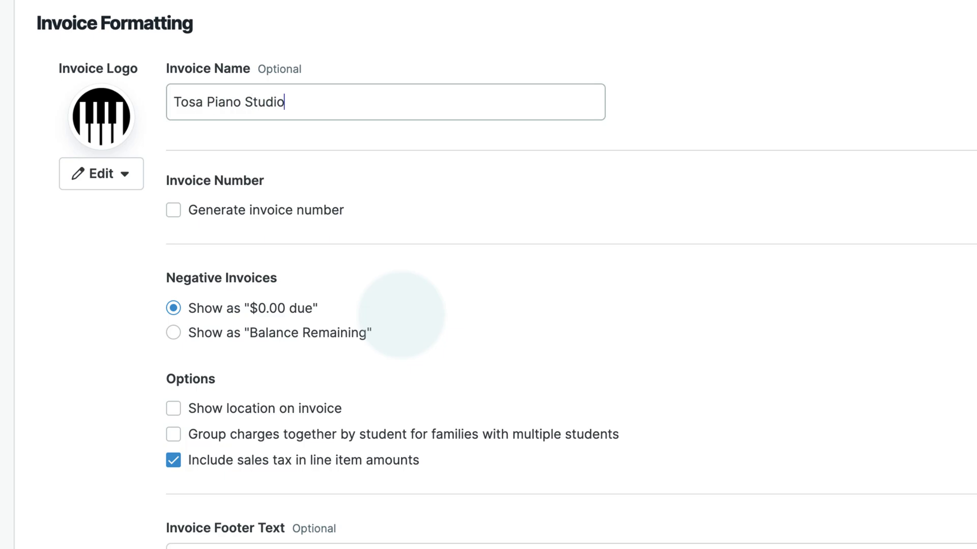
{"action": "scroll", "coordinate": [399, 316], "scroll_direction": "down", "scroll_amount": 1}
{"action": "left_click", "coordinate": [173, 184]}
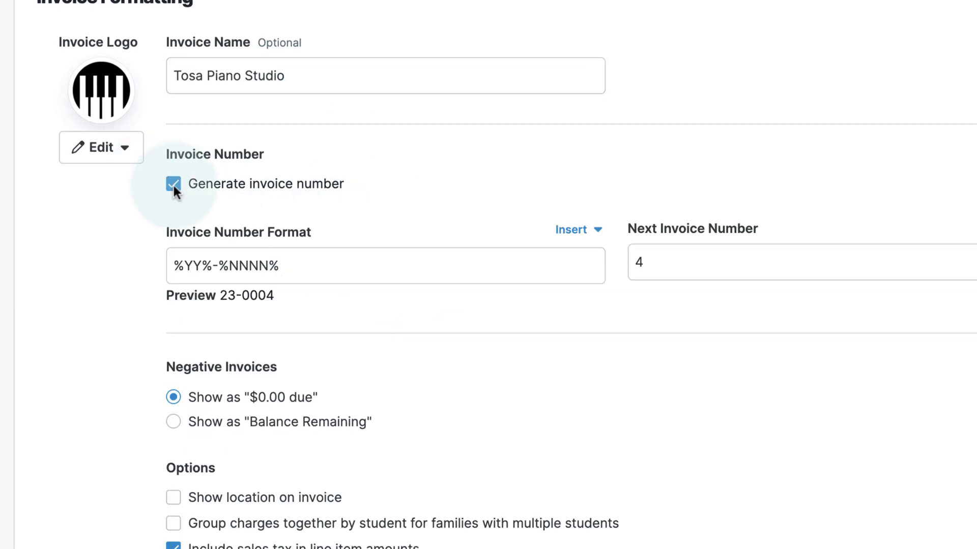
{"action": "scroll", "coordinate": [550, 194], "scroll_direction": "down", "scroll_amount": 5}
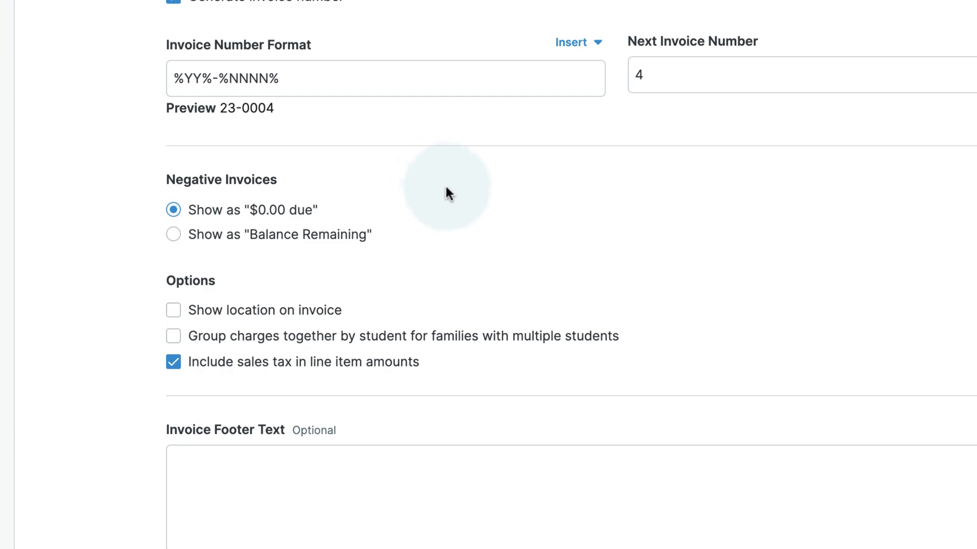
{"action": "scroll", "coordinate": [532, 249], "scroll_direction": "down", "scroll_amount": 2}
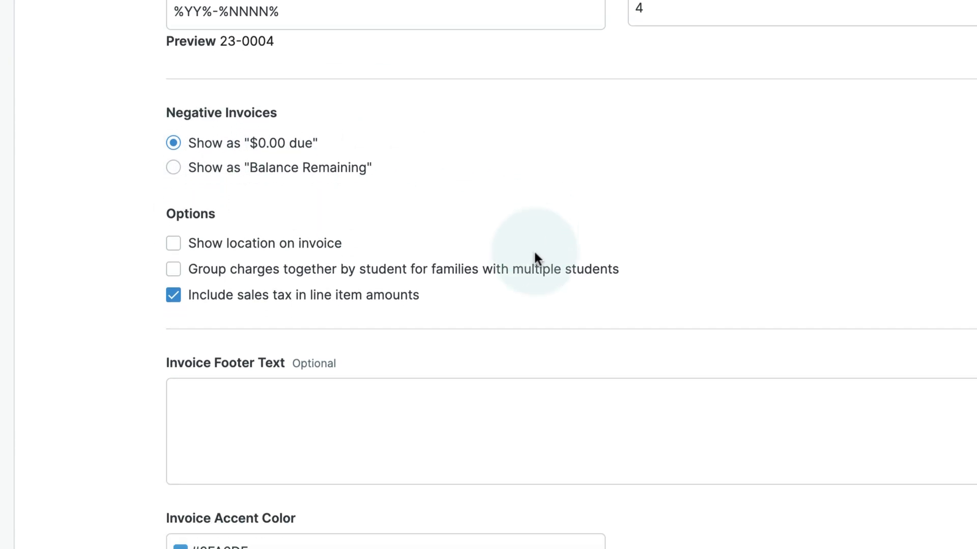
{"action": "scroll", "coordinate": [356, 250], "scroll_direction": "down", "scroll_amount": 2}
{"action": "left_click", "coordinate": [206, 95]}
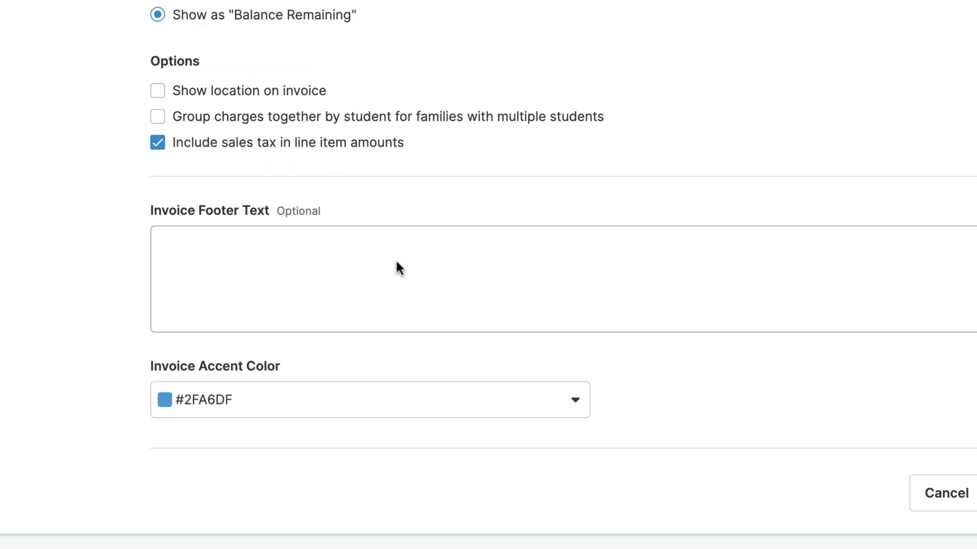
Set the invoice accent colour to teal #44B3A0 and save the formatting.
{"action": "left_click", "coordinate": [243, 399]}
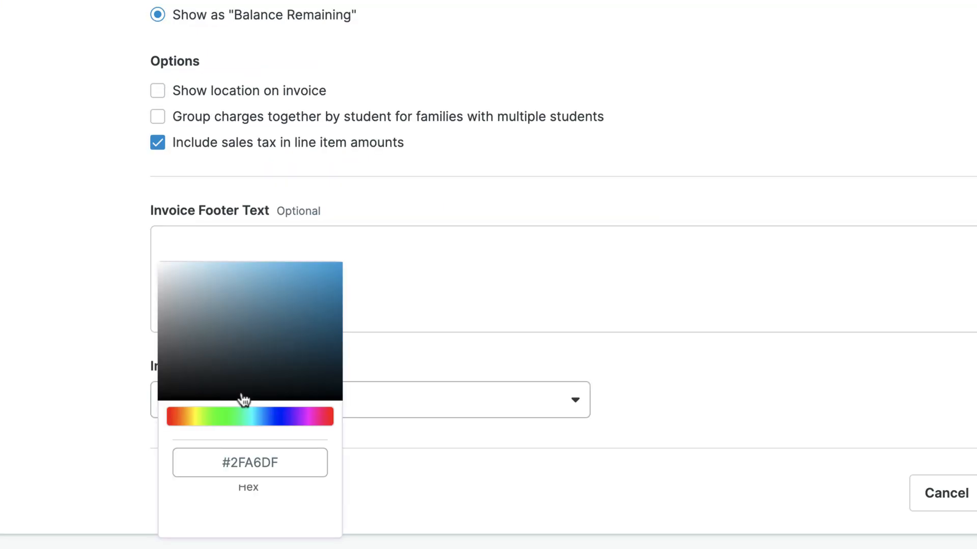
{"action": "left_click", "coordinate": [270, 464]}
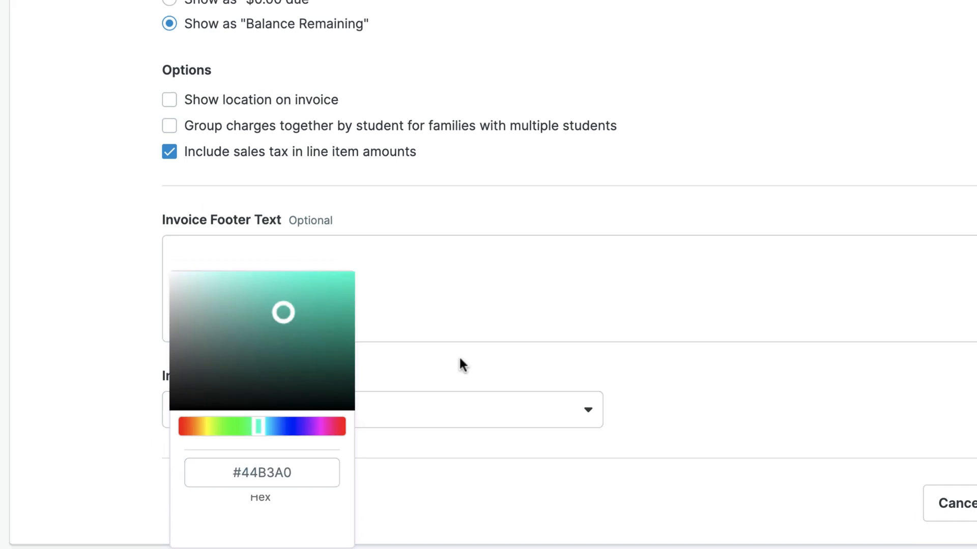
{"action": "left_click", "coordinate": [459, 356]}
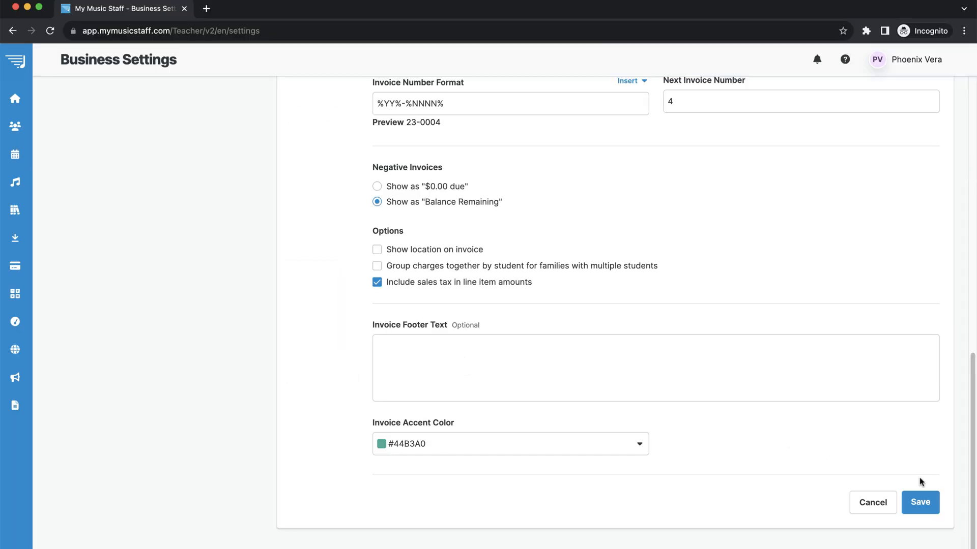
{"action": "left_click", "coordinate": [923, 503]}
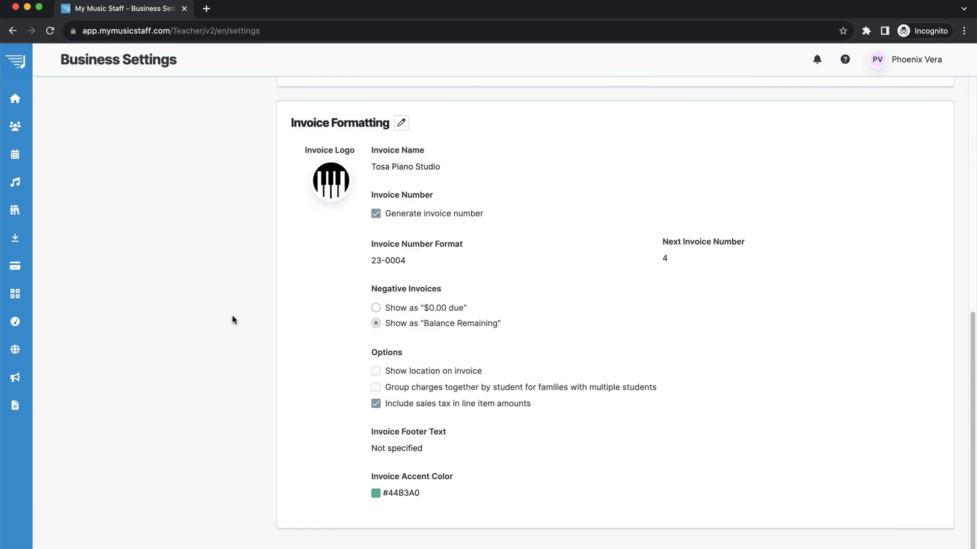
Create the family's October invoice, keeping the default dates 10/1/2023–10/31/2023.
{"action": "scroll", "coordinate": [199, 194], "scroll_direction": "up", "scroll_amount": 10}
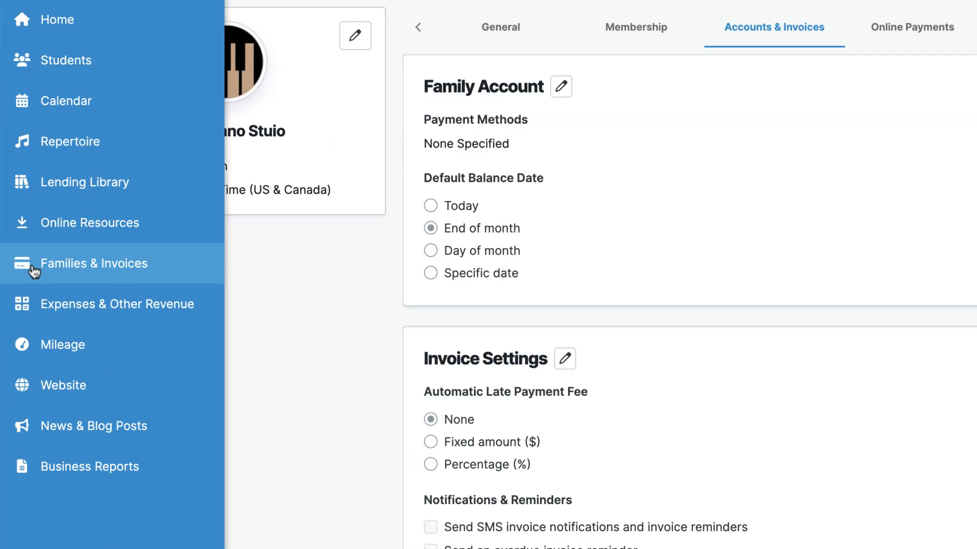
{"action": "left_click", "coordinate": [34, 272]}
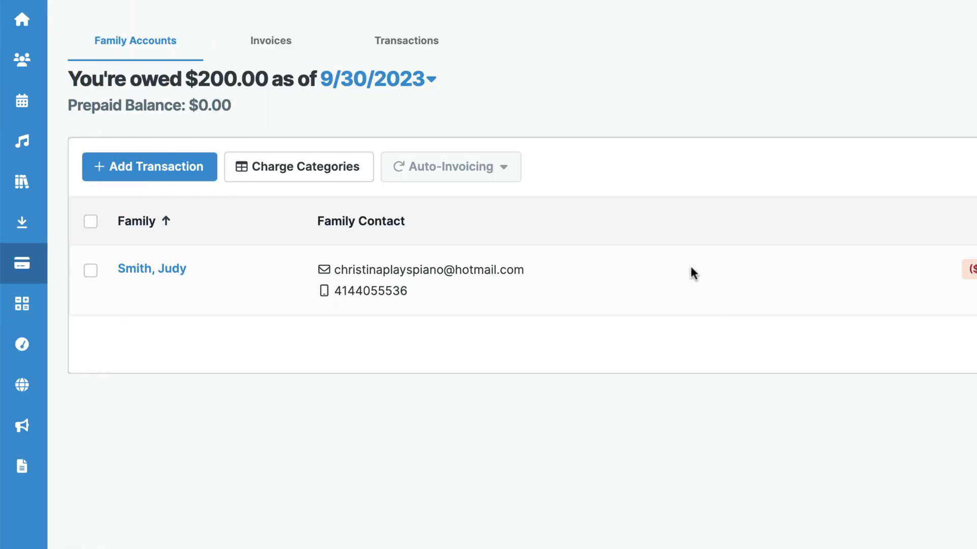
{"action": "left_click", "coordinate": [174, 275]}
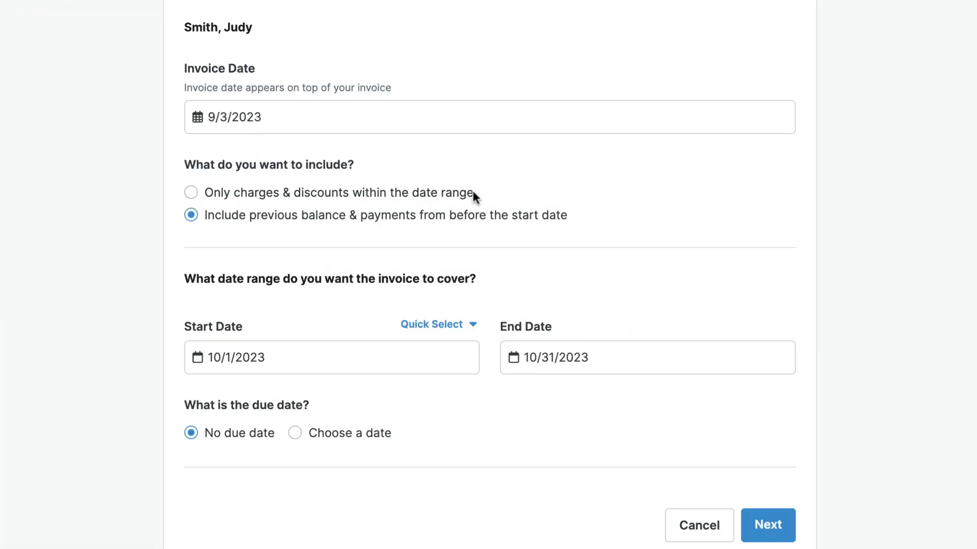
{"action": "scroll", "coordinate": [473, 192], "scroll_direction": "down", "scroll_amount": 2}
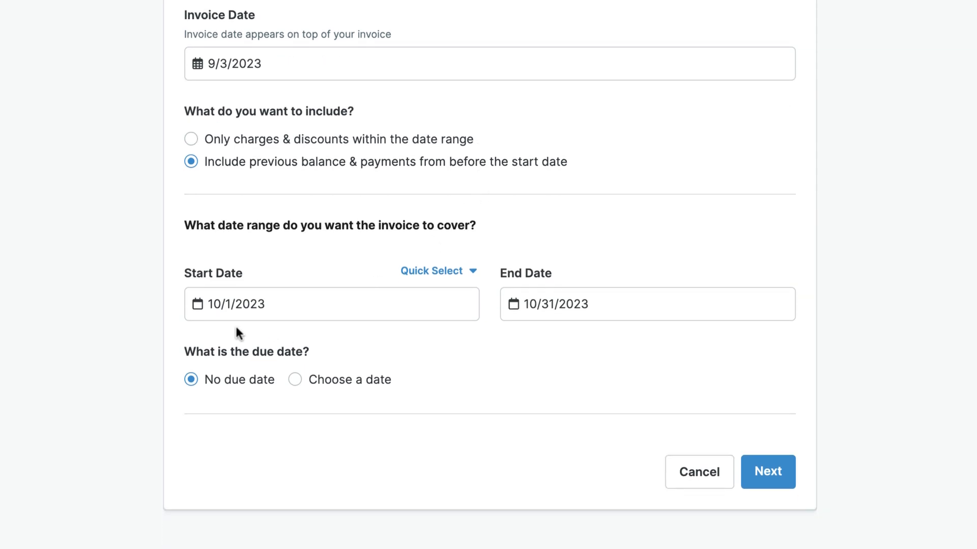
{"action": "left_click", "coordinate": [214, 302]}
{"action": "left_click", "coordinate": [430, 406]}
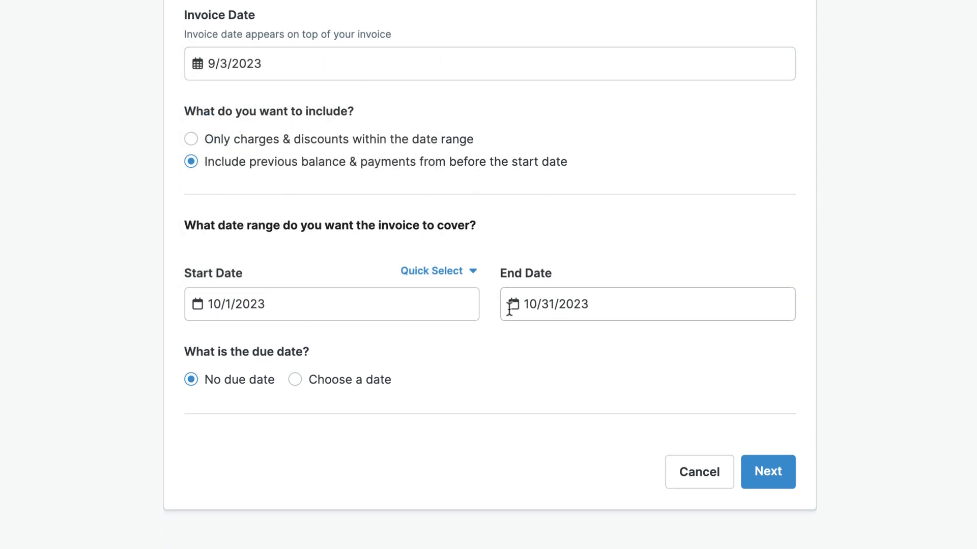
{"action": "left_click", "coordinate": [769, 473]}
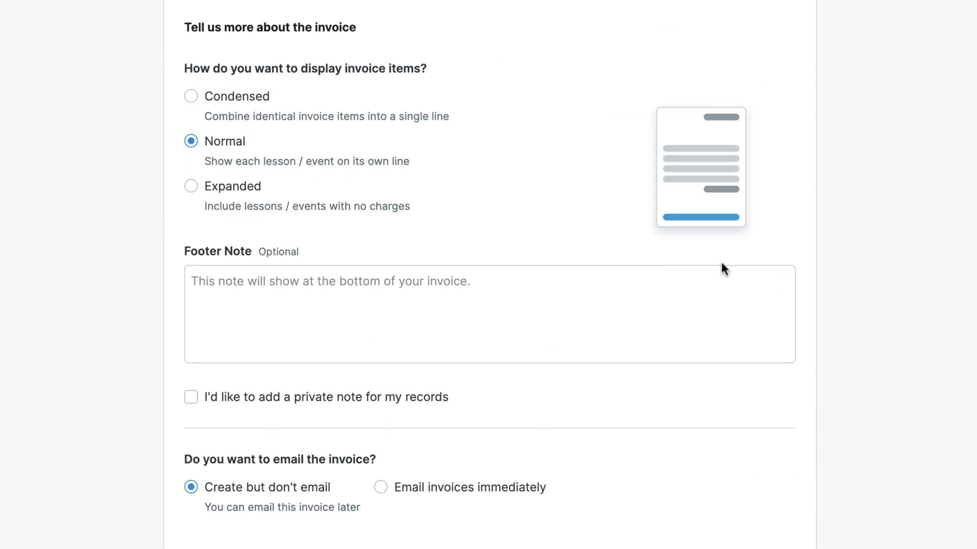
{"action": "scroll", "coordinate": [740, 278], "scroll_direction": "down", "scroll_amount": 3}
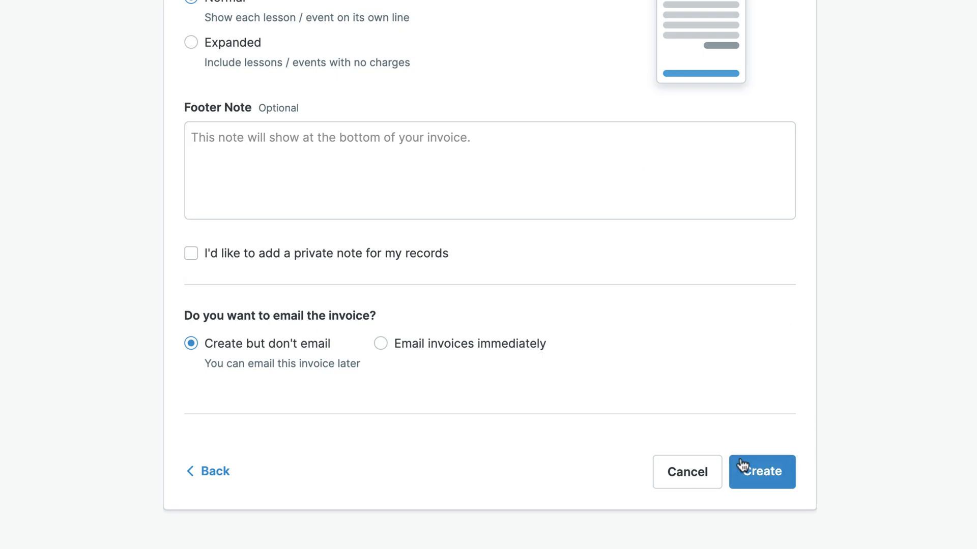
{"action": "left_click", "coordinate": [770, 489]}
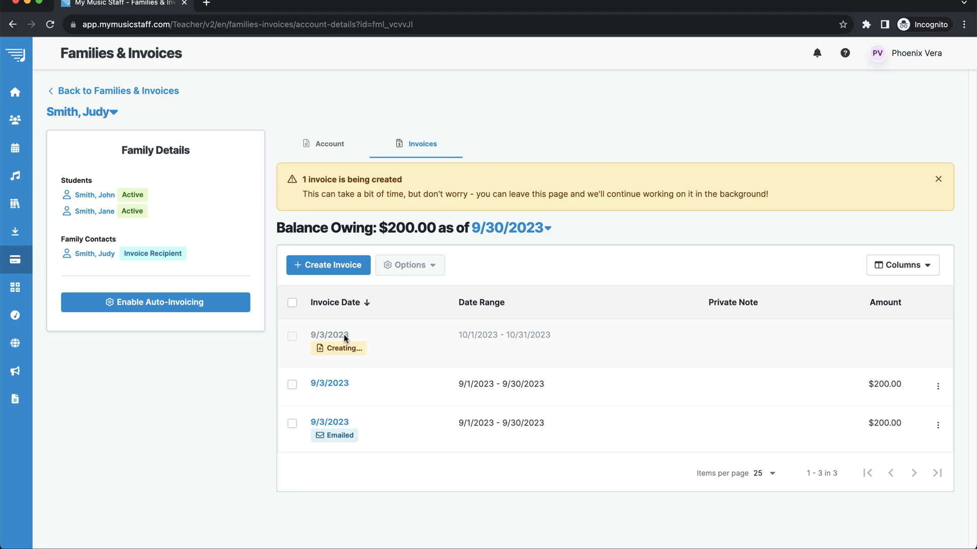
Open the new 10/1/2023–10/31/2023 invoice and check its $400.00 total.
{"action": "left_click", "coordinate": [331, 283]}
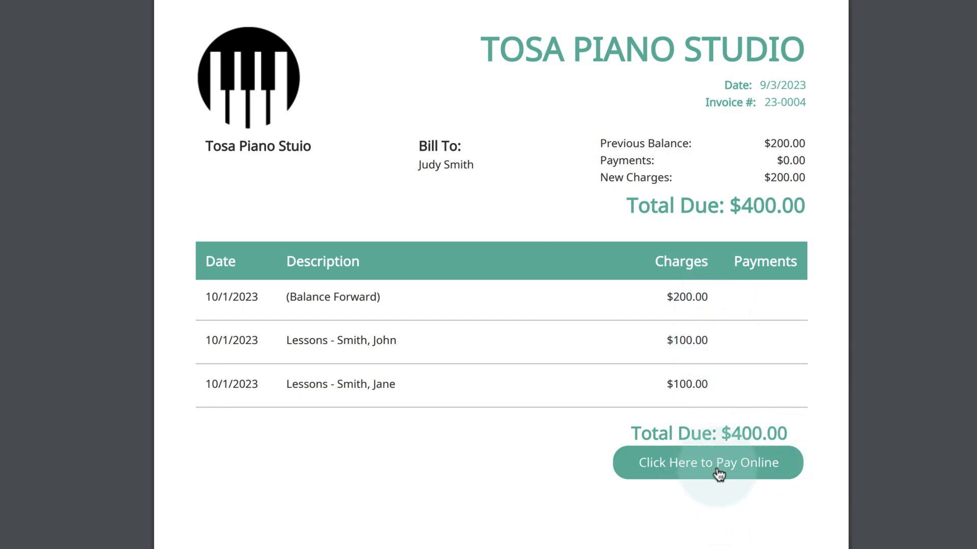
{"action": "scroll", "coordinate": [465, 168], "scroll_direction": "down", "scroll_amount": 4}
{"action": "scroll", "coordinate": [482, 174], "scroll_direction": "up", "scroll_amount": 4}
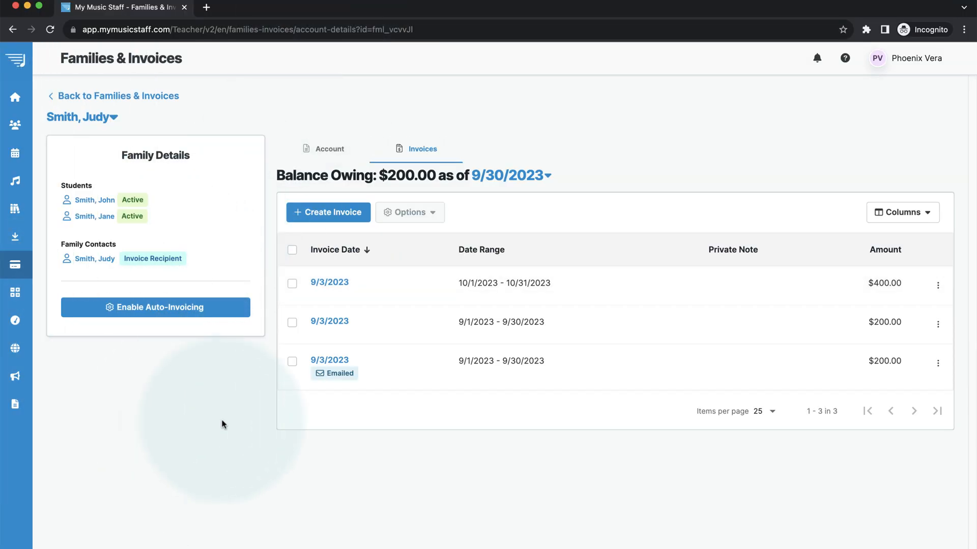
Go to Business Settings' Email & SMS page and browse the system email templates.
{"action": "left_click", "coordinate": [911, 58]}
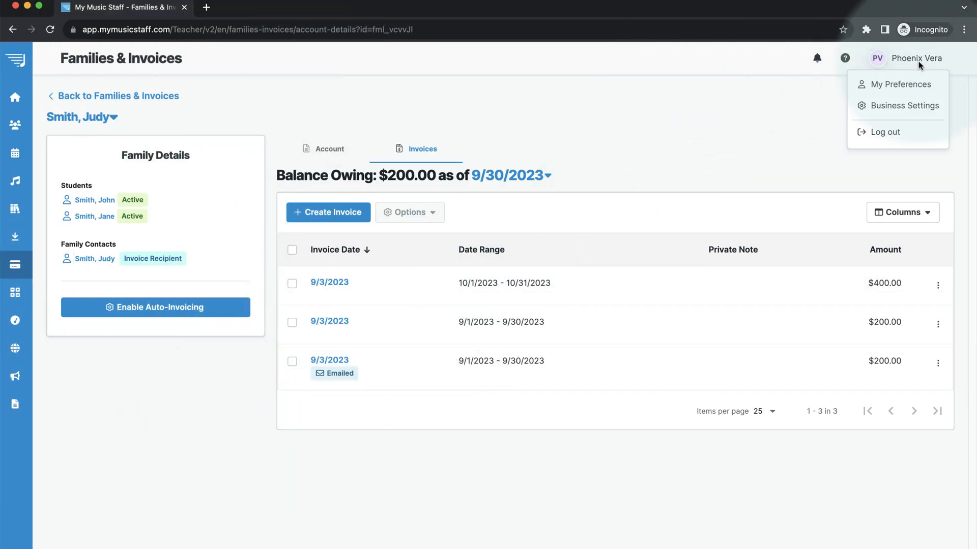
{"action": "left_click", "coordinate": [896, 107]}
{"action": "left_click", "coordinate": [712, 108]}
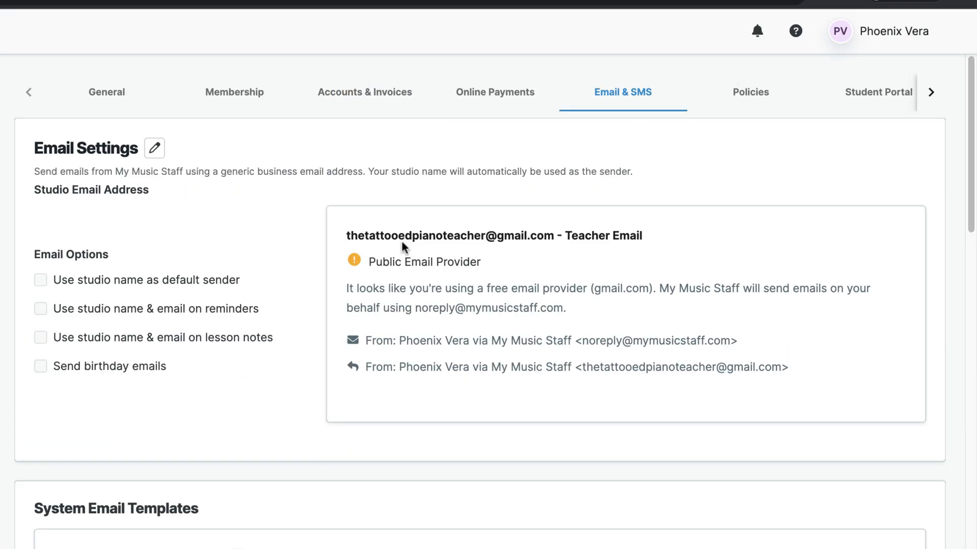
{"action": "scroll", "coordinate": [310, 230], "scroll_direction": "down", "scroll_amount": 2}
{"action": "scroll", "coordinate": [311, 204], "scroll_direction": "down", "scroll_amount": 10}
{"action": "scroll", "coordinate": [311, 205], "scroll_direction": "up", "scroll_amount": 5}
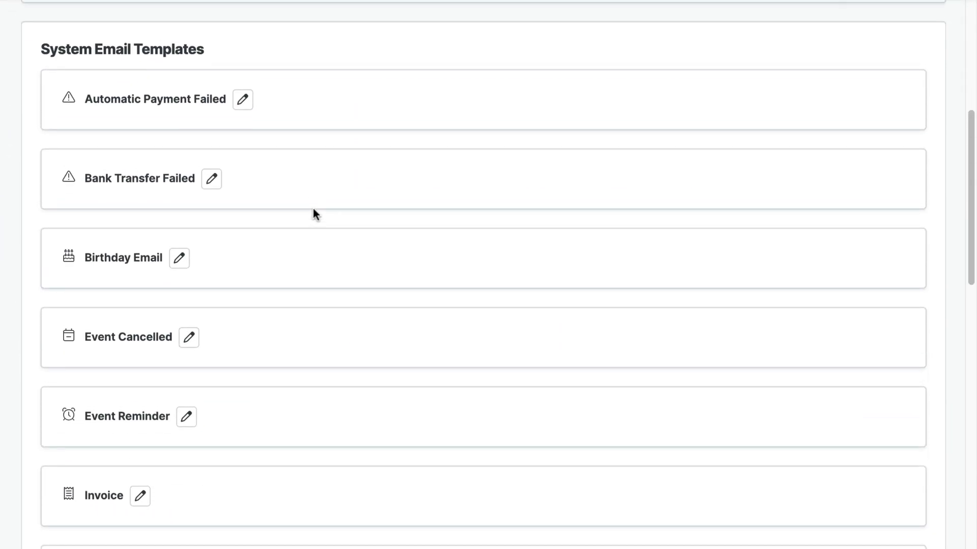
{"action": "scroll", "coordinate": [313, 199], "scroll_direction": "down", "scroll_amount": 2}
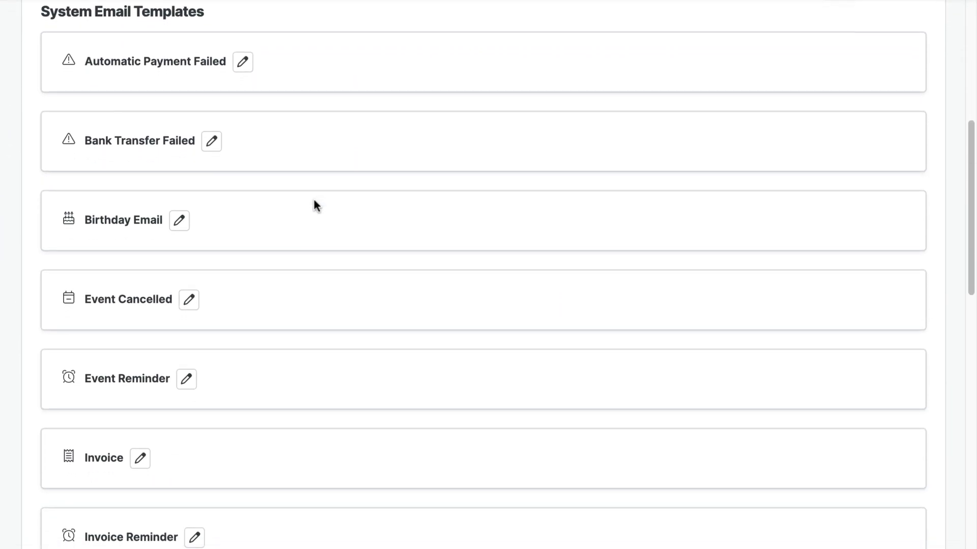
{"action": "scroll", "coordinate": [199, 20], "scroll_direction": "up", "scroll_amount": 1}
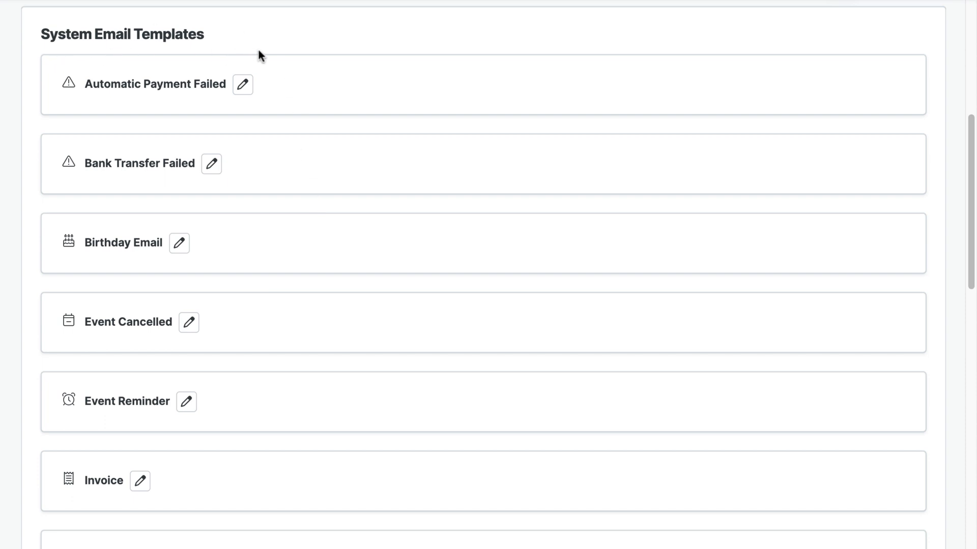
Look over the Automatic Payment Failed and Birthday Email templates without changing them.
{"action": "left_click", "coordinate": [243, 85]}
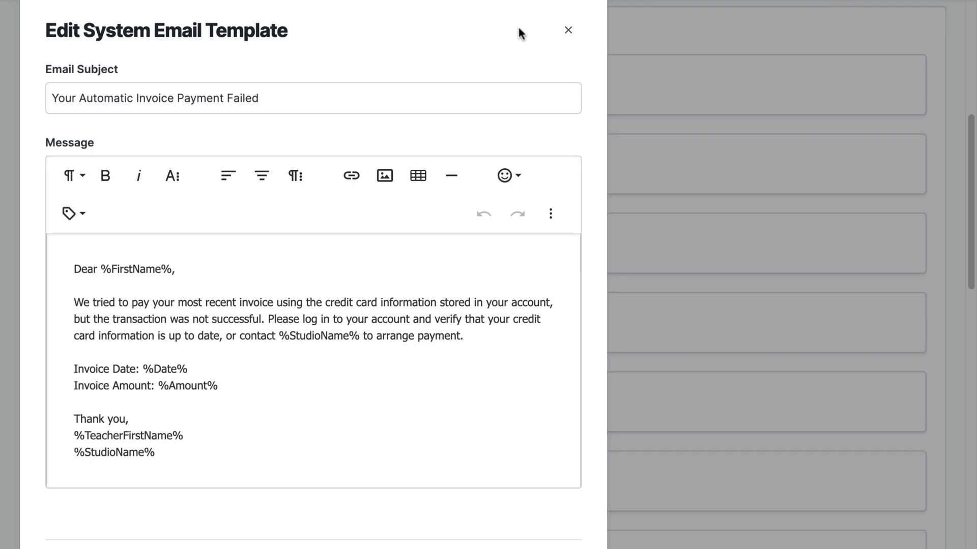
{"action": "left_click", "coordinate": [568, 30]}
{"action": "left_click", "coordinate": [181, 248]}
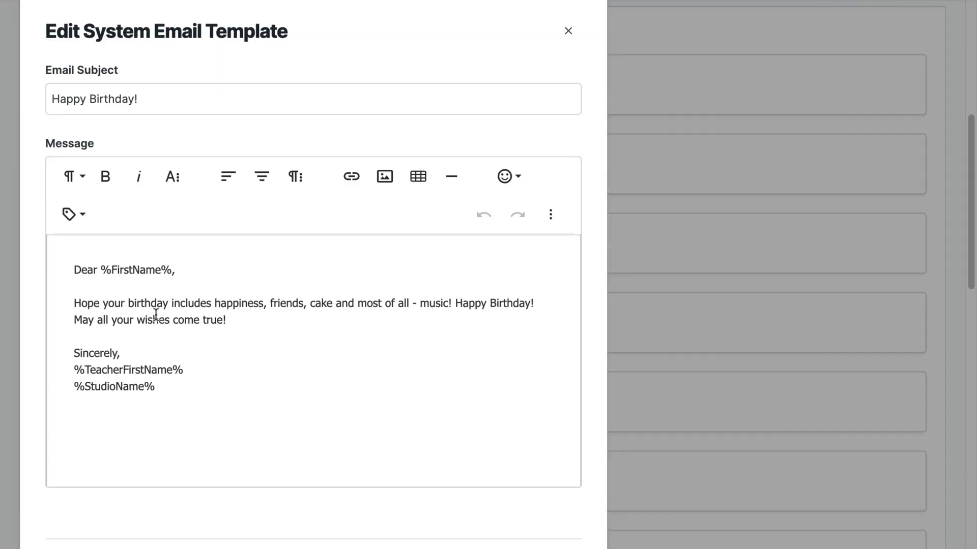
{"action": "left_click", "coordinate": [567, 32]}
{"action": "scroll", "coordinate": [401, 410], "scroll_direction": "down", "scroll_amount": 8}
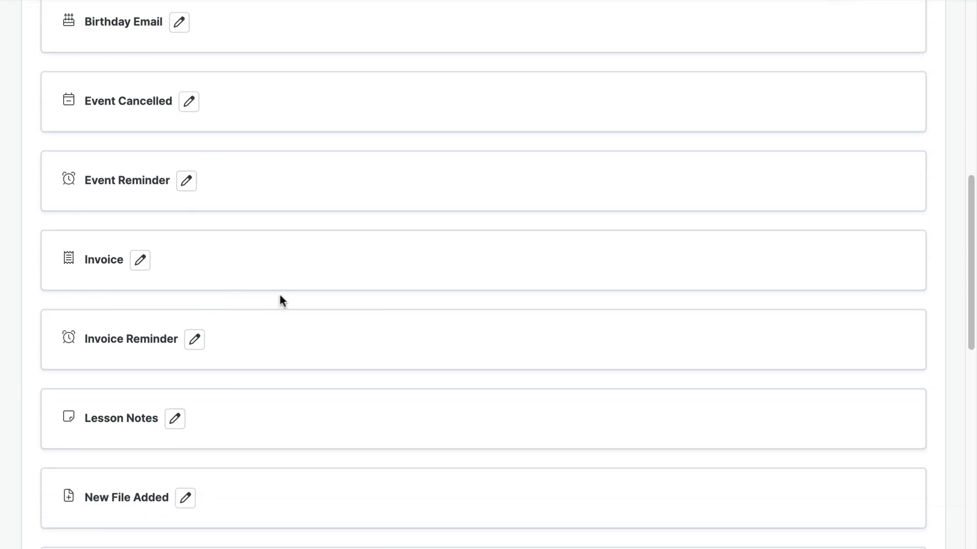
Review the Invoice email template's subject and message, closing it unchanged.
{"action": "left_click", "coordinate": [141, 102]}
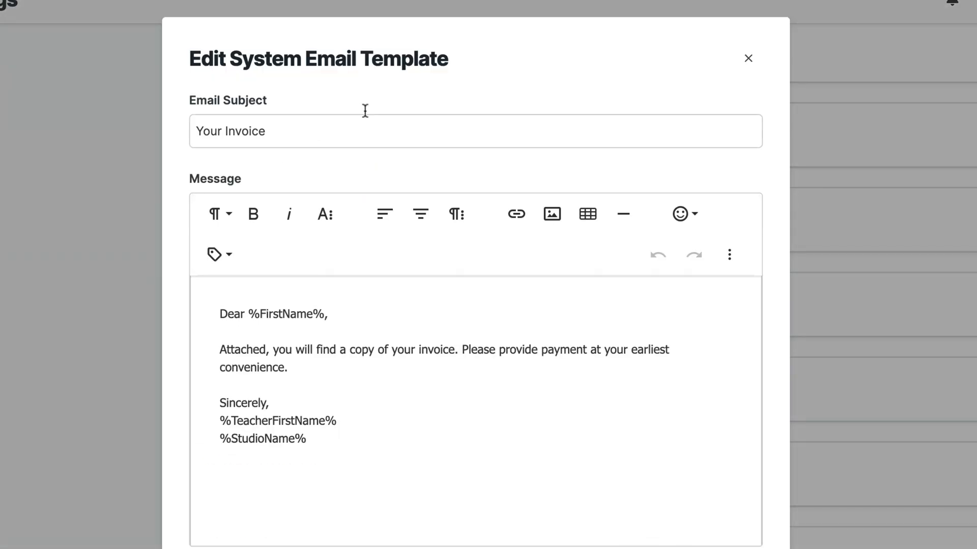
{"action": "left_click_drag", "start_coordinate": [267, 132], "coordinate": [234, 131]}
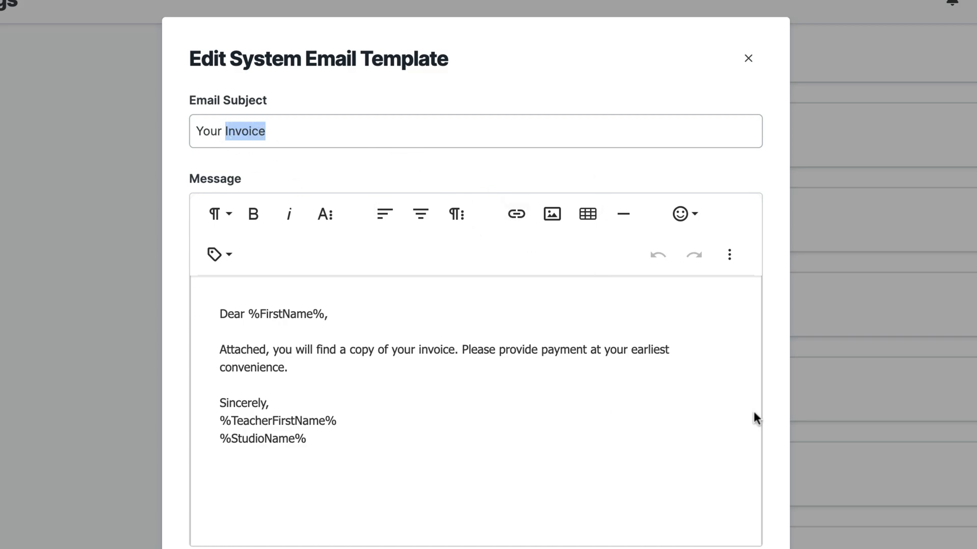
{"action": "left_click", "coordinate": [708, 353]}
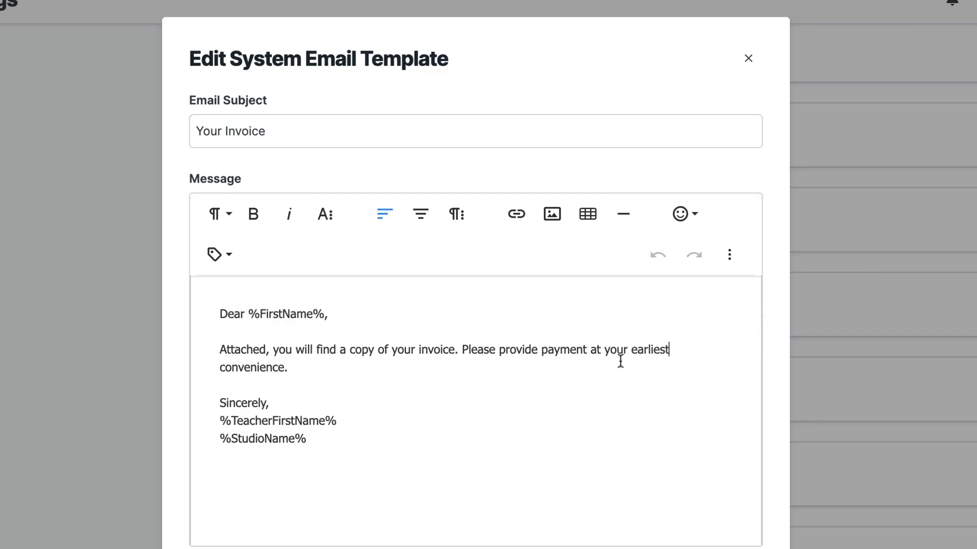
{"action": "left_click_drag", "start_coordinate": [631, 350], "coordinate": [654, 364]}
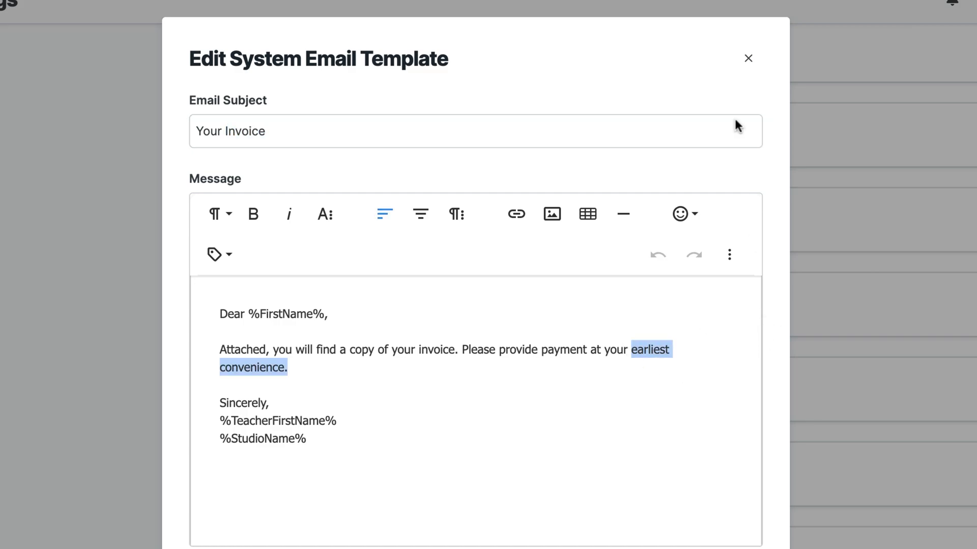
{"action": "left_click", "coordinate": [748, 58]}
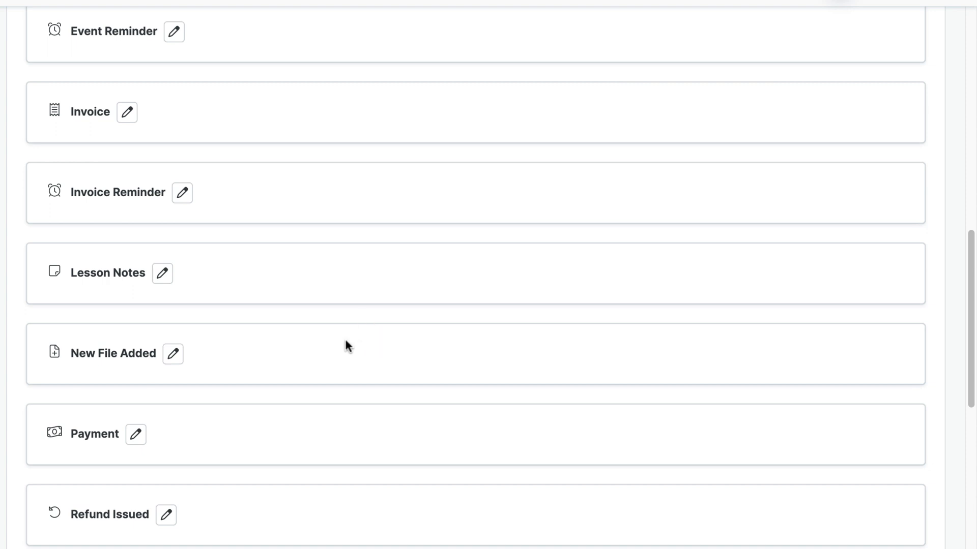
{"action": "scroll", "coordinate": [356, 340], "scroll_direction": "down", "scroll_amount": 10}
{"action": "scroll", "coordinate": [377, 343], "scroll_direction": "down", "scroll_amount": 8}
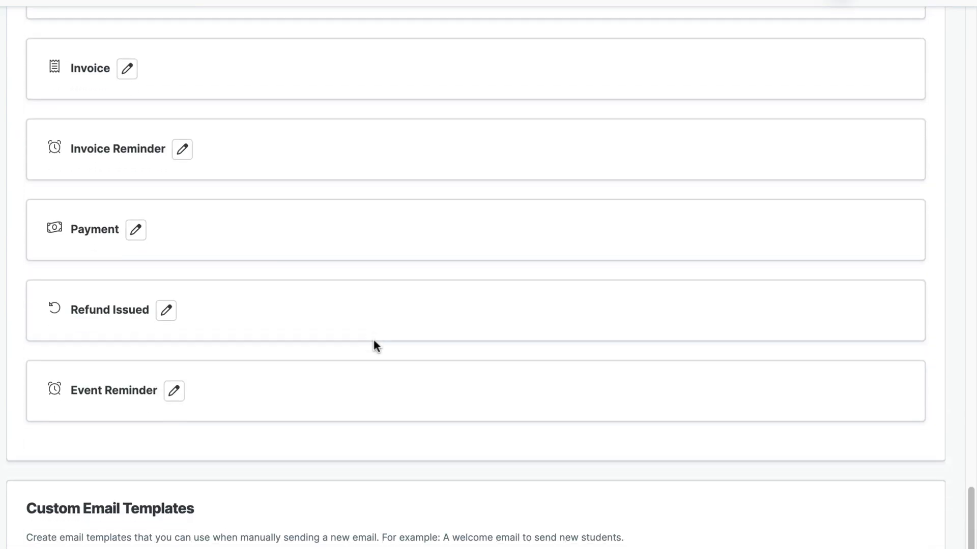
{"action": "scroll", "coordinate": [374, 341], "scroll_direction": "down", "scroll_amount": 1}
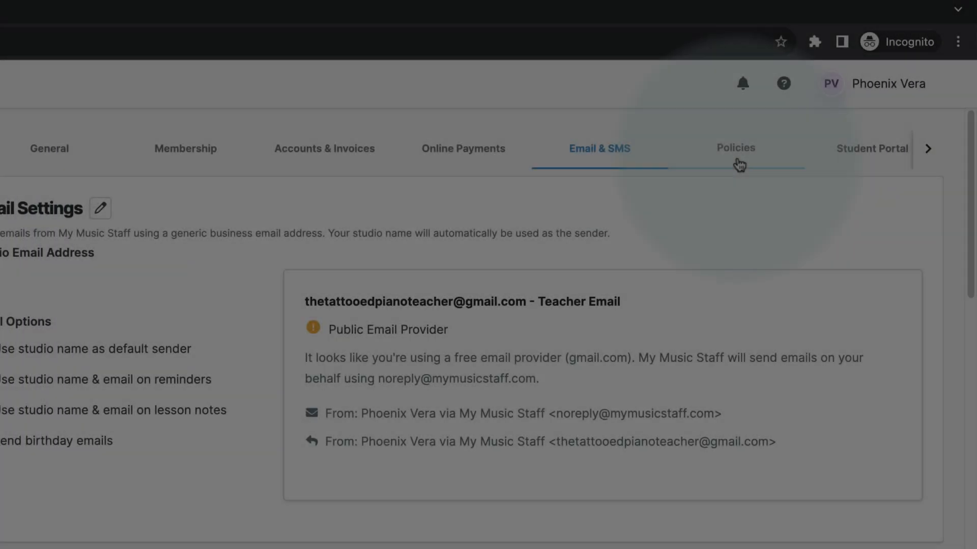
Edit the Cancellation Policy and change the notice window from 24 to 48 hours.
{"action": "left_click", "coordinate": [735, 155]}
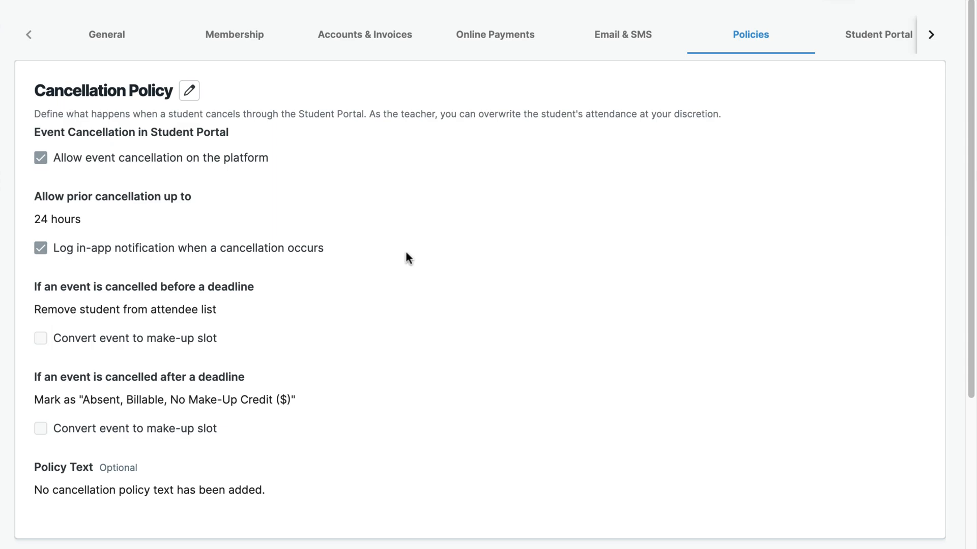
{"action": "scroll", "coordinate": [406, 255], "scroll_direction": "down", "scroll_amount": 3}
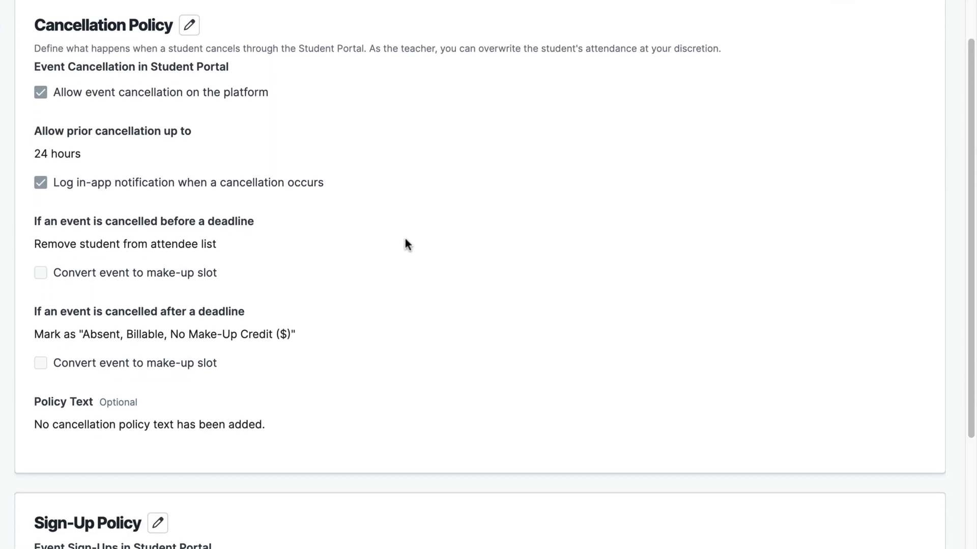
{"action": "left_click", "coordinate": [189, 25]}
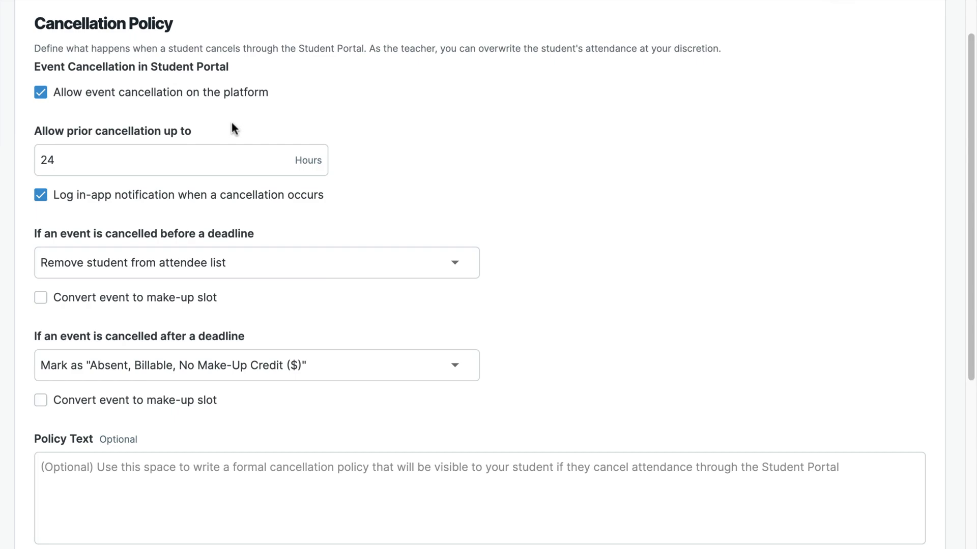
{"action": "left_click_drag", "start_coordinate": [65, 160], "coordinate": [34, 159]}
{"action": "type", "text": "48"}
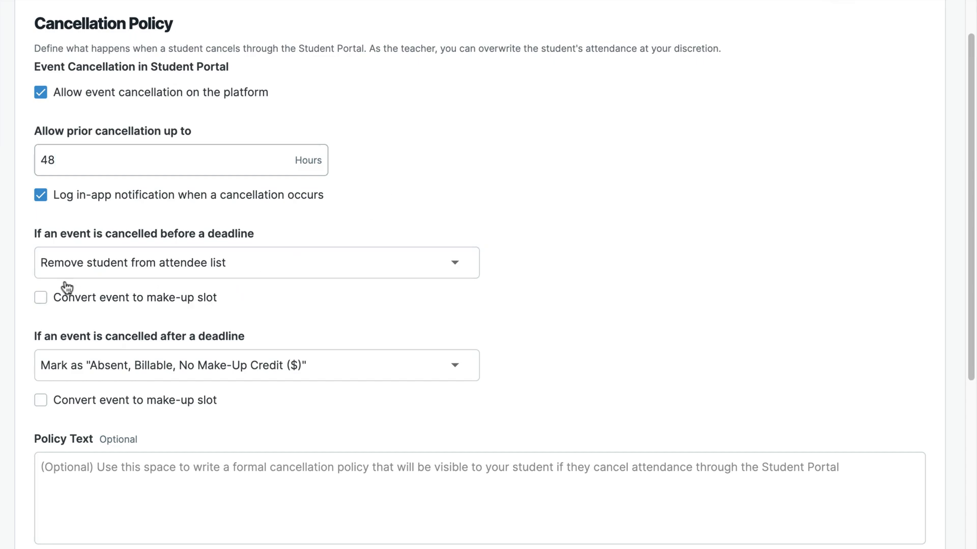
Mark cancellations made before the deadline as "Absent, Notice Given".
{"action": "scroll", "coordinate": [338, 297], "scroll_direction": "down", "scroll_amount": 1}
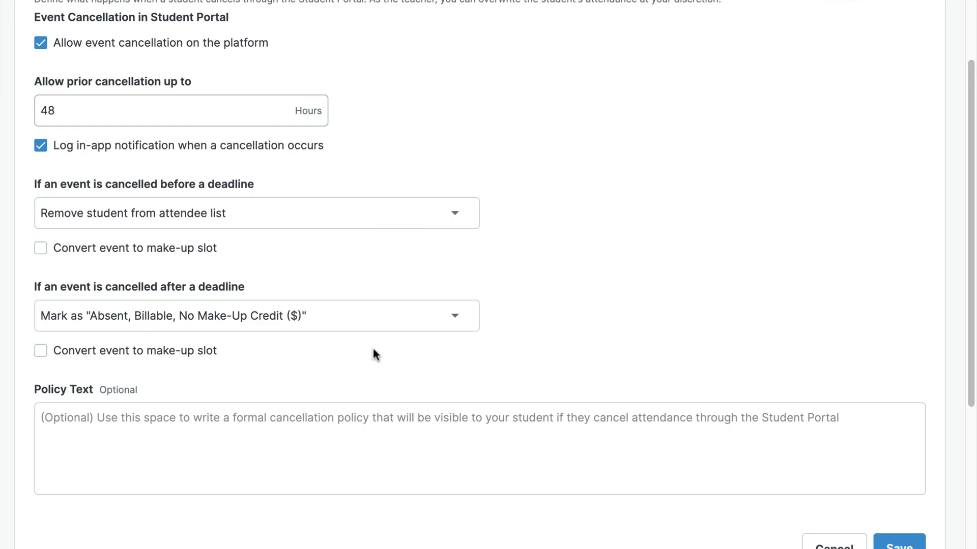
{"action": "scroll", "coordinate": [332, 350], "scroll_direction": "up", "scroll_amount": 2}
{"action": "scroll", "coordinate": [341, 356], "scroll_direction": "down", "scroll_amount": 4}
{"action": "scroll", "coordinate": [348, 361], "scroll_direction": "up", "scroll_amount": 1}
{"action": "scroll", "coordinate": [348, 360], "scroll_direction": "up", "scroll_amount": 3}
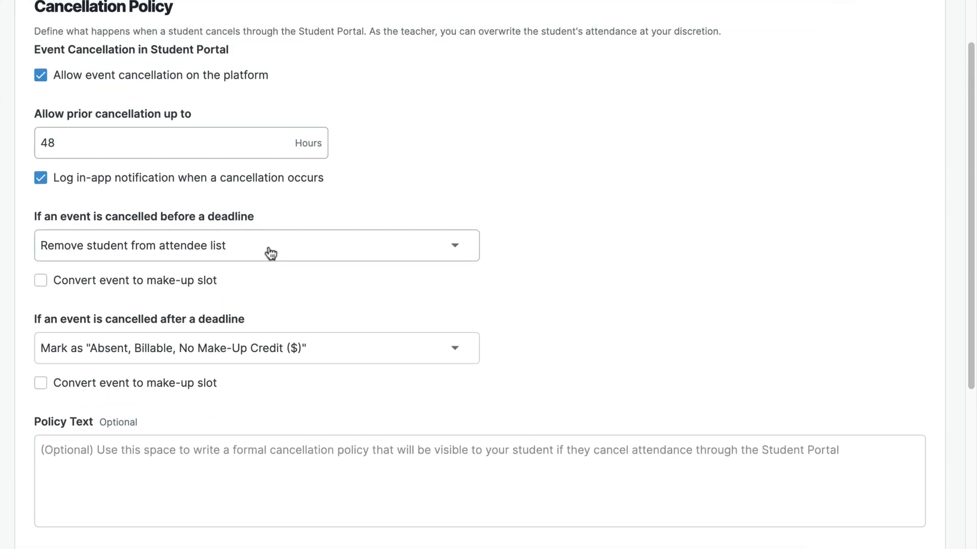
{"action": "left_click", "coordinate": [235, 248]}
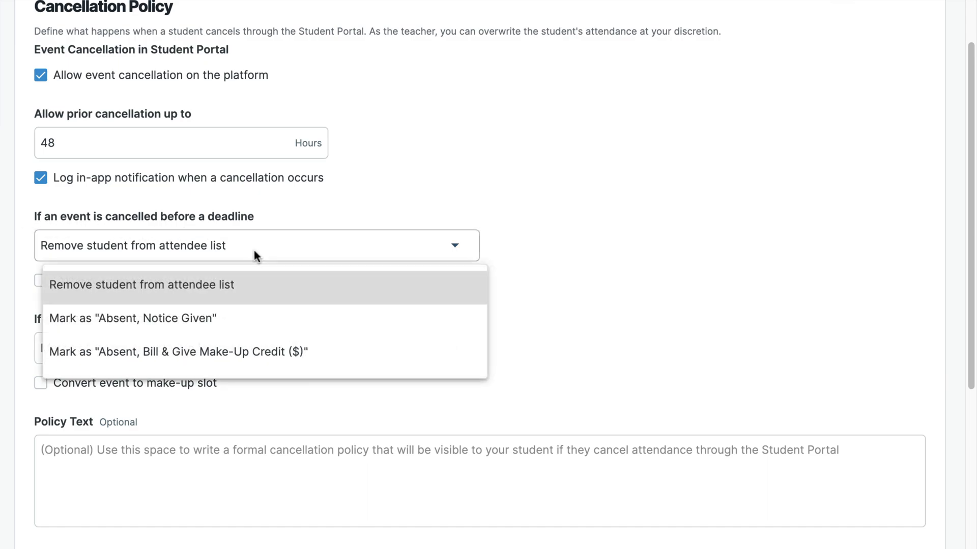
{"action": "left_click", "coordinate": [145, 321]}
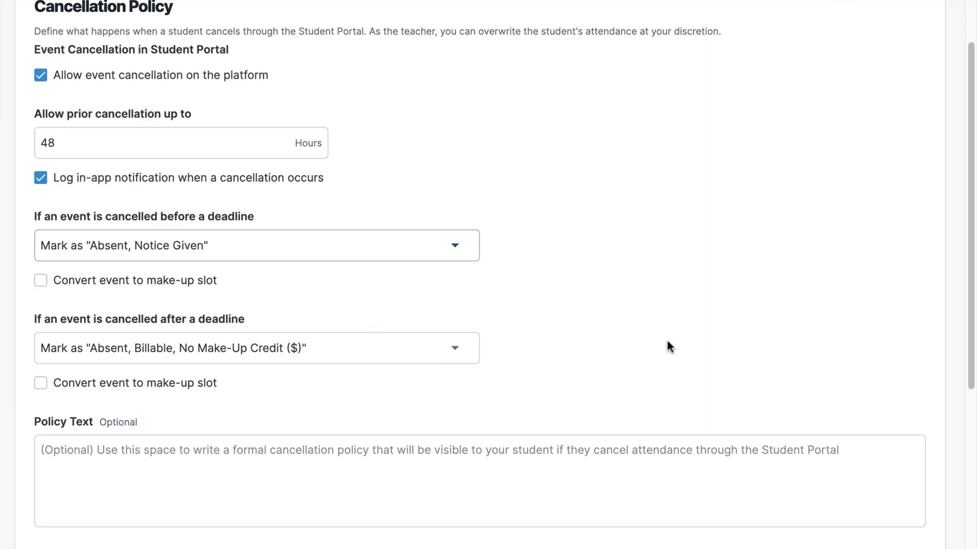
{"action": "left_click", "coordinate": [405, 459]}
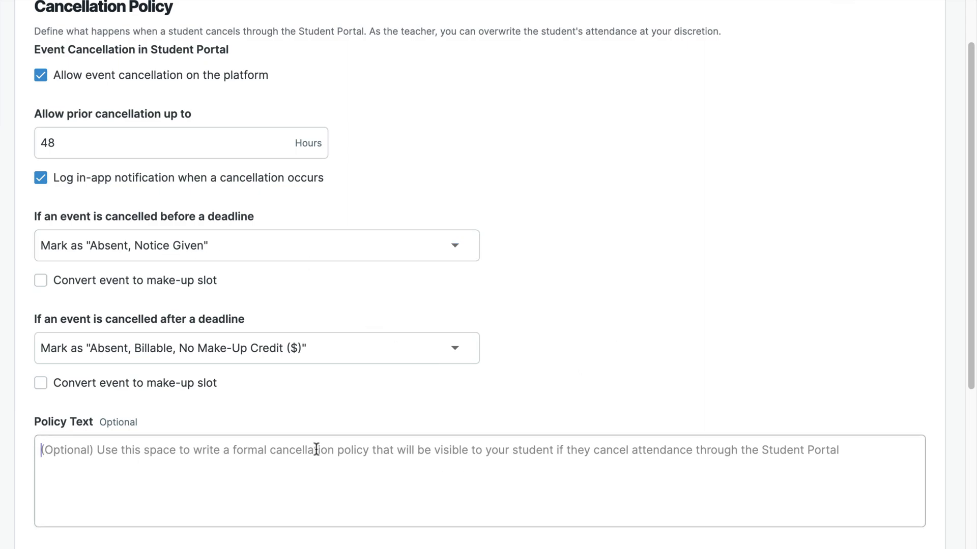
Enter 'Students are welcome to cancel a lesson 48 hours in advance…' as the policy text and save.
{"action": "type", "text": "Students are als"}
{"action": "key", "text": "BackSpace"}
{"action": "key", "text": "BackSpace"}
{"action": "key", "text": "BackSpace"}
{"action": "type", "text": "welcome to cancel a lesson 48 hours in advance of the lesson start time"}
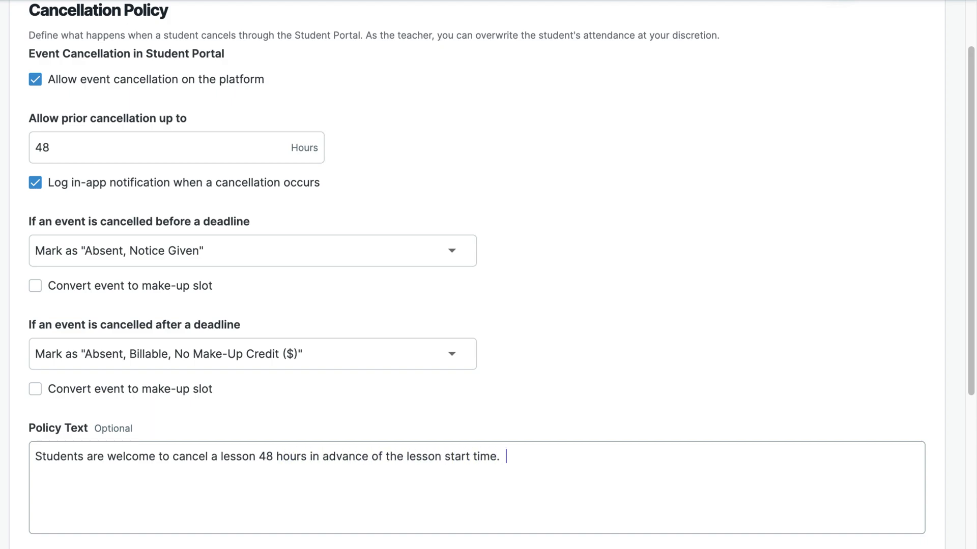
{"action": "type", "text": ".  If a student needs to cancel within 48 hou"}
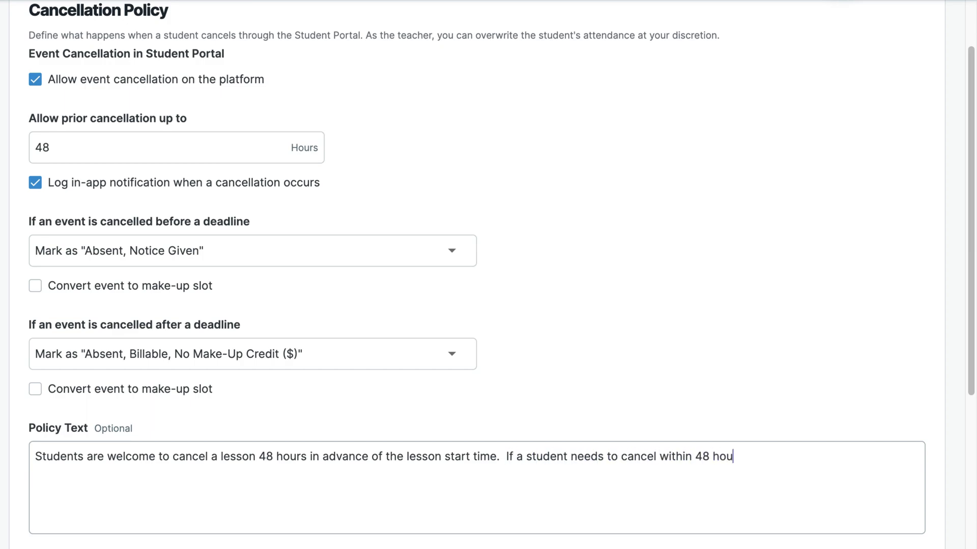
{"action": "type", "text": "rs of their lesson, the lesson will still be billed."}
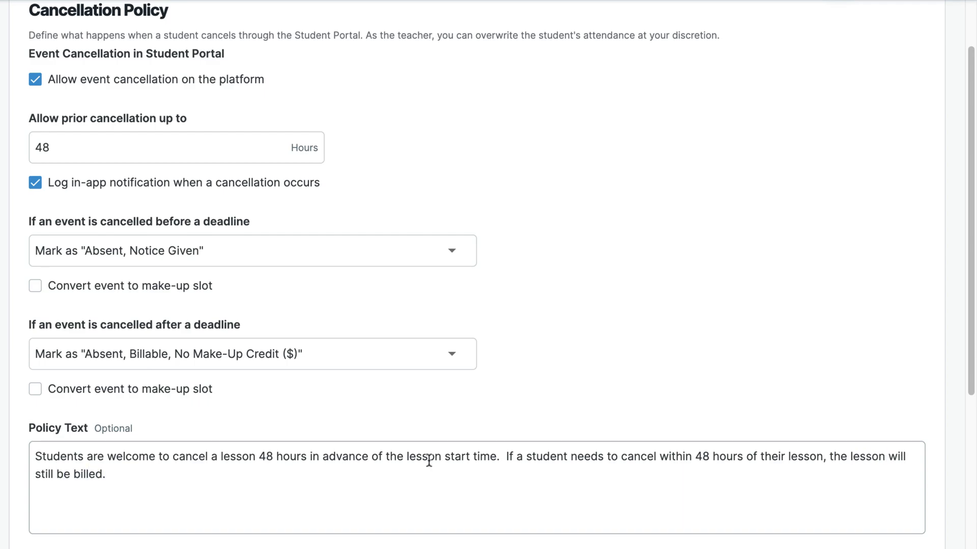
{"action": "scroll", "coordinate": [878, 95], "scroll_direction": "down", "scroll_amount": 10}
{"action": "left_click", "coordinate": [879, 94]}
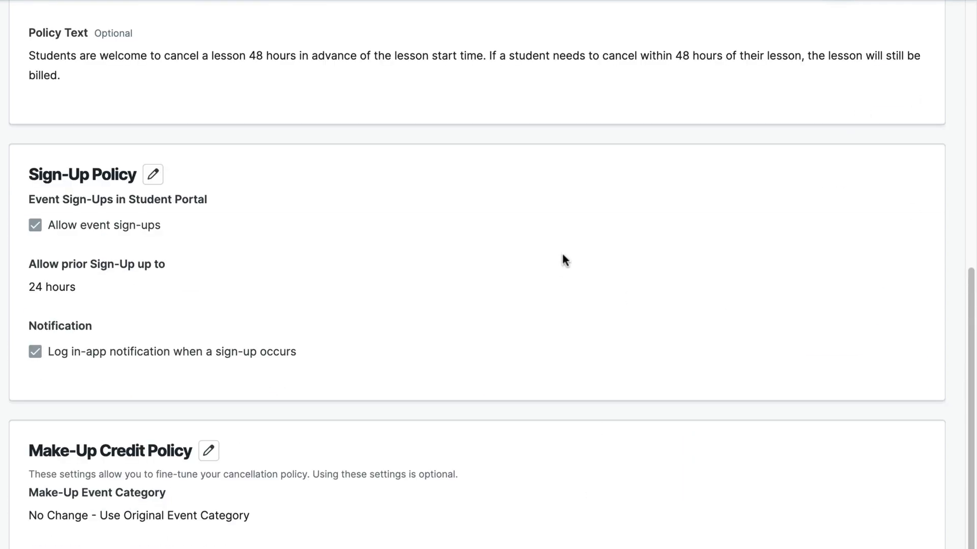
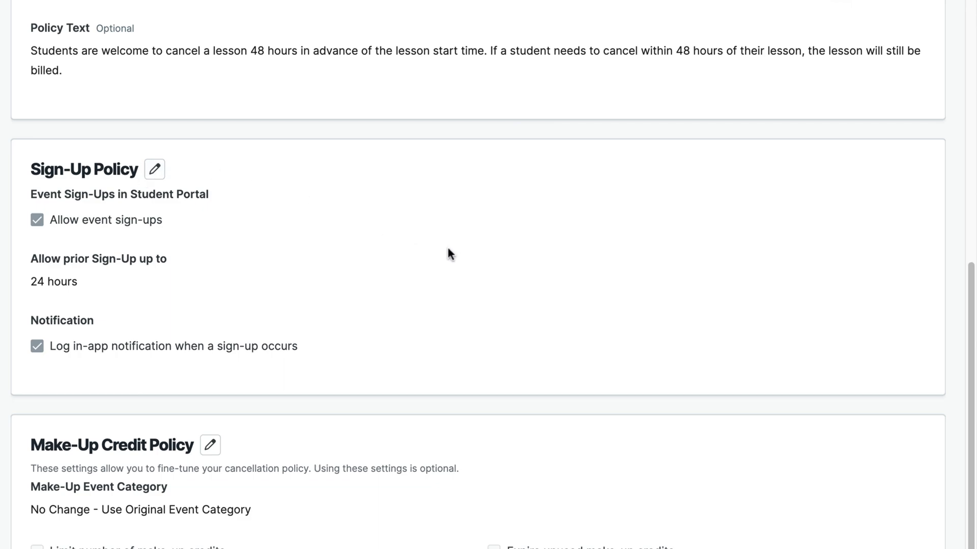
Edit the Make-Up Credit Policy and limit make-up credits to a maximum of 2.
{"action": "left_click", "coordinate": [210, 445]}
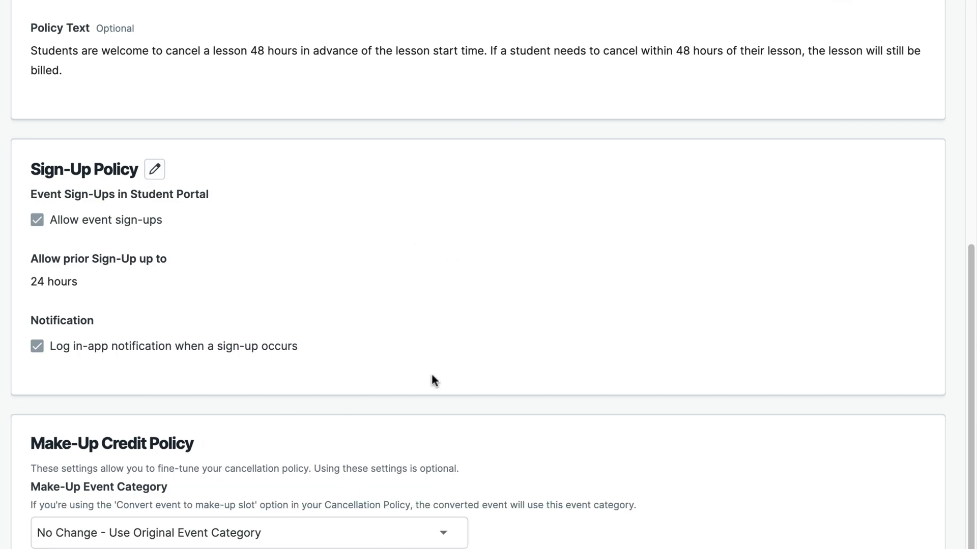
{"action": "scroll", "coordinate": [433, 376], "scroll_direction": "down", "scroll_amount": 2}
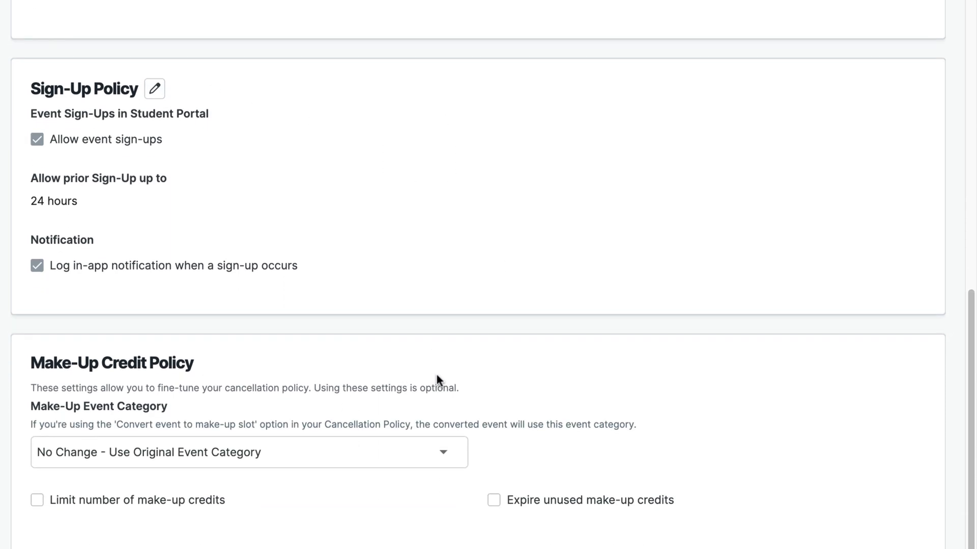
{"action": "left_click", "coordinate": [445, 458]}
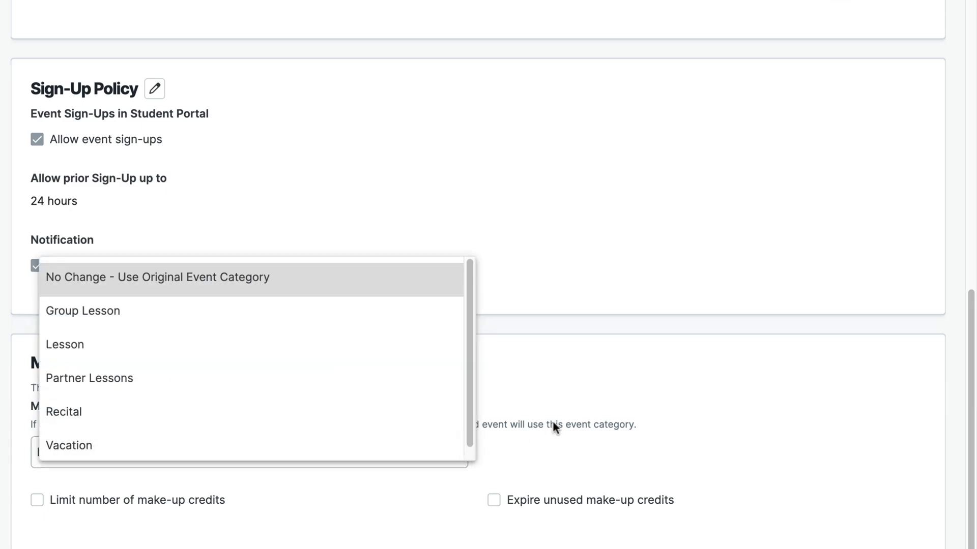
{"action": "left_click", "coordinate": [568, 320]}
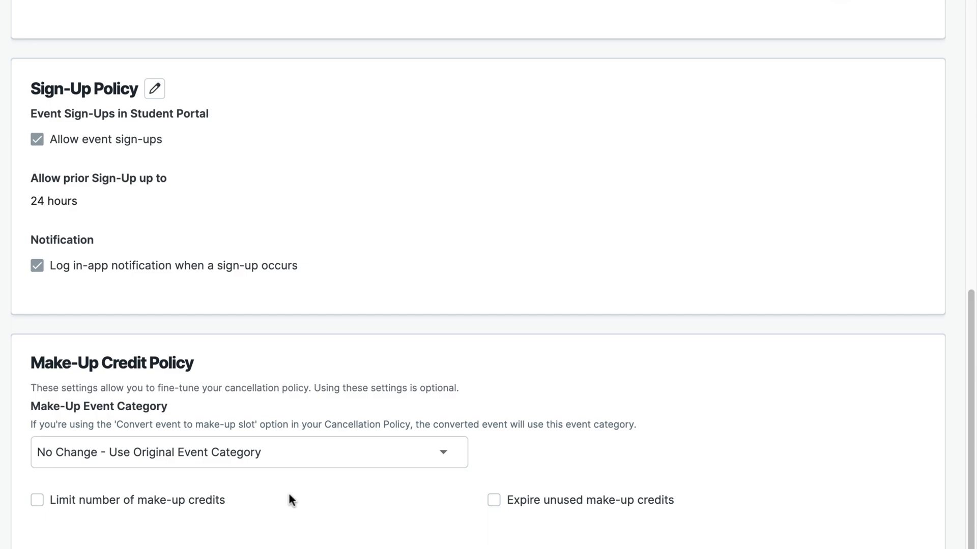
{"action": "left_click", "coordinate": [273, 458]}
{"action": "left_click", "coordinate": [320, 531]}
{"action": "left_click", "coordinate": [38, 503]}
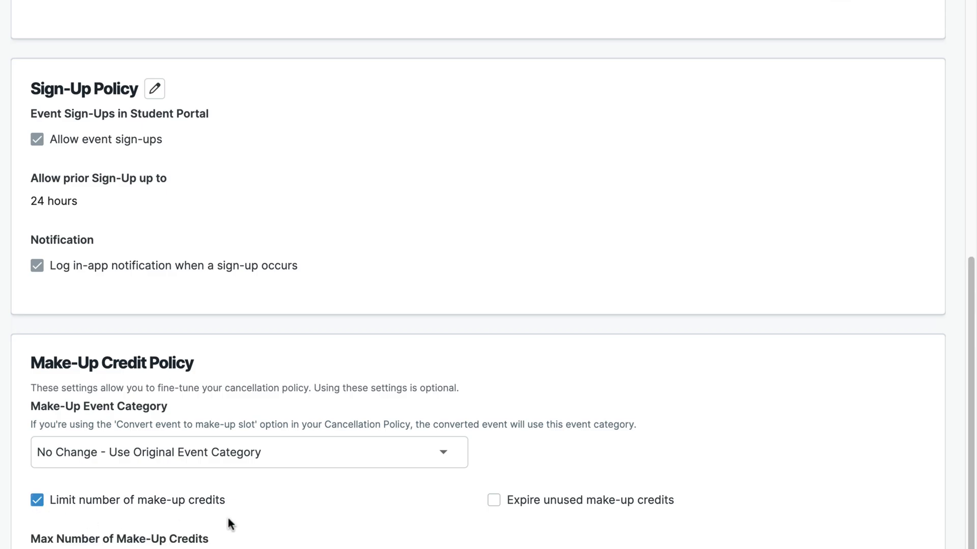
{"action": "scroll", "coordinate": [330, 513], "scroll_direction": "down", "scroll_amount": 3}
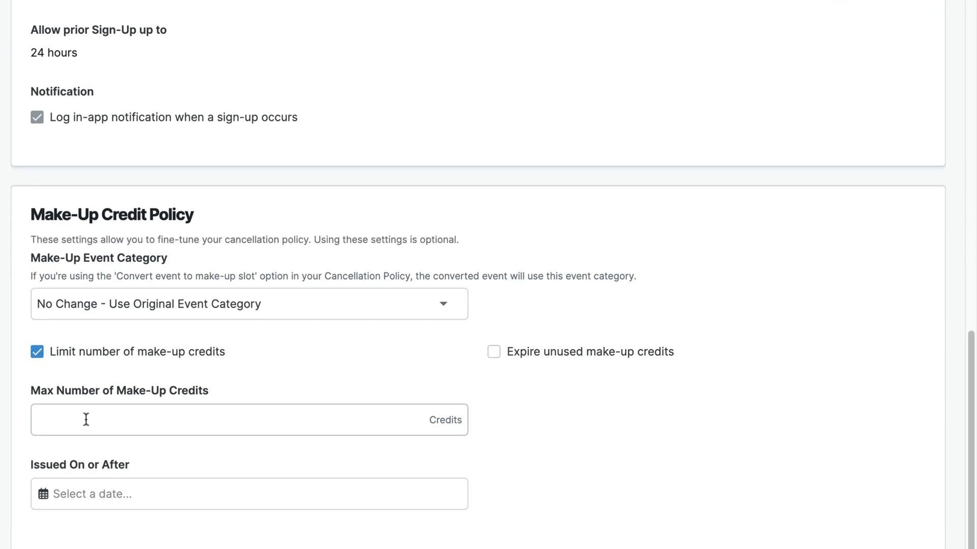
{"action": "left_click", "coordinate": [86, 420]}
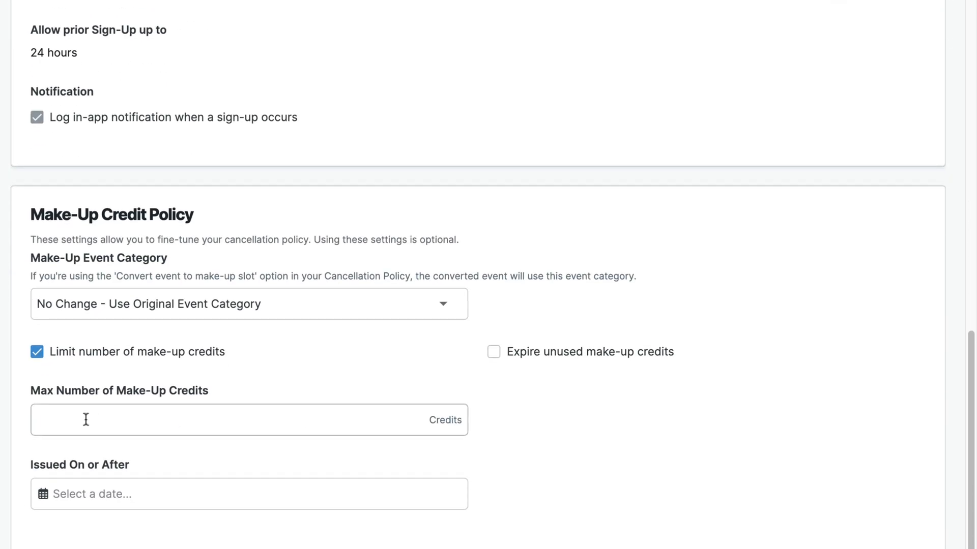
{"action": "type", "text": "2"}
Apply the limit to credits issued on or after 9/5/2023, expire unused credits after 60 days, and save.
{"action": "left_click", "coordinate": [43, 494]}
{"action": "left_click", "coordinate": [85, 547]}
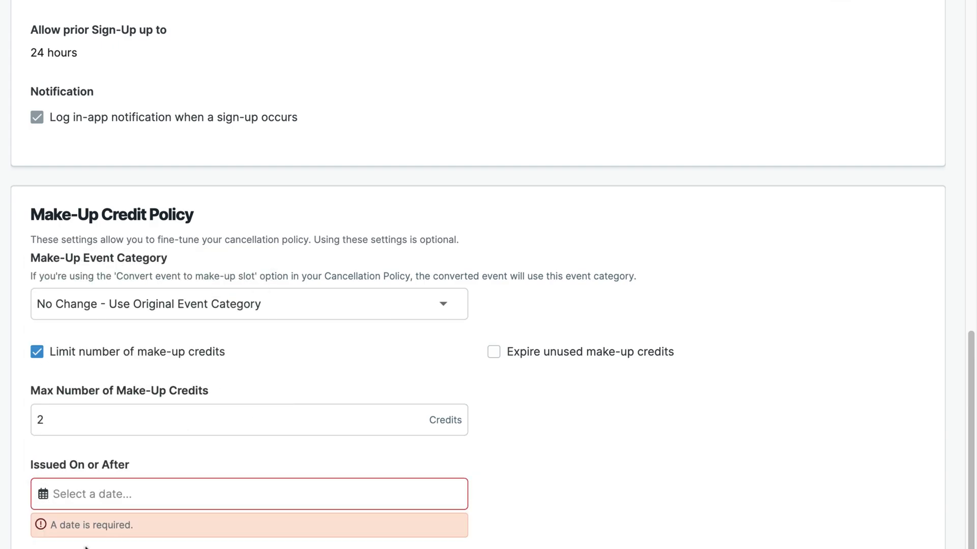
{"action": "left_click", "coordinate": [44, 495]}
{"action": "left_click", "coordinate": [115, 358]}
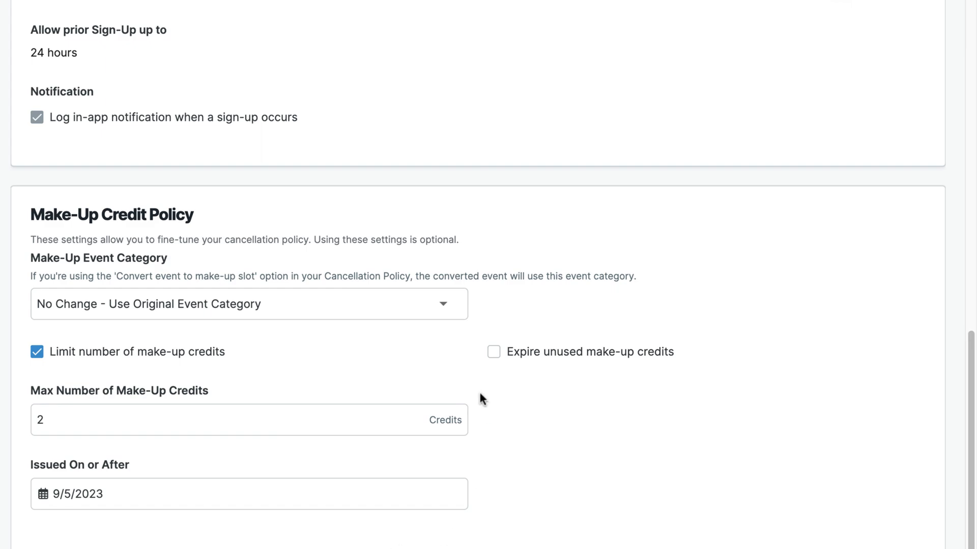
{"action": "left_click", "coordinate": [494, 352]}
{"action": "left_click", "coordinate": [593, 420]}
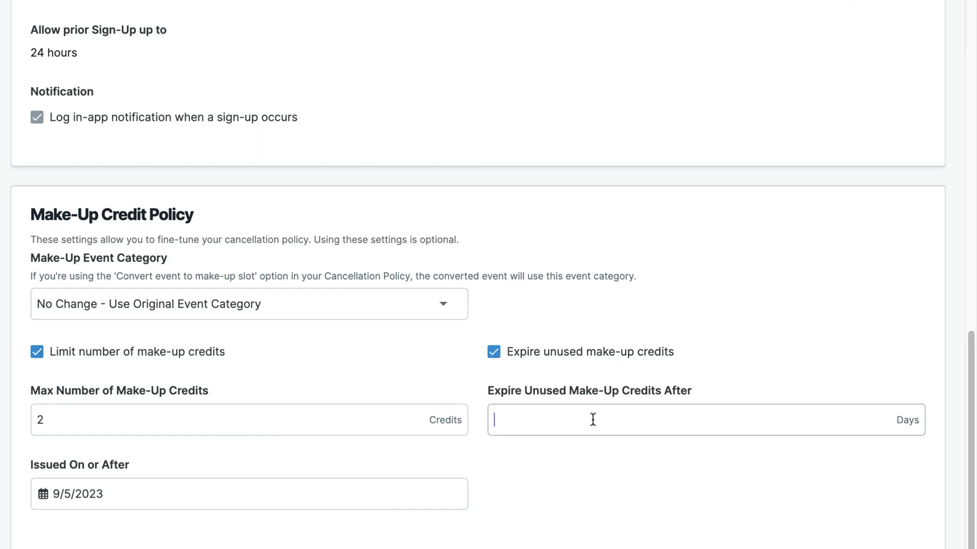
{"action": "type", "text": "60"}
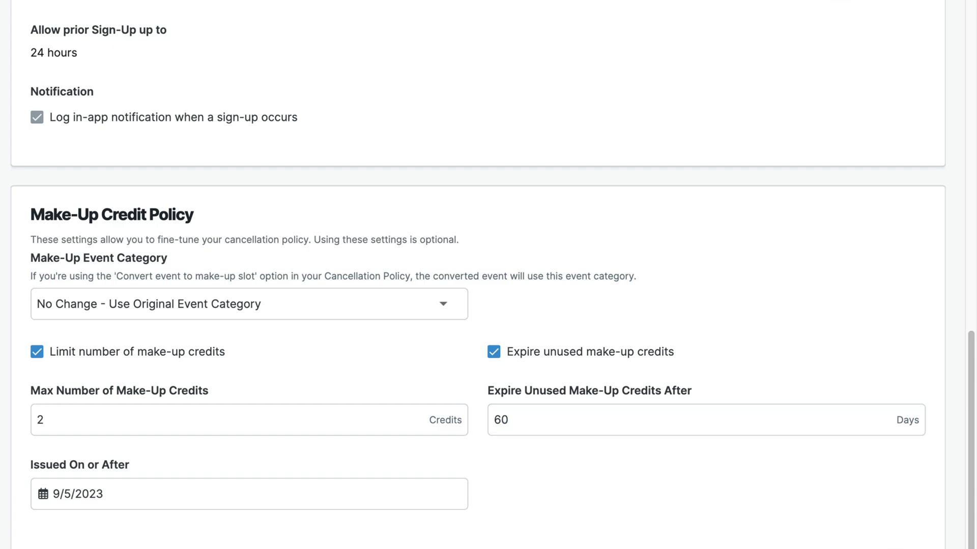
{"action": "key", "text": "Return"}
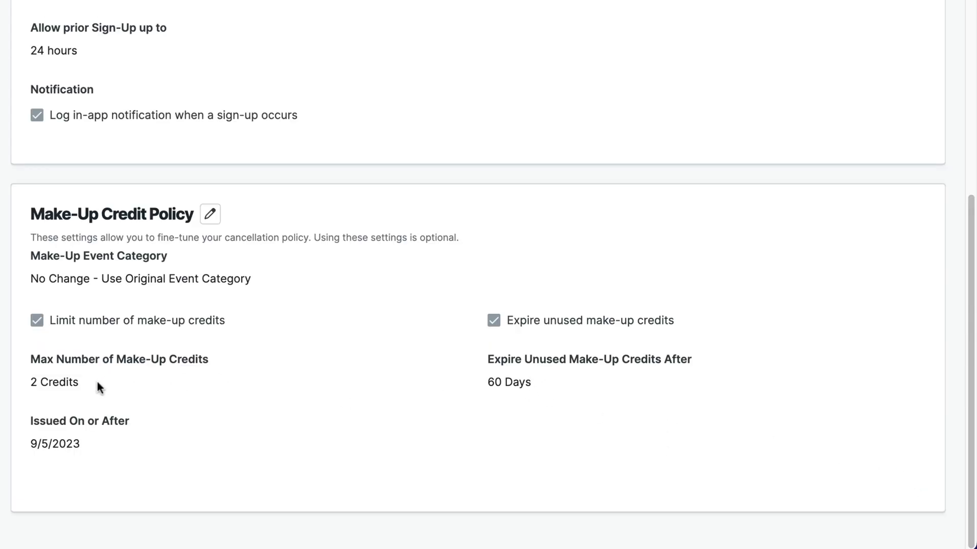
{"action": "scroll", "coordinate": [470, 387], "scroll_direction": "up", "scroll_amount": 10}
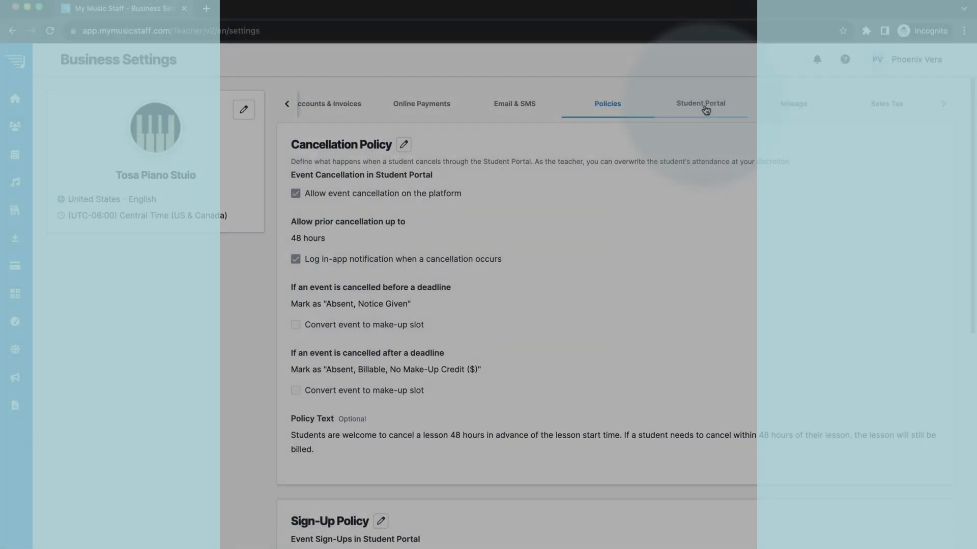
Let parents and students edit their contact info, and make the Student Portal open on the Calendar page.
{"action": "left_click", "coordinate": [705, 110]}
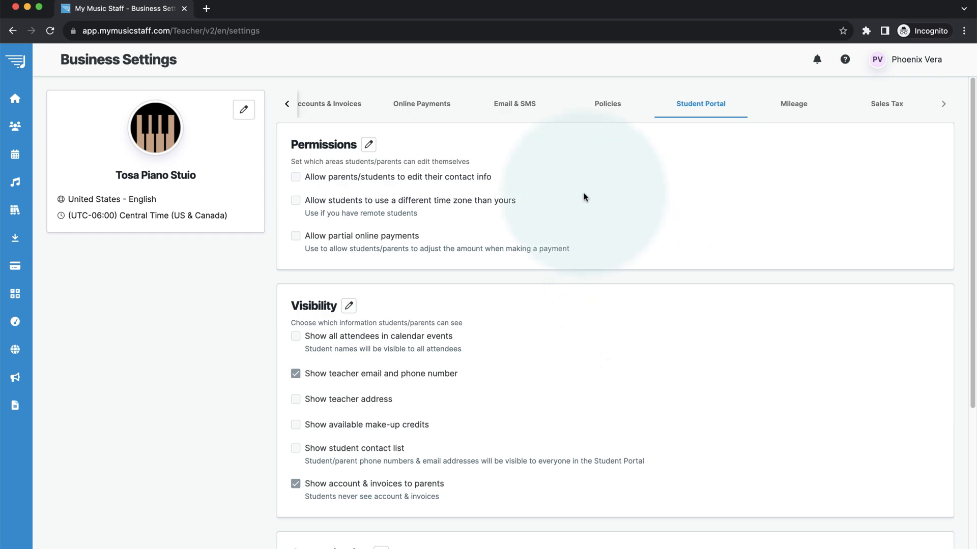
{"action": "left_click", "coordinate": [369, 145]}
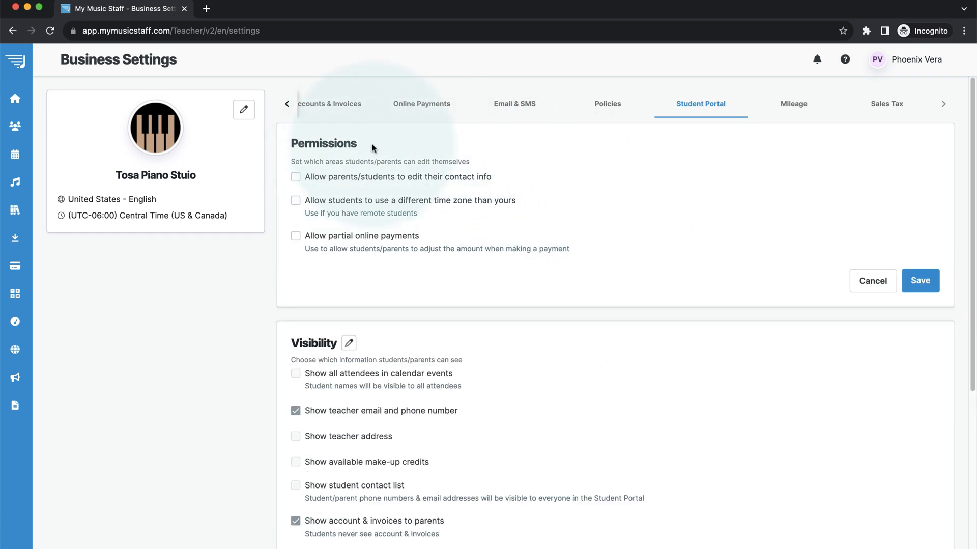
{"action": "left_click", "coordinate": [295, 178]}
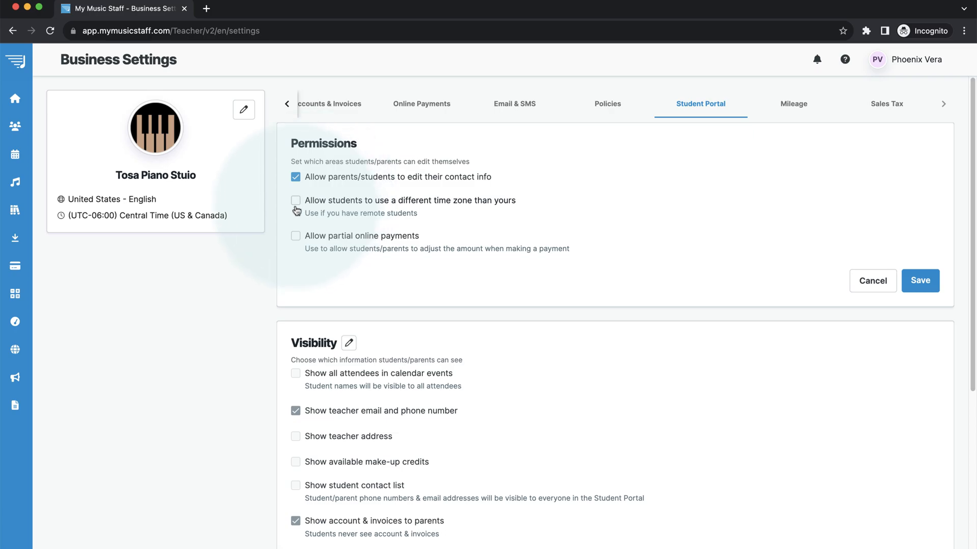
{"action": "scroll", "coordinate": [297, 250], "scroll_direction": "down", "scroll_amount": 5}
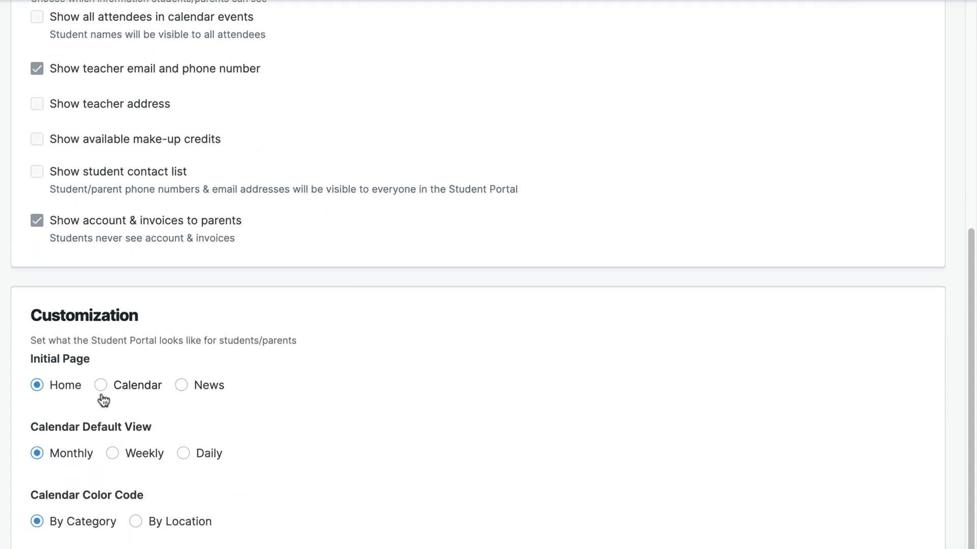
{"action": "left_click", "coordinate": [101, 387]}
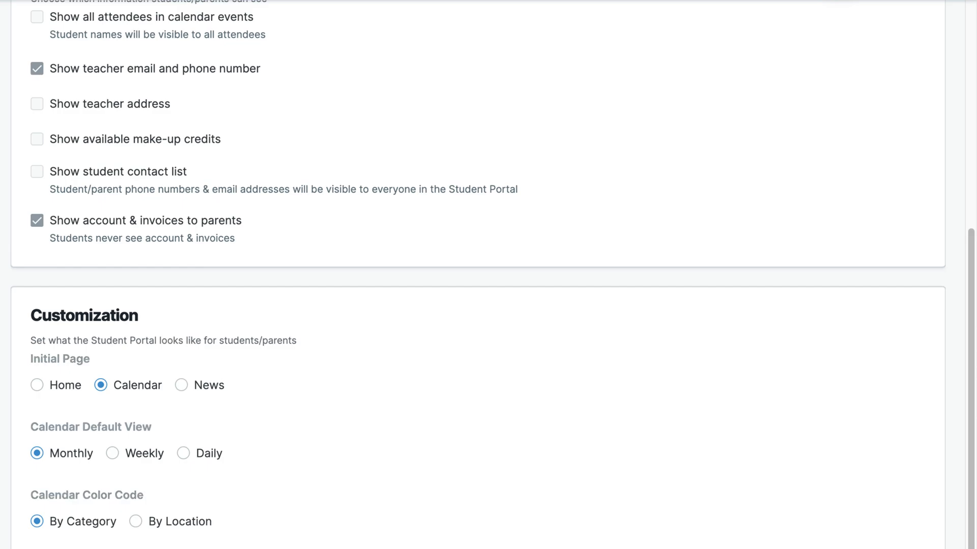
{"action": "scroll", "coordinate": [787, 360], "scroll_direction": "up", "scroll_amount": 7}
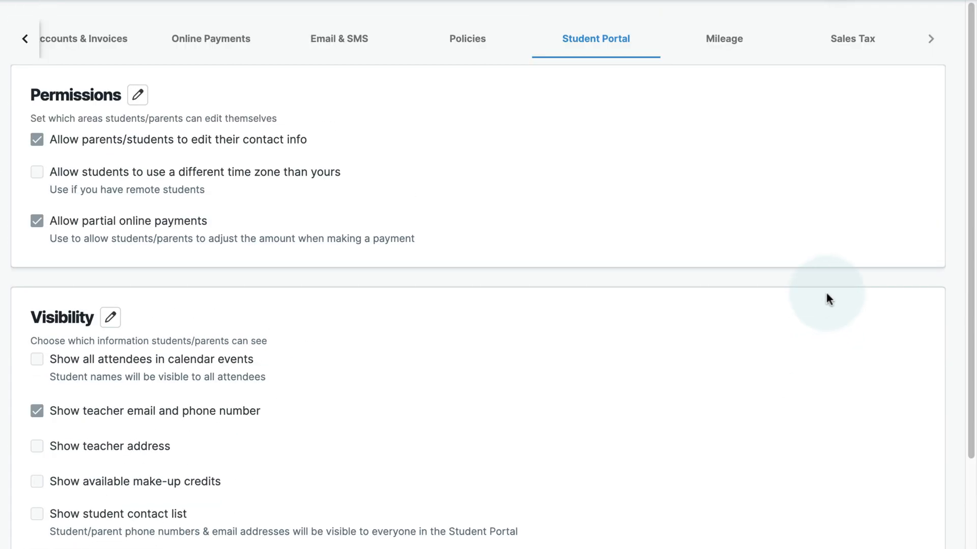
Look through the Mileage and Sales Tax settings, then view the Membership trial plan details.
{"action": "left_click", "coordinate": [730, 48]}
{"action": "key", "text": "Right"}
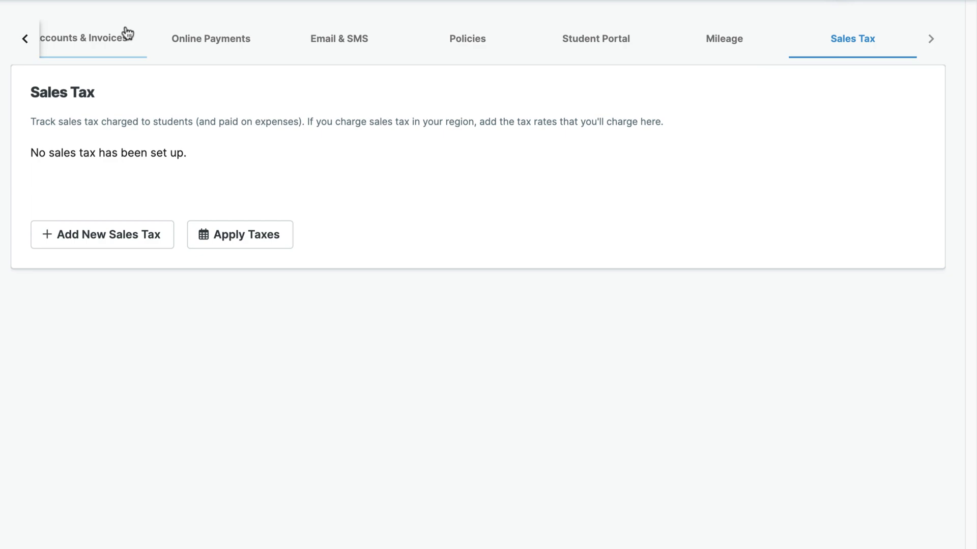
{"action": "left_click", "coordinate": [23, 40]}
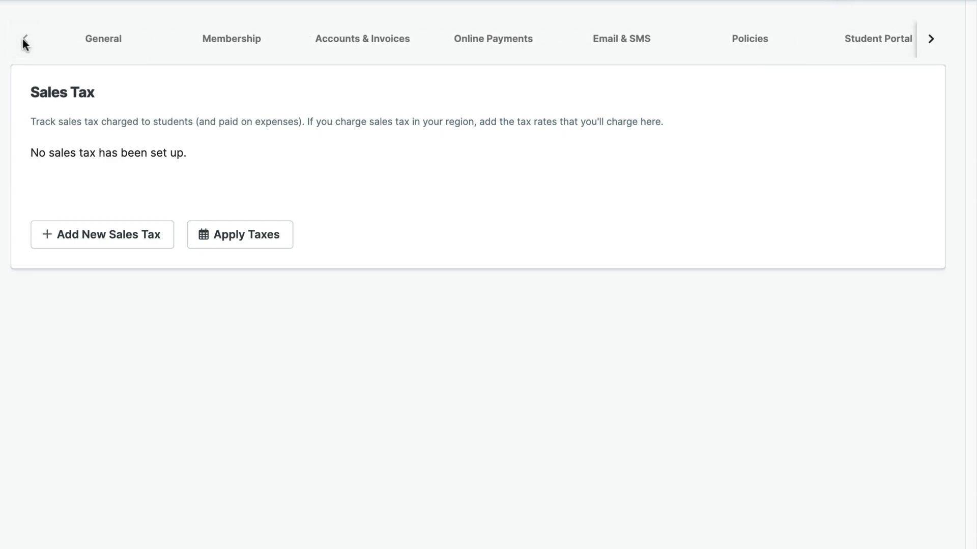
{"action": "left_click", "coordinate": [237, 45]}
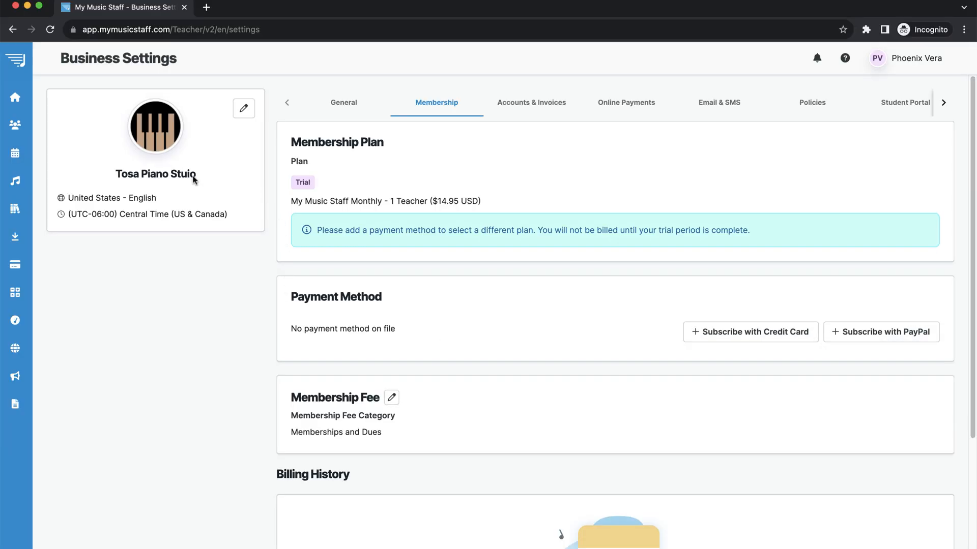
Correct the studio name to 'Tosa Piano Studio' and save the studio profile.
{"action": "left_click", "coordinate": [244, 108]}
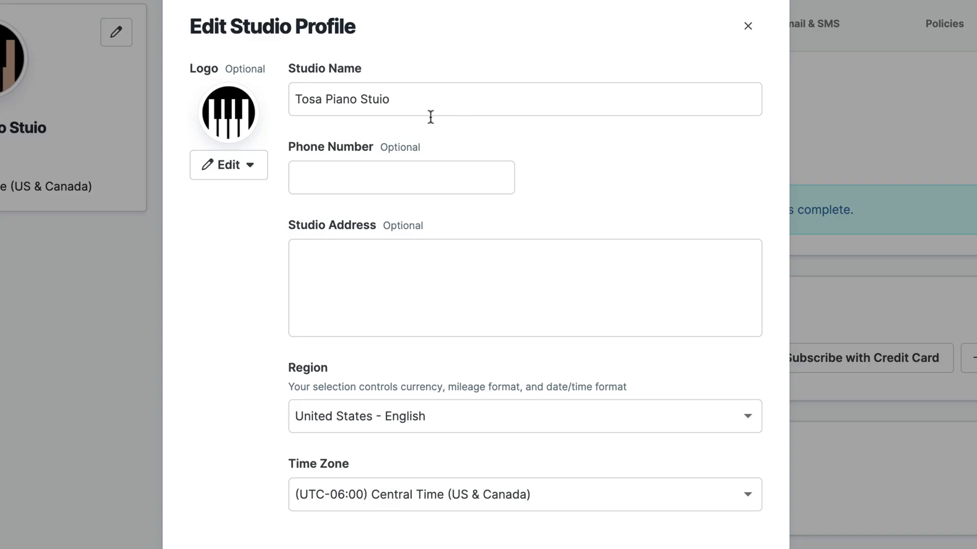
{"action": "left_click", "coordinate": [379, 100]}
{"action": "type", "text": "d"}
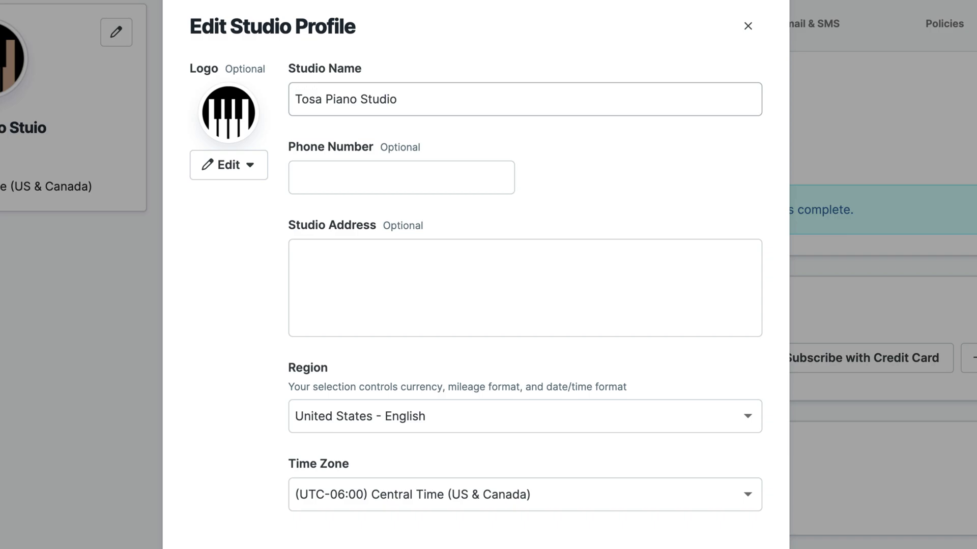
{"action": "left_click", "coordinate": [373, 262]}
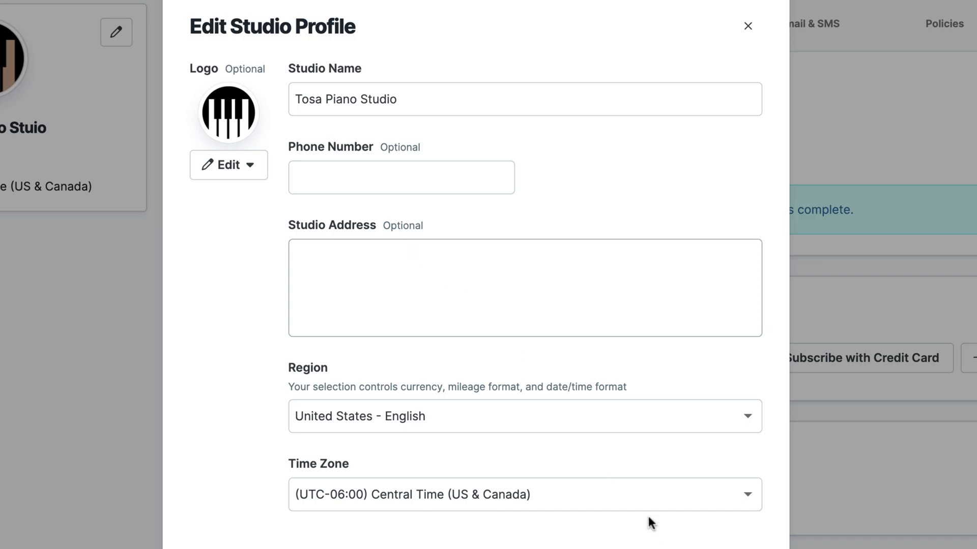
{"action": "left_click", "coordinate": [249, 165]}
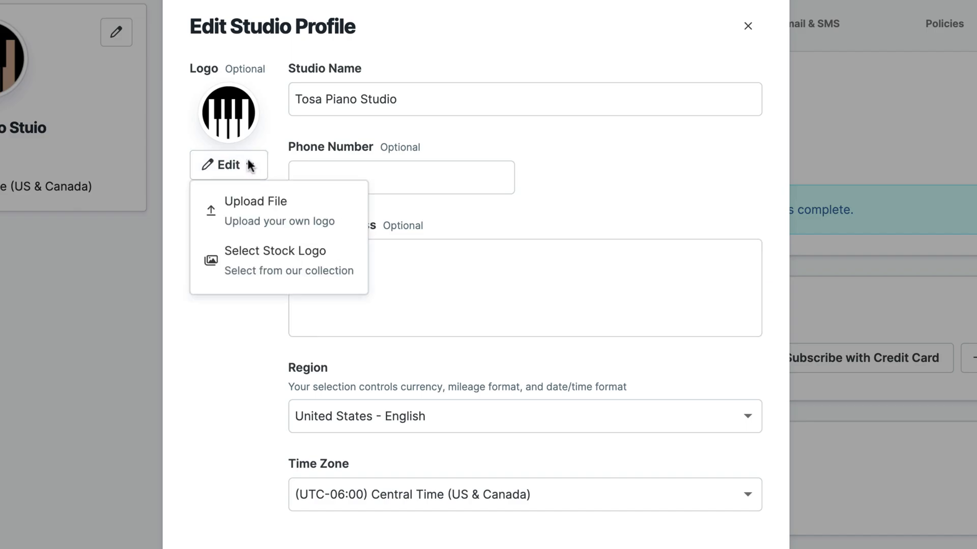
{"action": "left_click", "coordinate": [606, 189]}
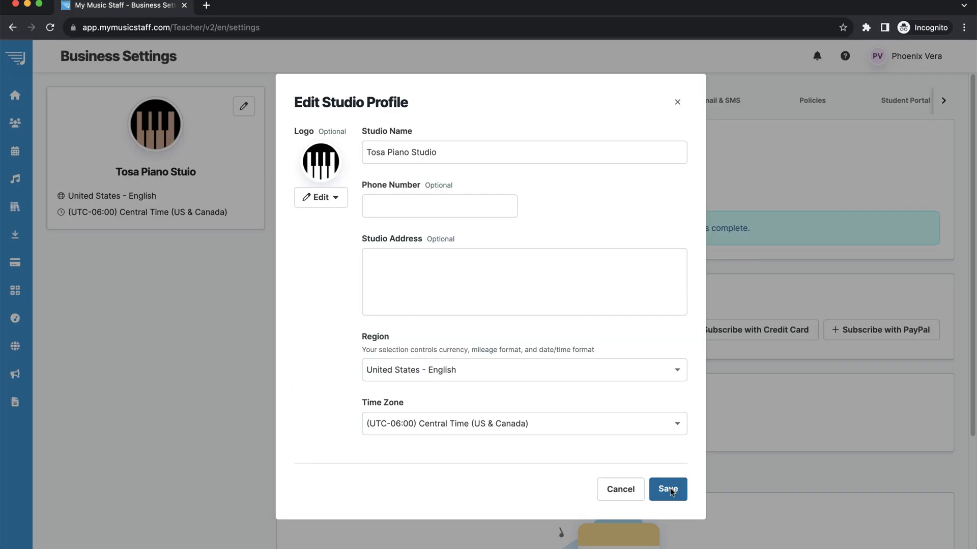
{"action": "left_click", "coordinate": [668, 489]}
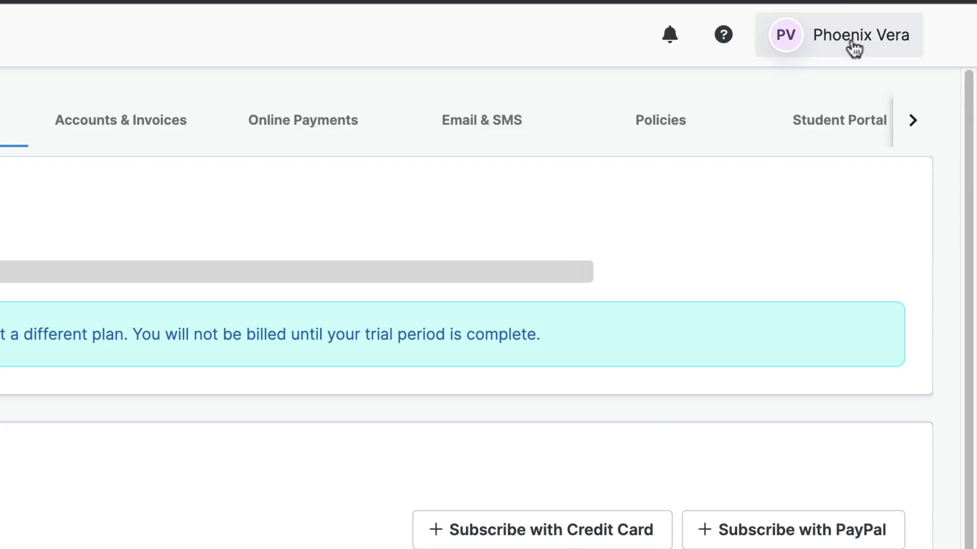
{"action": "left_click", "coordinate": [905, 61]}
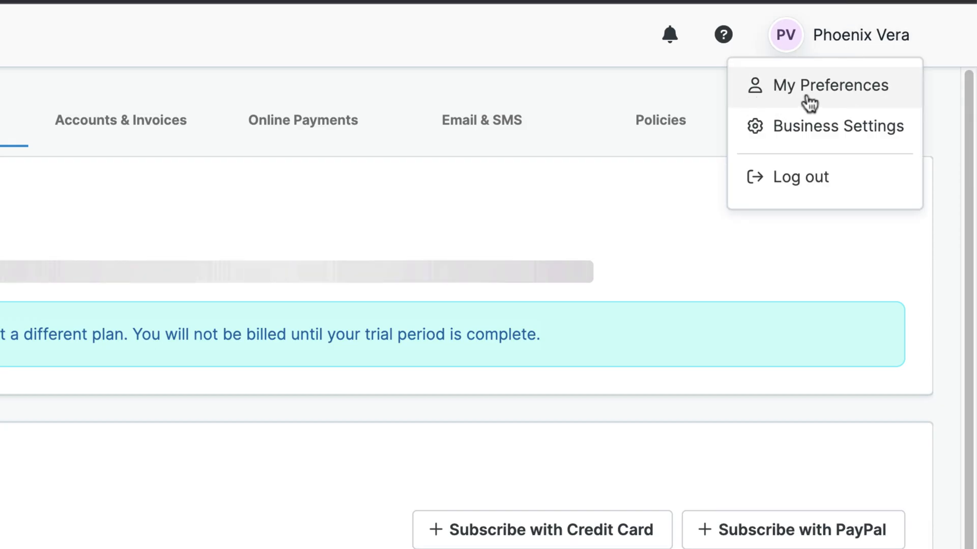
In Attendance Preferences, turn on copying lesson notes forward for recurring events and save.
{"action": "left_click", "coordinate": [867, 97]}
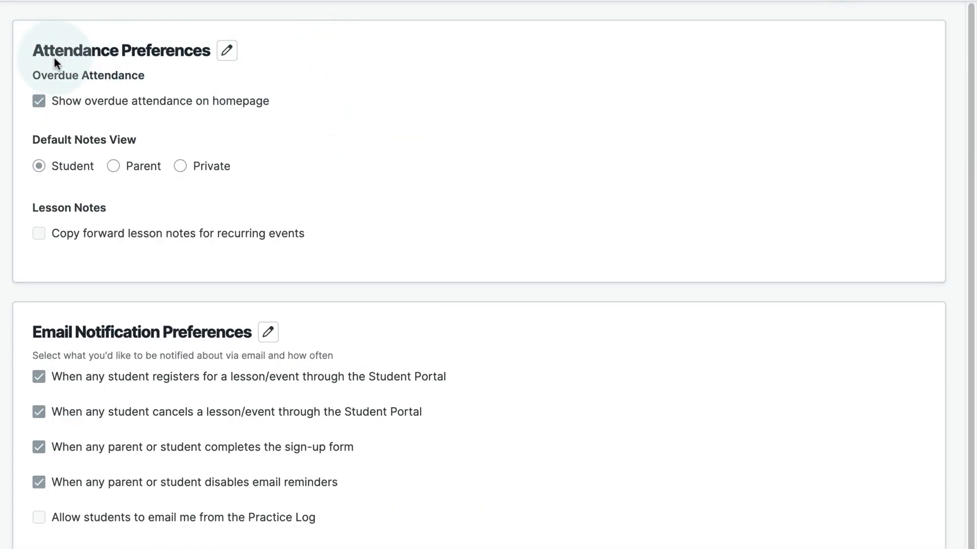
{"action": "left_click", "coordinate": [227, 51]}
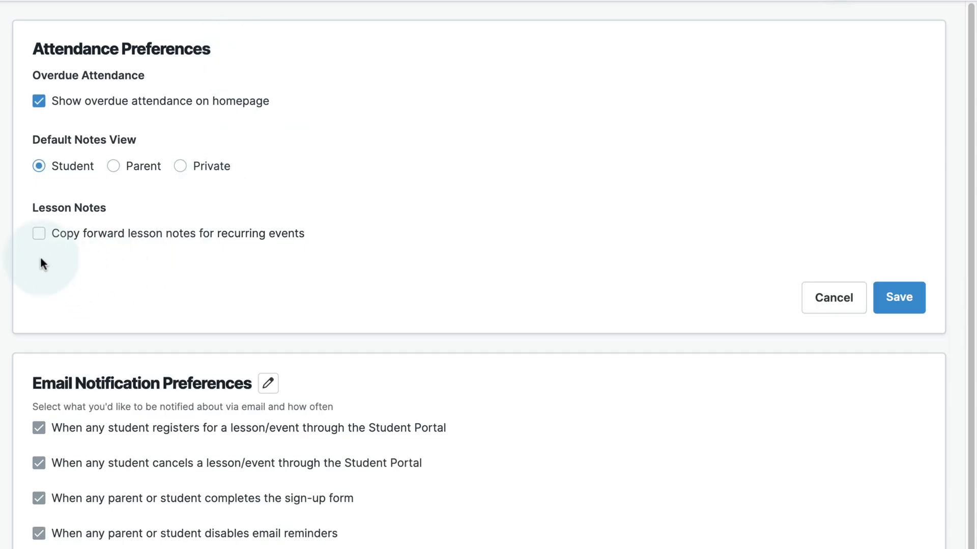
{"action": "left_click", "coordinate": [40, 235]}
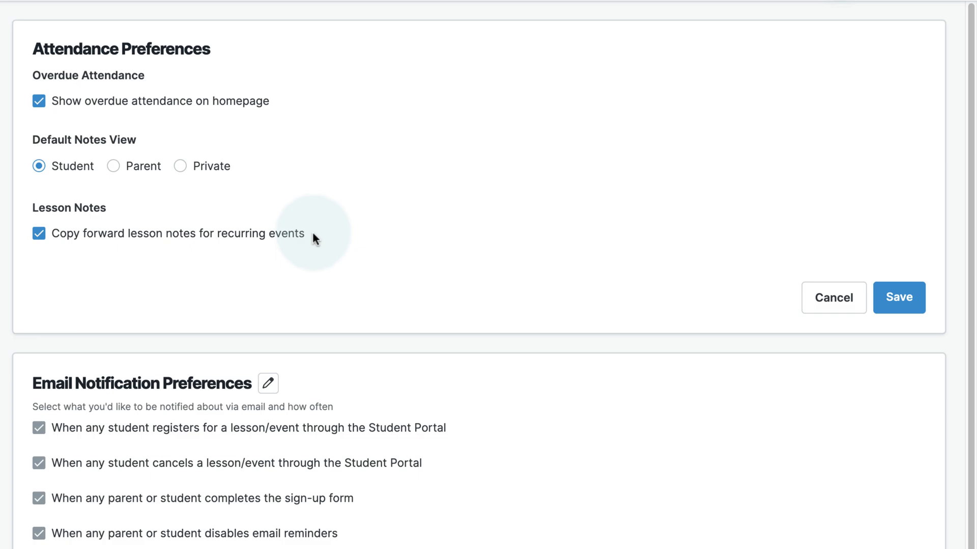
{"action": "left_click", "coordinate": [905, 307]}
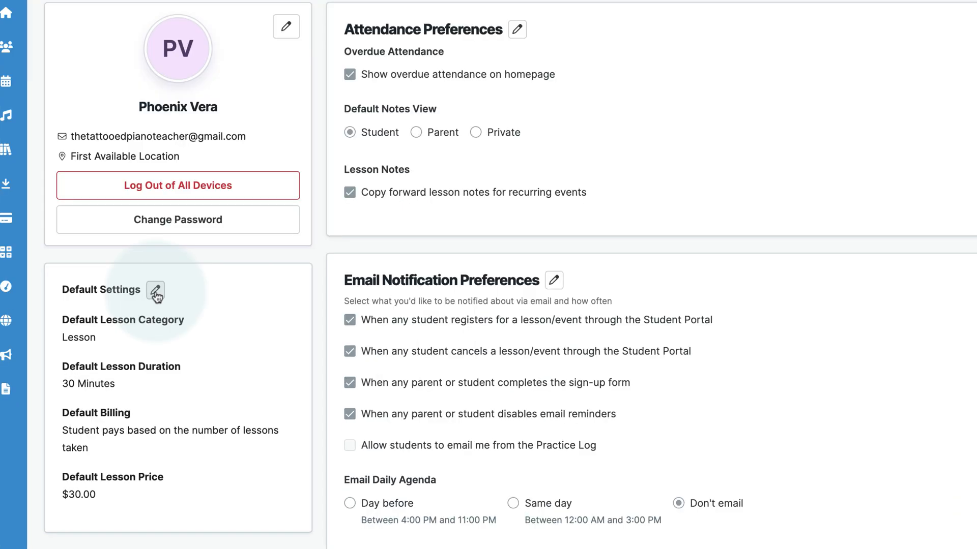
Set the default lesson to Partner Lessons, 40 minutes, billed the same amount monthly at $120.00.
{"action": "left_click", "coordinate": [155, 291]}
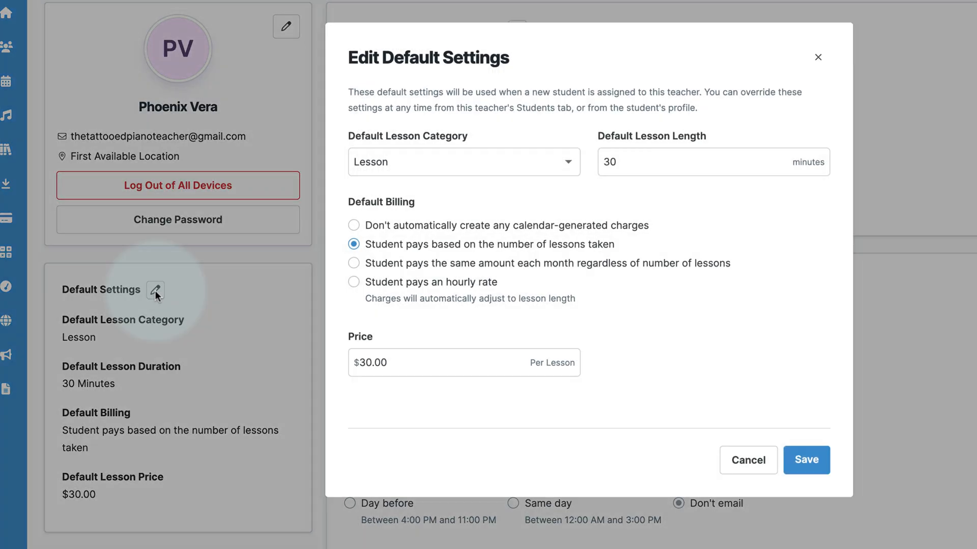
{"action": "left_click", "coordinate": [500, 165]}
{"action": "left_click", "coordinate": [414, 227]}
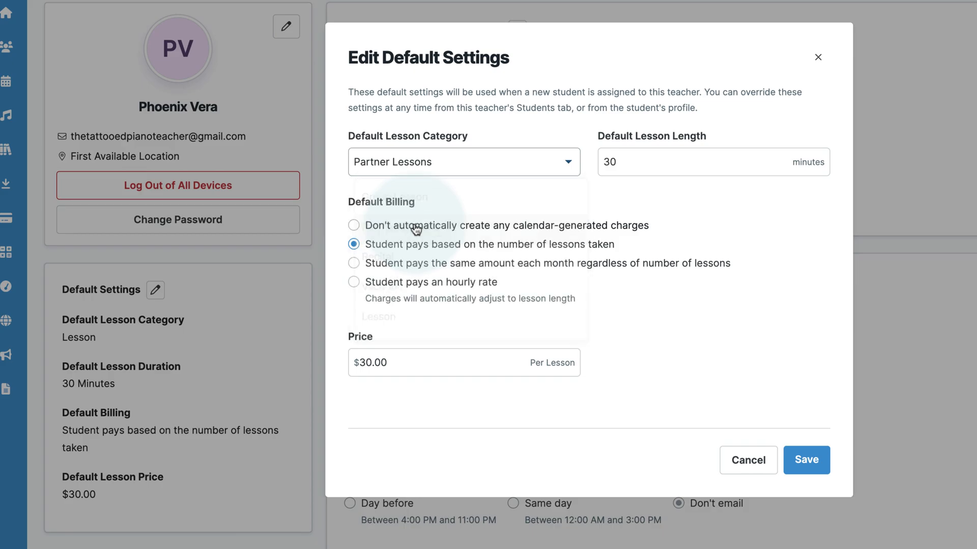
{"action": "left_click", "coordinate": [604, 162]}
{"action": "type", "text": "4"}
{"action": "left_click", "coordinate": [675, 333]}
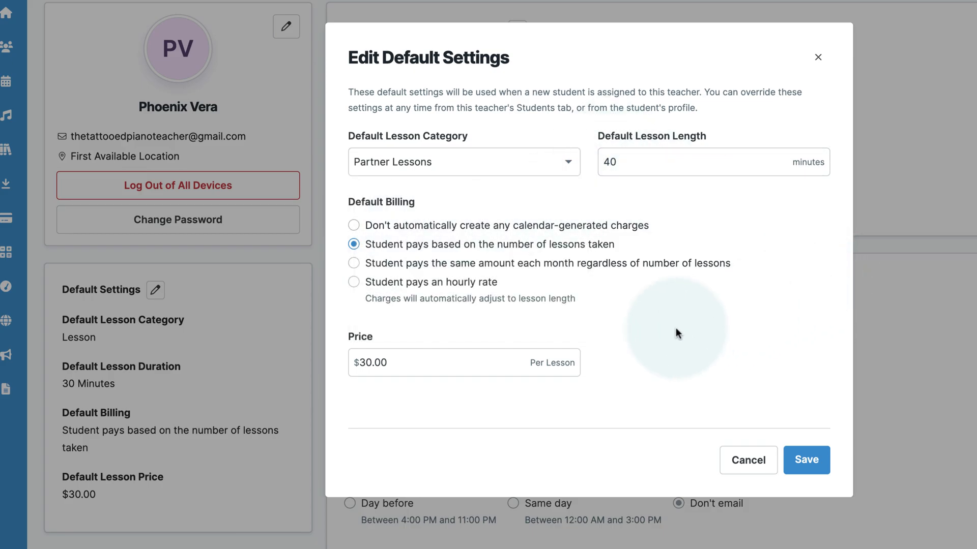
{"action": "left_click", "coordinate": [462, 269]}
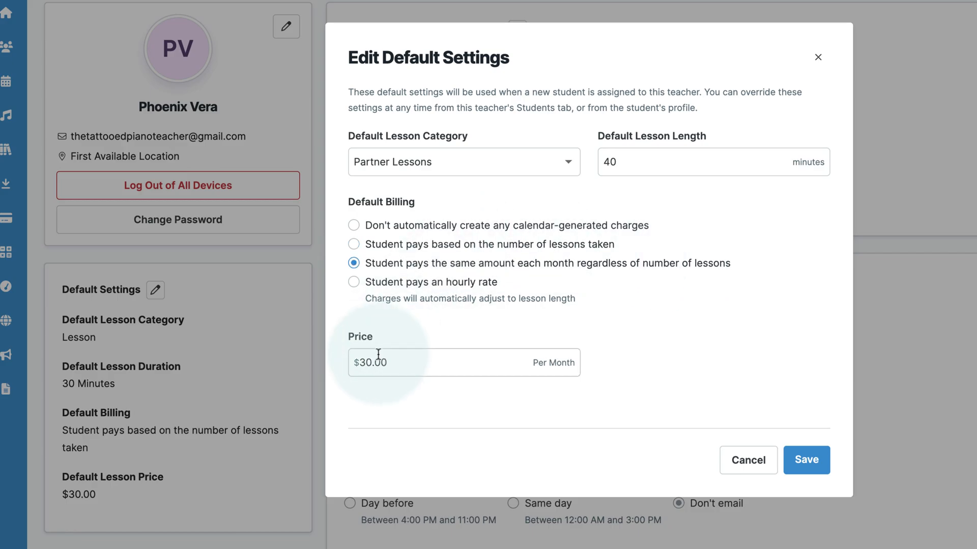
{"action": "left_click_drag", "start_coordinate": [366, 365], "coordinate": [361, 364]}
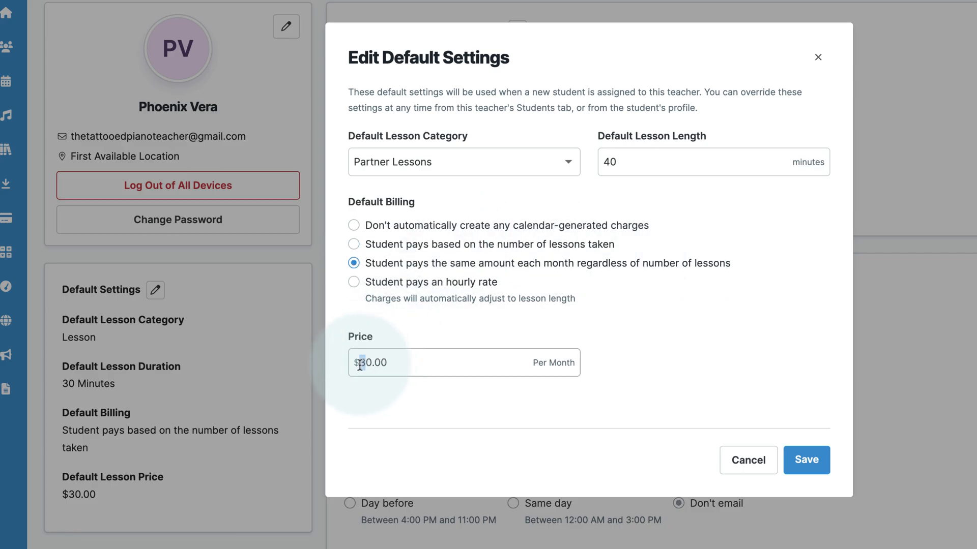
{"action": "type", "text": "12"}
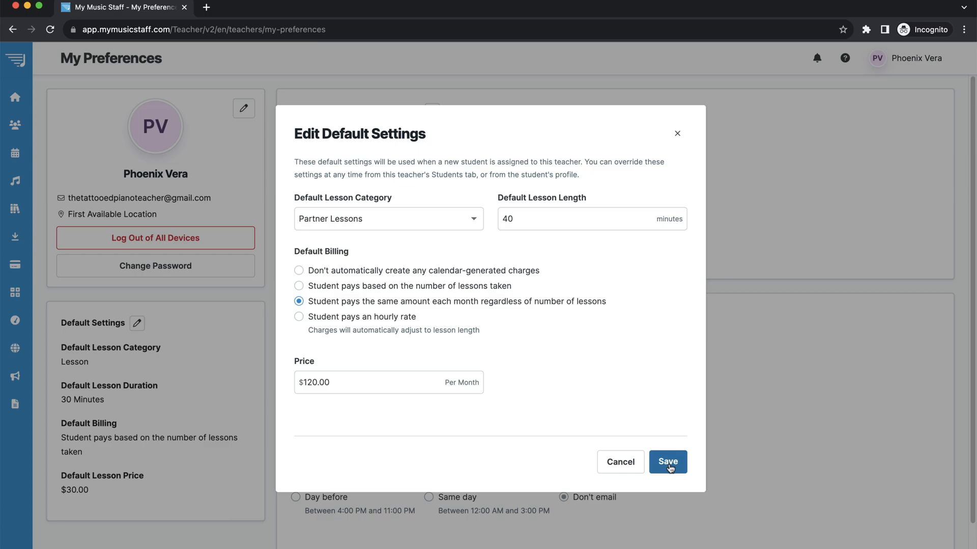
{"action": "left_click", "coordinate": [668, 463]}
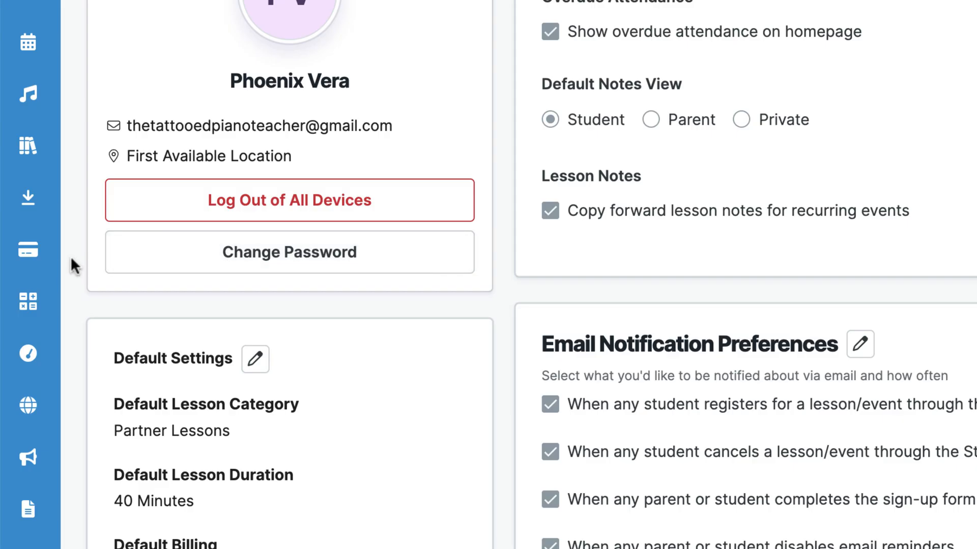
{"action": "mouse_move", "coordinate": [17, 267]}
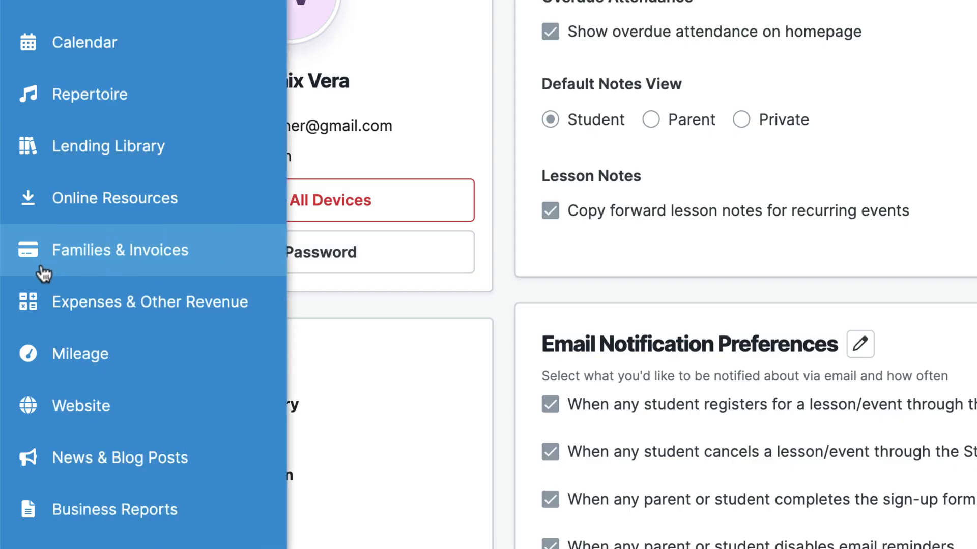
Go to Expenses & Other Revenue and start a new expense entry.
{"action": "left_click", "coordinate": [129, 310]}
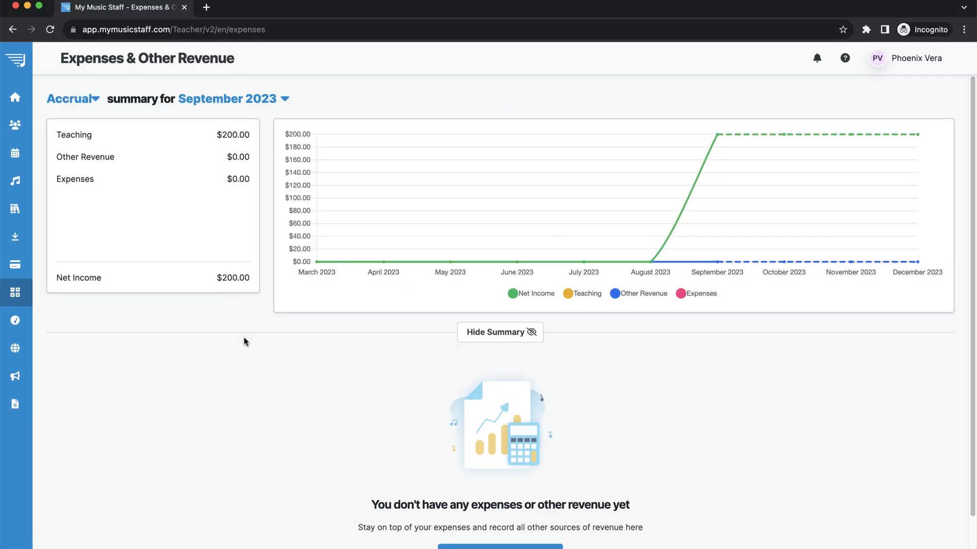
{"action": "scroll", "coordinate": [244, 341], "scroll_direction": "down", "scroll_amount": 2}
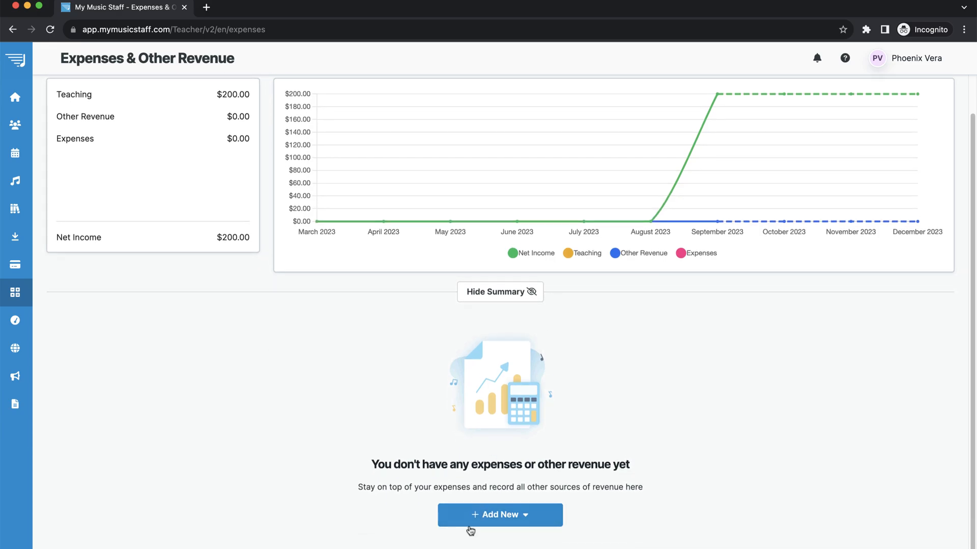
{"action": "left_click", "coordinate": [504, 516]}
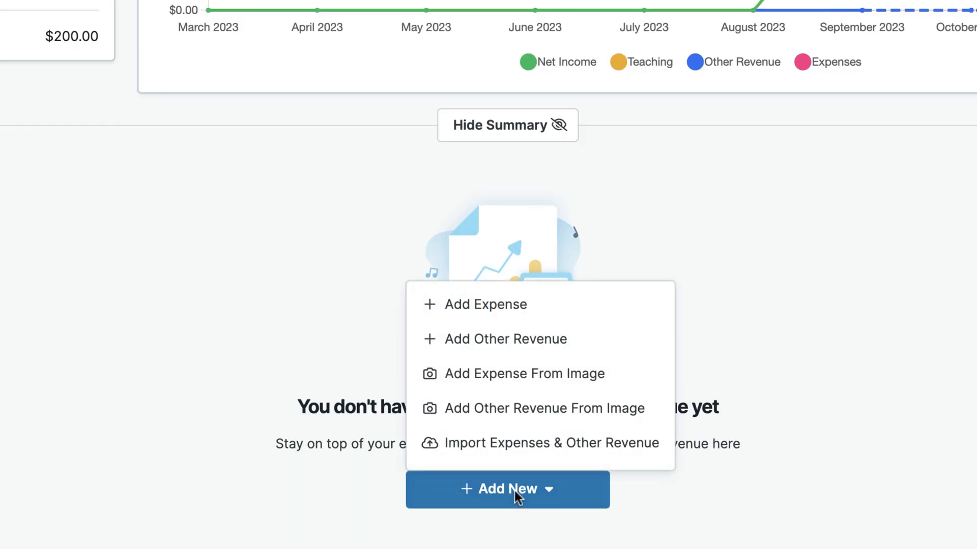
{"action": "left_click", "coordinate": [514, 308]}
Enter Amazon as the payee and create a new 'Office Expenses' category for the expense.
{"action": "left_click", "coordinate": [311, 144]}
{"action": "type", "text": "Amazon"}
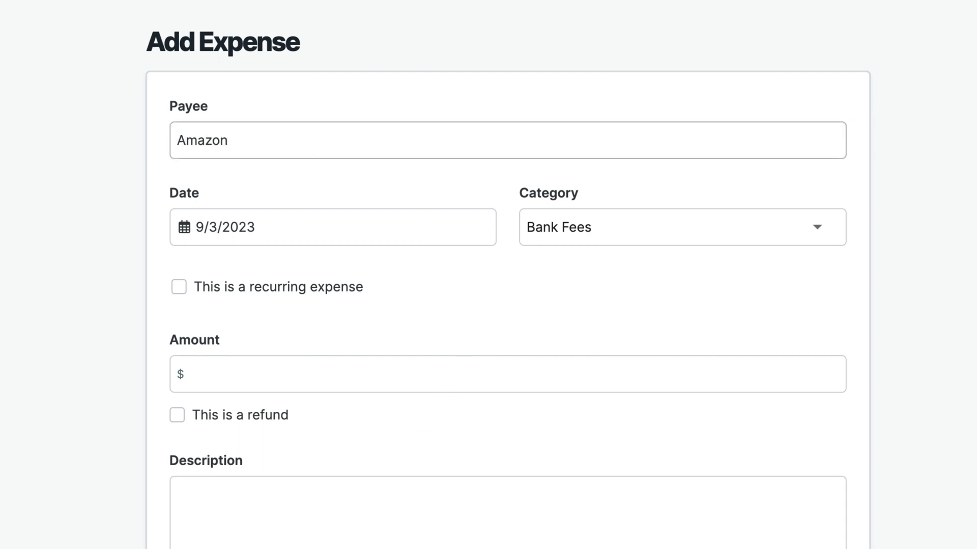
{"action": "left_click", "coordinate": [617, 243]}
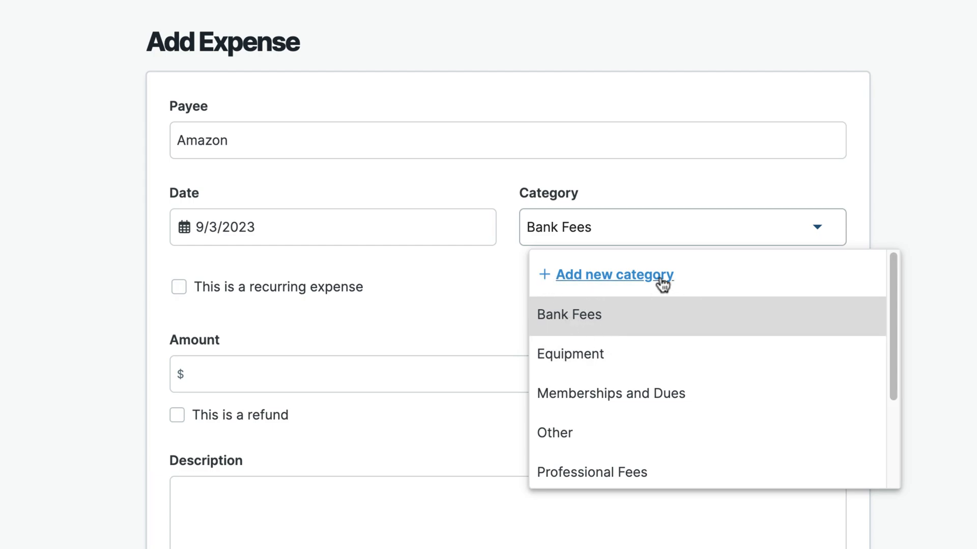
{"action": "scroll", "coordinate": [694, 342], "scroll_direction": "down", "scroll_amount": 3}
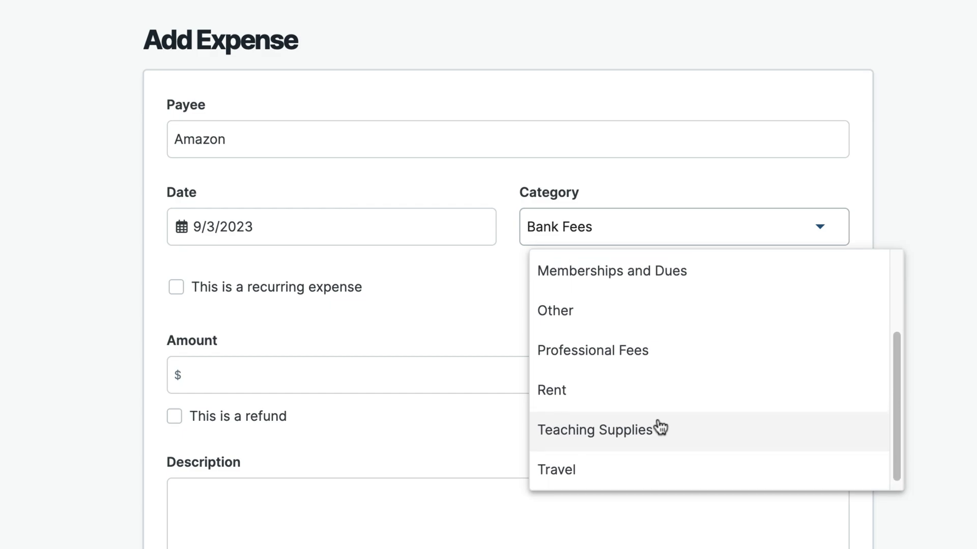
{"action": "scroll", "coordinate": [660, 427], "scroll_direction": "up", "scroll_amount": 3}
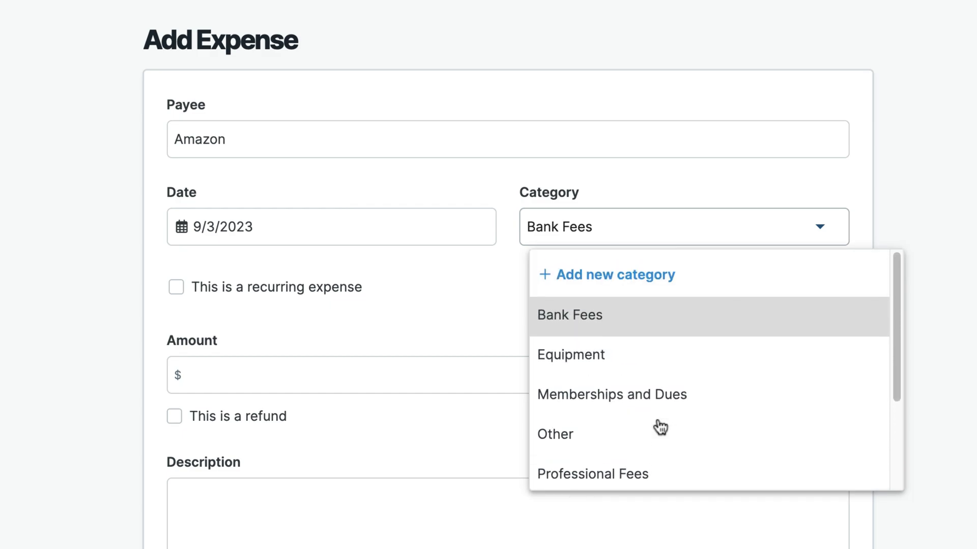
{"action": "left_click", "coordinate": [631, 275]}
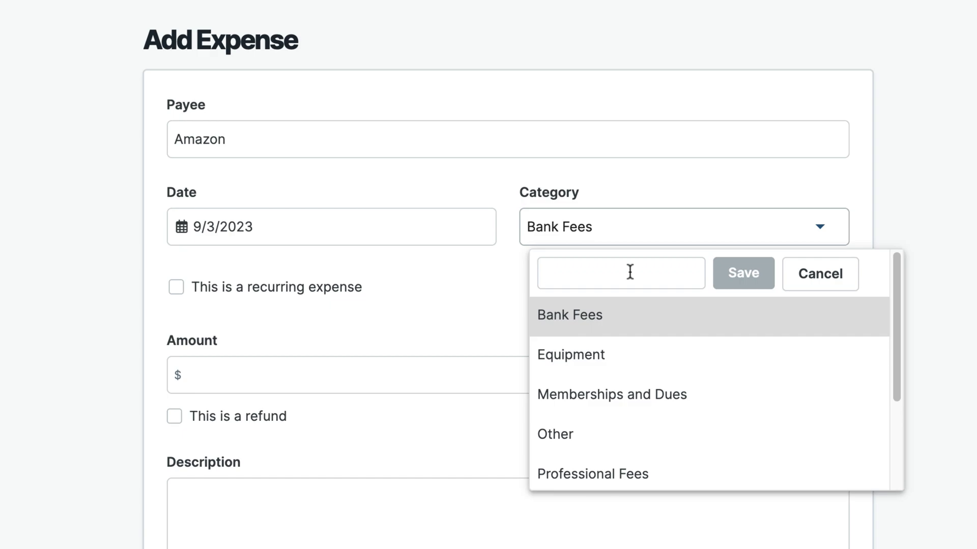
{"action": "type", "text": "Office E"}
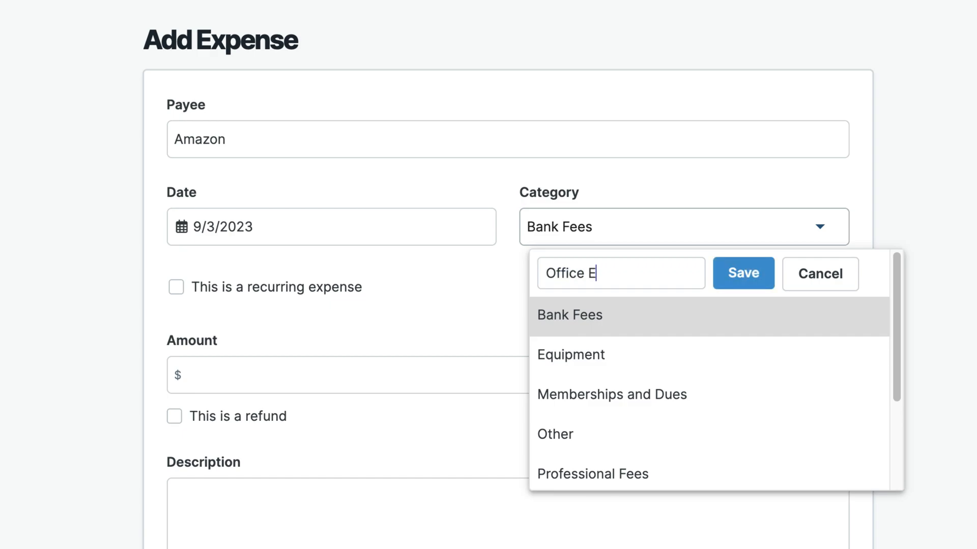
{"action": "type", "text": "xpenses"}
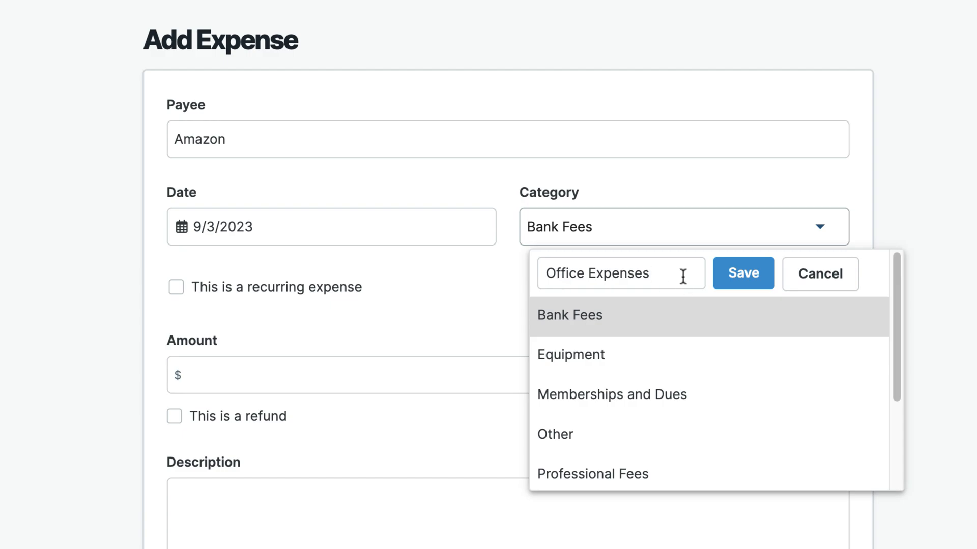
{"action": "left_click", "coordinate": [750, 284]}
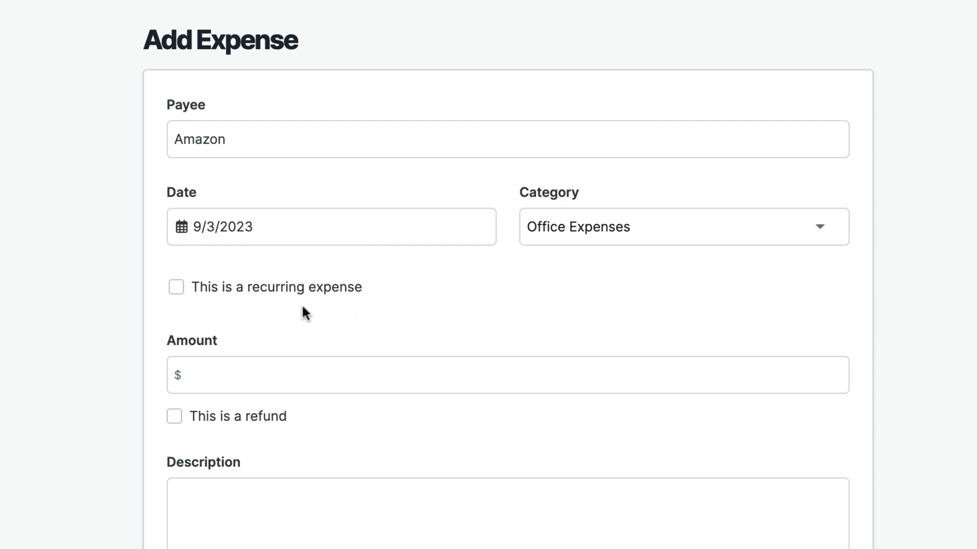
Enter a $30 amount, describe it as 'Bookshelf for main studio area.' with the order number, and save.
{"action": "scroll", "coordinate": [356, 302], "scroll_direction": "down", "scroll_amount": 4}
{"action": "left_click", "coordinate": [277, 157]}
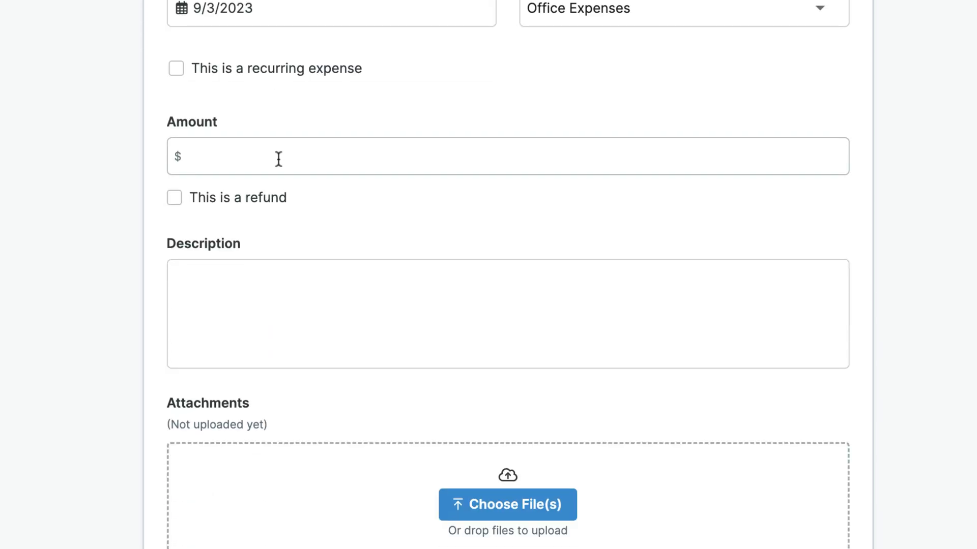
{"action": "type", "text": "30"}
{"action": "left_click", "coordinate": [298, 287]}
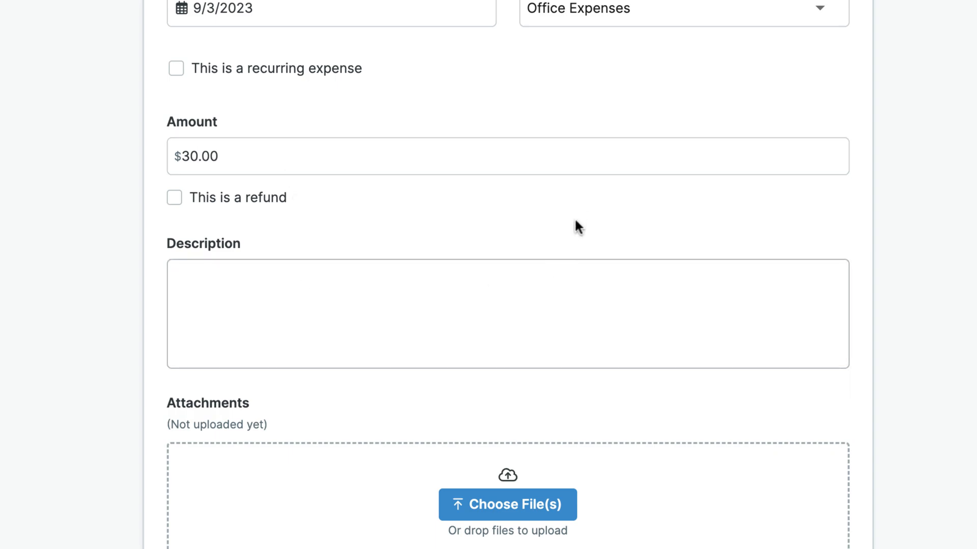
{"action": "type", "text": "Bookshelf for"}
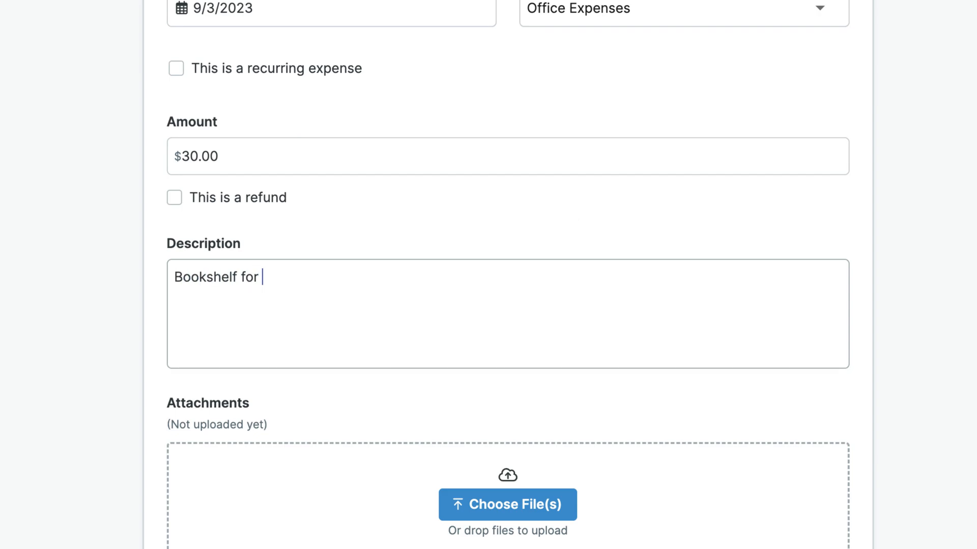
{"action": "type", "text": " main studio area."}
{"action": "key", "text": "Return"}
{"action": "type", "text": "Order#1234123412341234."}
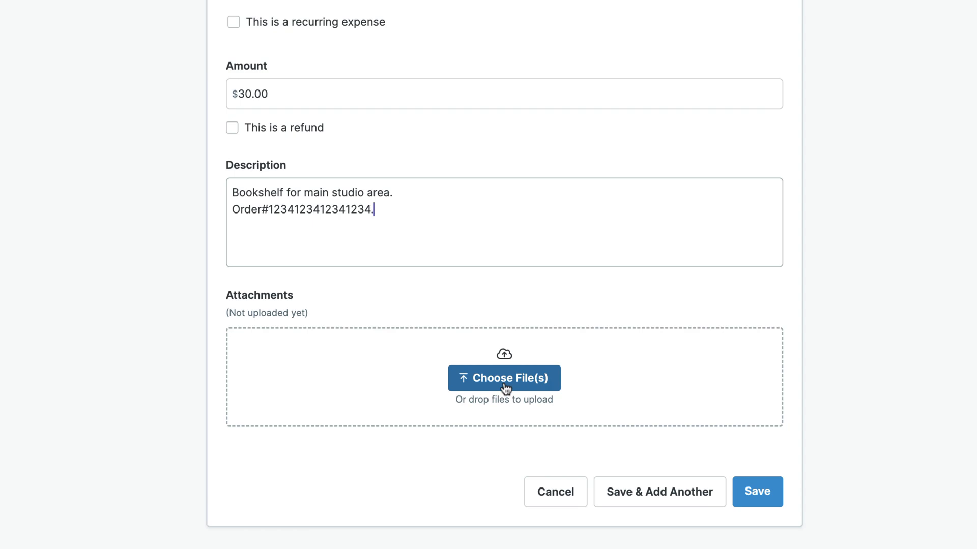
{"action": "left_click", "coordinate": [756, 493]}
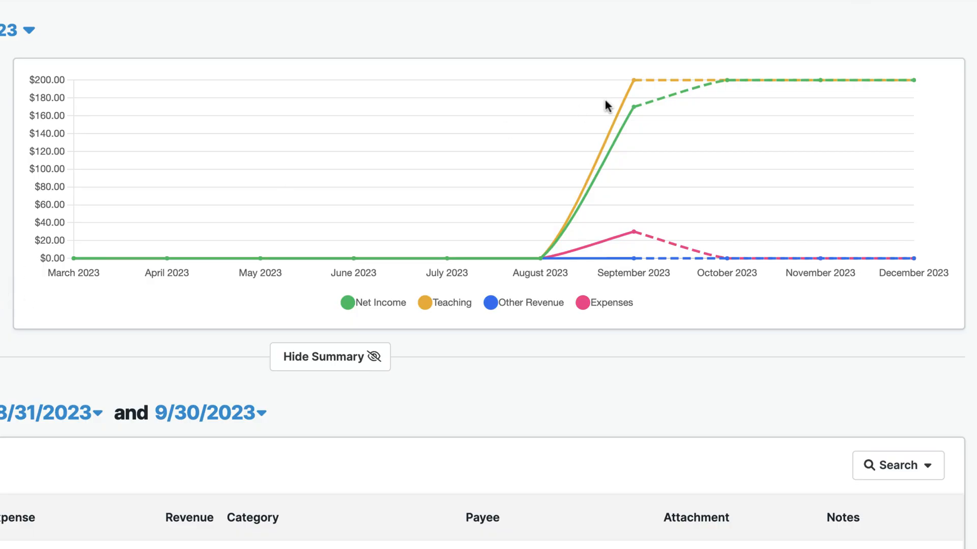
Review the new $30.00 Amazon Office Expenses entry and the $170.00 September net income.
{"action": "mouse_move", "coordinate": [634, 106]}
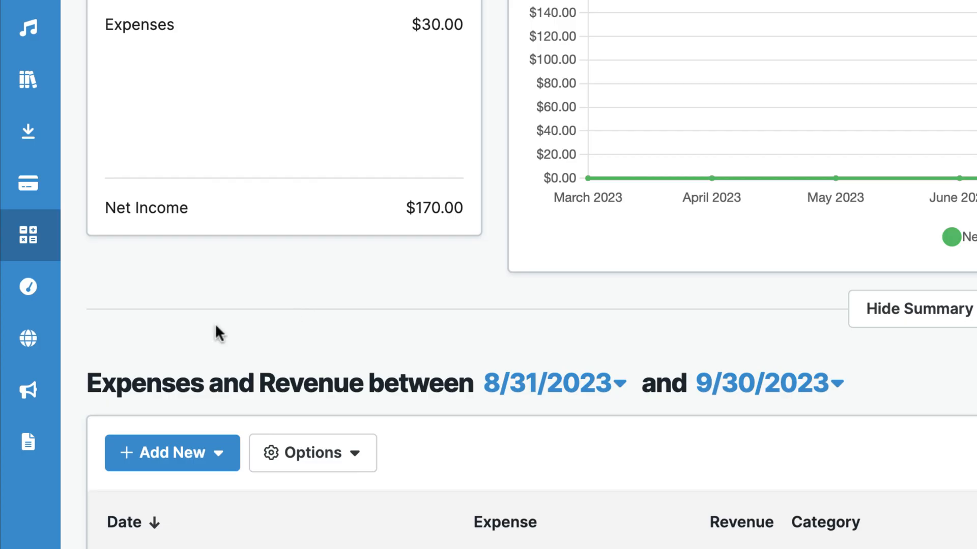
{"action": "mouse_move", "coordinate": [11, 283]}
{"action": "mouse_move", "coordinate": [39, 193]}
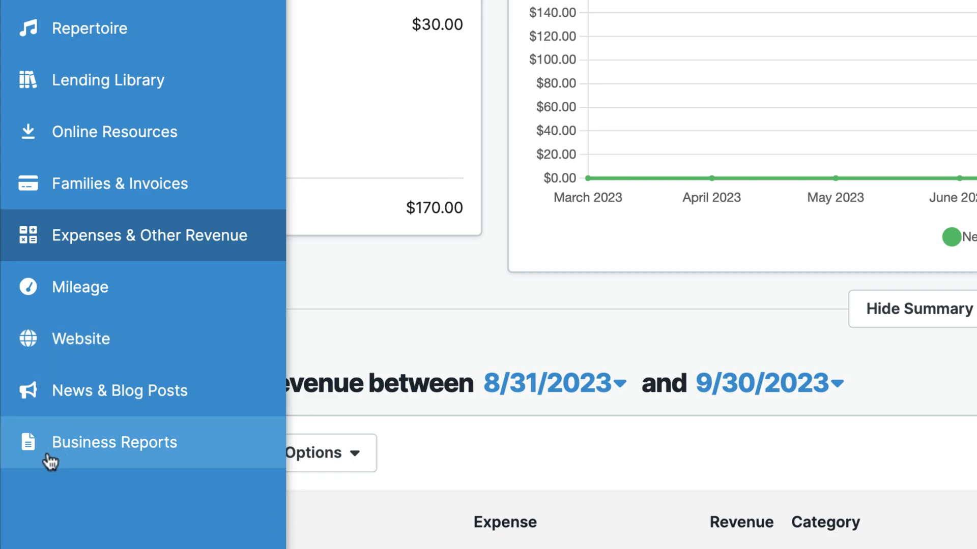
Start a new business report and choose the expenses report type.
{"action": "left_click", "coordinate": [132, 457]}
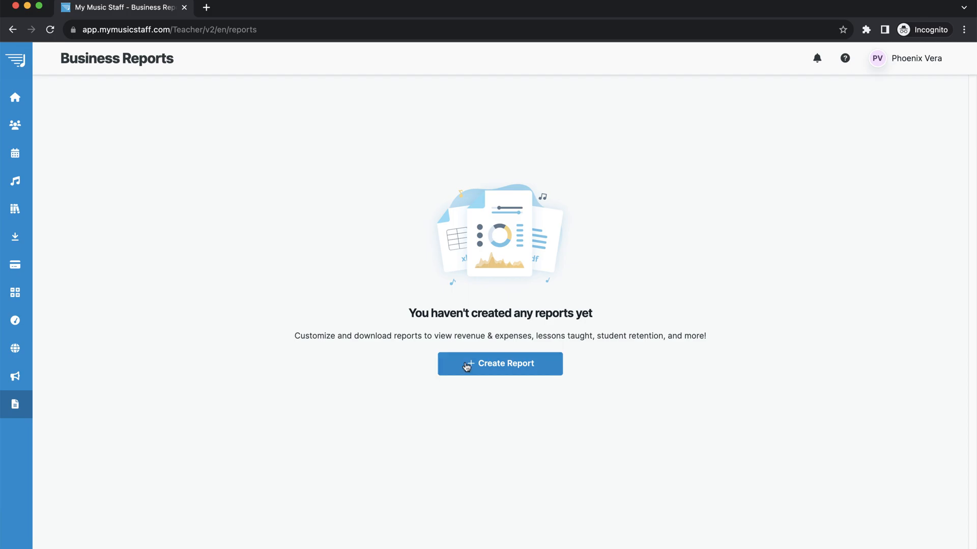
{"action": "left_click", "coordinate": [467, 366]}
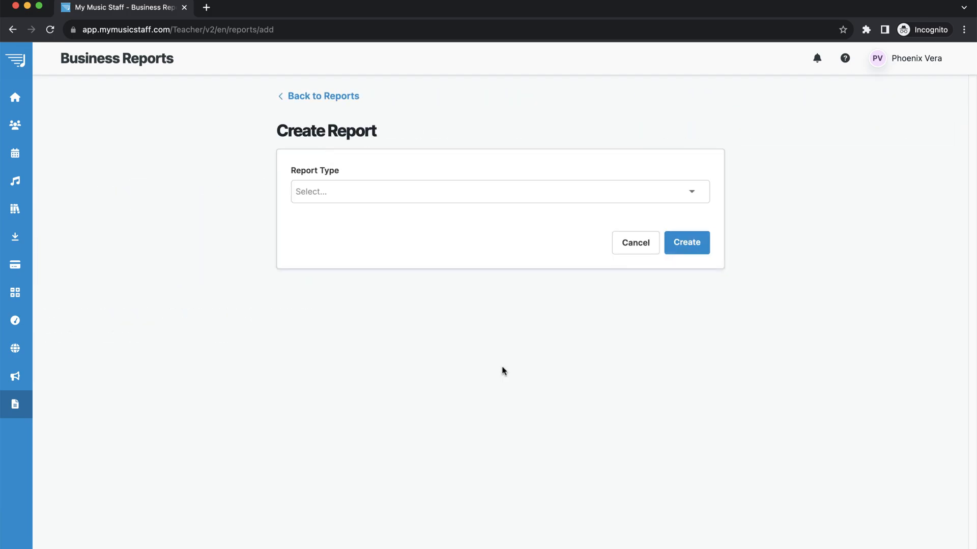
{"action": "left_click", "coordinate": [347, 196]}
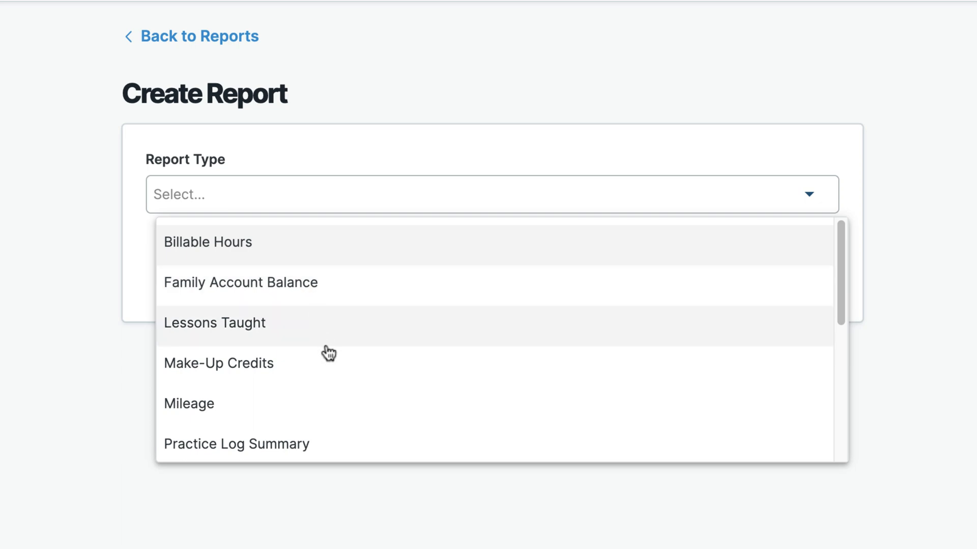
{"action": "scroll", "coordinate": [331, 355], "scroll_direction": "down", "scroll_amount": 5}
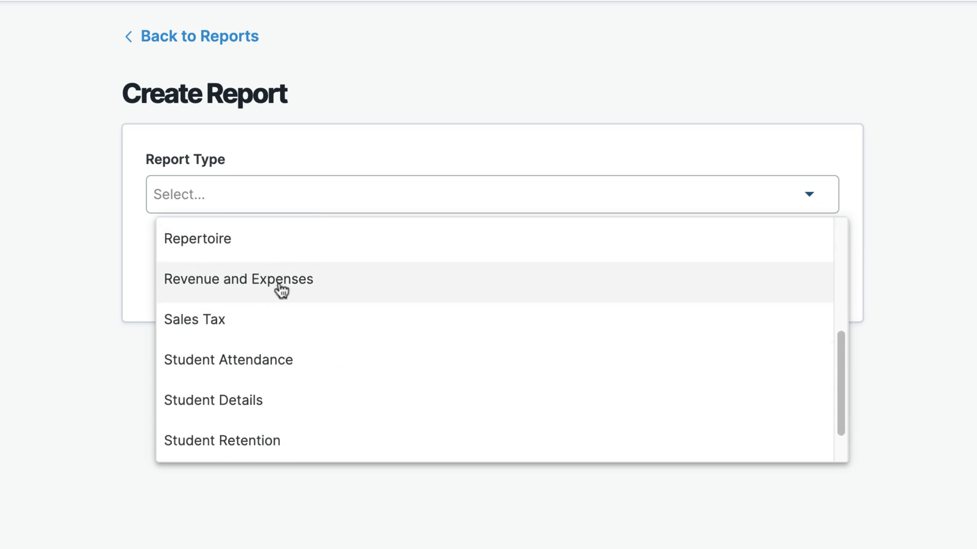
{"action": "left_click", "coordinate": [299, 290]}
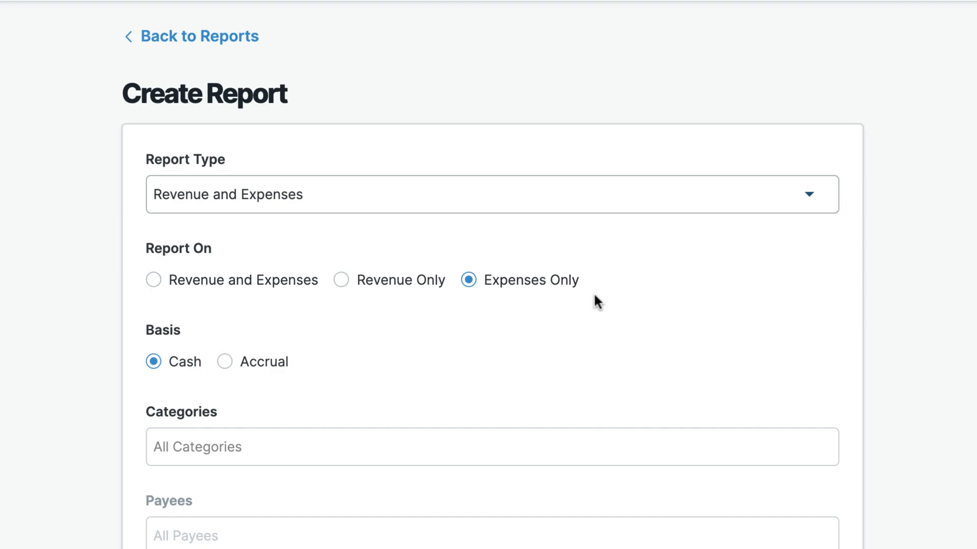
{"action": "scroll", "coordinate": [678, 313], "scroll_direction": "down", "scroll_amount": 6}
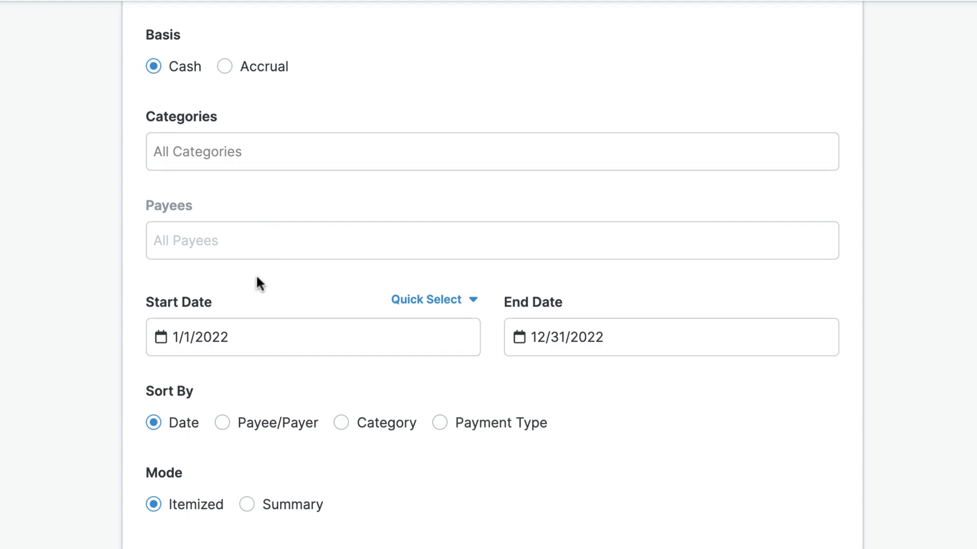
{"action": "scroll", "coordinate": [257, 281], "scroll_direction": "down", "scroll_amount": 2}
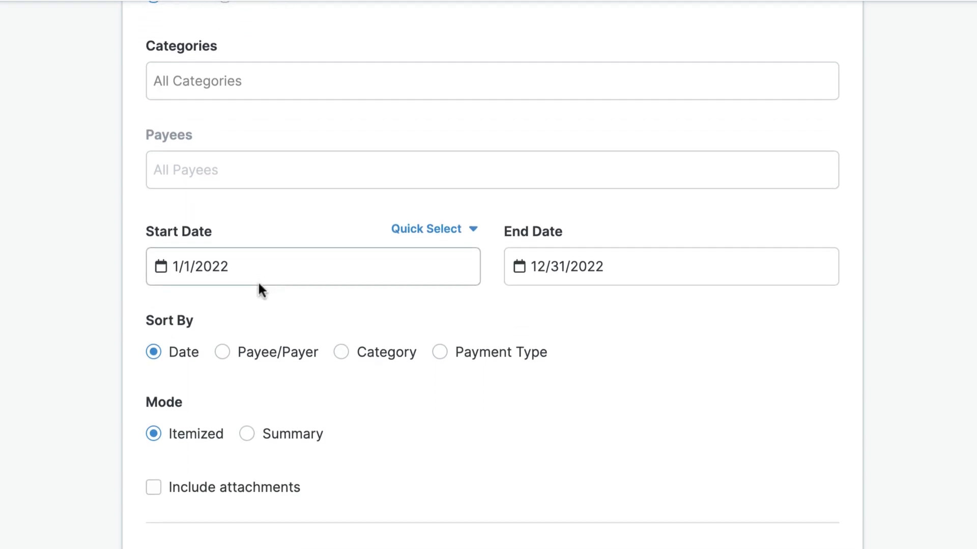
Set the report start date to 1/1/2023.
{"action": "left_click", "coordinate": [156, 257]}
{"action": "left_click", "coordinate": [359, 299]}
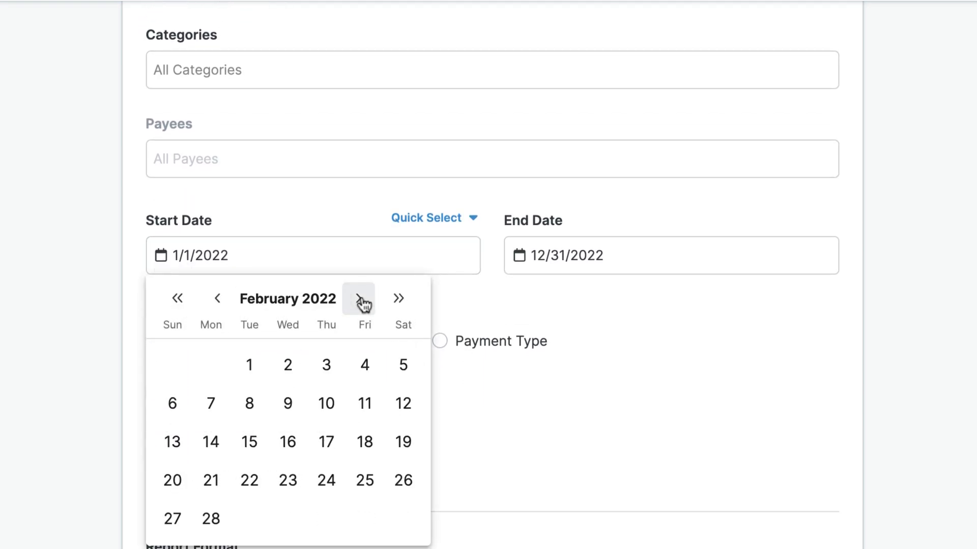
{"action": "left_click", "coordinate": [359, 298]}
{"action": "left_click", "coordinate": [360, 299]}
{"action": "left_click", "coordinate": [359, 299]}
{"action": "left_click", "coordinate": [360, 298]}
{"action": "left_click", "coordinate": [359, 299]}
{"action": "left_click", "coordinate": [359, 299]}
{"action": "left_click", "coordinate": [360, 299]}
{"action": "left_click", "coordinate": [360, 299]}
{"action": "left_click", "coordinate": [360, 298]}
{"action": "left_click", "coordinate": [359, 298]}
{"action": "left_click", "coordinate": [360, 299]}
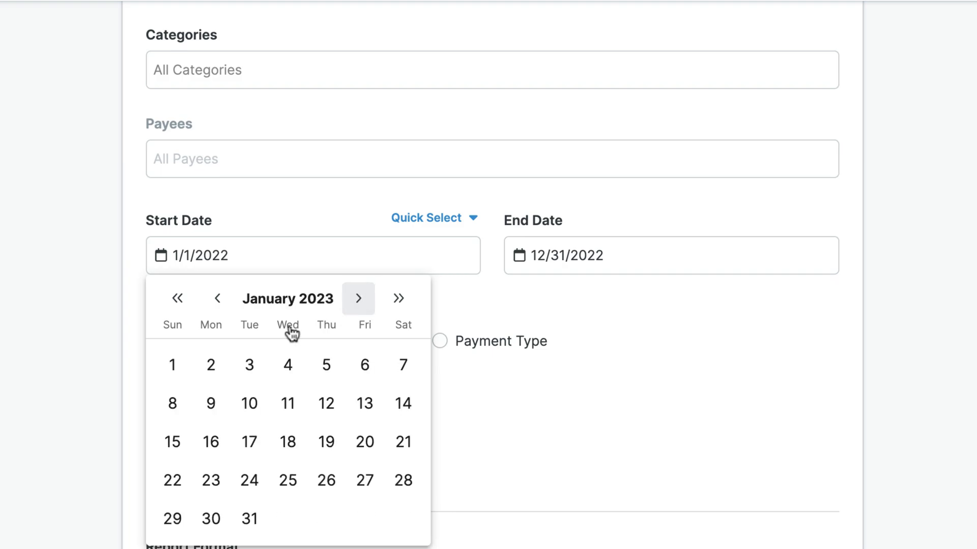
{"action": "left_click", "coordinate": [173, 366]}
Set the end date to 12/31/2023 and create the expense report.
{"action": "left_click", "coordinate": [518, 257]}
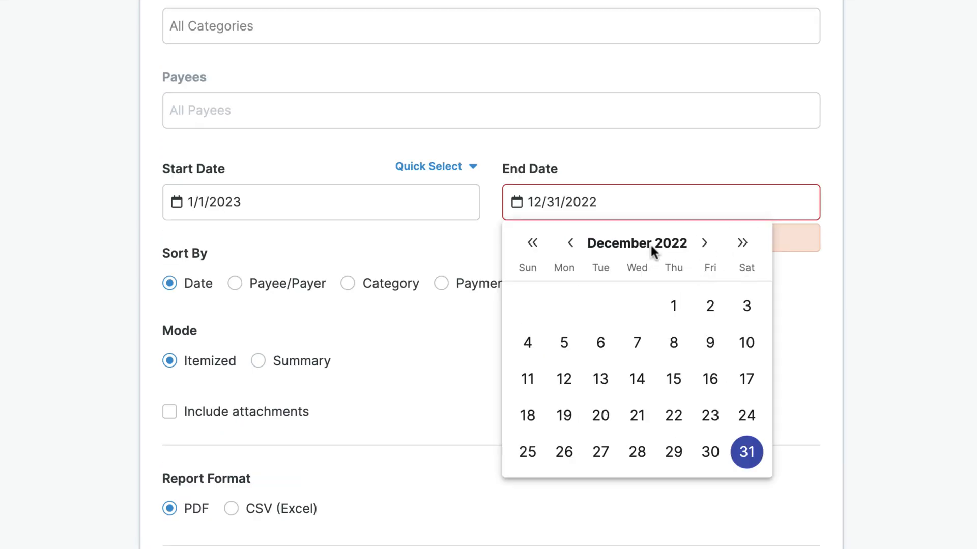
{"action": "left_click", "coordinate": [742, 244]}
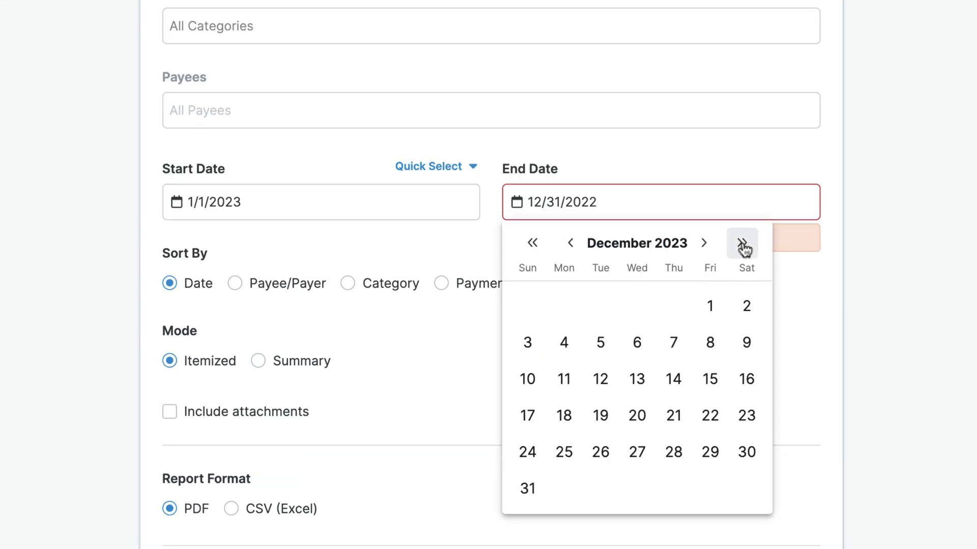
{"action": "left_click", "coordinate": [572, 248]}
{"action": "left_click", "coordinate": [572, 248]}
{"action": "left_click", "coordinate": [572, 248]}
{"action": "left_click", "coordinate": [572, 249]}
{"action": "left_click", "coordinate": [705, 244]}
{"action": "left_click", "coordinate": [705, 245]}
{"action": "left_click", "coordinate": [705, 244]}
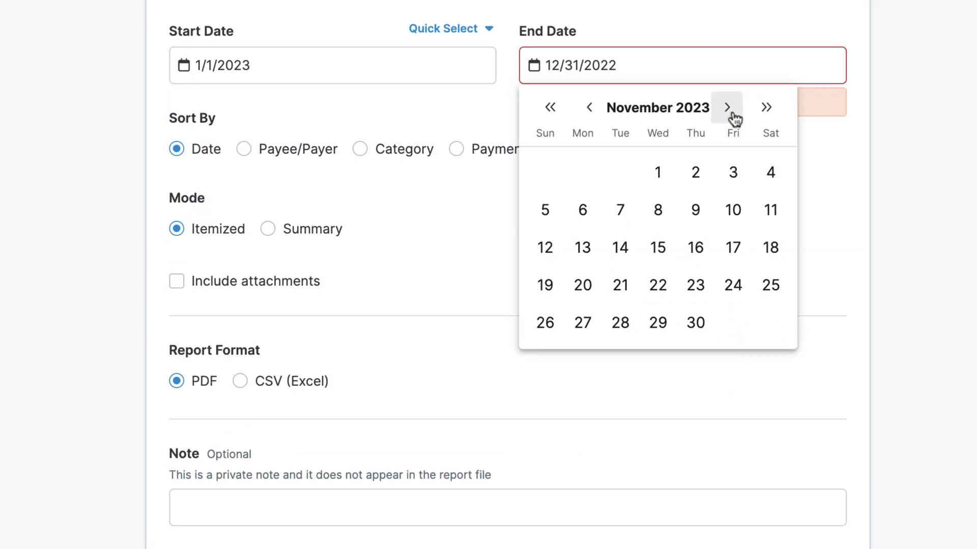
{"action": "left_click", "coordinate": [705, 245]}
{"action": "left_click", "coordinate": [542, 359]}
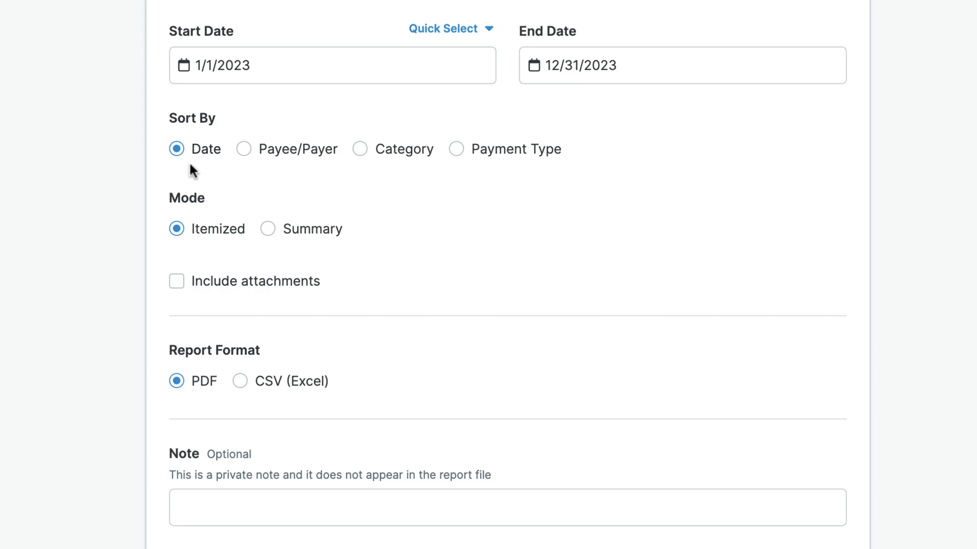
{"action": "scroll", "coordinate": [488, 274], "scroll_direction": "down", "scroll_amount": 3}
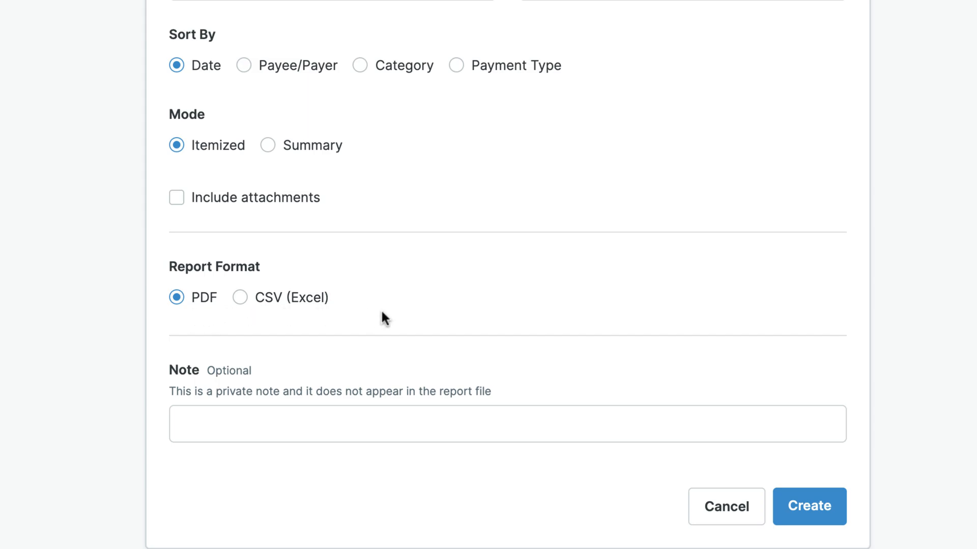
{"action": "left_click", "coordinate": [786, 458]}
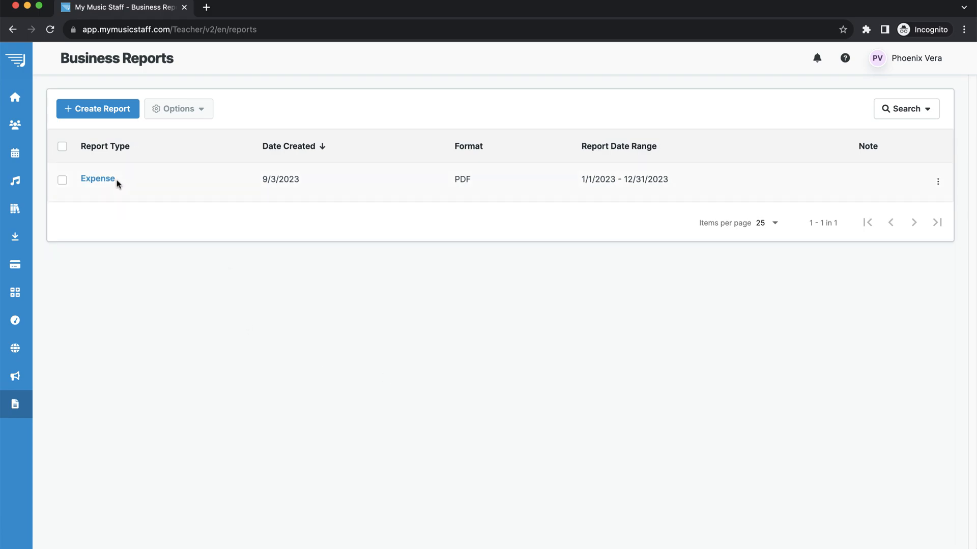
{"action": "left_click", "coordinate": [115, 181]}
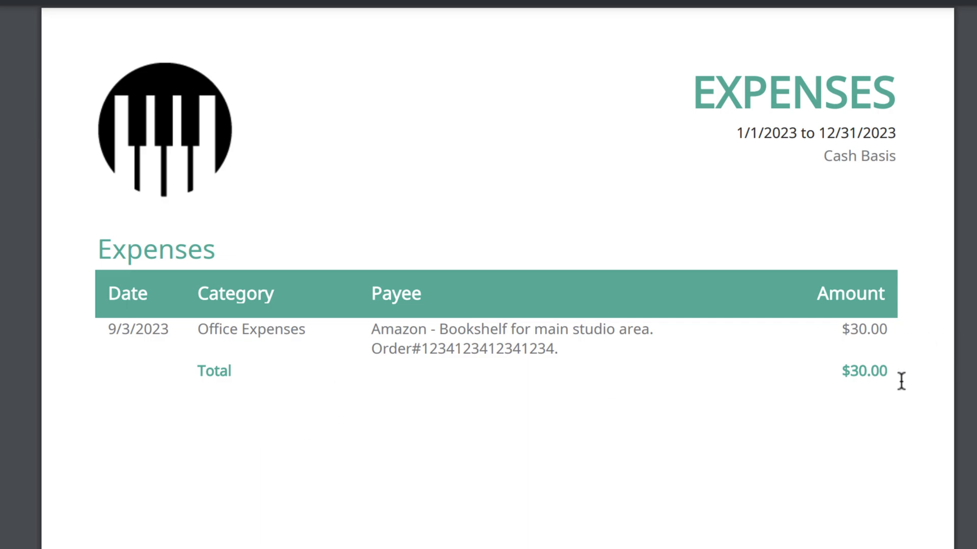
{"action": "scroll", "coordinate": [903, 413], "scroll_direction": "down", "scroll_amount": 5}
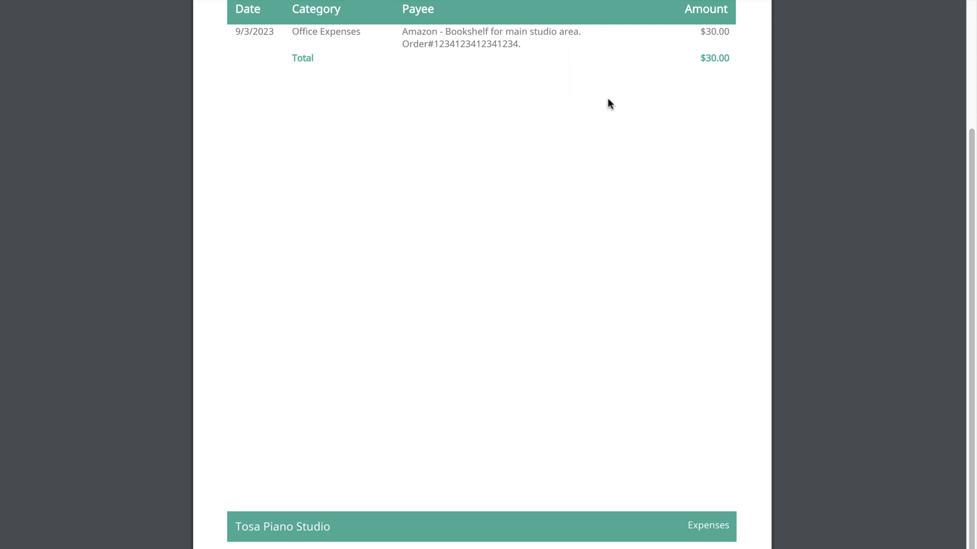
{"action": "scroll", "coordinate": [633, 101], "scroll_direction": "up", "scroll_amount": 3}
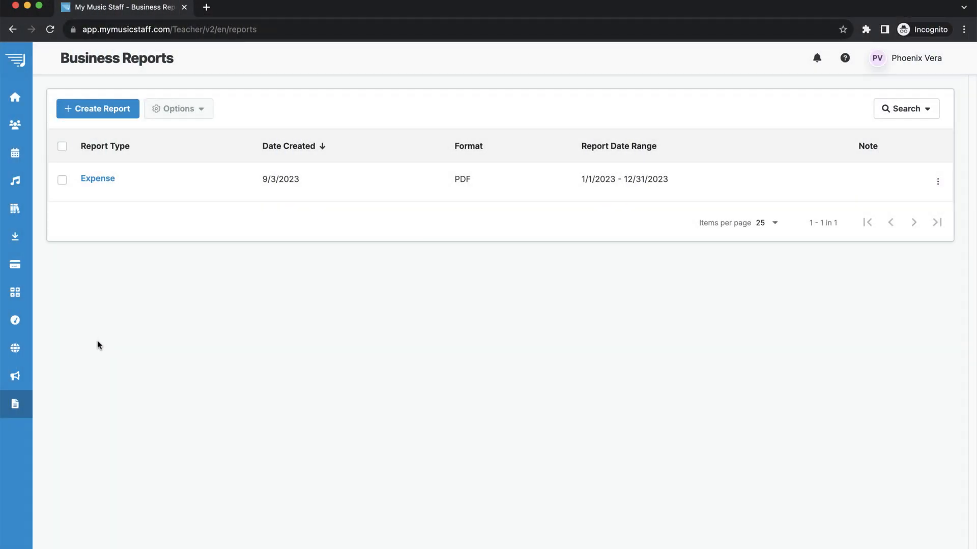
Start a new news post titled 'Upcoming Recital'.
{"action": "mouse_move", "coordinate": [29, 375]}
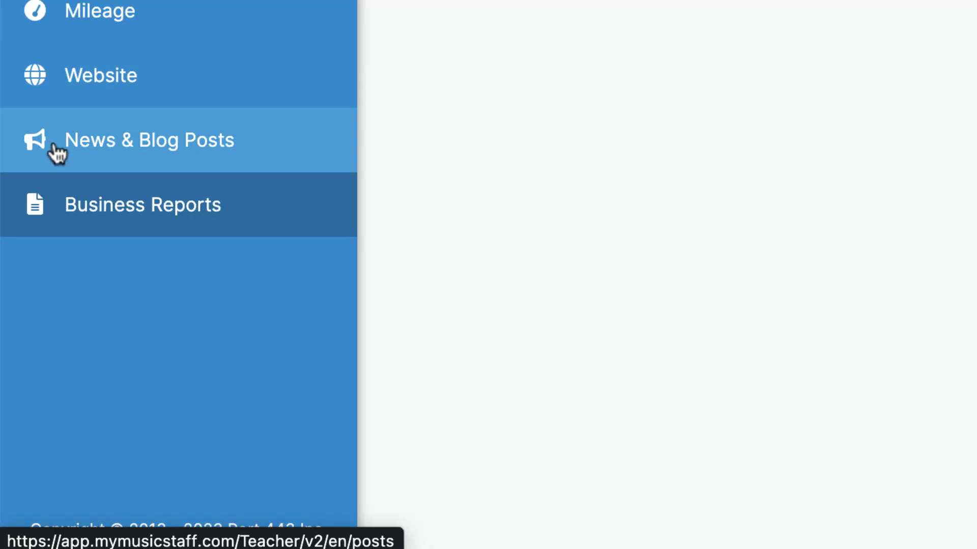
{"action": "left_click", "coordinate": [189, 152]}
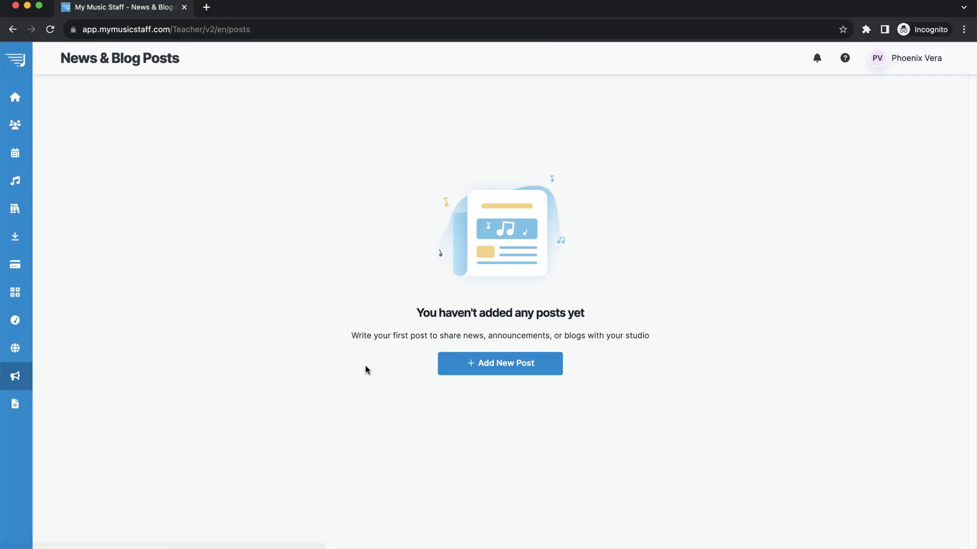
{"action": "left_click", "coordinate": [506, 370]}
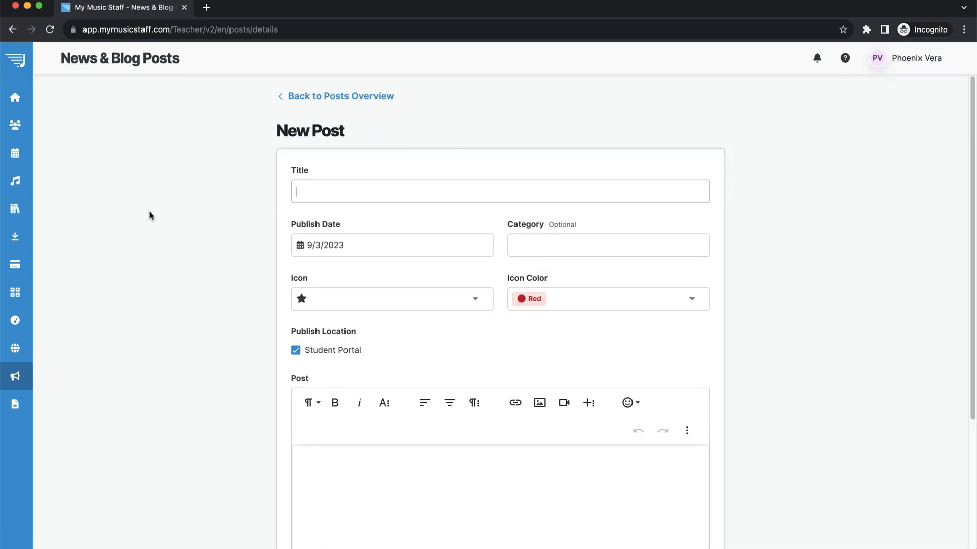
{"action": "type", "text": "Upcom"}
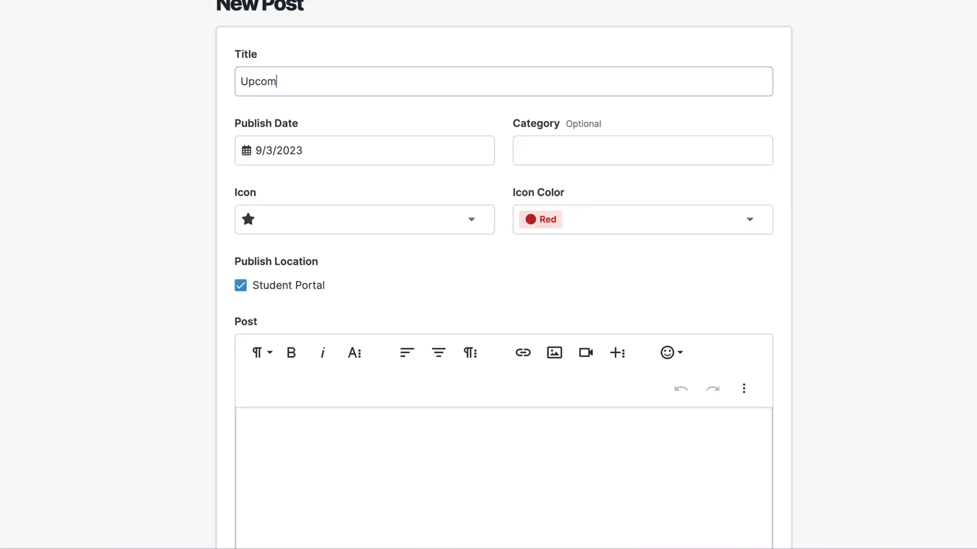
{"action": "type", "text": "ing Recital"}
{"action": "key", "text": "Tab"}
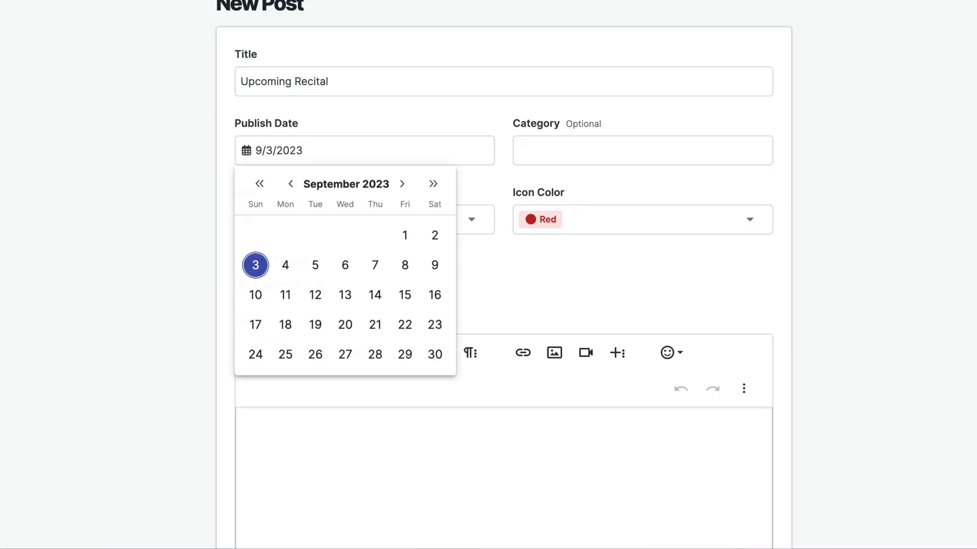
Write the body announcing the spring recital in 3 days, then save the post.
{"action": "scroll", "coordinate": [301, 213], "scroll_direction": "down", "scroll_amount": 5}
{"action": "left_click", "coordinate": [301, 213]}
{"action": "type", "text": "I'm so exccited to see you all at the spring recital in 3 days."}
{"action": "key", "text": "Return"}
{"action": "key", "text": "Return"}
{"action": "type", "text": "Here are some reminders about this fun event..."}
{"action": "key", "text": "Return"}
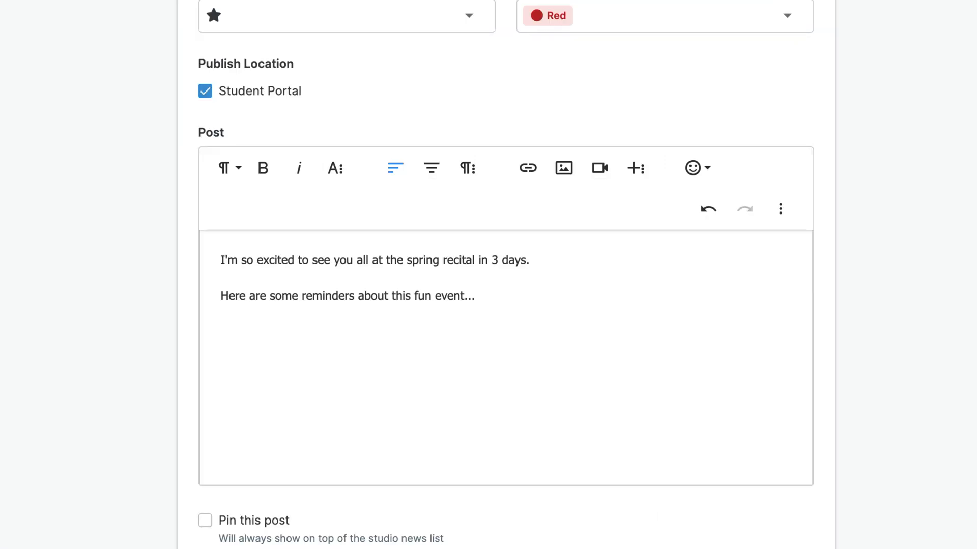
{"action": "left_click", "coordinate": [748, 490]}
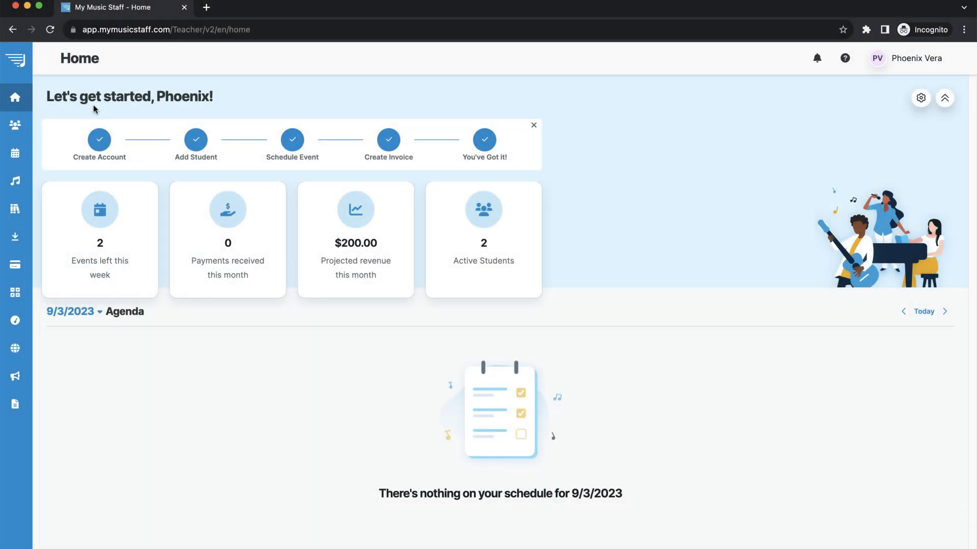
Start a new student record from the Students list and enter the student's first and last name.
{"action": "mouse_move", "coordinate": [17, 156]}
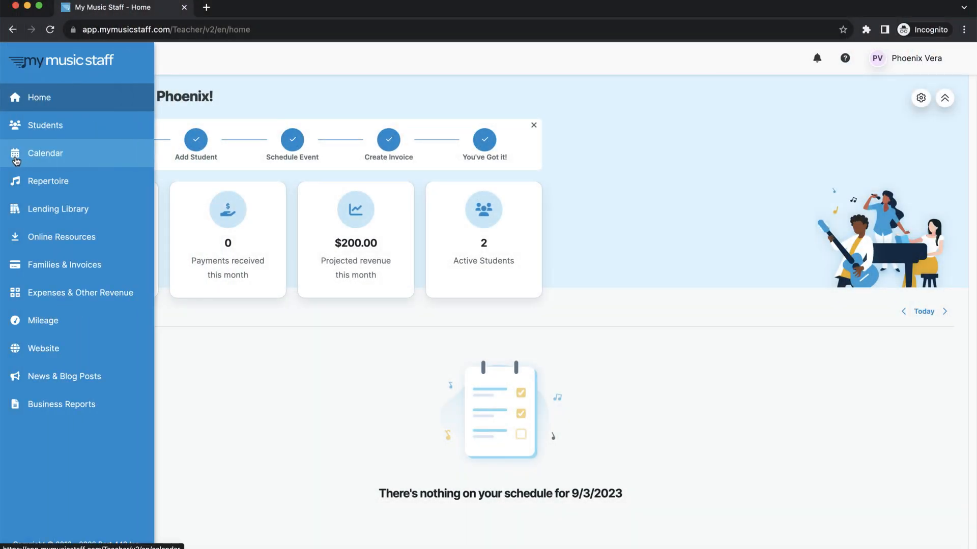
{"action": "left_click", "coordinate": [16, 160]}
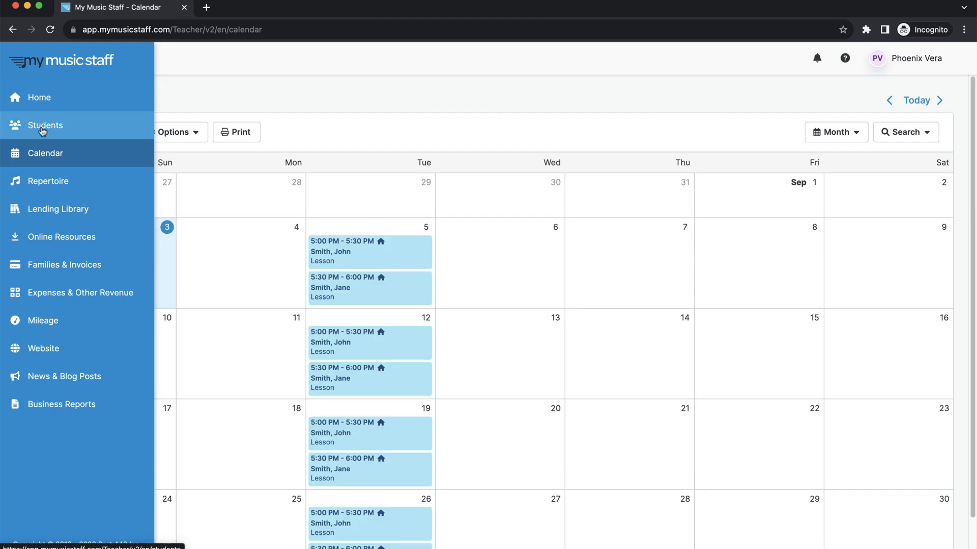
{"action": "left_click", "coordinate": [43, 131]}
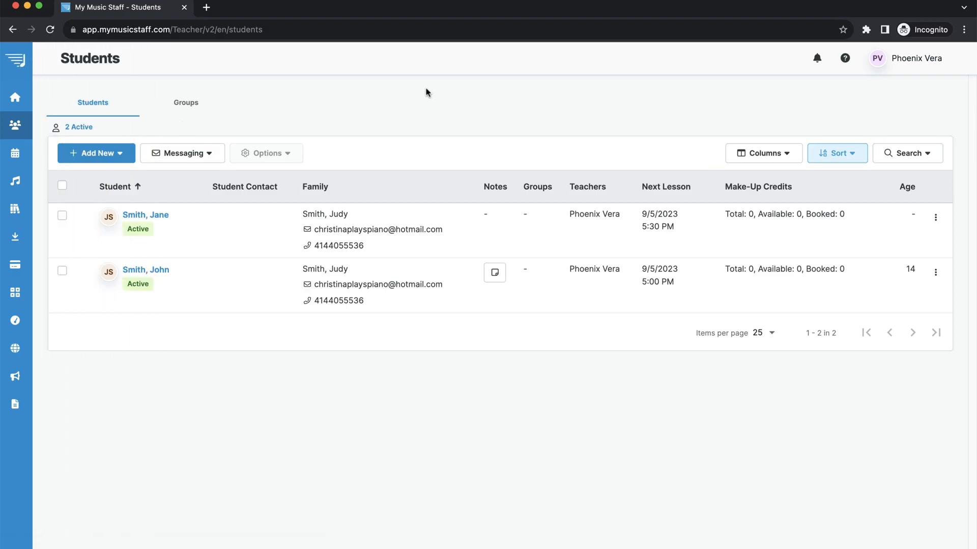
{"action": "left_click", "coordinate": [94, 153]}
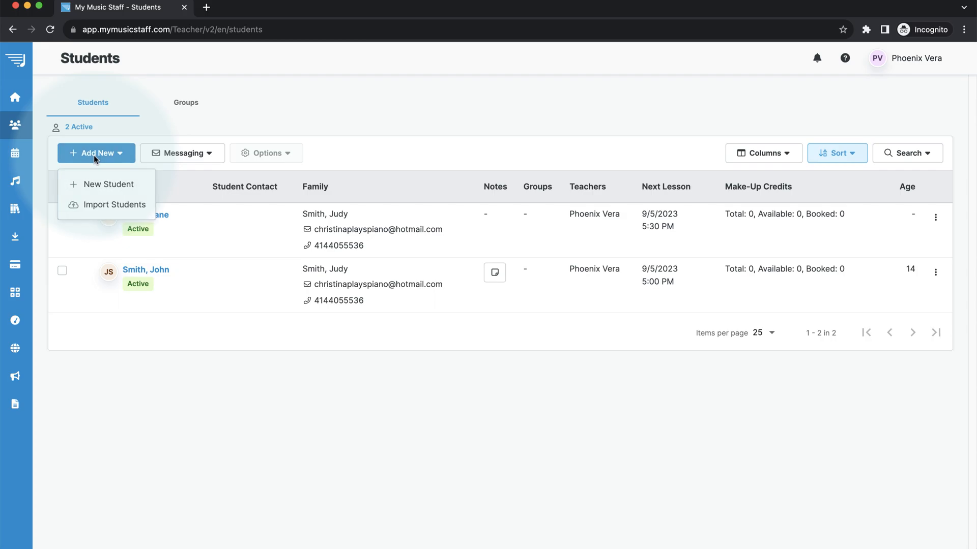
{"action": "left_click", "coordinate": [109, 186]}
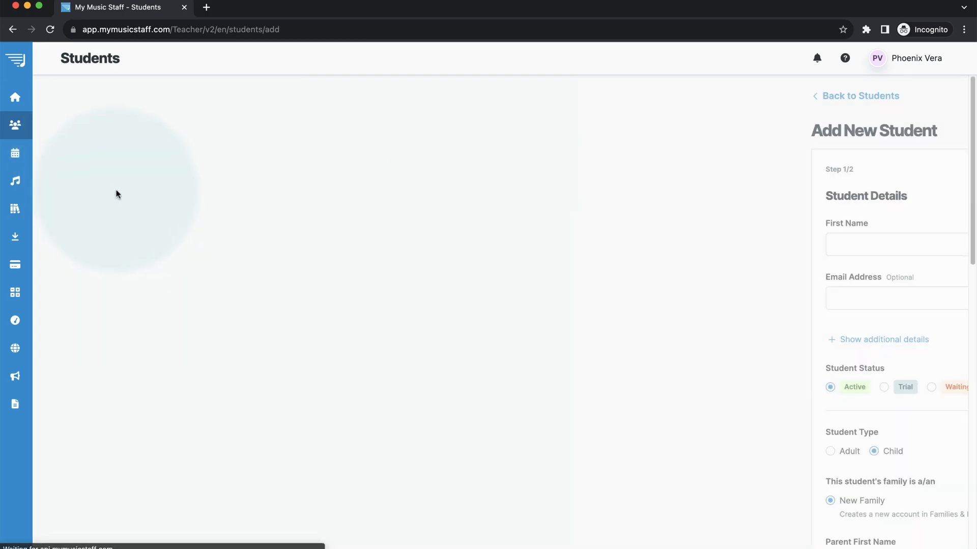
{"action": "left_click", "coordinate": [423, 244]}
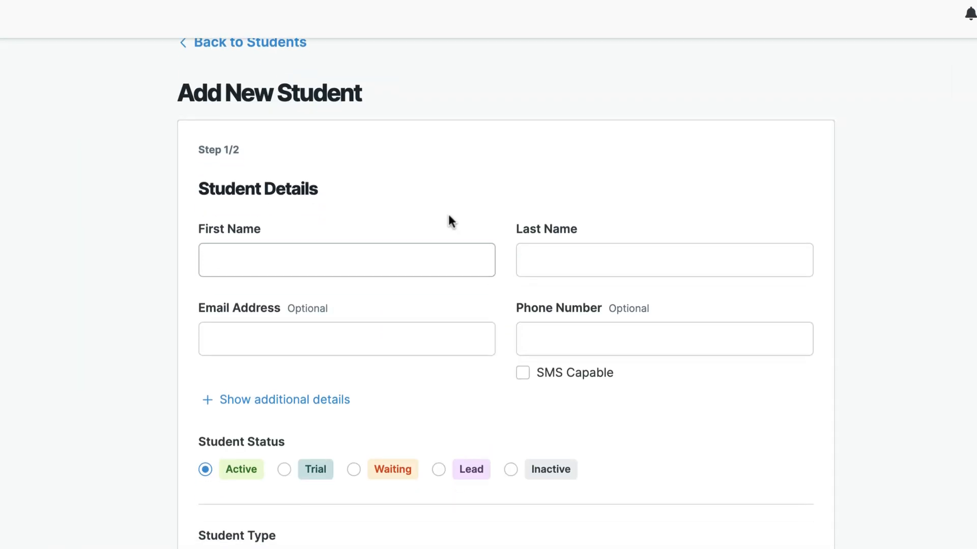
{"action": "key", "text": "Tab"}
{"action": "key", "text": "Tab"}
Fill in the parent's first name, last name, e-mail address and mobile number.
{"action": "scroll", "coordinate": [675, 420], "scroll_direction": "down", "scroll_amount": 7}
{"action": "scroll", "coordinate": [401, 254], "scroll_direction": "down", "scroll_amount": 3}
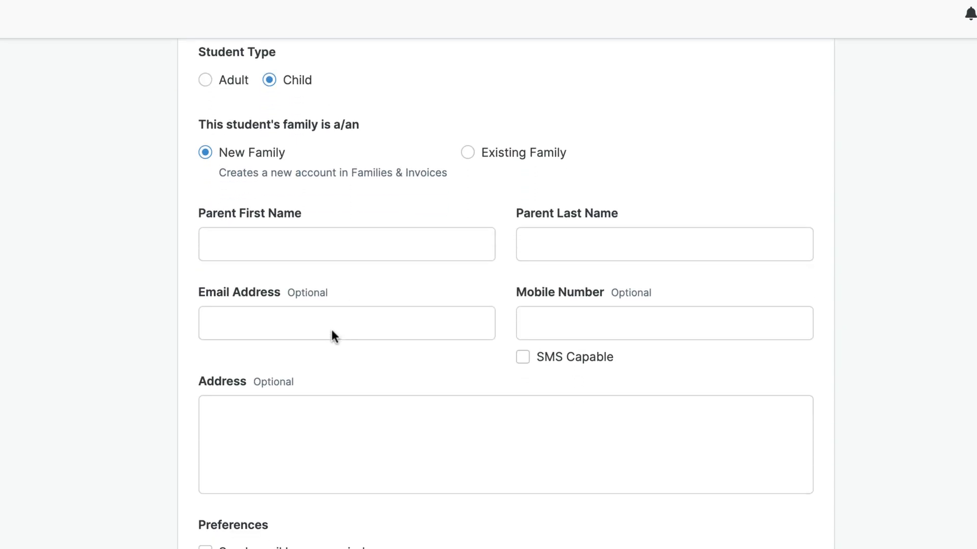
{"action": "left_click", "coordinate": [326, 232]}
{"action": "key", "text": "Tab"}
{"action": "key", "text": "Tab"}
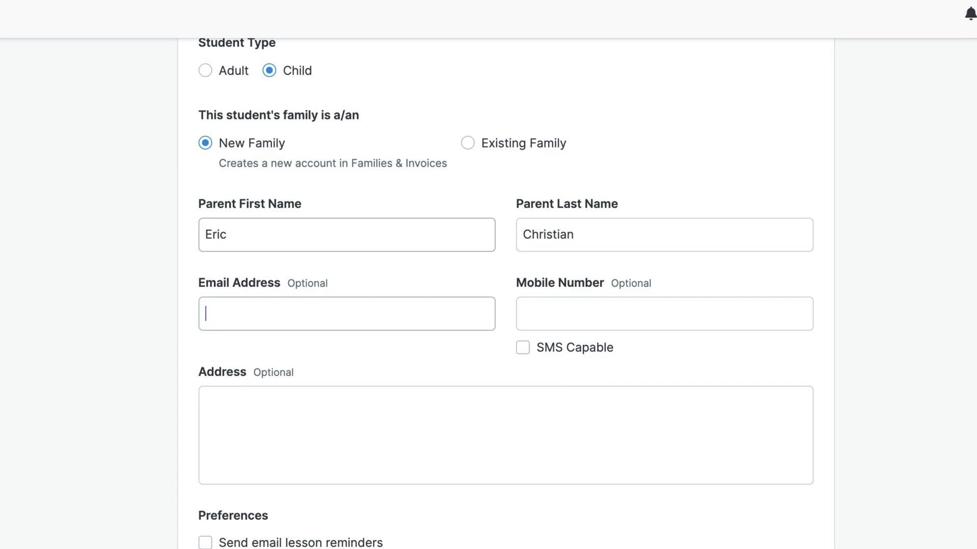
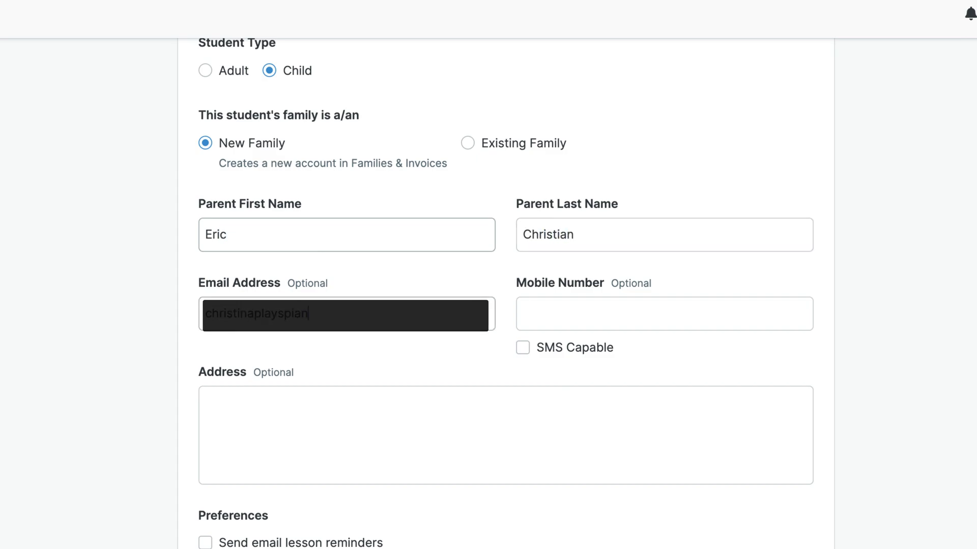
{"action": "key", "text": "Tab"}
{"action": "type", "text": "414"}
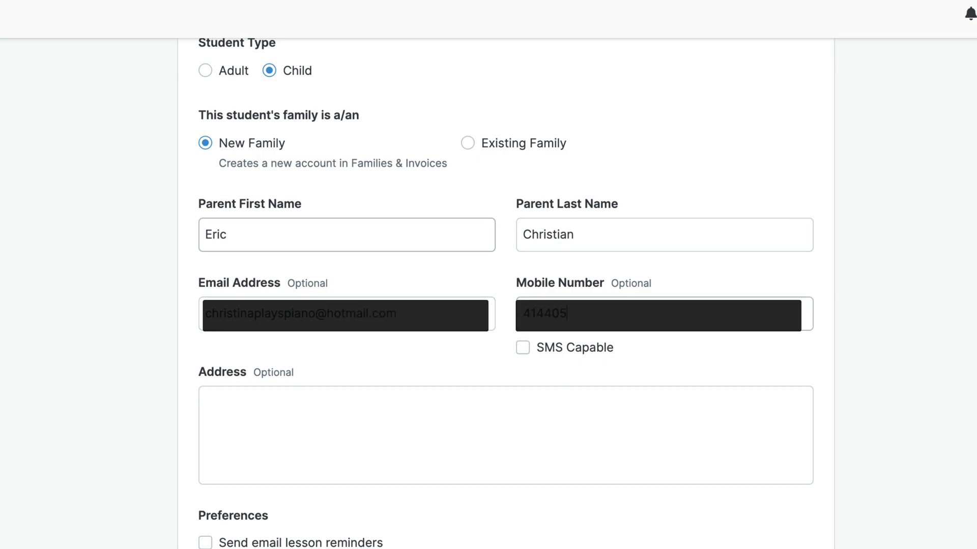
Show additional details and set gender He/Him and birthday 5/15/2017.
{"action": "scroll", "coordinate": [334, 236], "scroll_direction": "down", "scroll_amount": 10}
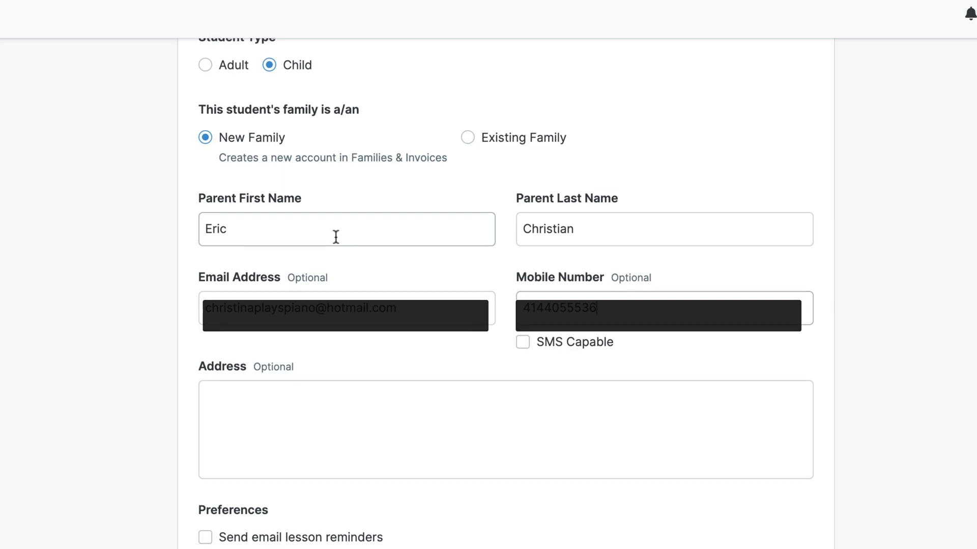
{"action": "scroll", "coordinate": [340, 243], "scroll_direction": "down", "scroll_amount": 1}
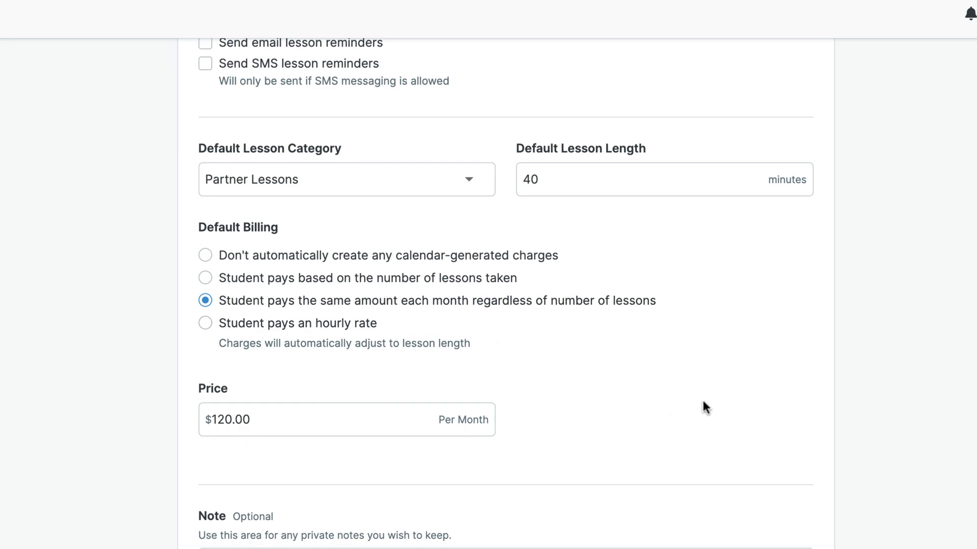
{"action": "scroll", "coordinate": [699, 409], "scroll_direction": "down", "scroll_amount": 1}
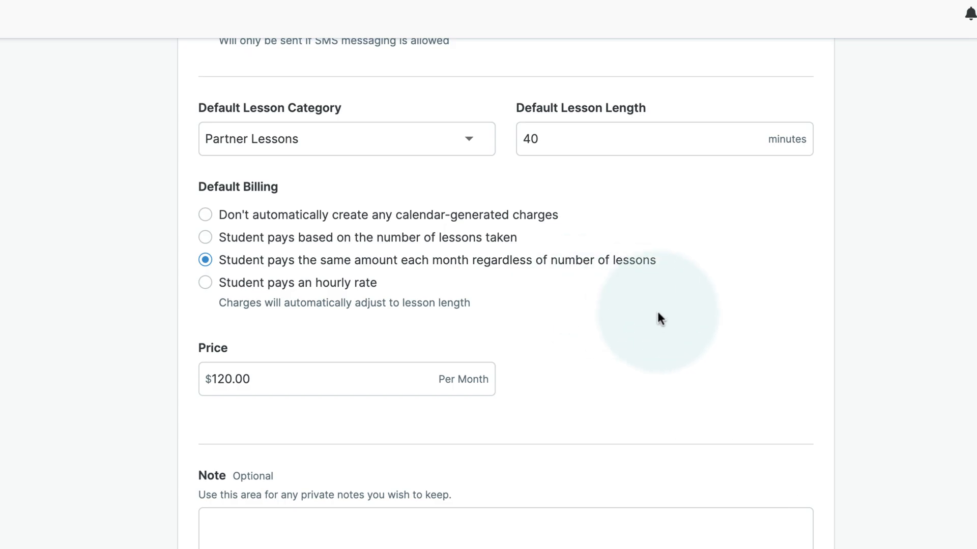
{"action": "scroll", "coordinate": [658, 312], "scroll_direction": "up", "scroll_amount": 5}
{"action": "scroll", "coordinate": [658, 312], "scroll_direction": "up", "scroll_amount": 10}
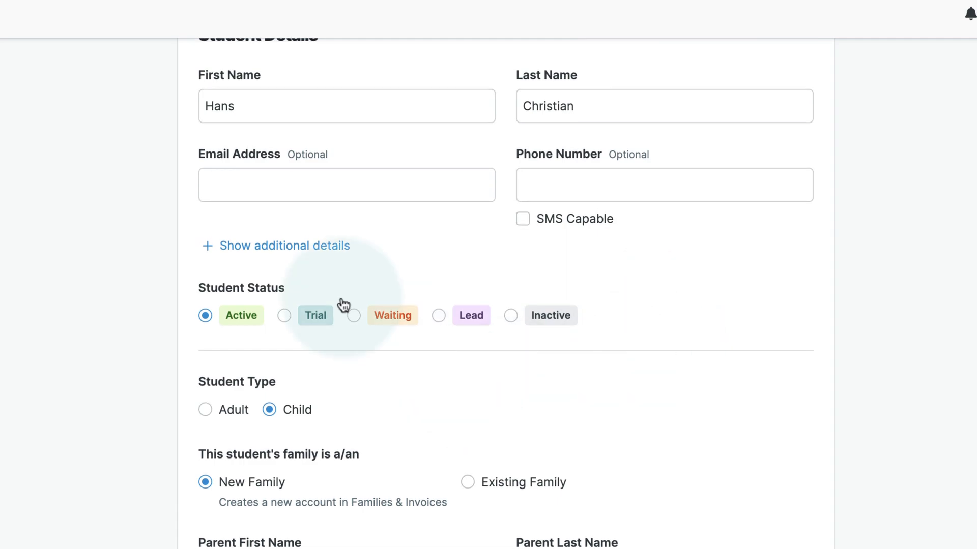
{"action": "left_click", "coordinate": [288, 251]}
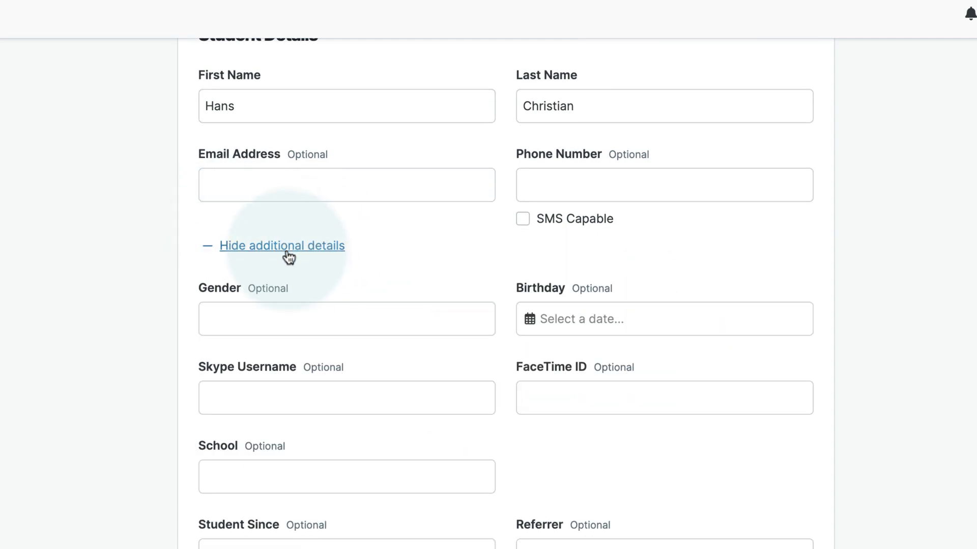
{"action": "scroll", "coordinate": [457, 275], "scroll_direction": "down", "scroll_amount": 3}
{"action": "left_click", "coordinate": [287, 202]}
{"action": "type", "text": "He/Him"}
{"action": "left_click", "coordinate": [661, 184]}
{"action": "left_click", "coordinate": [611, 399]}
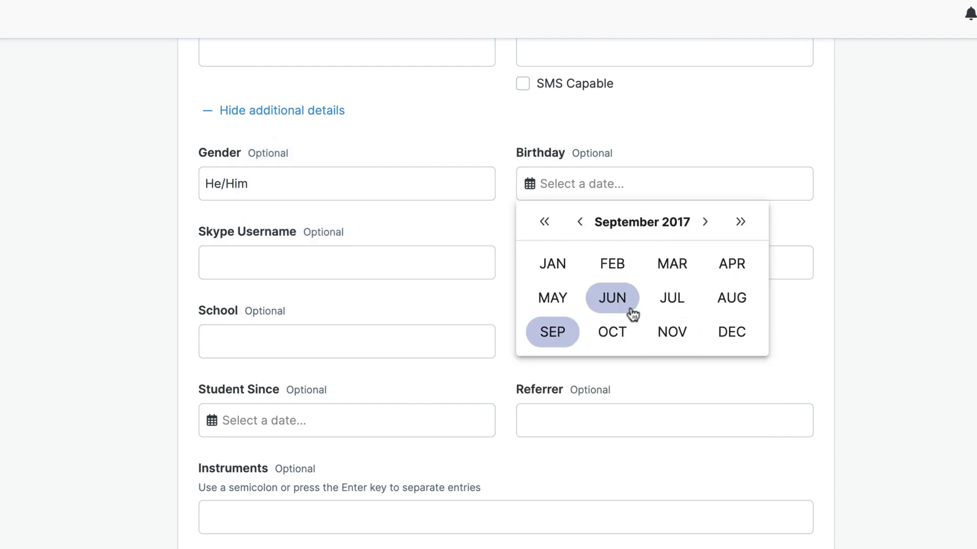
{"action": "left_click", "coordinate": [552, 297]}
{"action": "left_click", "coordinate": [573, 349]}
Set student since 10/3/2023, referrer 'Google search', instrument Piano and skill level B.
{"action": "scroll", "coordinate": [261, 255], "scroll_direction": "down", "scroll_amount": 3}
{"action": "left_click", "coordinate": [212, 300]}
{"action": "left_click", "coordinate": [294, 545]}
{"action": "left_click", "coordinate": [294, 448]}
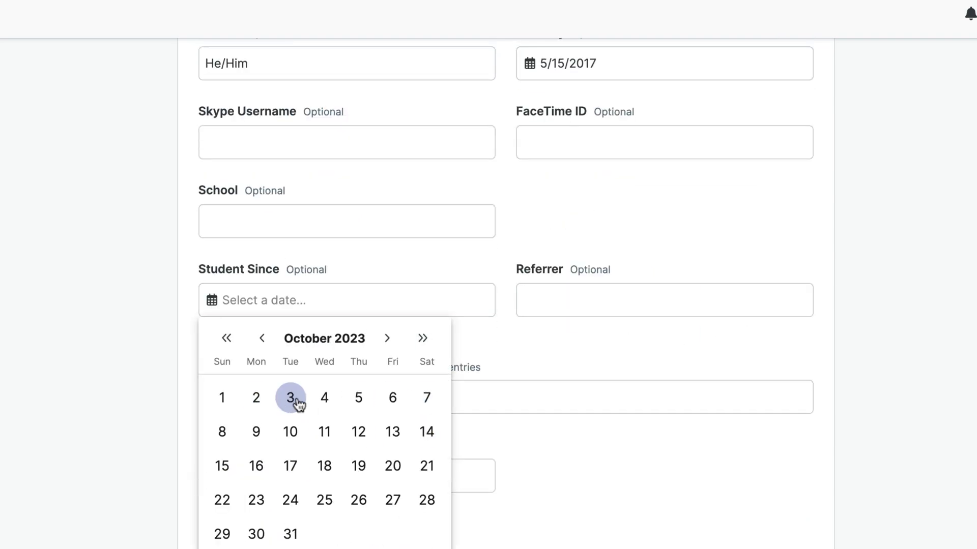
{"action": "left_click", "coordinate": [291, 399]}
{"action": "type", "text": "Google searc"}
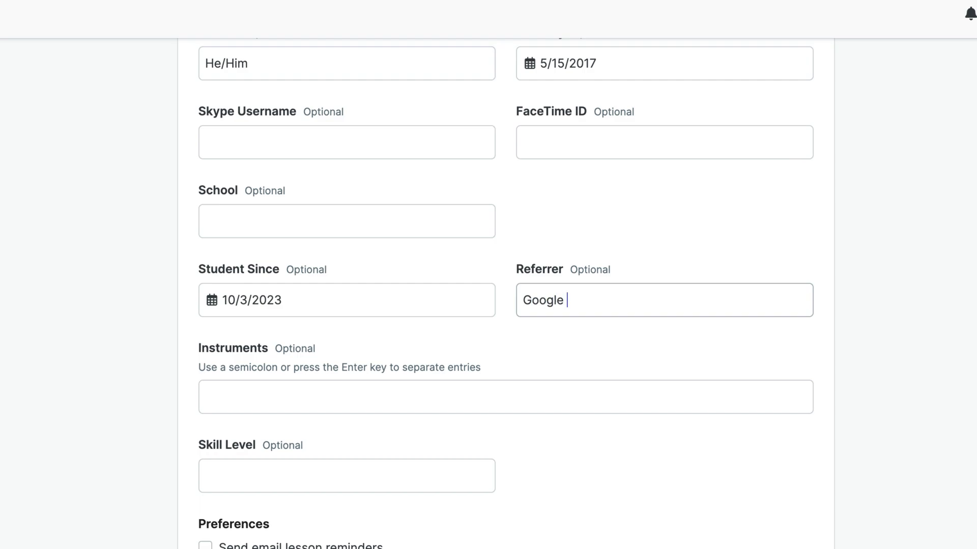
{"action": "type", "text": "h"}
{"action": "left_click", "coordinate": [479, 395]}
{"action": "type", "text": "Piano"}
{"action": "key", "text": "Tab"}
{"action": "type", "text": "B"}
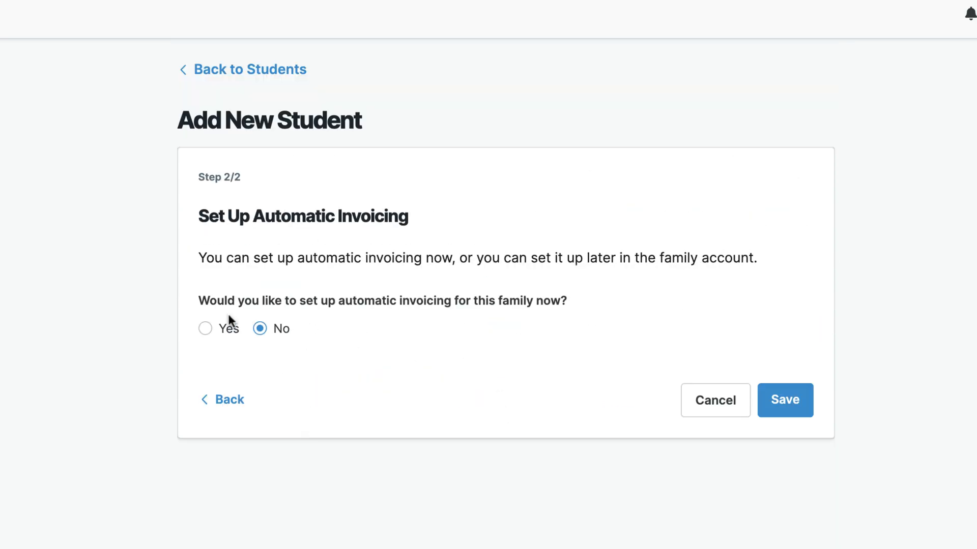
Turn on automatic invoicing with the billing cycle starting 10/1/2023.
{"action": "left_click", "coordinate": [231, 333]}
{"action": "scroll", "coordinate": [633, 408], "scroll_direction": "down", "scroll_amount": 6}
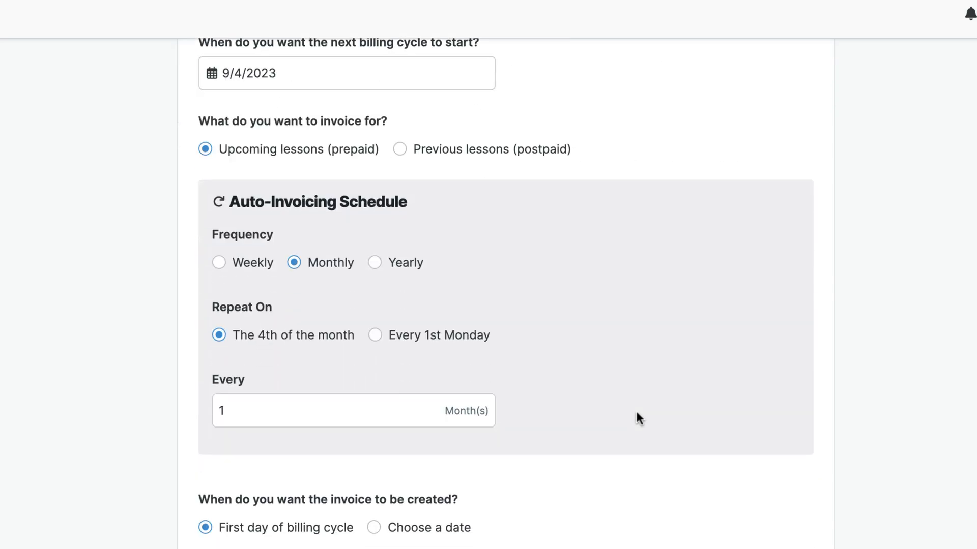
{"action": "scroll", "coordinate": [635, 410], "scroll_direction": "up", "scroll_amount": 1}
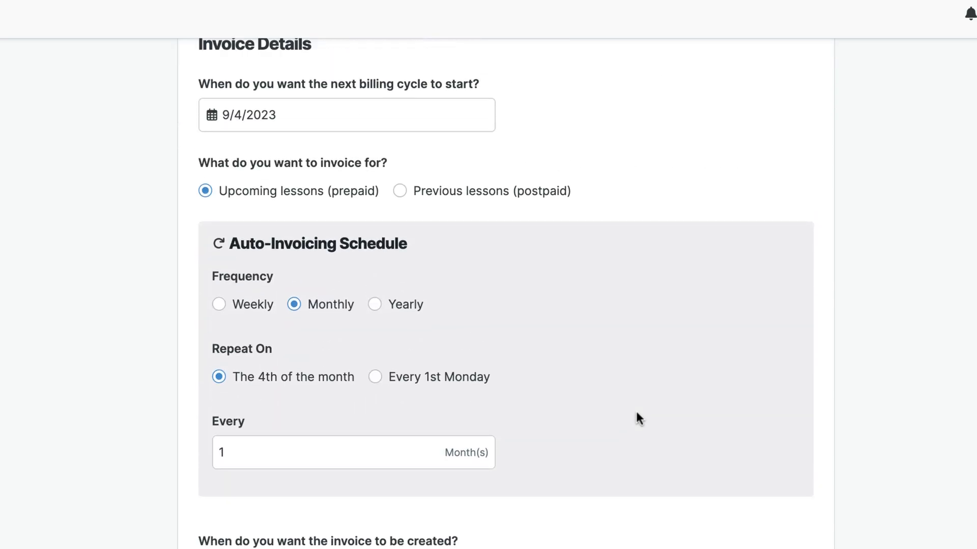
{"action": "left_click", "coordinate": [210, 115]}
{"action": "left_click", "coordinate": [389, 156]}
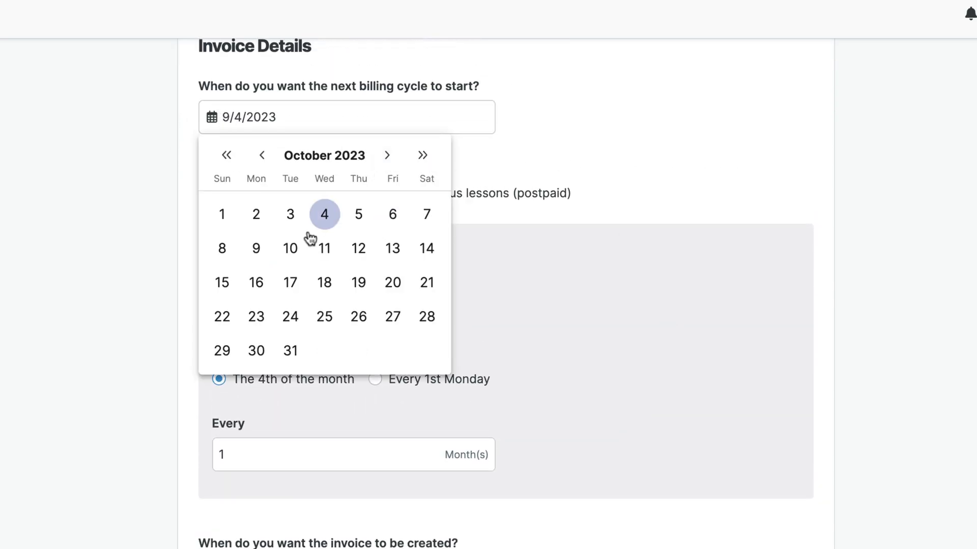
{"action": "left_click", "coordinate": [222, 216]}
Choose a custom invoice creation date of 9/24/2023.
{"action": "scroll", "coordinate": [541, 273], "scroll_direction": "down", "scroll_amount": 4}
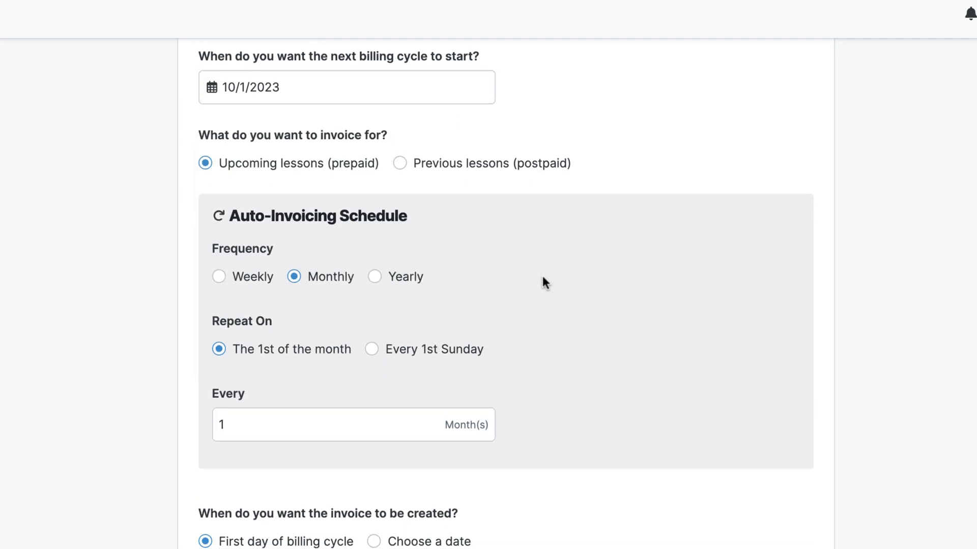
{"action": "scroll", "coordinate": [541, 274], "scroll_direction": "up", "scroll_amount": 4}
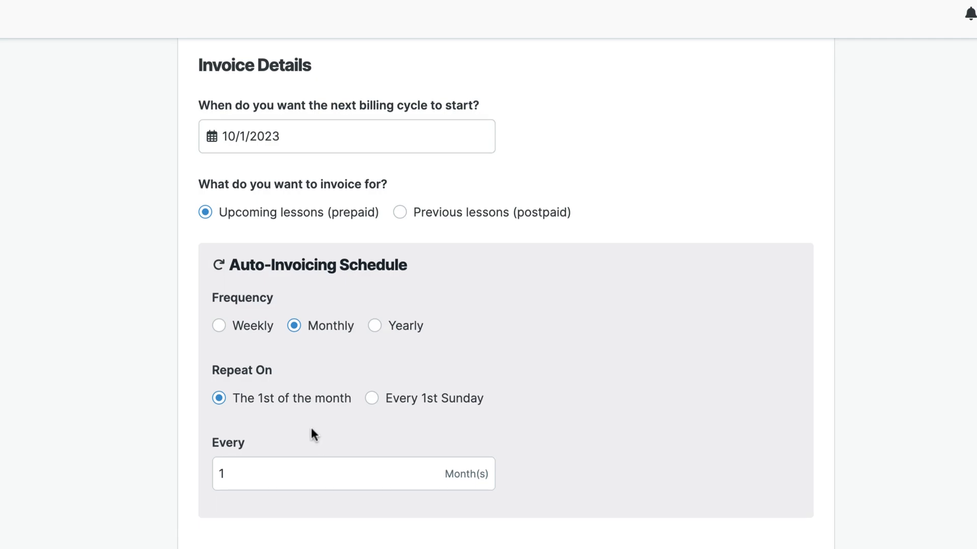
{"action": "scroll", "coordinate": [311, 430], "scroll_direction": "down", "scroll_amount": 2}
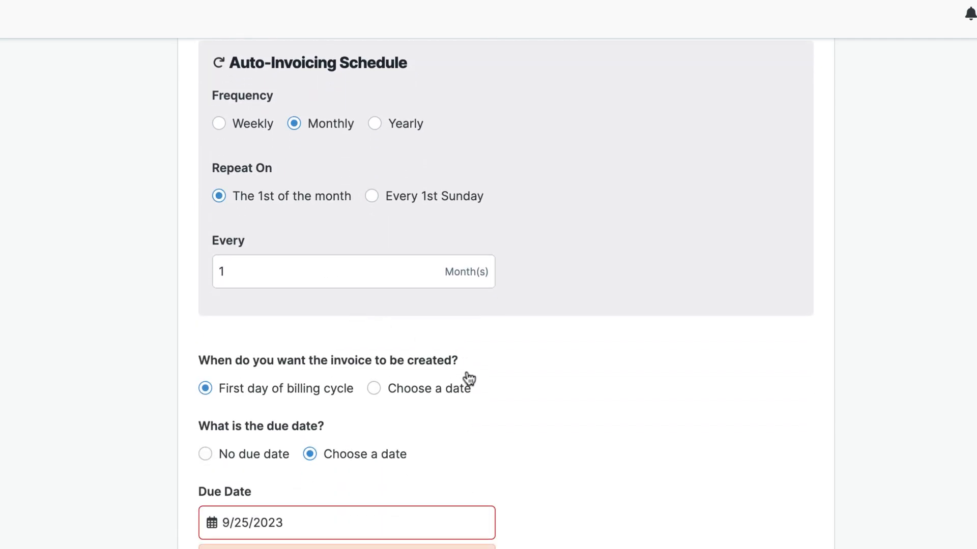
{"action": "left_click", "coordinate": [416, 393]}
{"action": "scroll", "coordinate": [419, 254], "scroll_direction": "down", "scroll_amount": 6}
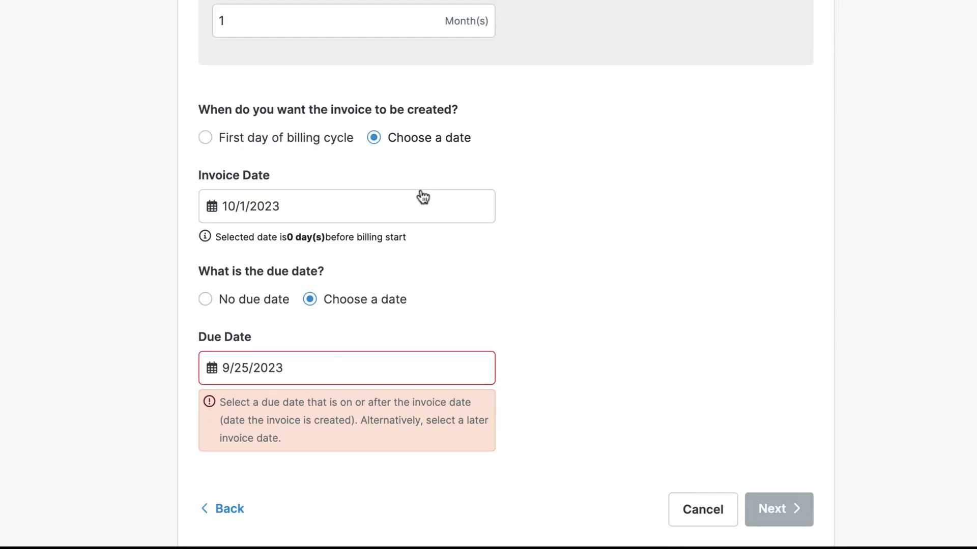
{"action": "left_click", "coordinate": [213, 165]}
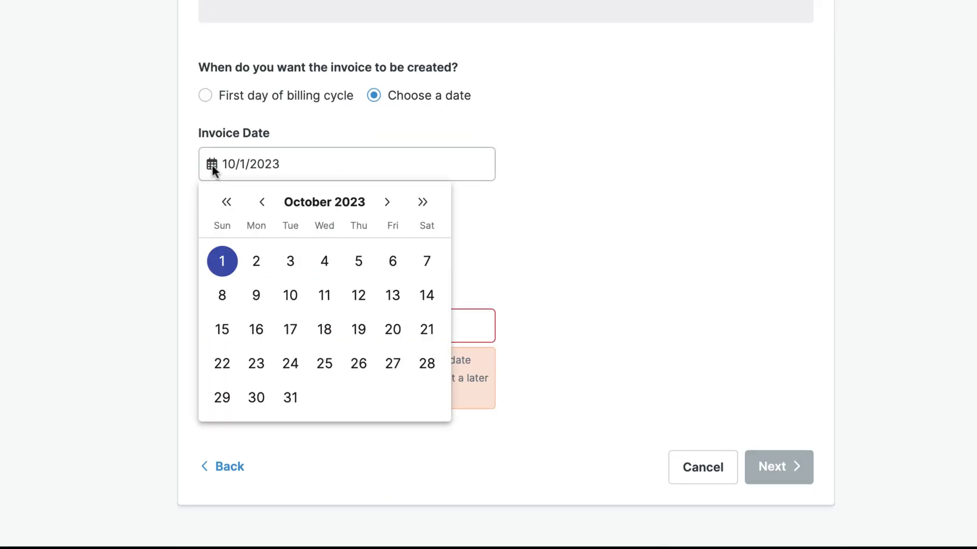
{"action": "left_click", "coordinate": [264, 204]}
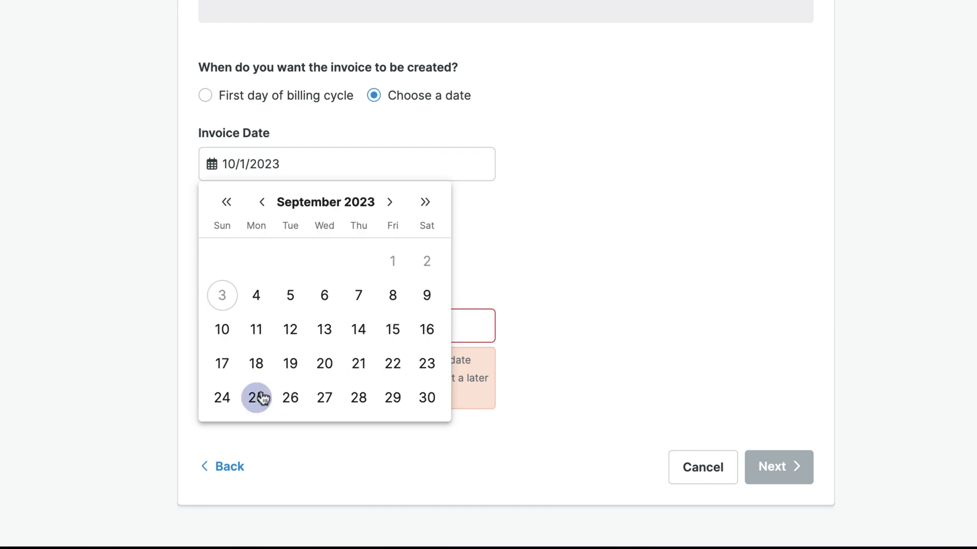
{"action": "left_click", "coordinate": [220, 404]}
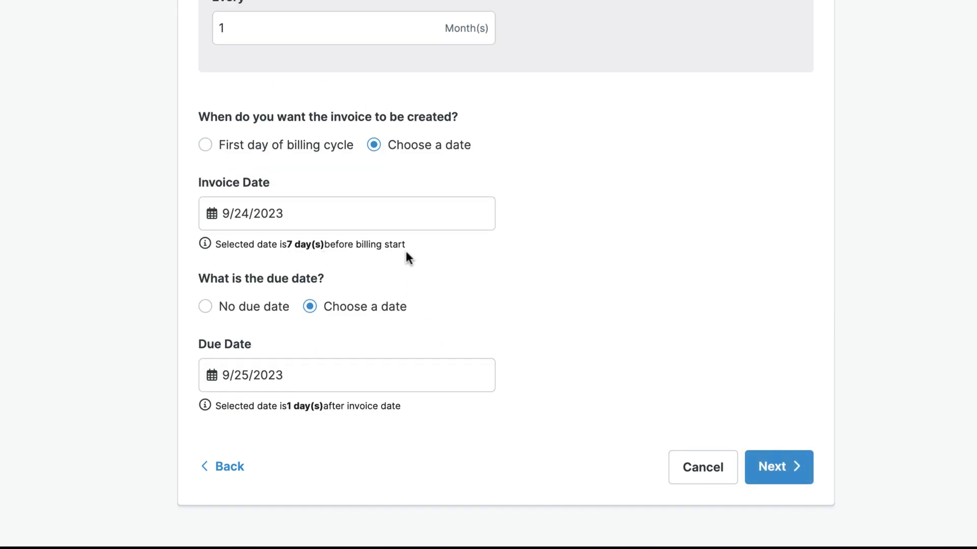
Set the invoice due date to 10/7/2023.
{"action": "left_click", "coordinate": [212, 376]}
{"action": "left_click", "coordinate": [389, 140]}
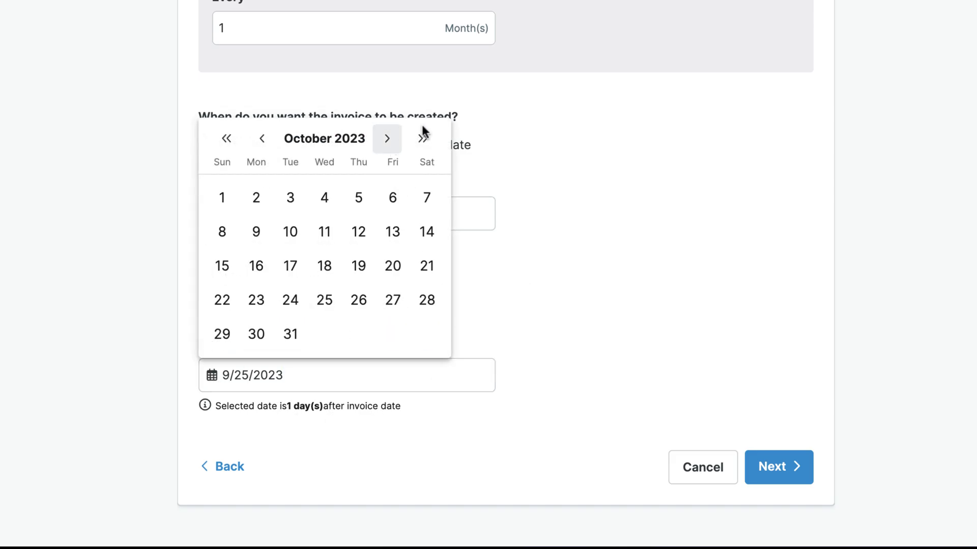
{"action": "left_click", "coordinate": [224, 232]}
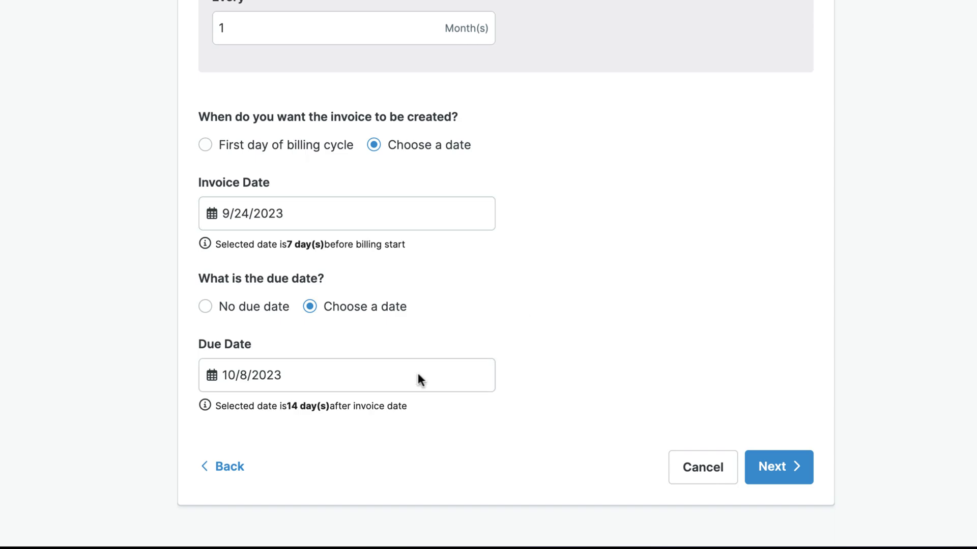
{"action": "scroll", "coordinate": [417, 371], "scroll_direction": "up", "scroll_amount": 4}
{"action": "left_click", "coordinate": [421, 399]}
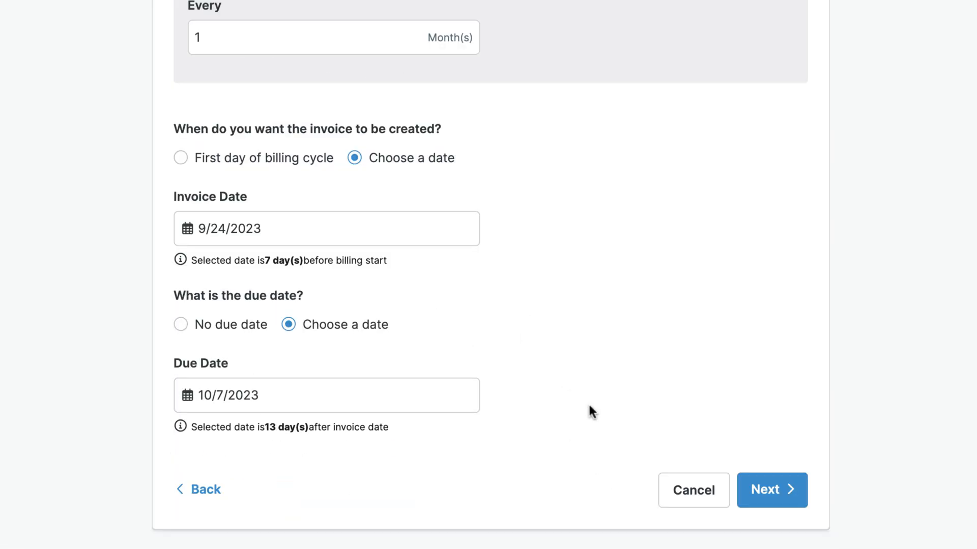
Continue and enable automatic e-mailing of invoices on the invoice date.
{"action": "left_click", "coordinate": [786, 489]}
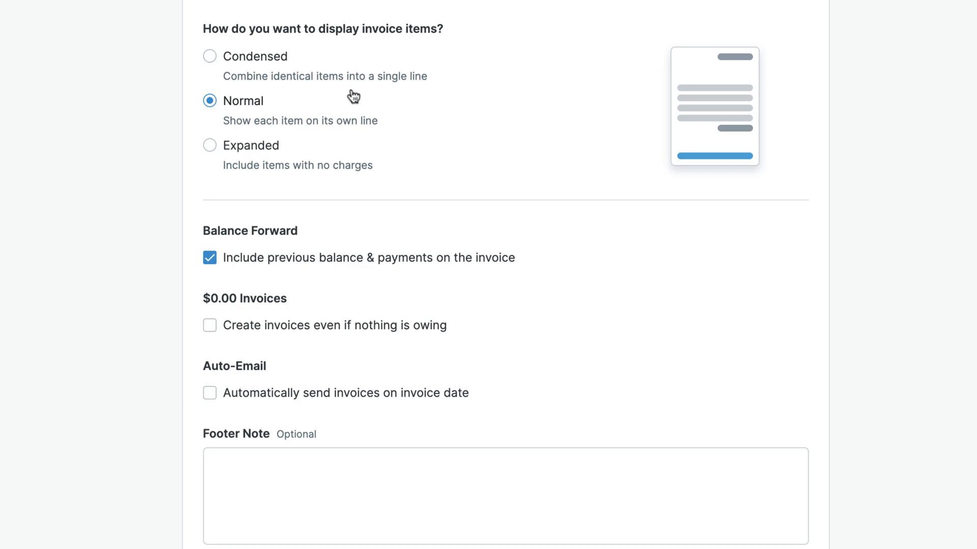
{"action": "left_click", "coordinate": [209, 394]}
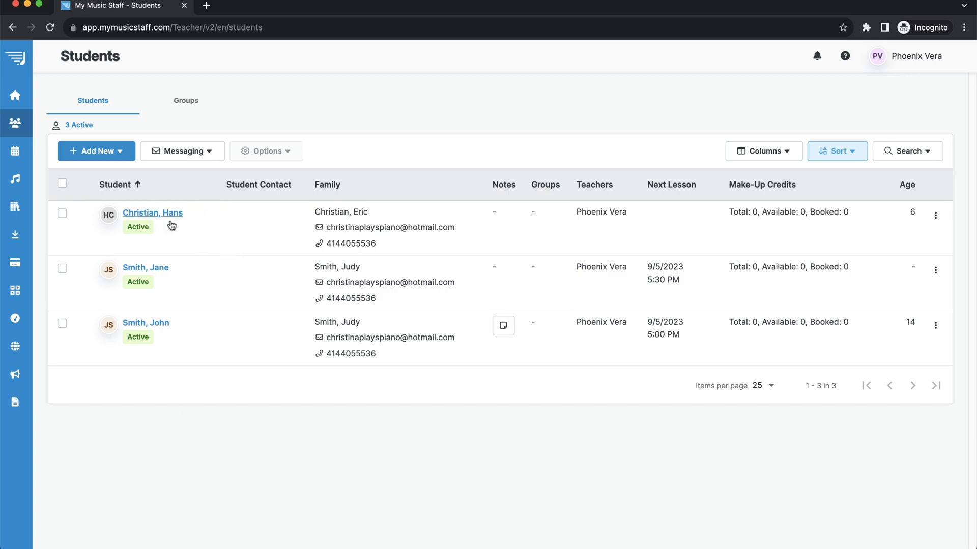
Start another new student record and enter the student's first and last name.
{"action": "left_click", "coordinate": [87, 154]}
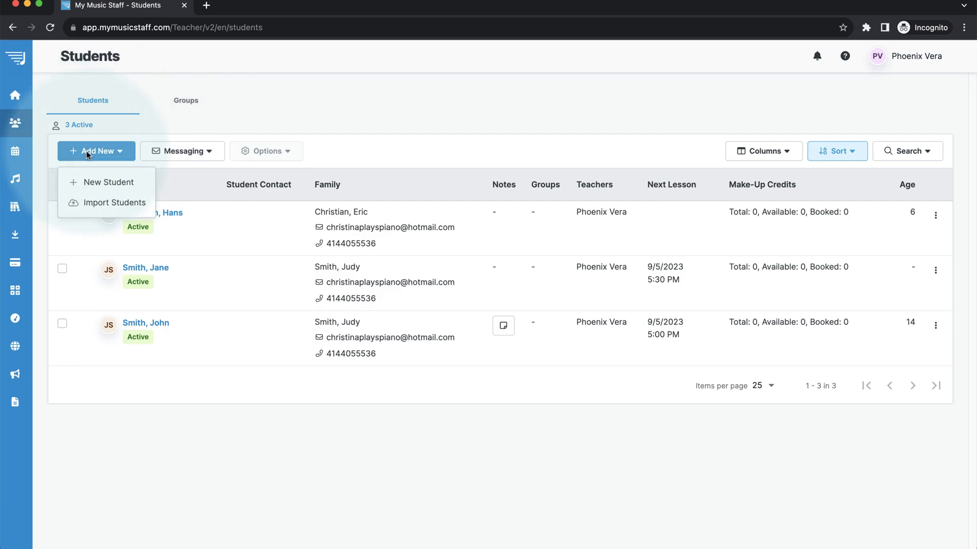
{"action": "left_click", "coordinate": [102, 184]}
{"action": "left_click", "coordinate": [319, 249]}
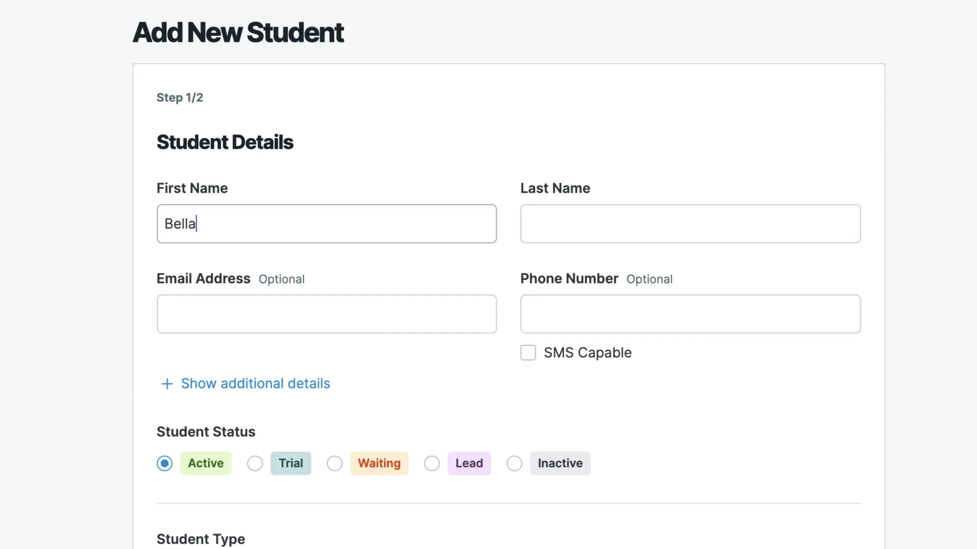
{"action": "key", "text": "Tab"}
{"action": "key", "text": "Tab"}
{"action": "scroll", "coordinate": [255, 41], "scroll_direction": "down", "scroll_amount": 5}
{"action": "left_click", "coordinate": [252, 46]}
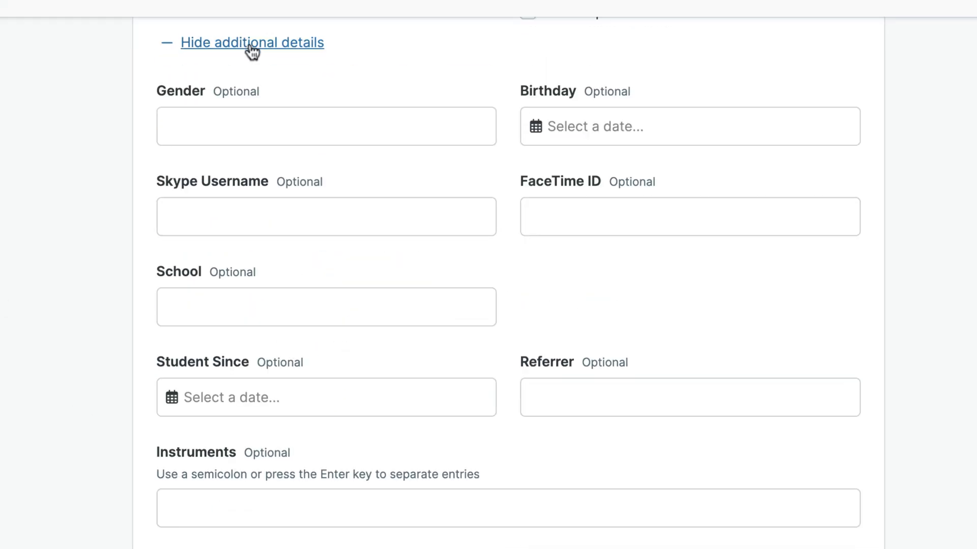
{"action": "left_click", "coordinate": [343, 136]}
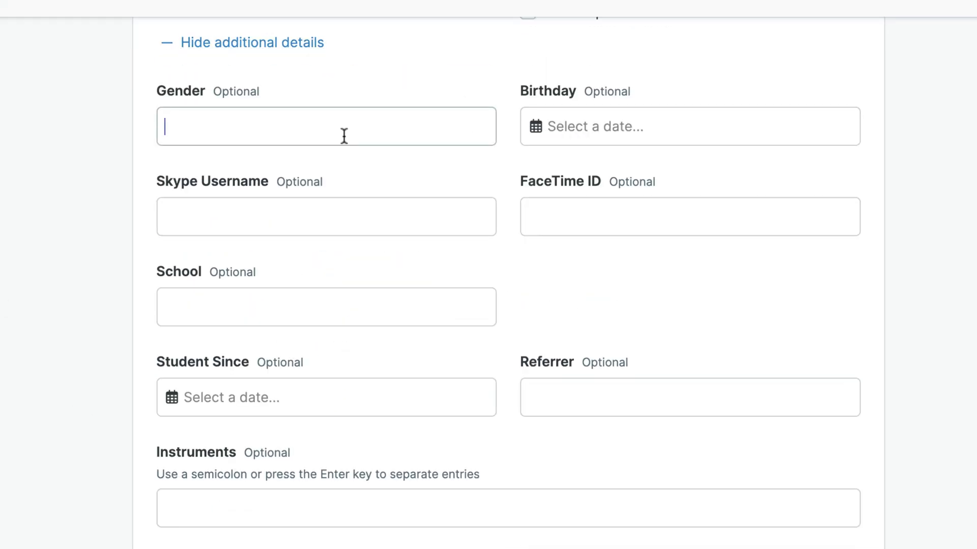
{"action": "type", "text": "She/Her"}
{"action": "left_click", "coordinate": [611, 126]}
{"action": "left_click", "coordinate": [630, 373]}
{"action": "left_click", "coordinate": [560, 217]}
{"action": "left_click", "coordinate": [741, 330]}
Set the student-since date to 10/3/2023.
{"action": "scroll", "coordinate": [185, 154], "scroll_direction": "down", "scroll_amount": 4}
{"action": "left_click", "coordinate": [213, 168]}
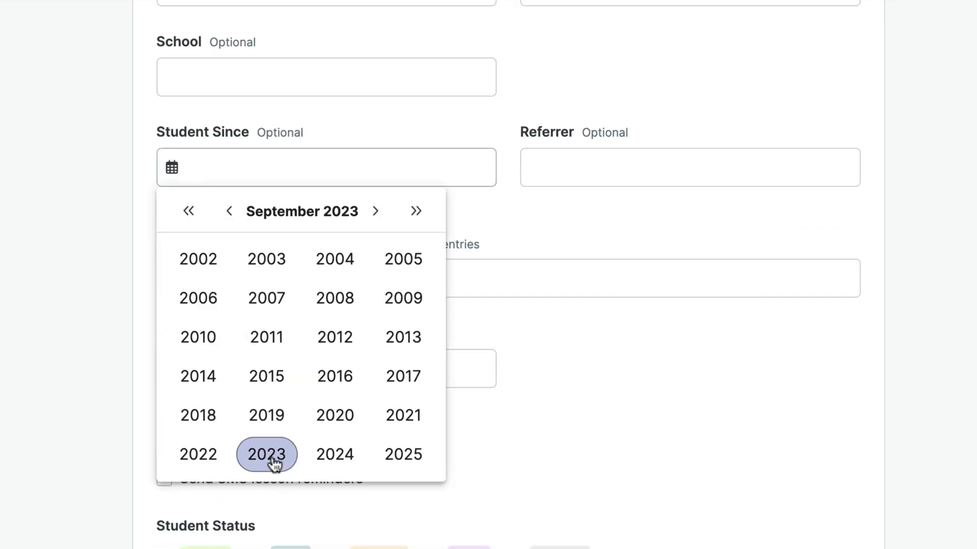
{"action": "left_click", "coordinate": [268, 455]}
{"action": "left_click", "coordinate": [250, 285]}
{"action": "left_click", "coordinate": [261, 283]}
Enter the other student's family as referrer, instrument Piano and skill level Beginner.
{"action": "left_click", "coordinate": [569, 172]}
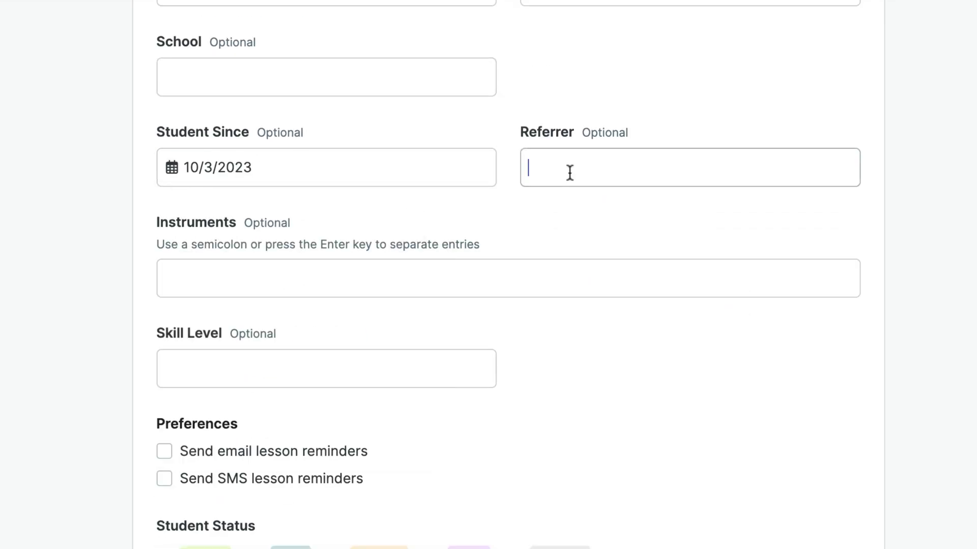
{"action": "type", "text": "Hans"}
{"action": "key", "text": "BackSpace"}
{"action": "type", "text": "' family"}
{"action": "key", "text": "Tab"}
{"action": "scroll", "coordinate": [569, 173], "scroll_direction": "down", "scroll_amount": 5}
{"action": "type", "text": "Piano"}
{"action": "key", "text": "Tab"}
{"action": "type", "text": "Beginner"}
{"action": "scroll", "coordinate": [563, 160], "scroll_direction": "down", "scroll_amount": 8}
Fill in the parent's first name, last name, e-mail address and phone number.
{"action": "left_click", "coordinate": [437, 147]}
{"action": "key", "text": "Tab"}
{"action": "key", "text": "Tab"}
{"action": "key", "text": "Tab"}
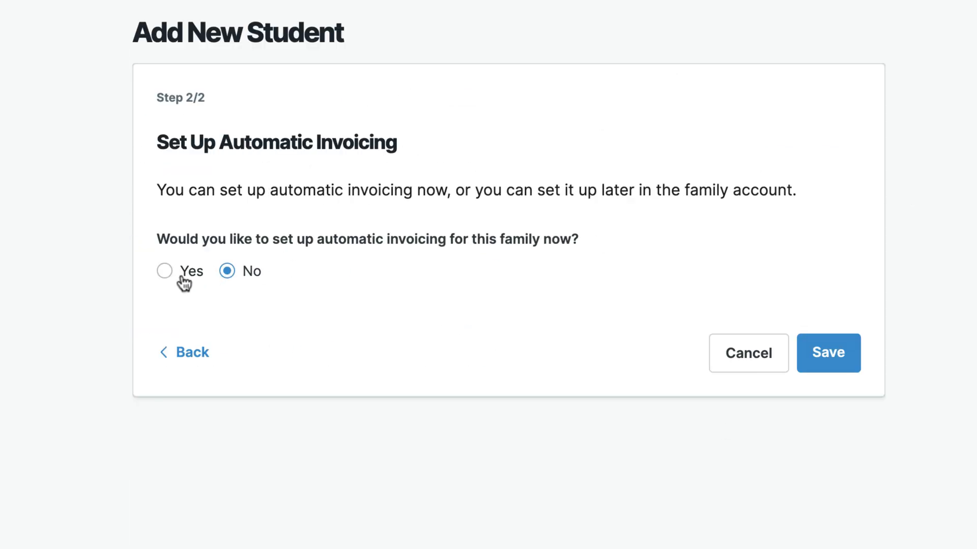
Turn on automatic invoicing for the second family, starting the billing cycle on the 1st of next month.
{"action": "left_click", "coordinate": [184, 273]}
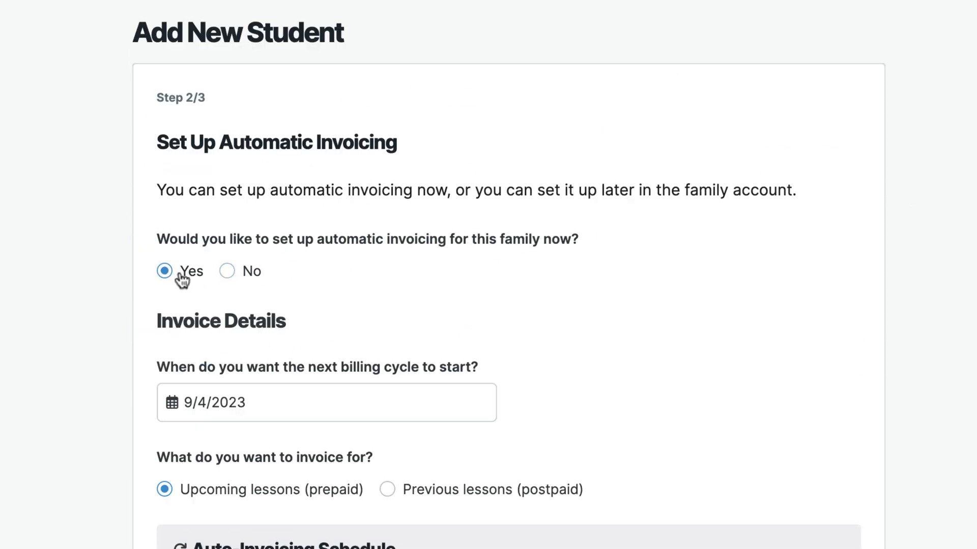
{"action": "scroll", "coordinate": [565, 319], "scroll_direction": "down", "scroll_amount": 10}
{"action": "scroll", "coordinate": [566, 319], "scroll_direction": "up", "scroll_amount": 2}
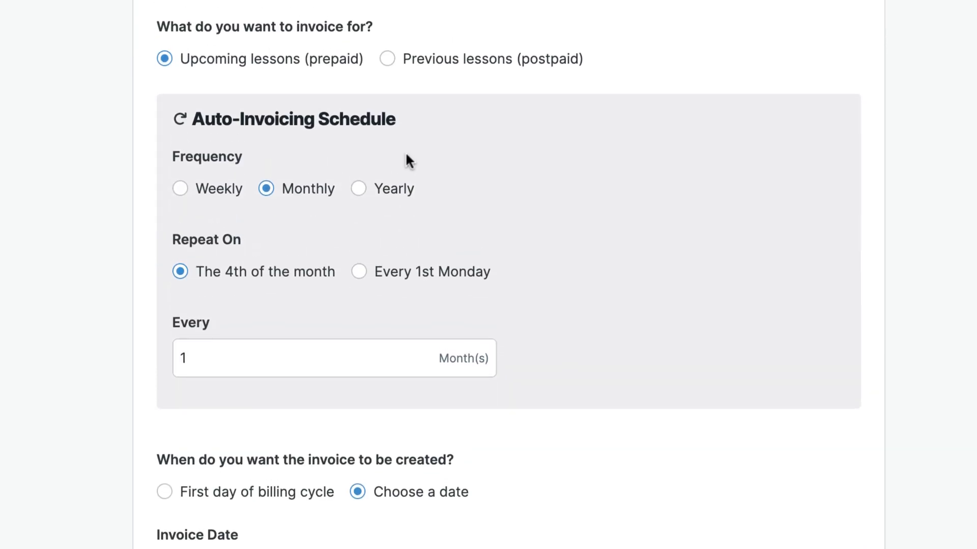
{"action": "scroll", "coordinate": [245, 55], "scroll_direction": "up", "scroll_amount": 3}
{"action": "left_click", "coordinate": [172, 158]}
{"action": "left_click", "coordinate": [376, 201]}
{"action": "left_click", "coordinate": [183, 268]}
{"action": "scroll", "coordinate": [249, 405], "scroll_direction": "down", "scroll_amount": 10}
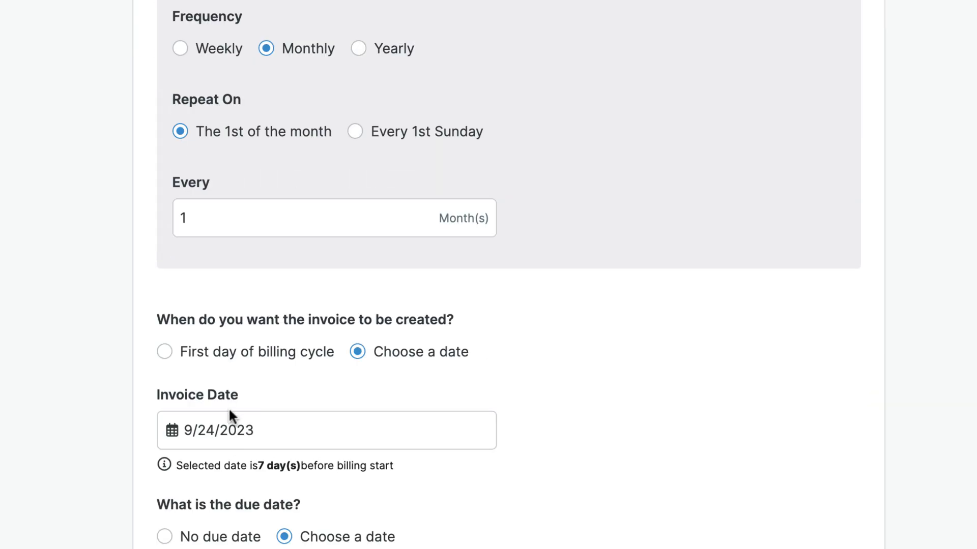
Keep the invoice date at 9/24/2023 and save the new student.
{"action": "left_click", "coordinate": [170, 253]}
{"action": "left_click", "coordinate": [511, 294]}
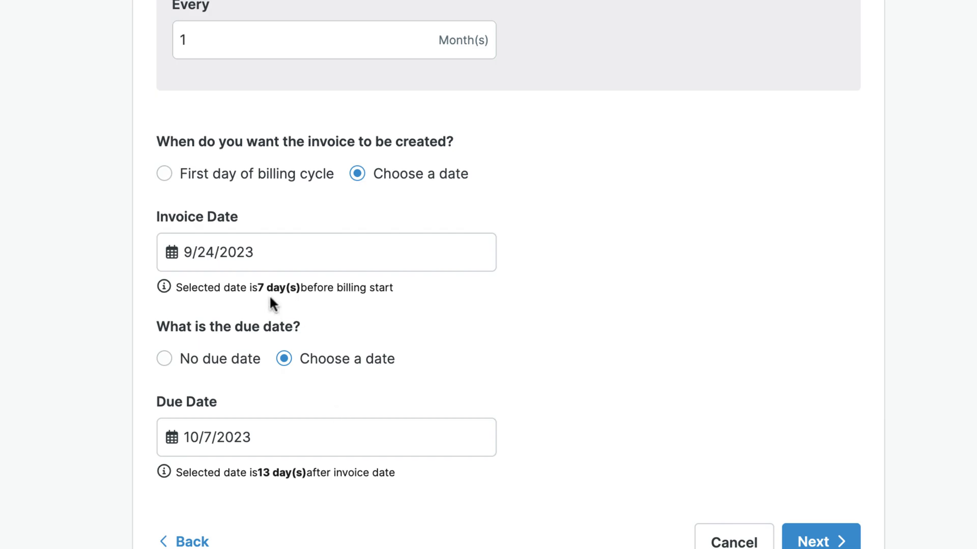
{"action": "scroll", "coordinate": [263, 496], "scroll_direction": "up", "scroll_amount": 2}
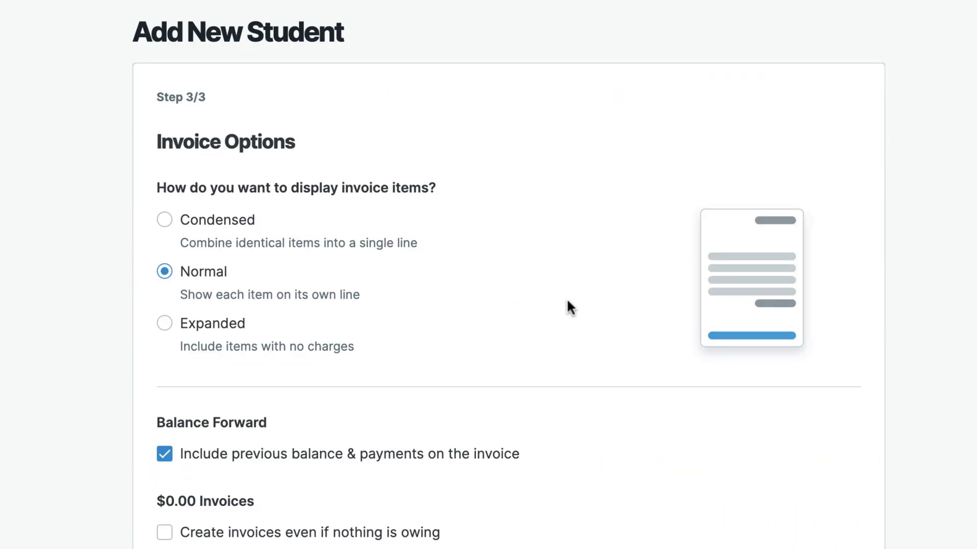
{"action": "scroll", "coordinate": [566, 305], "scroll_direction": "down", "scroll_amount": 4}
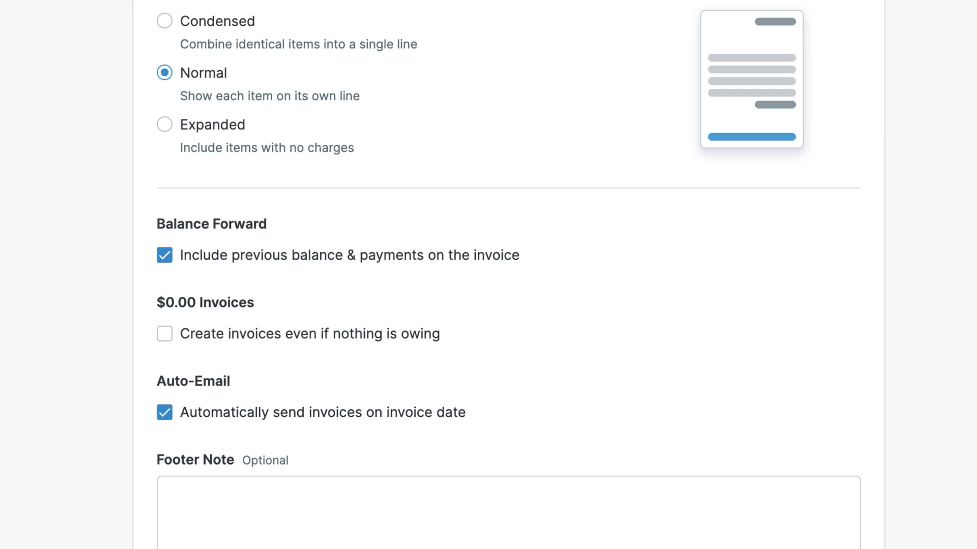
{"action": "left_click", "coordinate": [688, 506]}
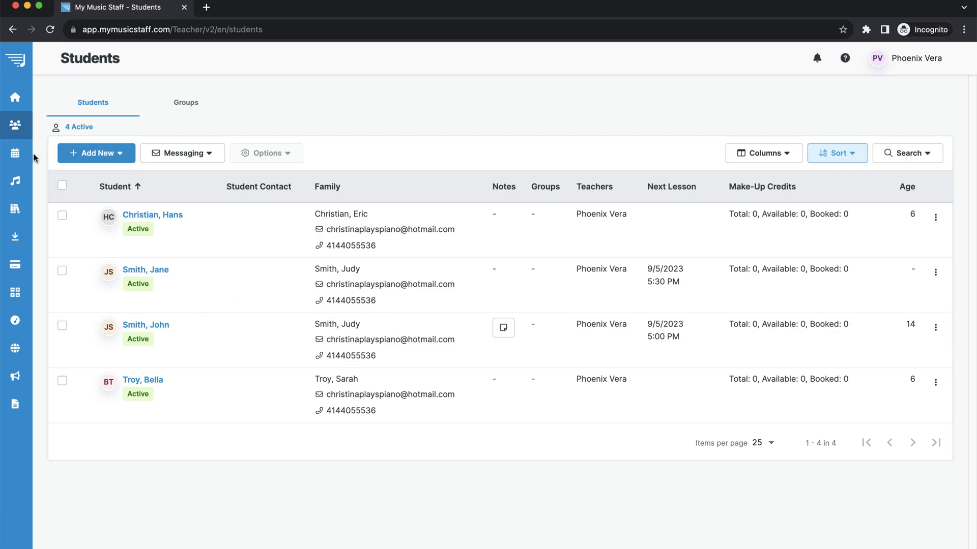
Go to the Calendar, advance to October 2023, and bring up adding options for Tuesday, October 3.
{"action": "mouse_move", "coordinate": [20, 155]}
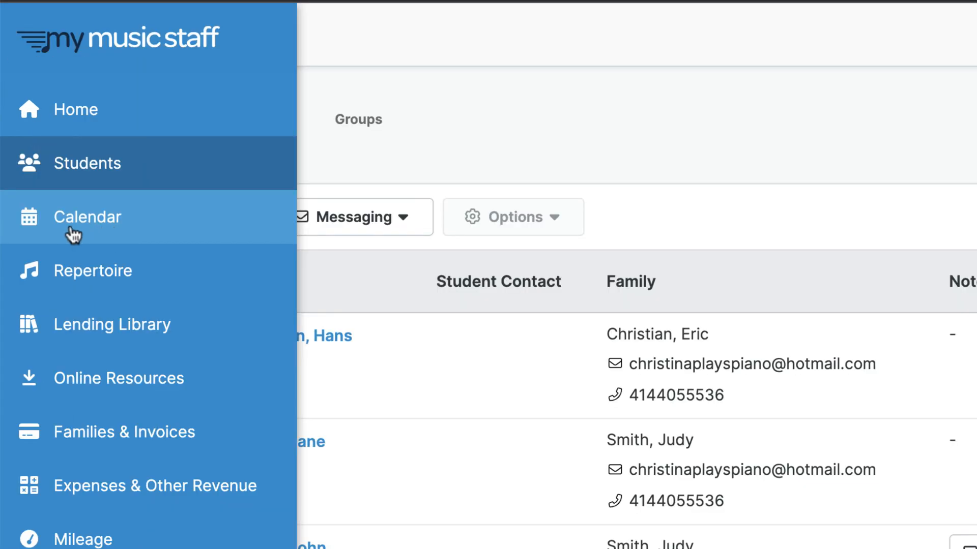
{"action": "left_click", "coordinate": [127, 231]}
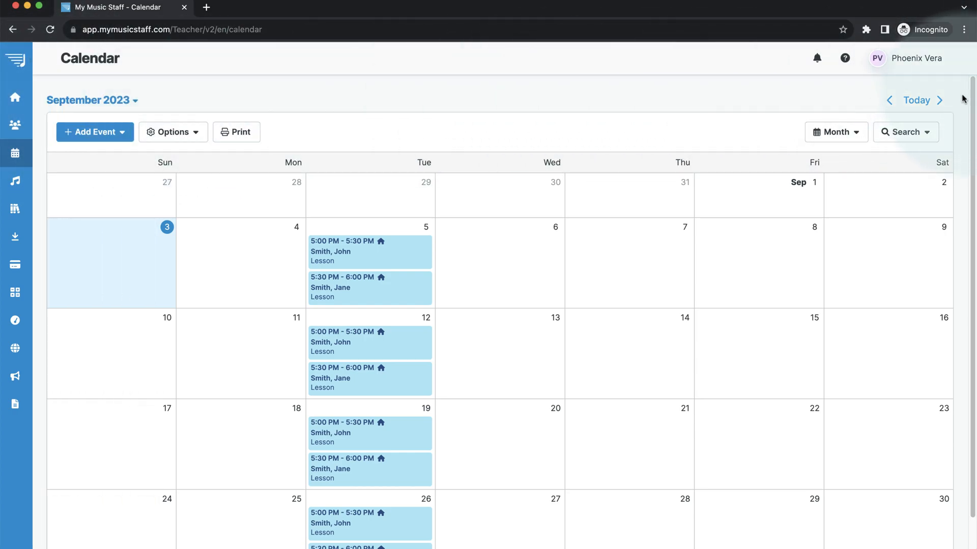
{"action": "left_click", "coordinate": [940, 103]}
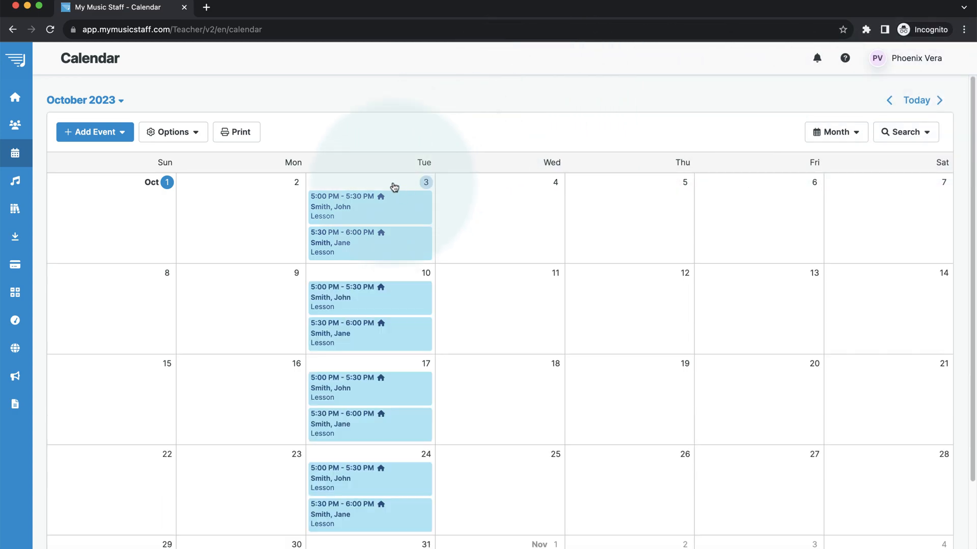
{"action": "left_click", "coordinate": [394, 187]}
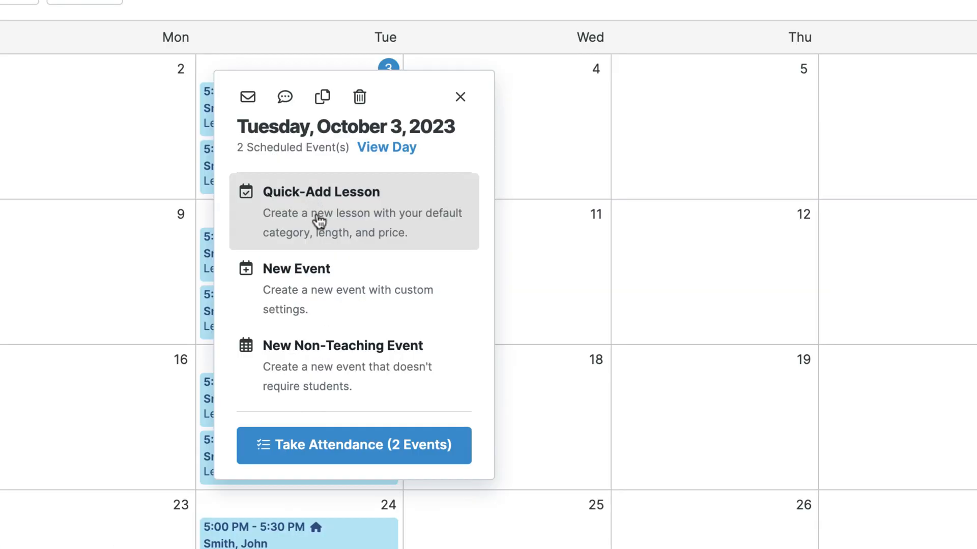
Quick-add a lesson on October 3 for the first active student starting at 6:00 PM.
{"action": "left_click", "coordinate": [318, 221]}
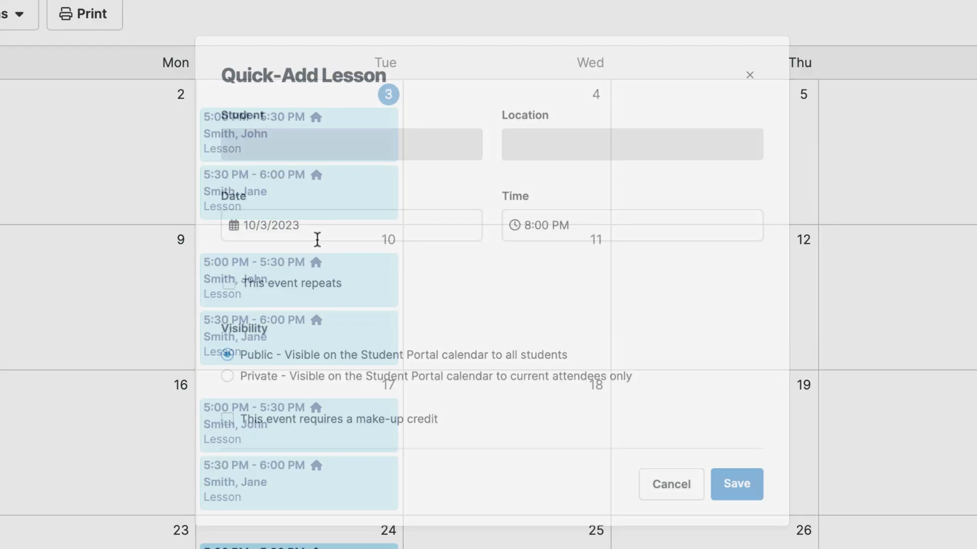
{"action": "left_click", "coordinate": [307, 138]}
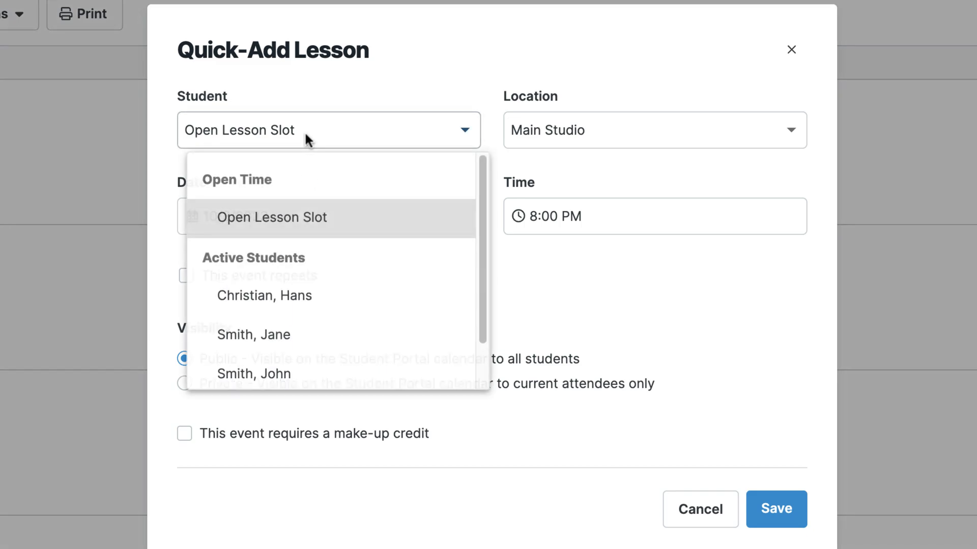
{"action": "left_click", "coordinate": [320, 300]}
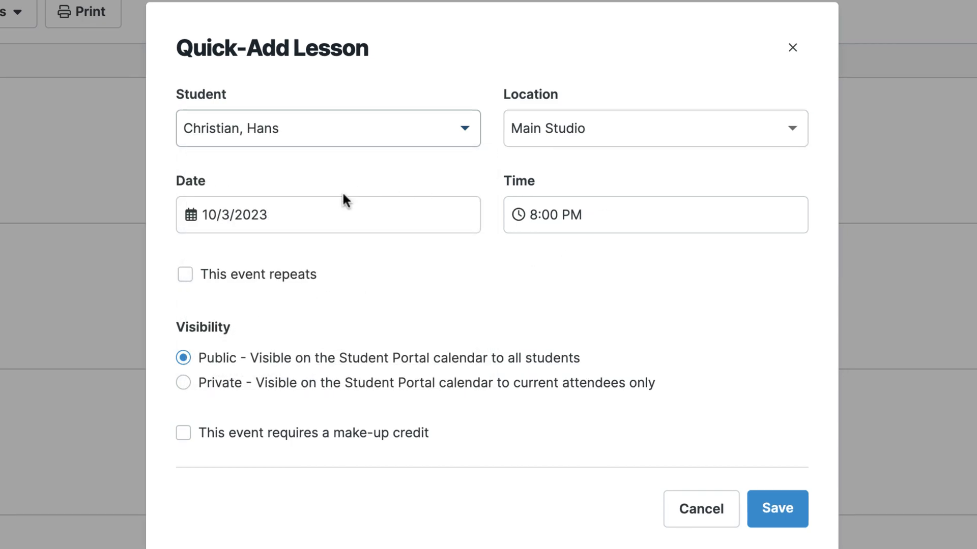
{"action": "left_click", "coordinate": [539, 222]}
{"action": "left_click", "coordinate": [536, 292]}
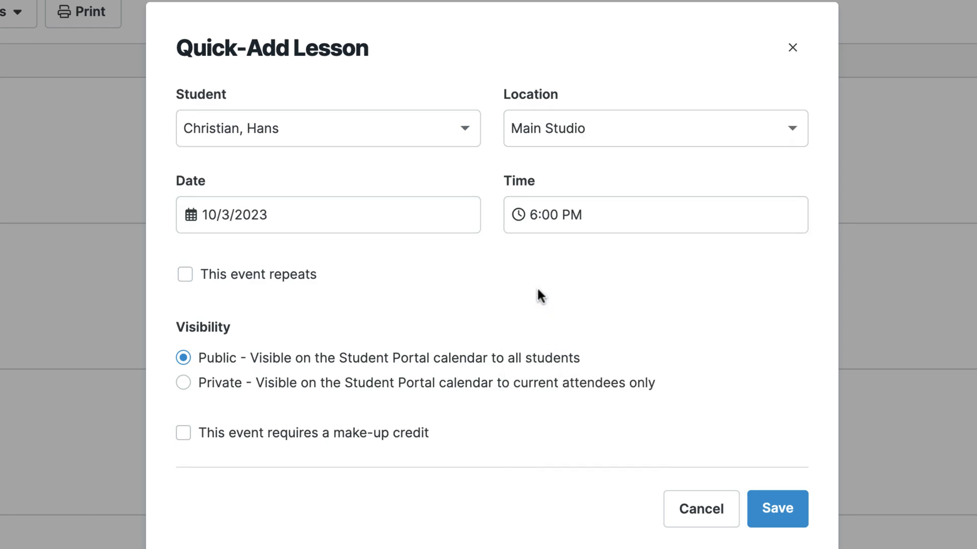
Make the lesson repeat weekly, set it to Private, and save it.
{"action": "left_click", "coordinate": [262, 275]}
{"action": "scroll", "coordinate": [263, 274], "scroll_direction": "down", "scroll_amount": 3}
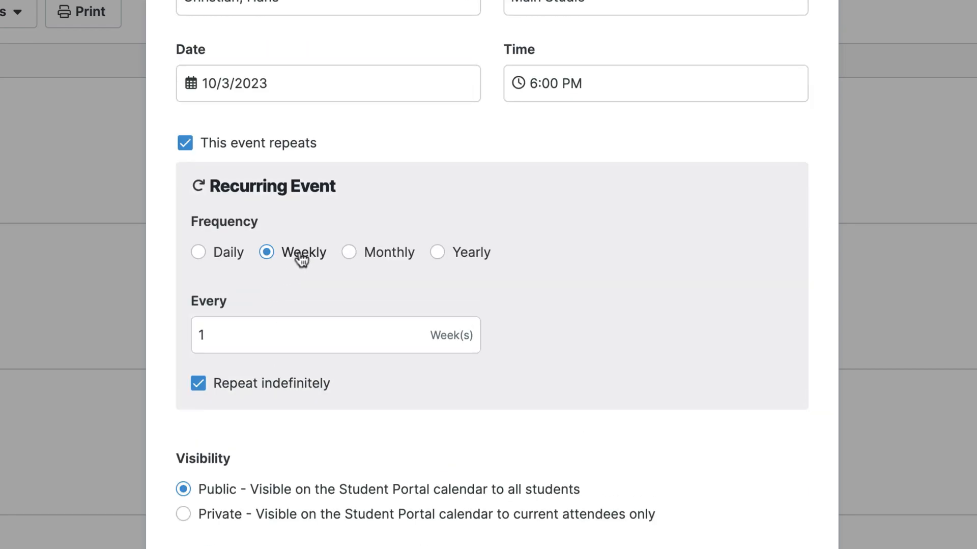
{"action": "left_click", "coordinate": [211, 514]}
{"action": "scroll", "coordinate": [211, 514], "scroll_direction": "down", "scroll_amount": 3}
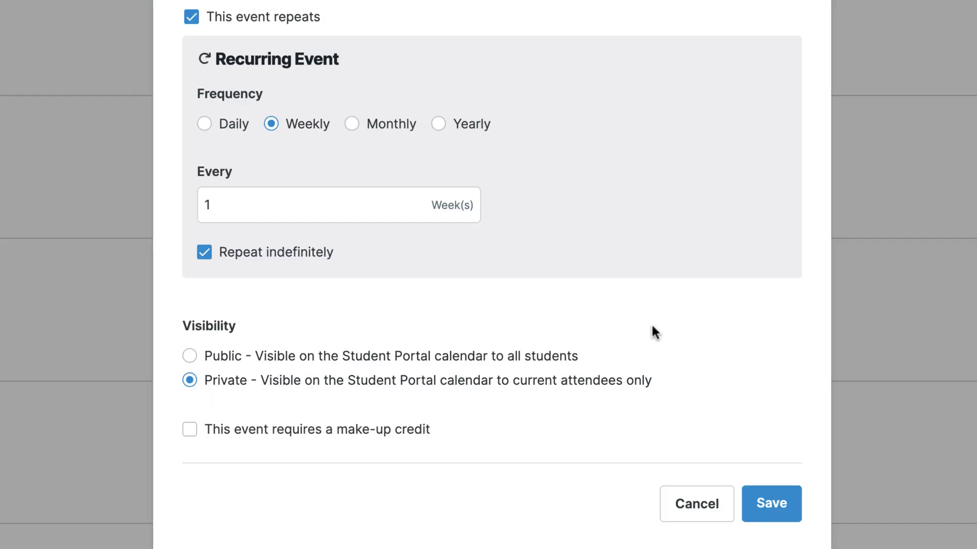
{"action": "left_click", "coordinate": [765, 513]}
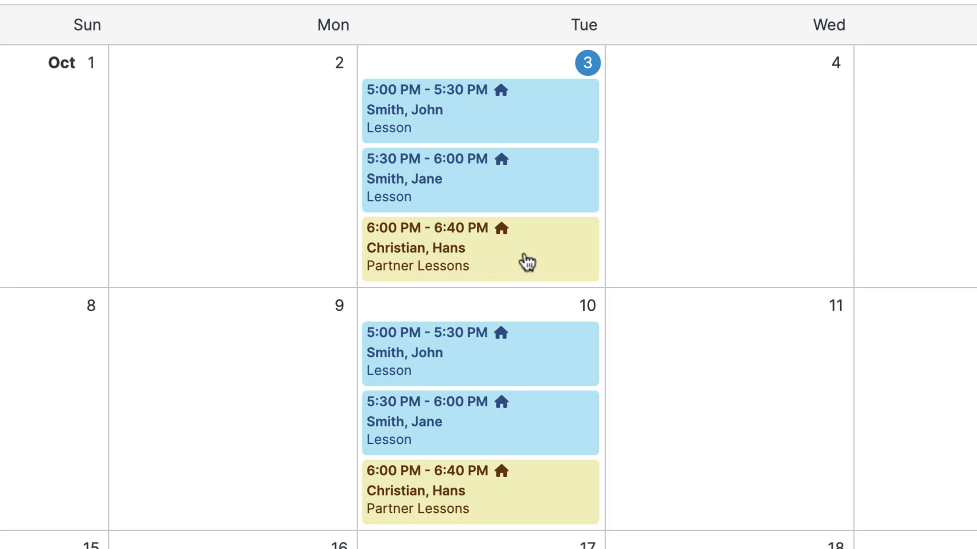
Edit the October 3 Partner Lessons event and add the second student as an attendee.
{"action": "left_click", "coordinate": [487, 262]}
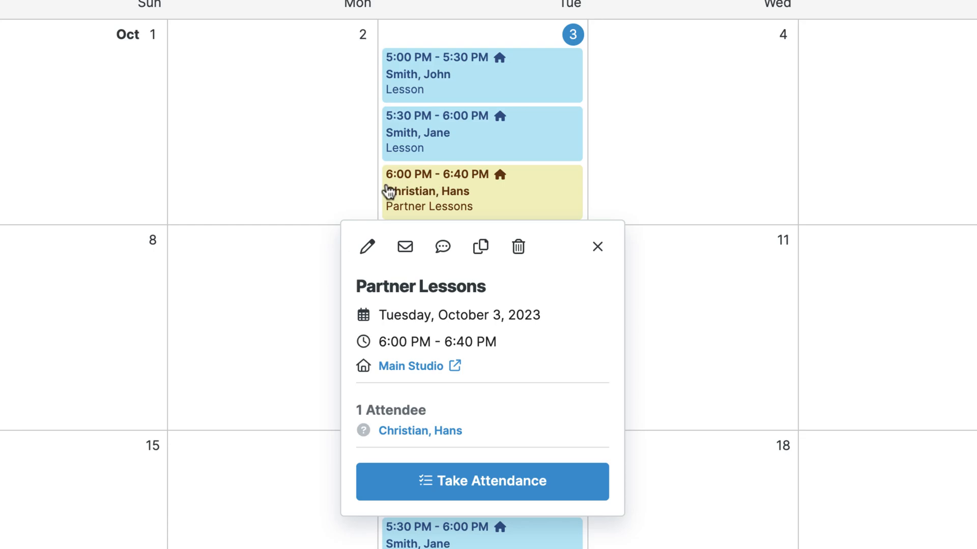
{"action": "left_click", "coordinate": [371, 258]}
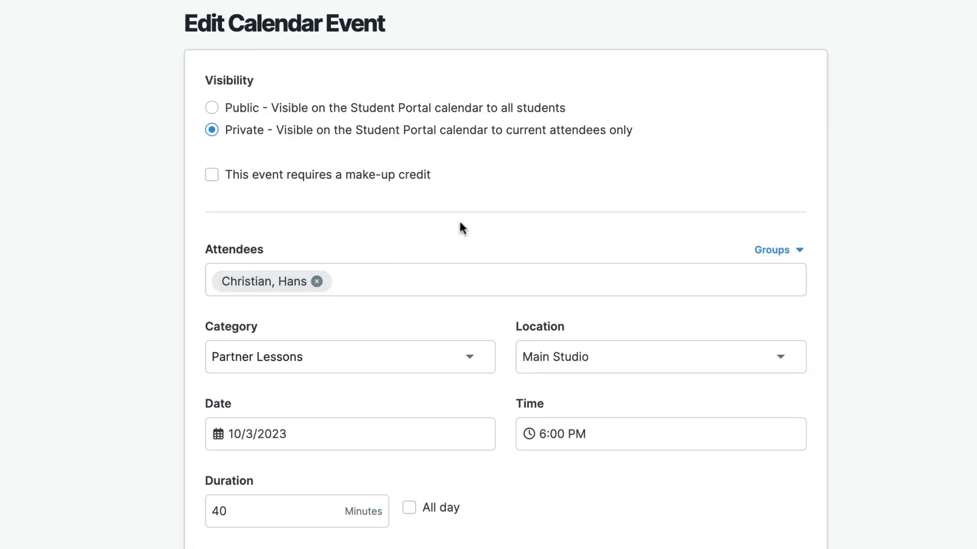
{"action": "scroll", "coordinate": [459, 218], "scroll_direction": "down", "scroll_amount": 2}
{"action": "left_click", "coordinate": [373, 226]}
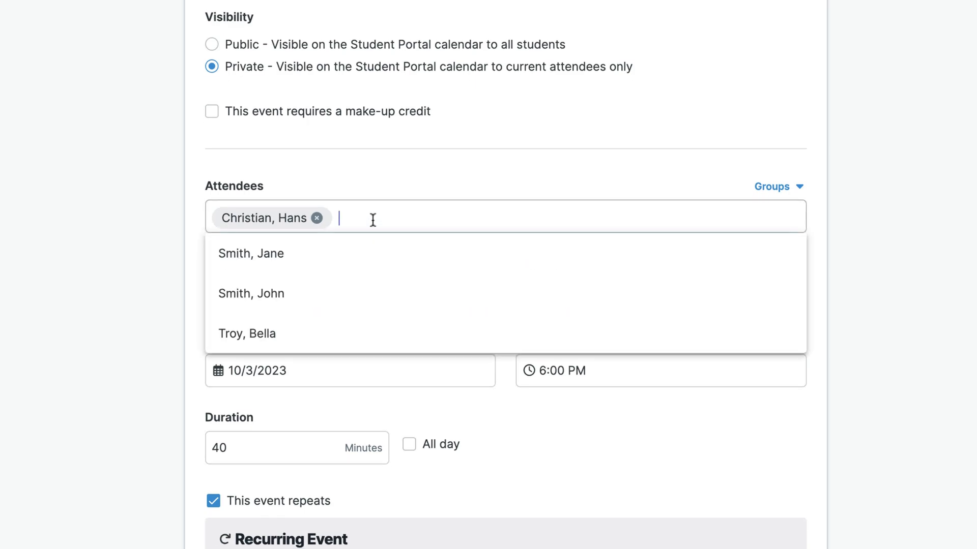
{"action": "left_click", "coordinate": [276, 337]}
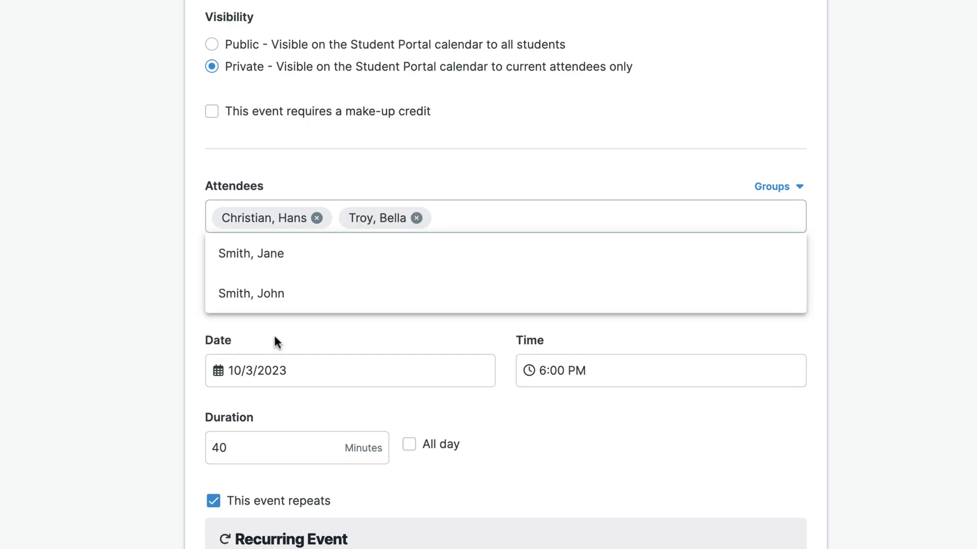
{"action": "left_click", "coordinate": [162, 282]}
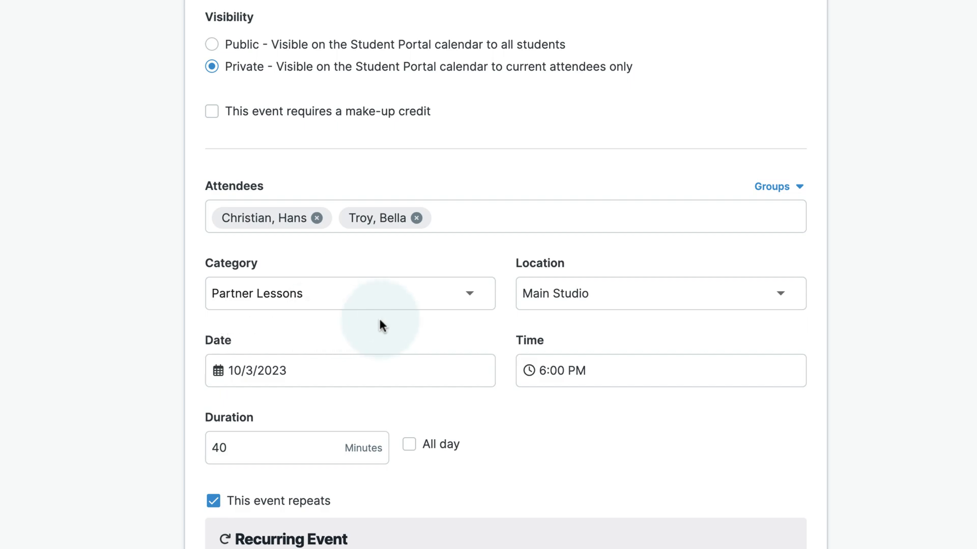
{"action": "scroll", "coordinate": [436, 321], "scroll_direction": "down", "scroll_amount": 1}
{"action": "scroll", "coordinate": [435, 318], "scroll_direction": "down", "scroll_amount": 1}
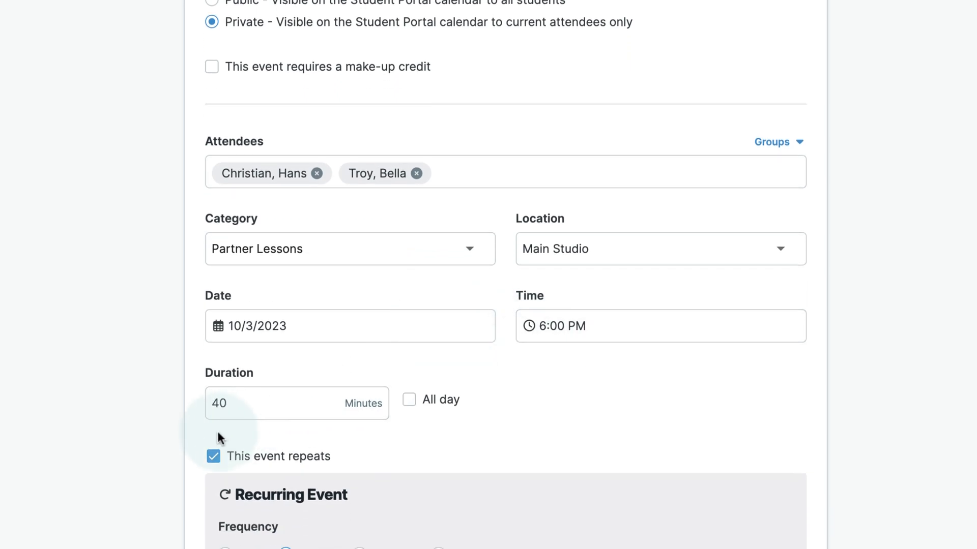
{"action": "scroll", "coordinate": [660, 371], "scroll_direction": "down", "scroll_amount": 3}
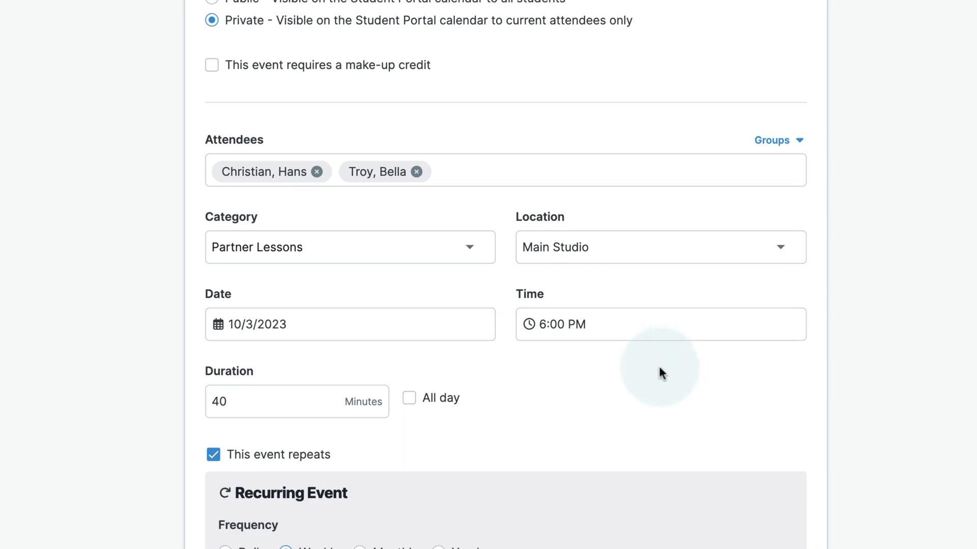
{"action": "scroll", "coordinate": [660, 373], "scroll_direction": "down", "scroll_amount": 3}
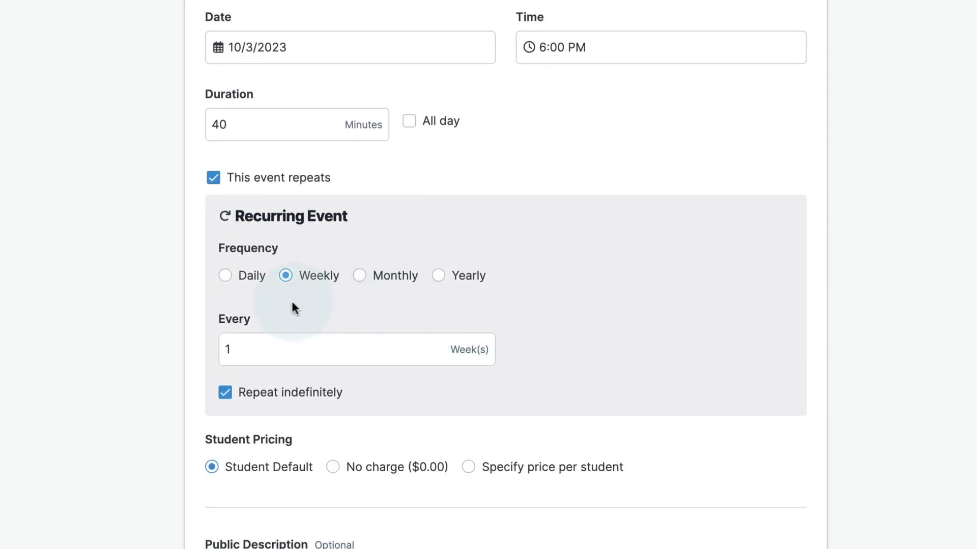
{"action": "scroll", "coordinate": [685, 377], "scroll_direction": "down", "scroll_amount": 6}
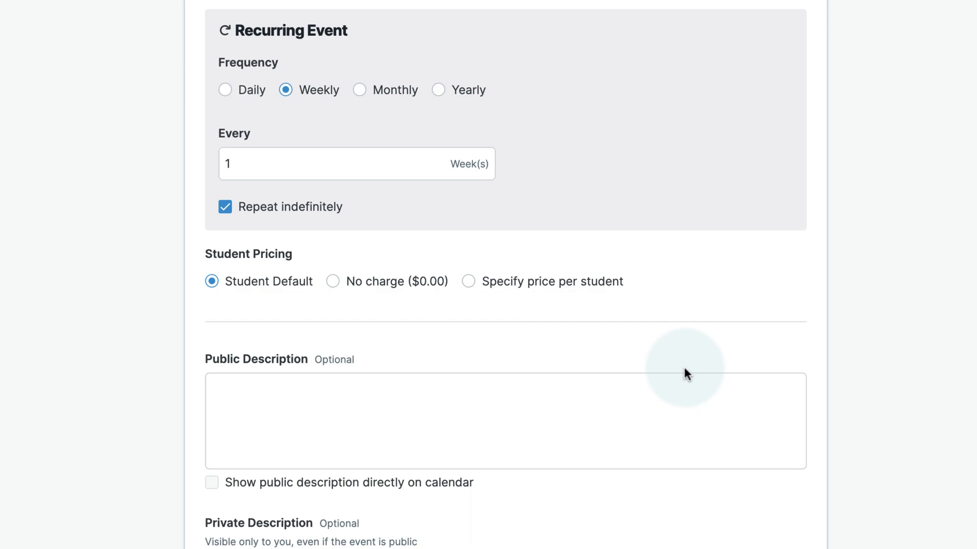
{"action": "scroll", "coordinate": [687, 375], "scroll_direction": "down", "scroll_amount": 1}
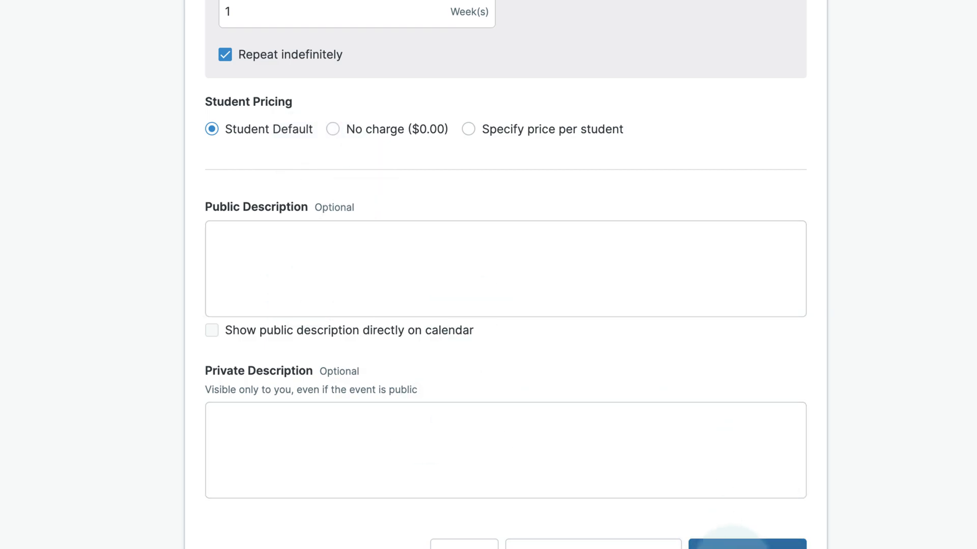
{"action": "scroll", "coordinate": [733, 542], "scroll_direction": "down", "scroll_amount": 2}
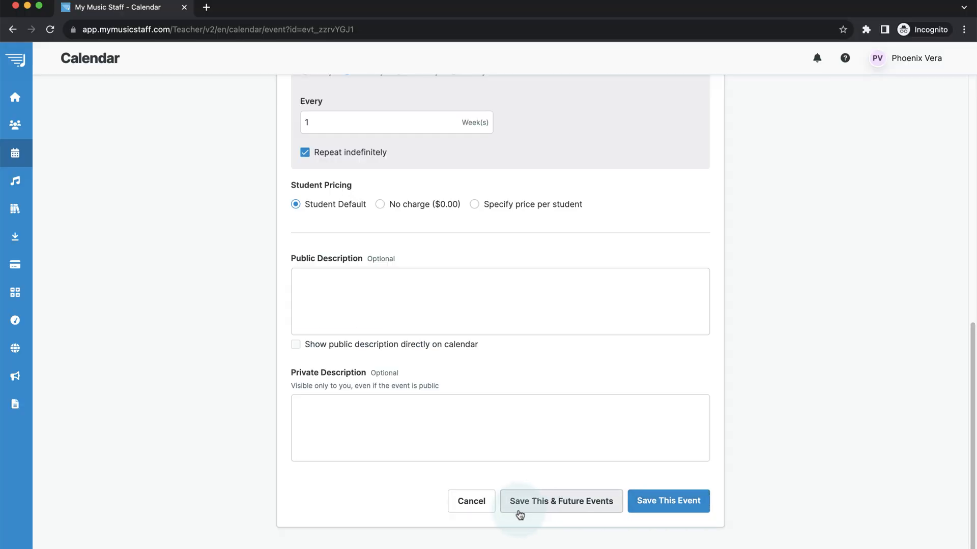
Save the attendee change for this and future events, verify the attendees, and return to Home.
{"action": "left_click", "coordinate": [572, 501]}
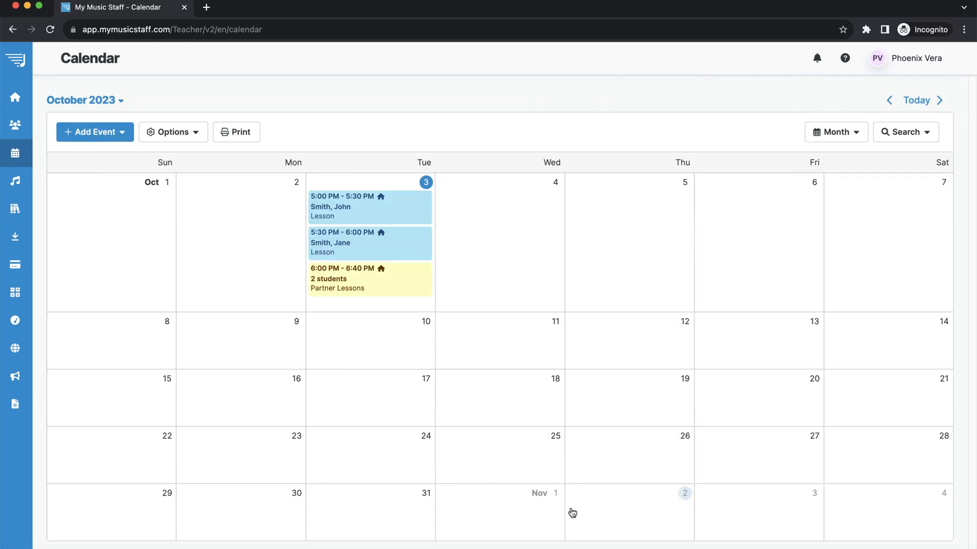
{"action": "left_click", "coordinate": [390, 284]}
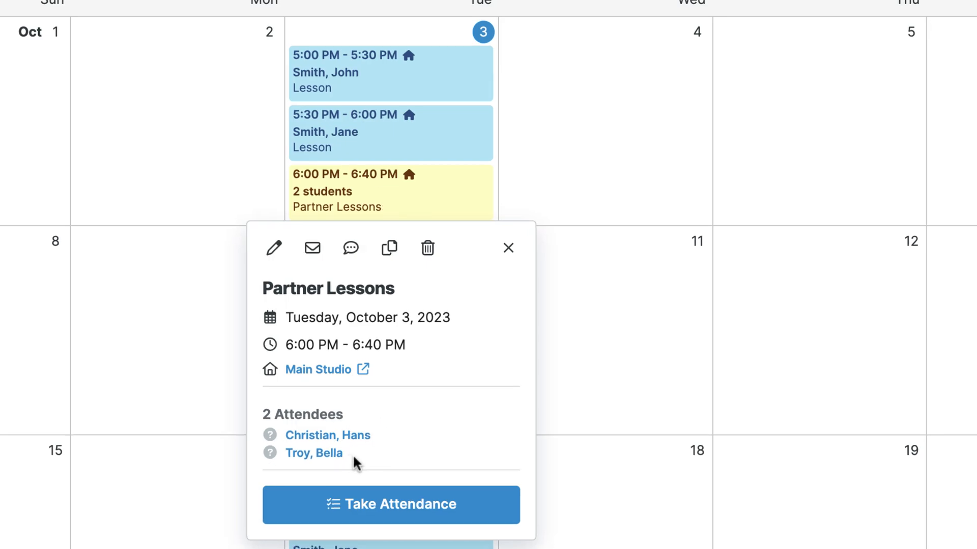
{"action": "left_click", "coordinate": [508, 248]}
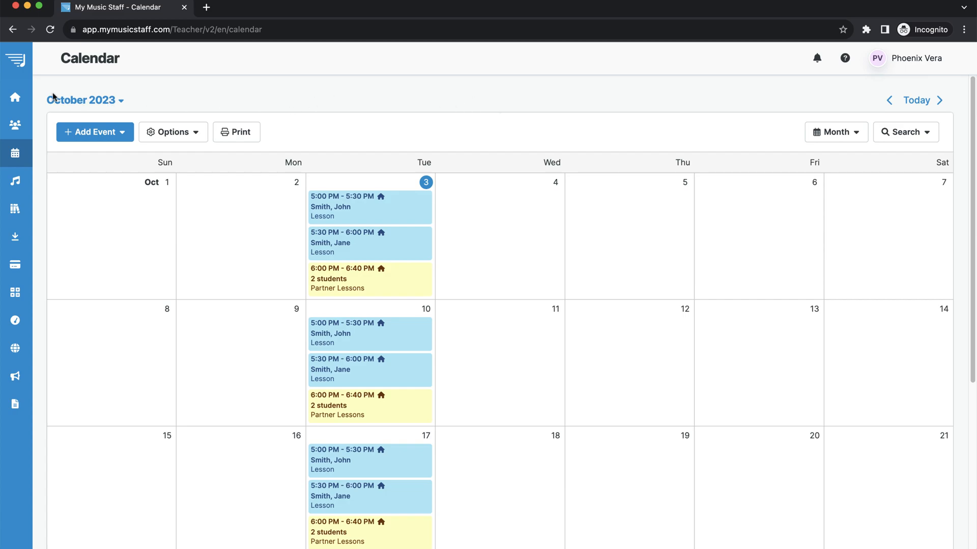
{"action": "mouse_move", "coordinate": [20, 99]}
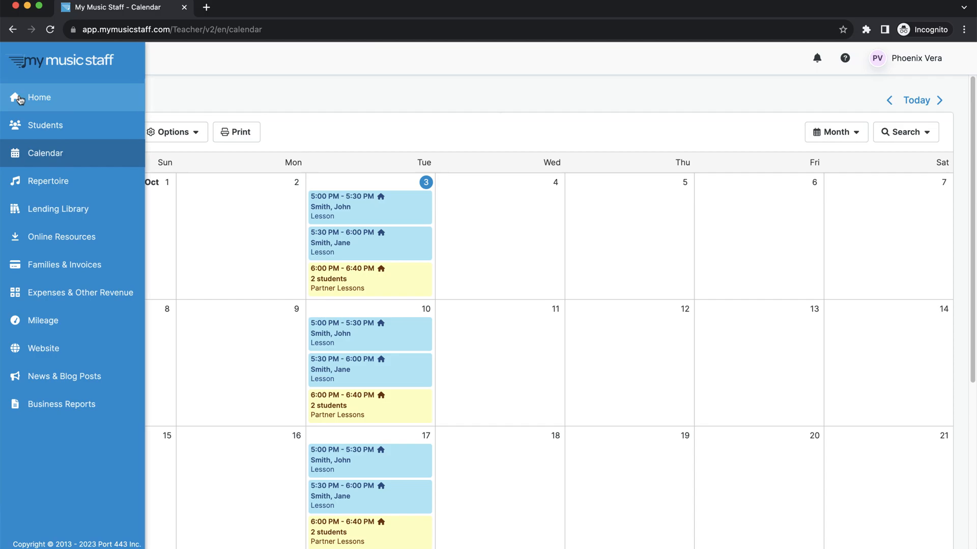
{"action": "left_click", "coordinate": [70, 99]}
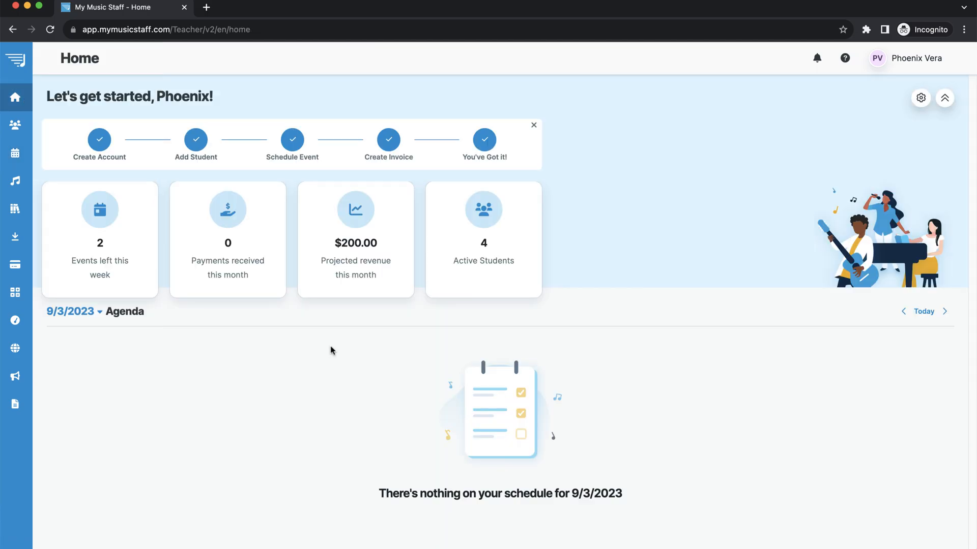